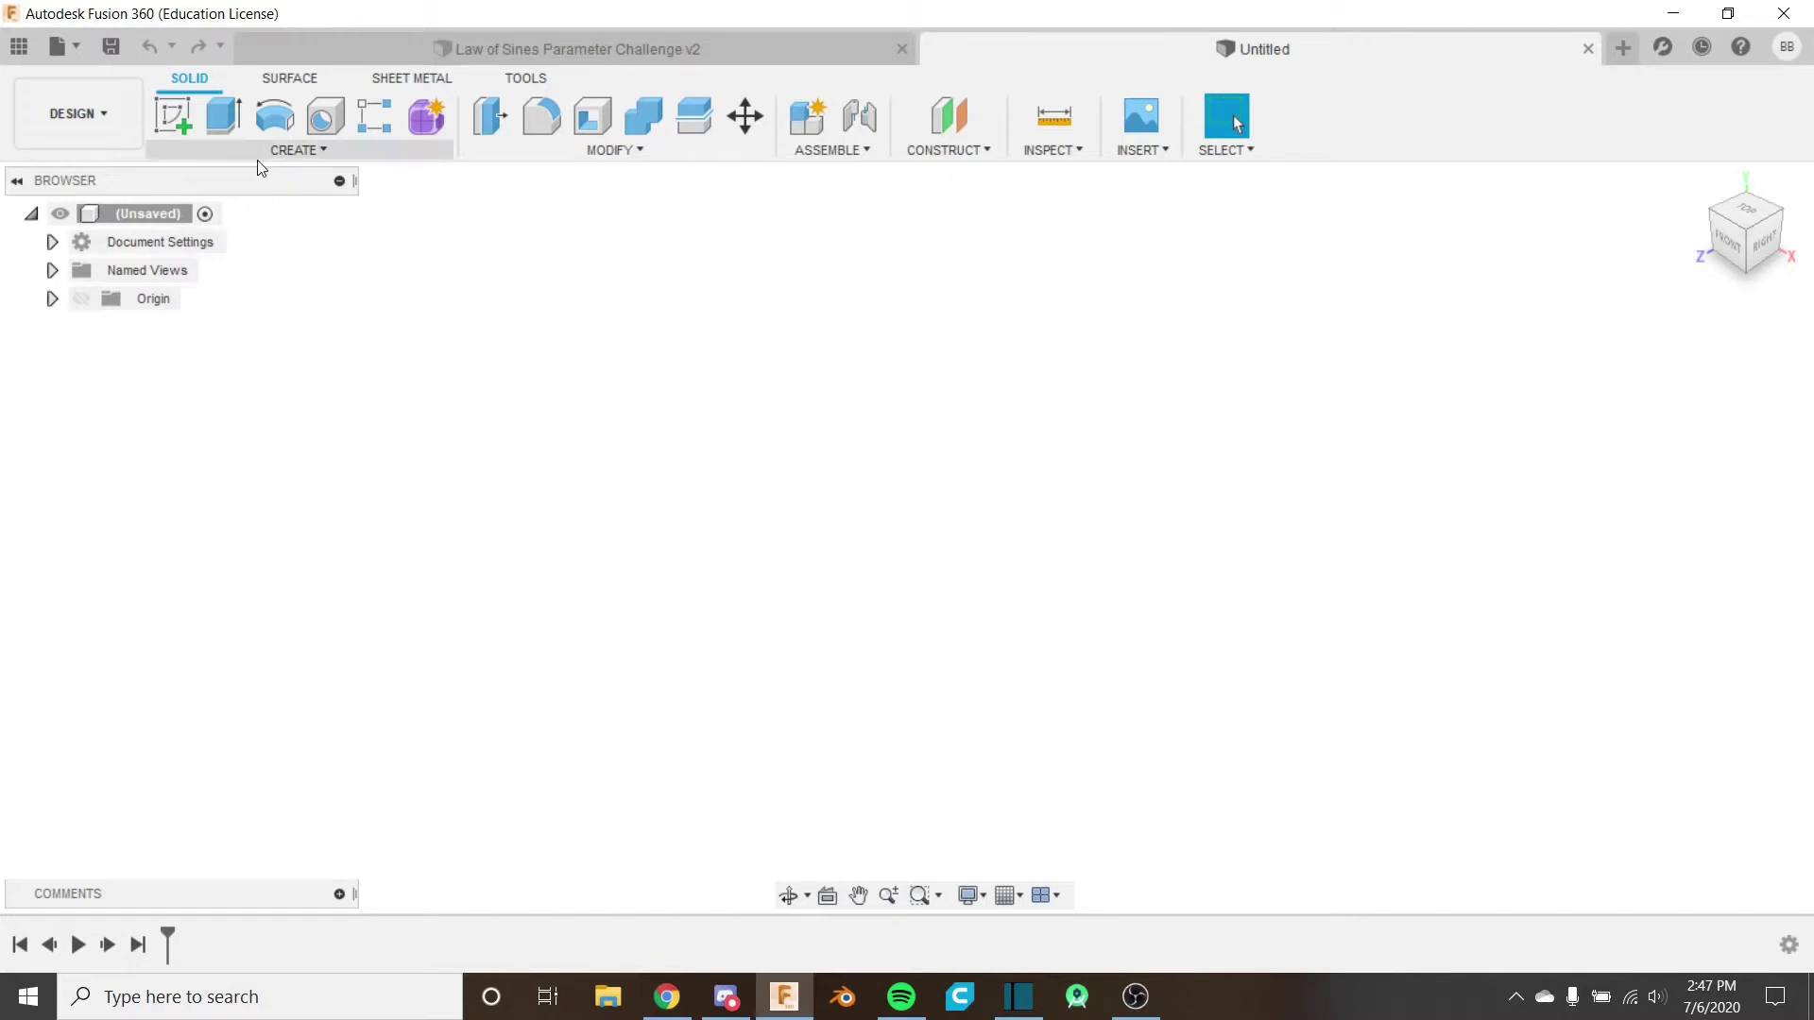
# Start a new sketch in the empty untitled design.
pyautogui.click(171, 119)
# Place the sketch on the front plane and open Change Parameters, enlarged to show all columns.
pyautogui.click(942, 478)
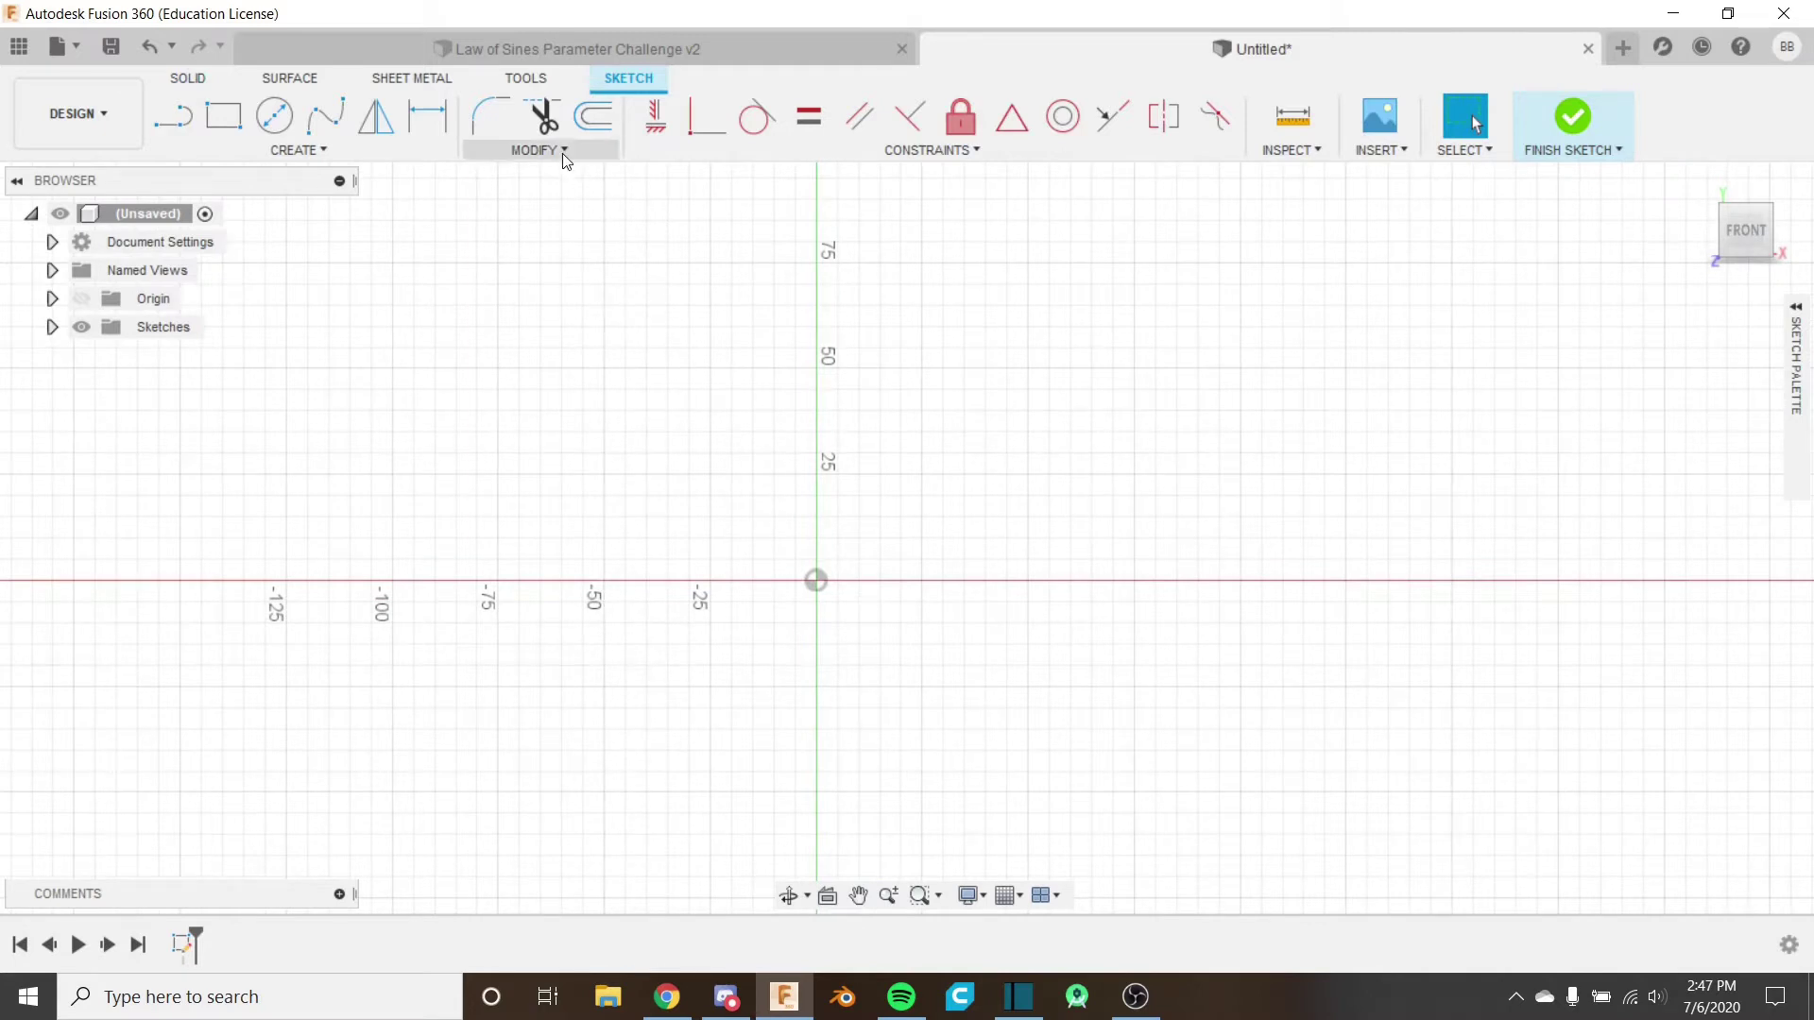
pyautogui.click(563, 153)
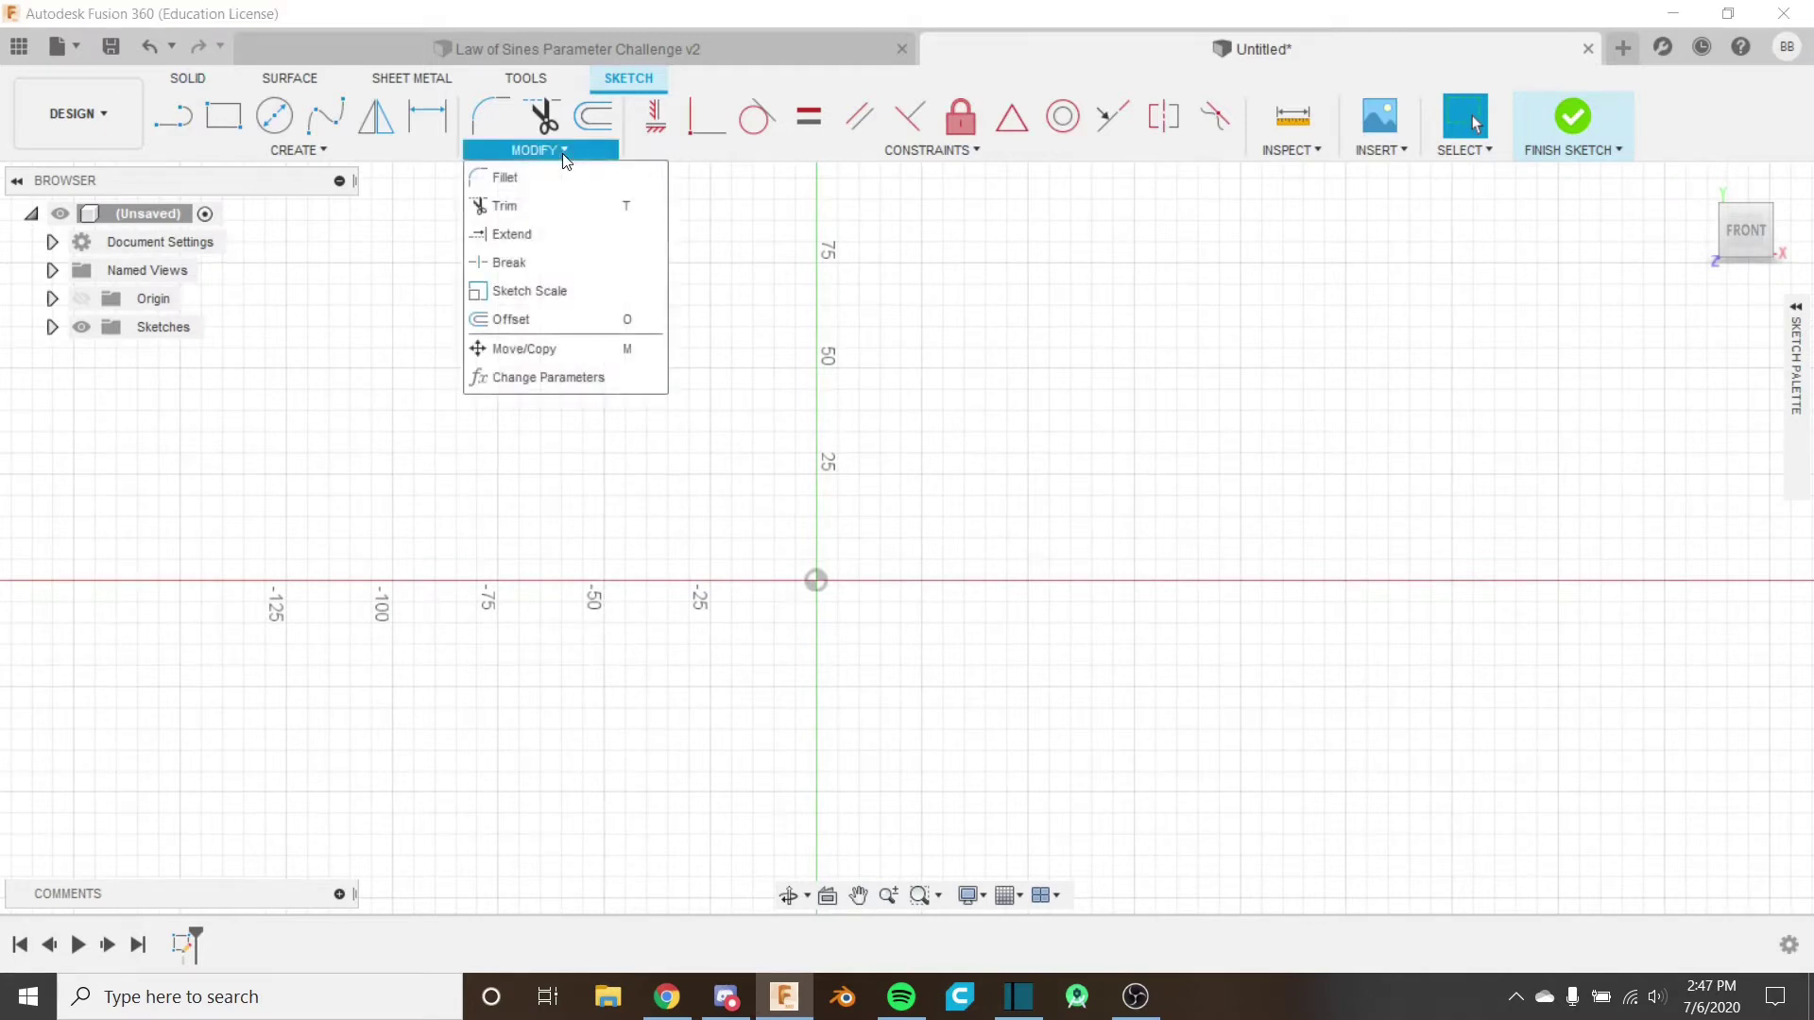
pyautogui.click(570, 376)
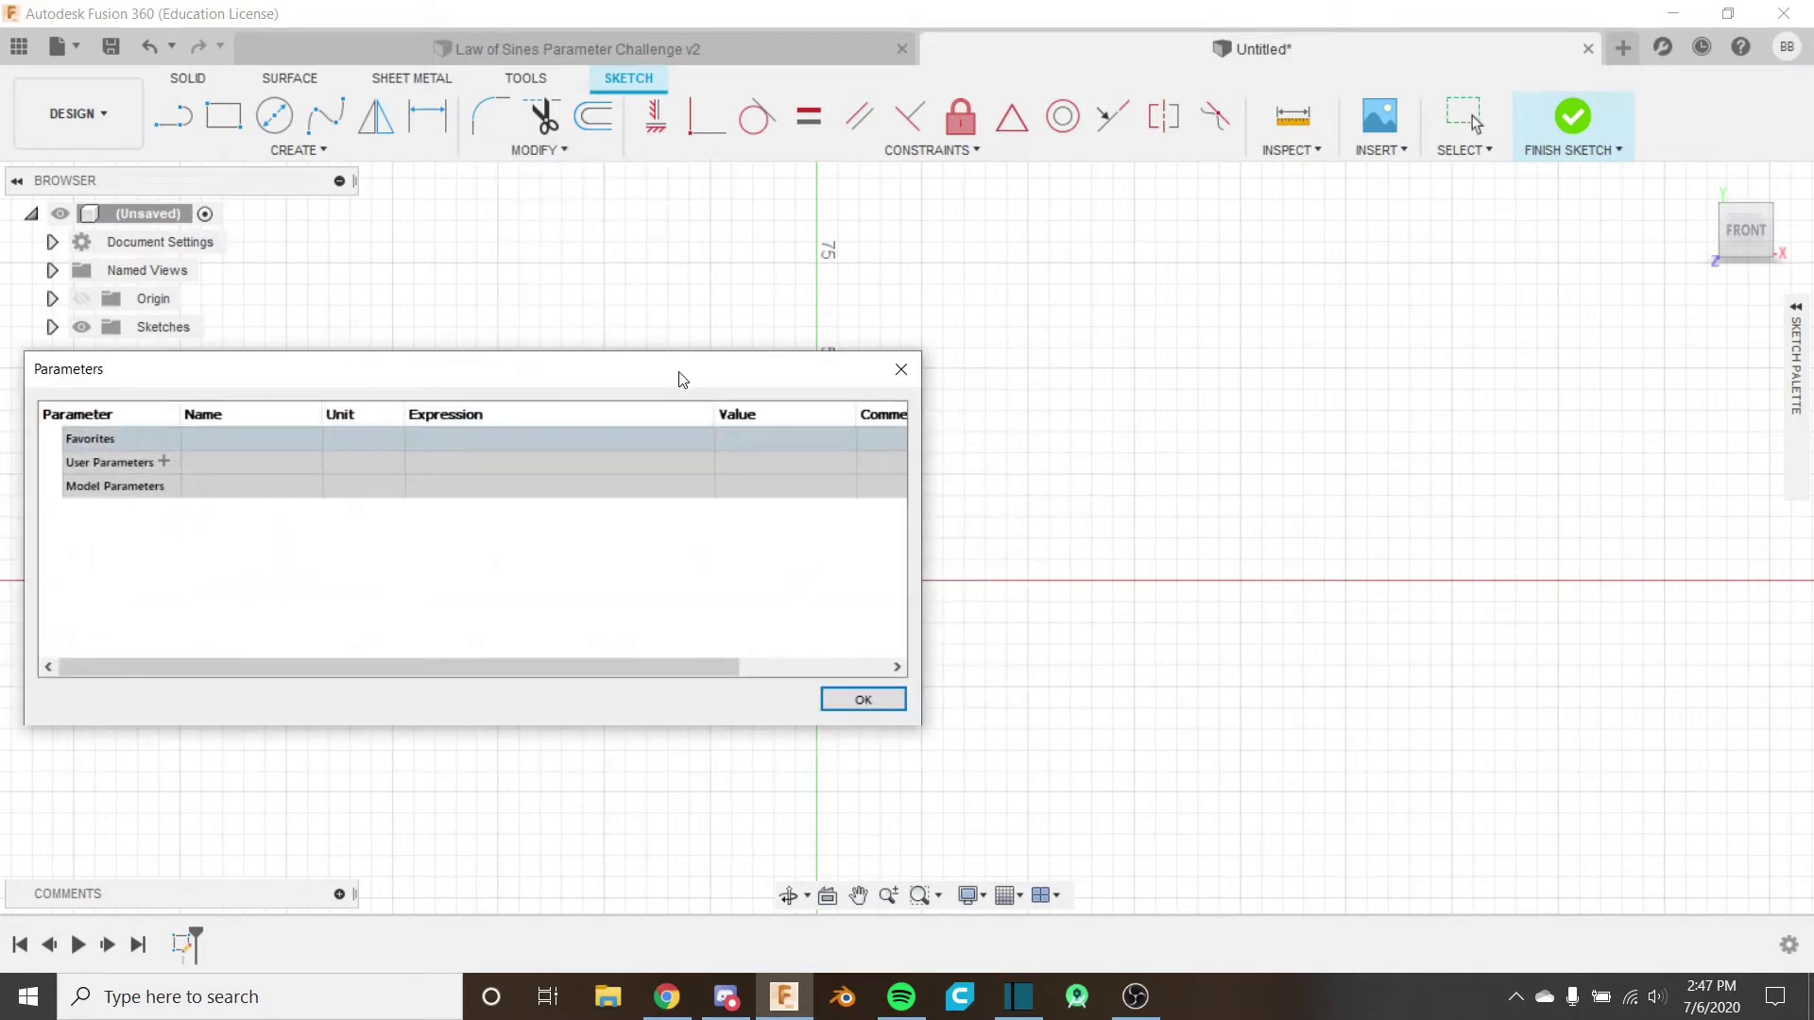
pyautogui.moveTo(683, 380); pyautogui.dragTo(742, 268)
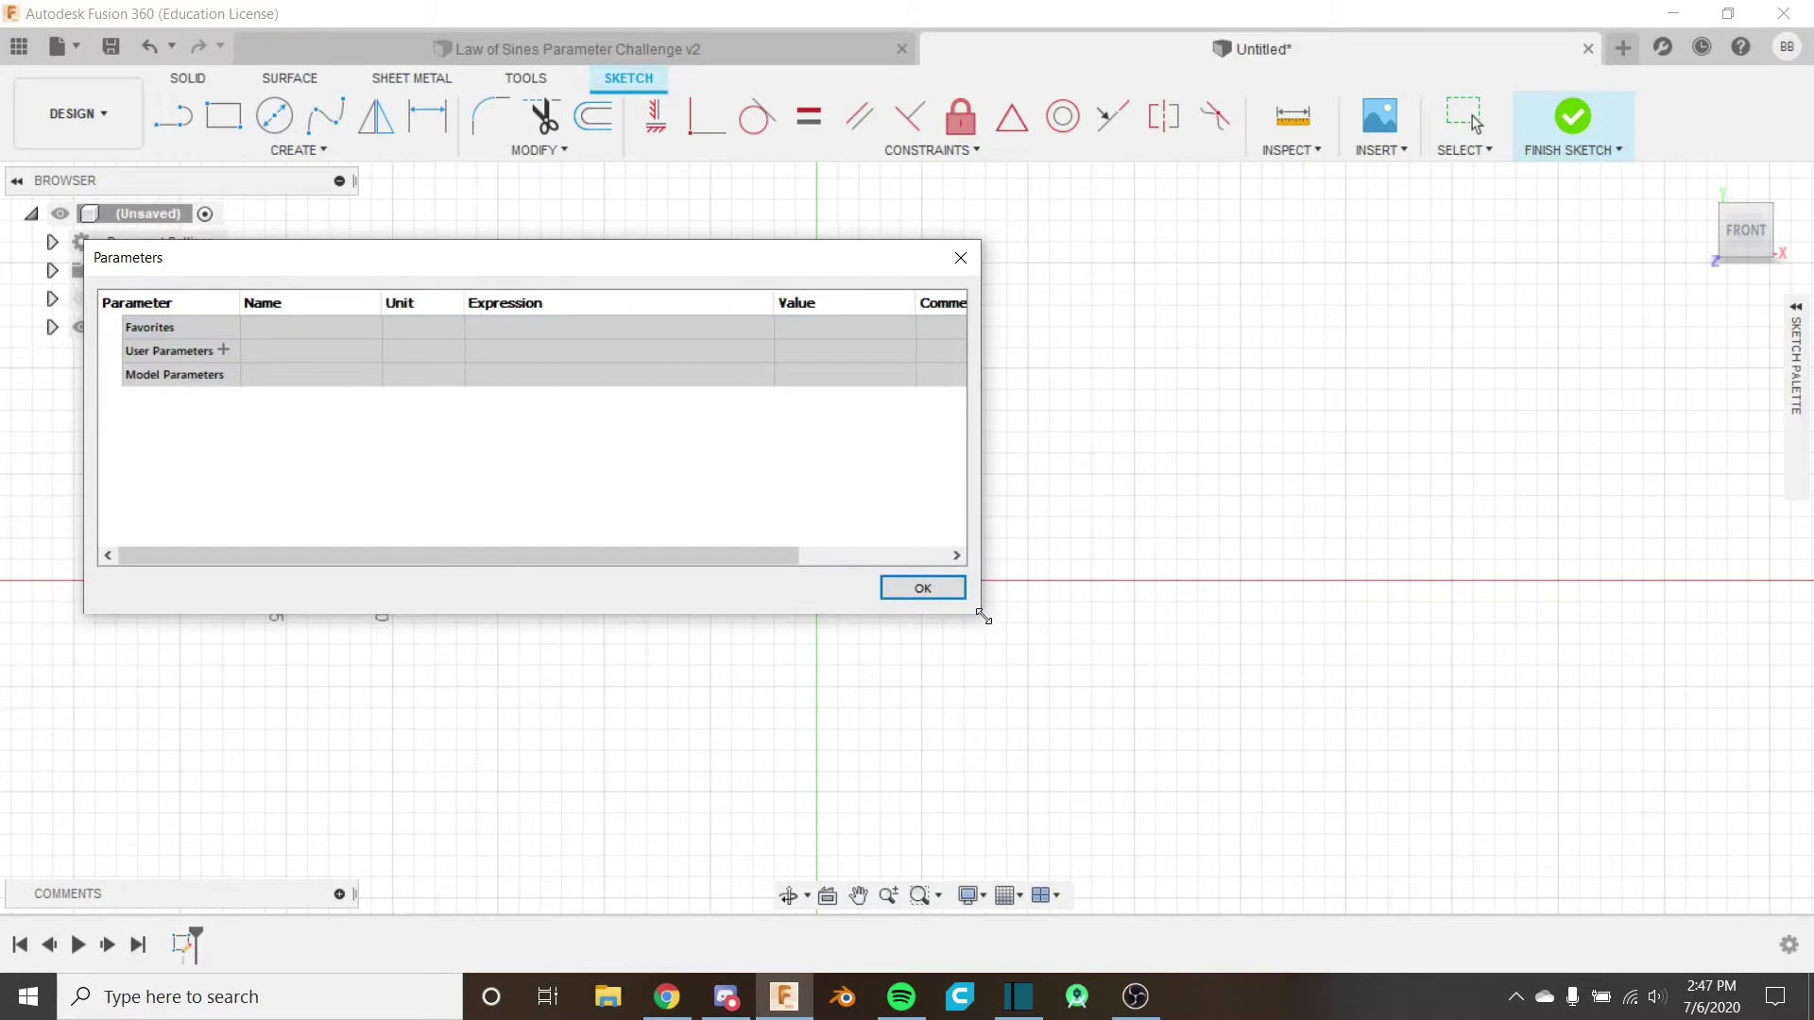
pyautogui.moveTo(983, 616); pyautogui.dragTo(1561, 676)
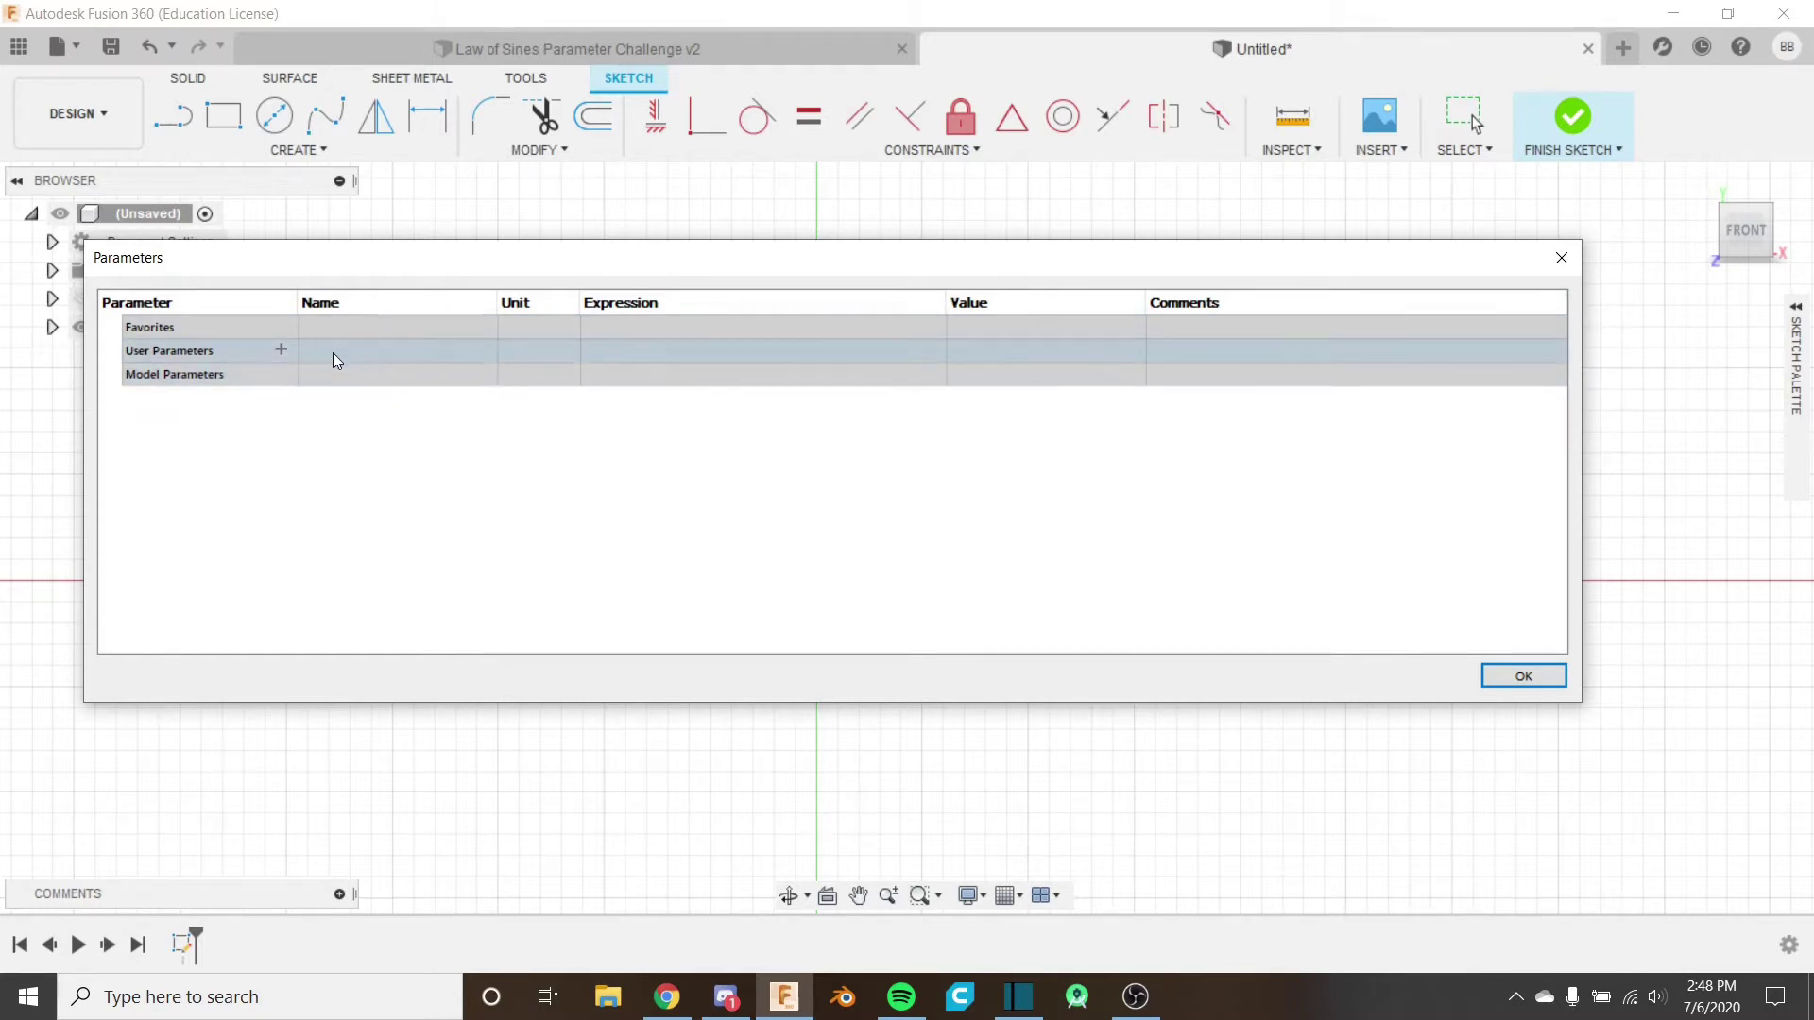
# Add a user parameter named TestParameter, browsing the unit list and keeping mm.
pyautogui.click(280, 350)
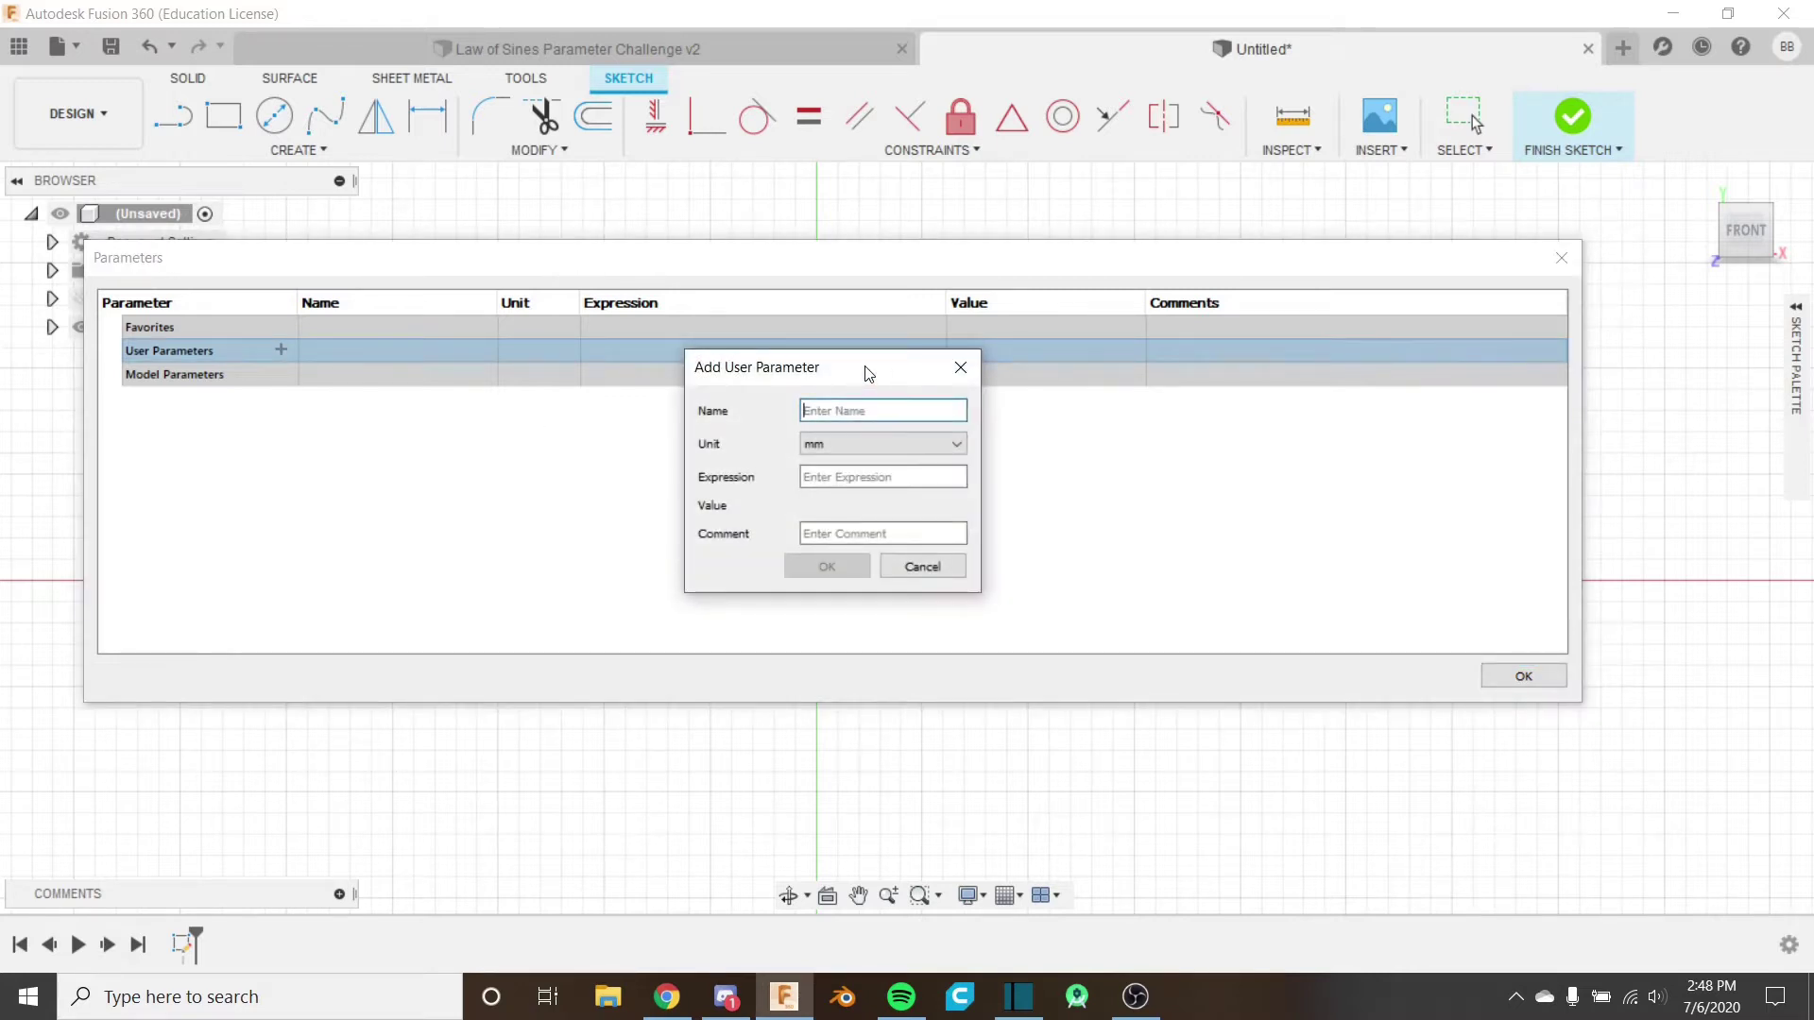
pyautogui.moveTo(863, 368); pyautogui.dragTo(825, 360)
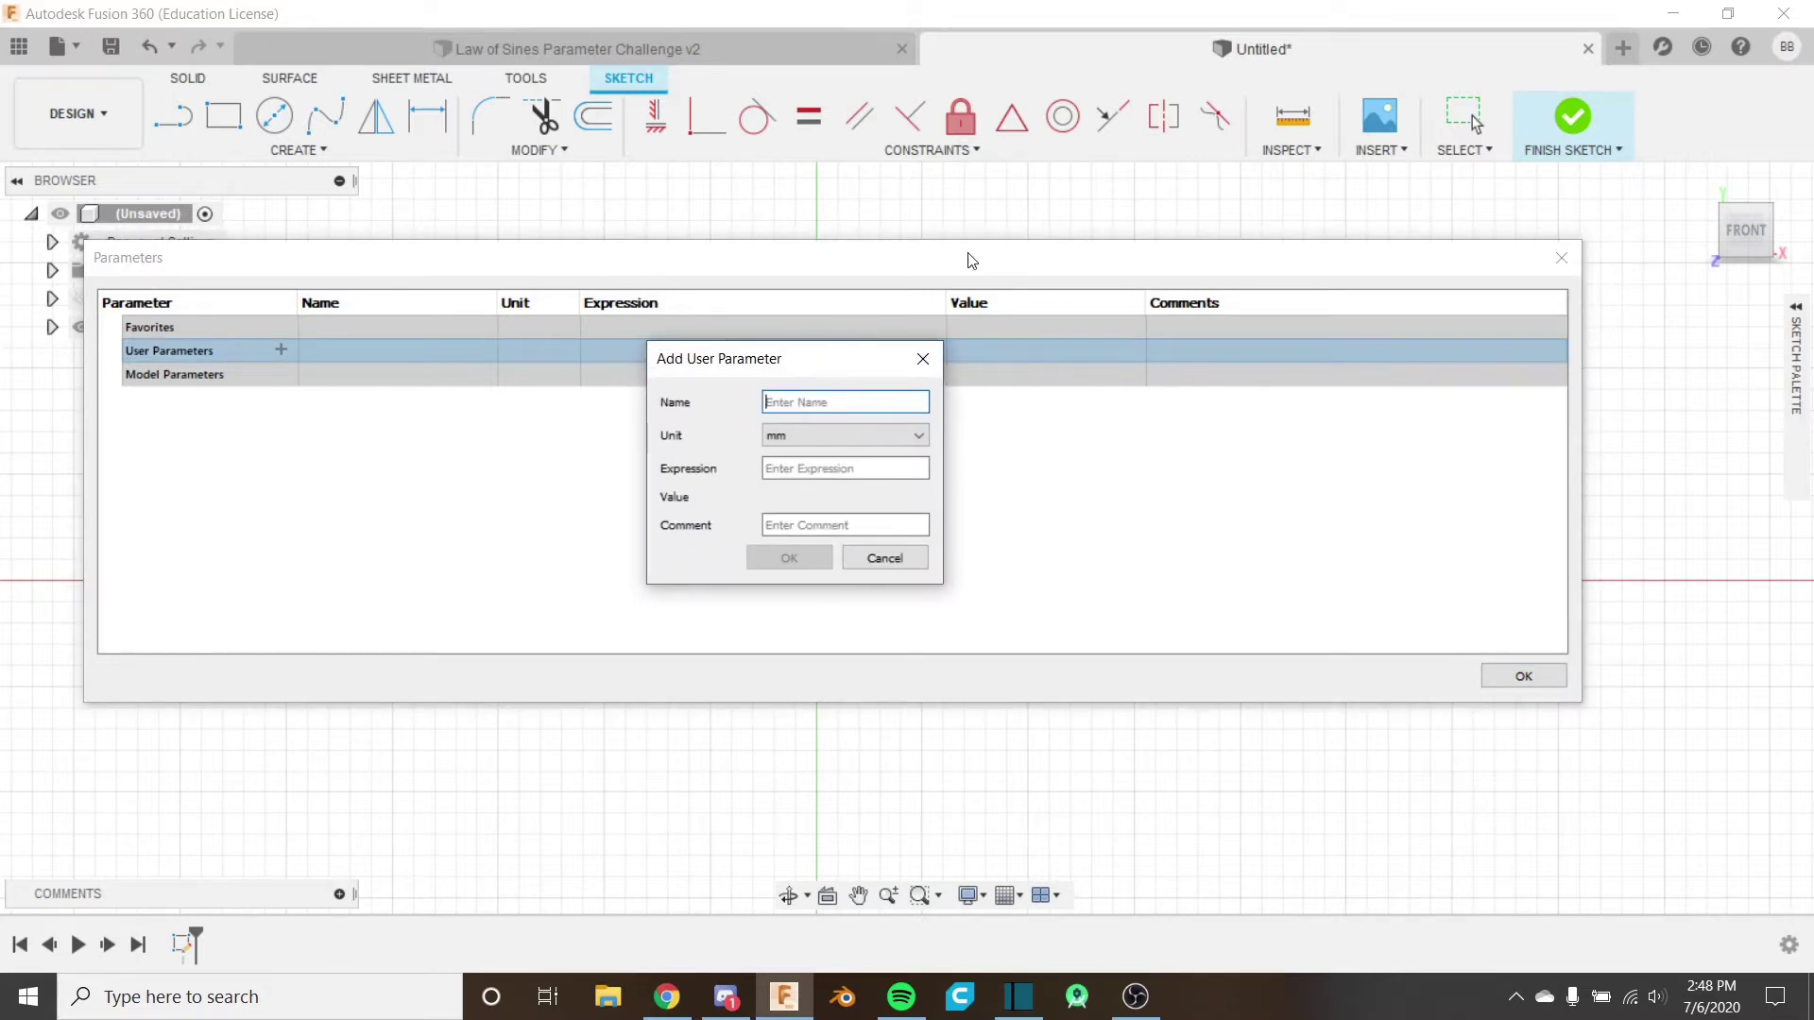
pyautogui.write('TestParameter')
pyautogui.click(905, 438)
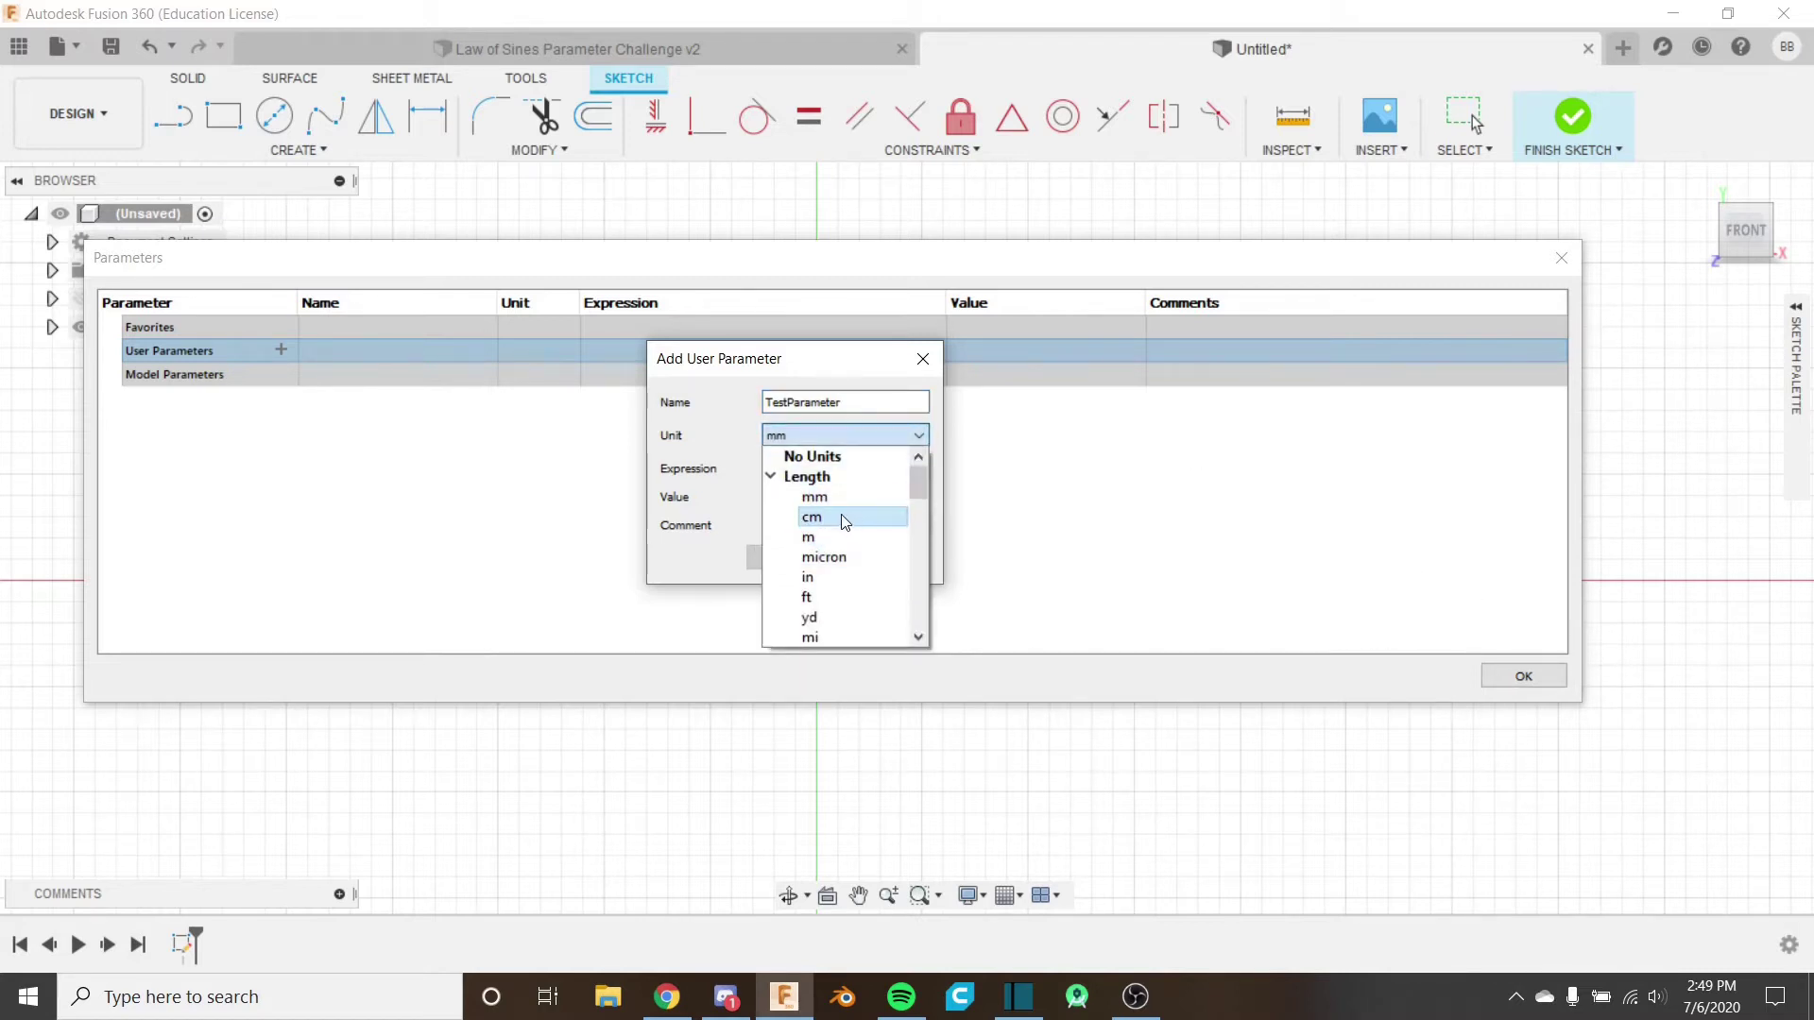
pyautogui.click(791, 477)
pyautogui.click(801, 497)
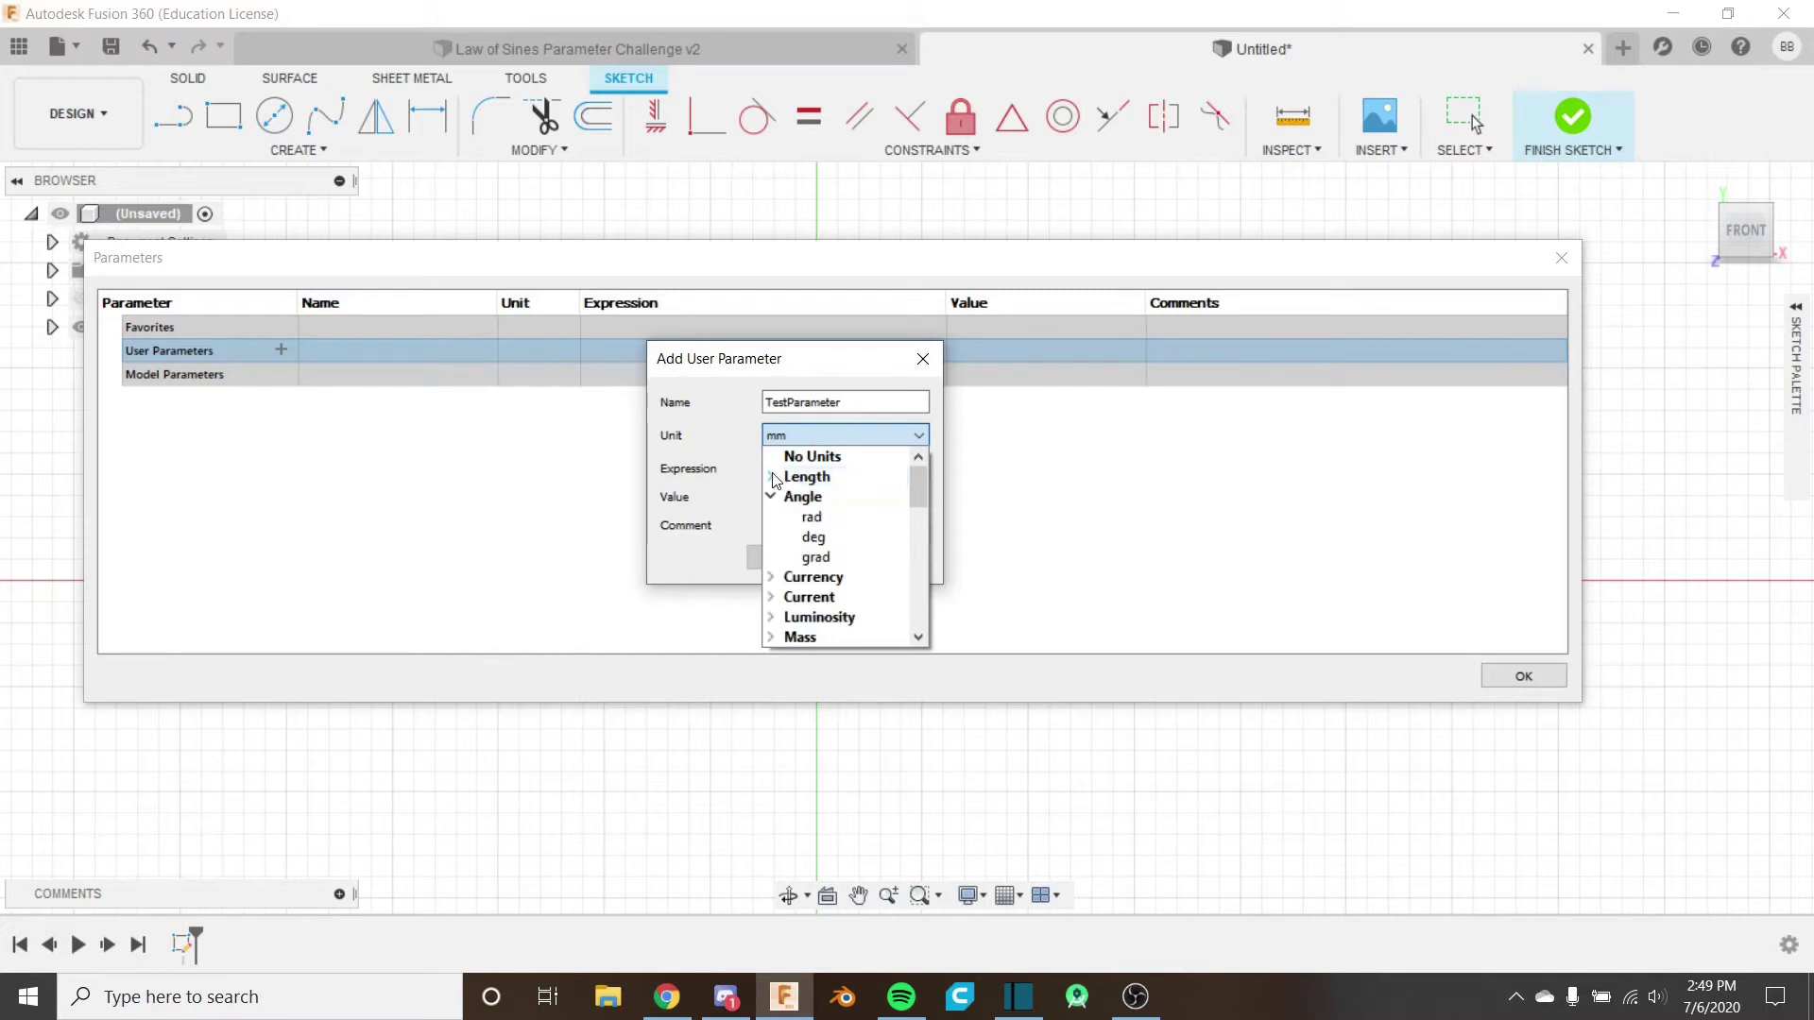
pyautogui.click(784, 497)
pyautogui.scroll(-3, 859, 558)
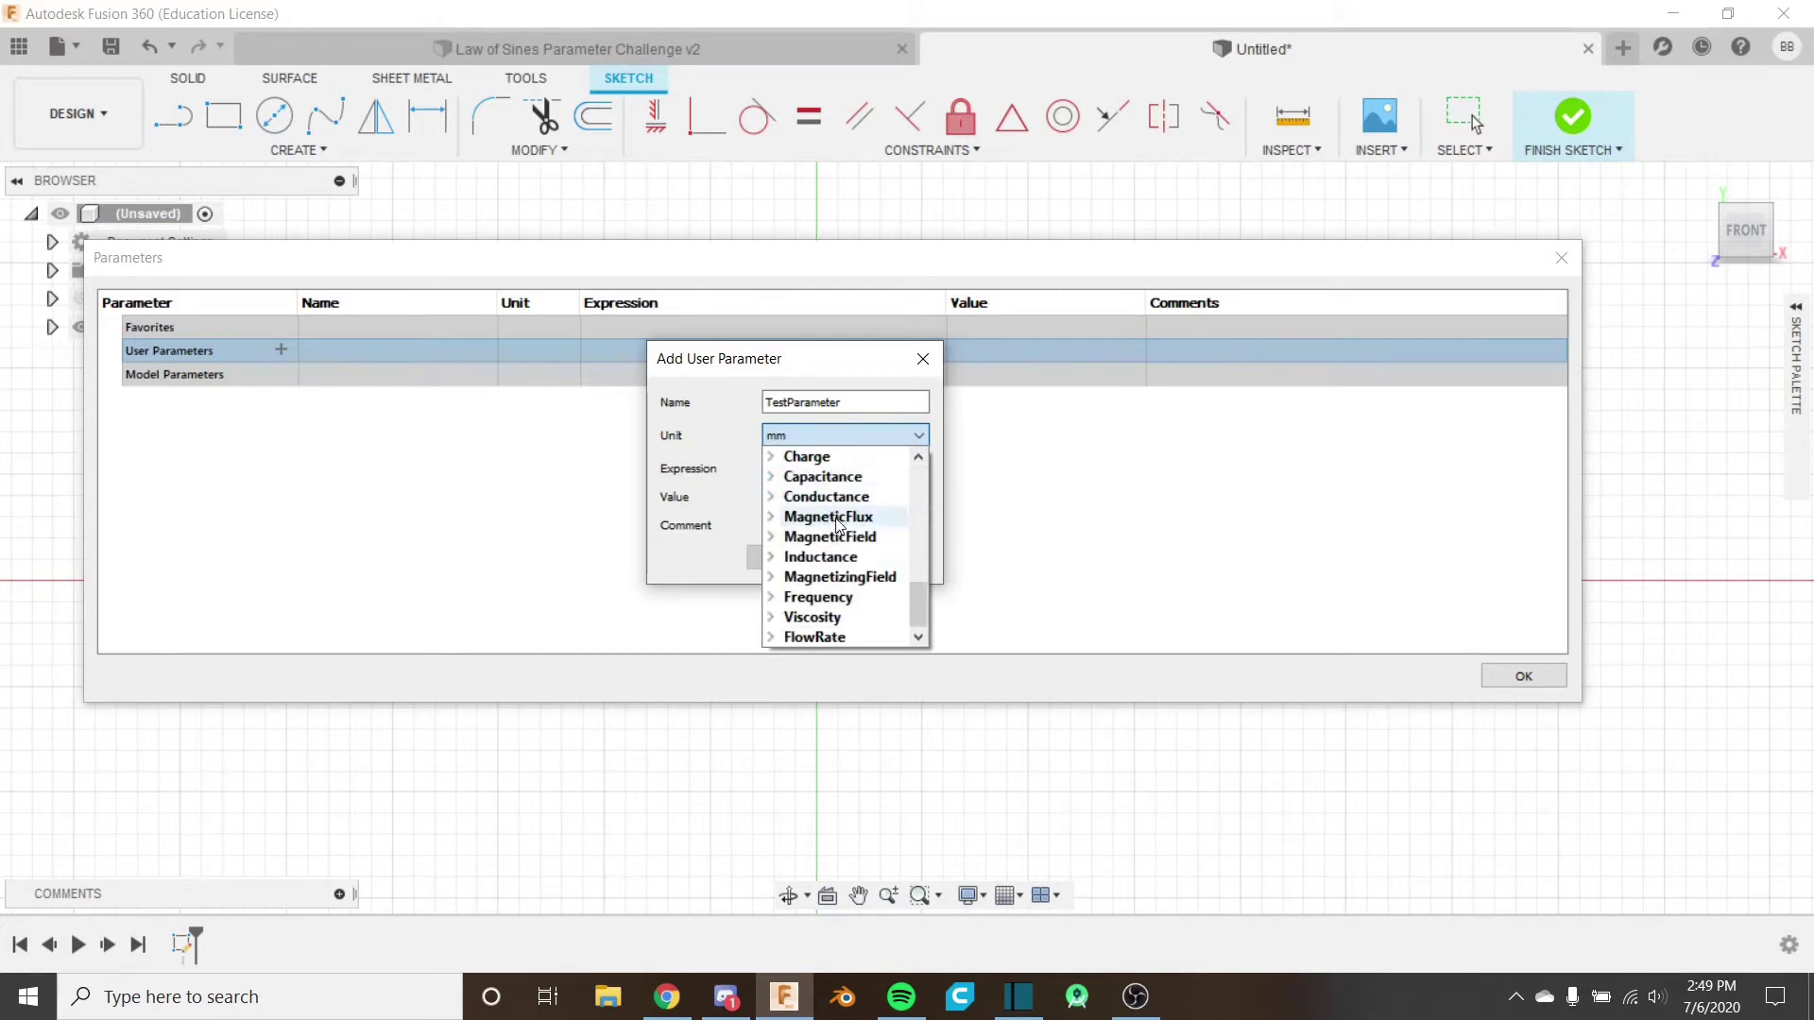
pyautogui.scroll(3, 855, 579)
pyautogui.scroll(-3, 859, 581)
pyautogui.scroll(3, 859, 580)
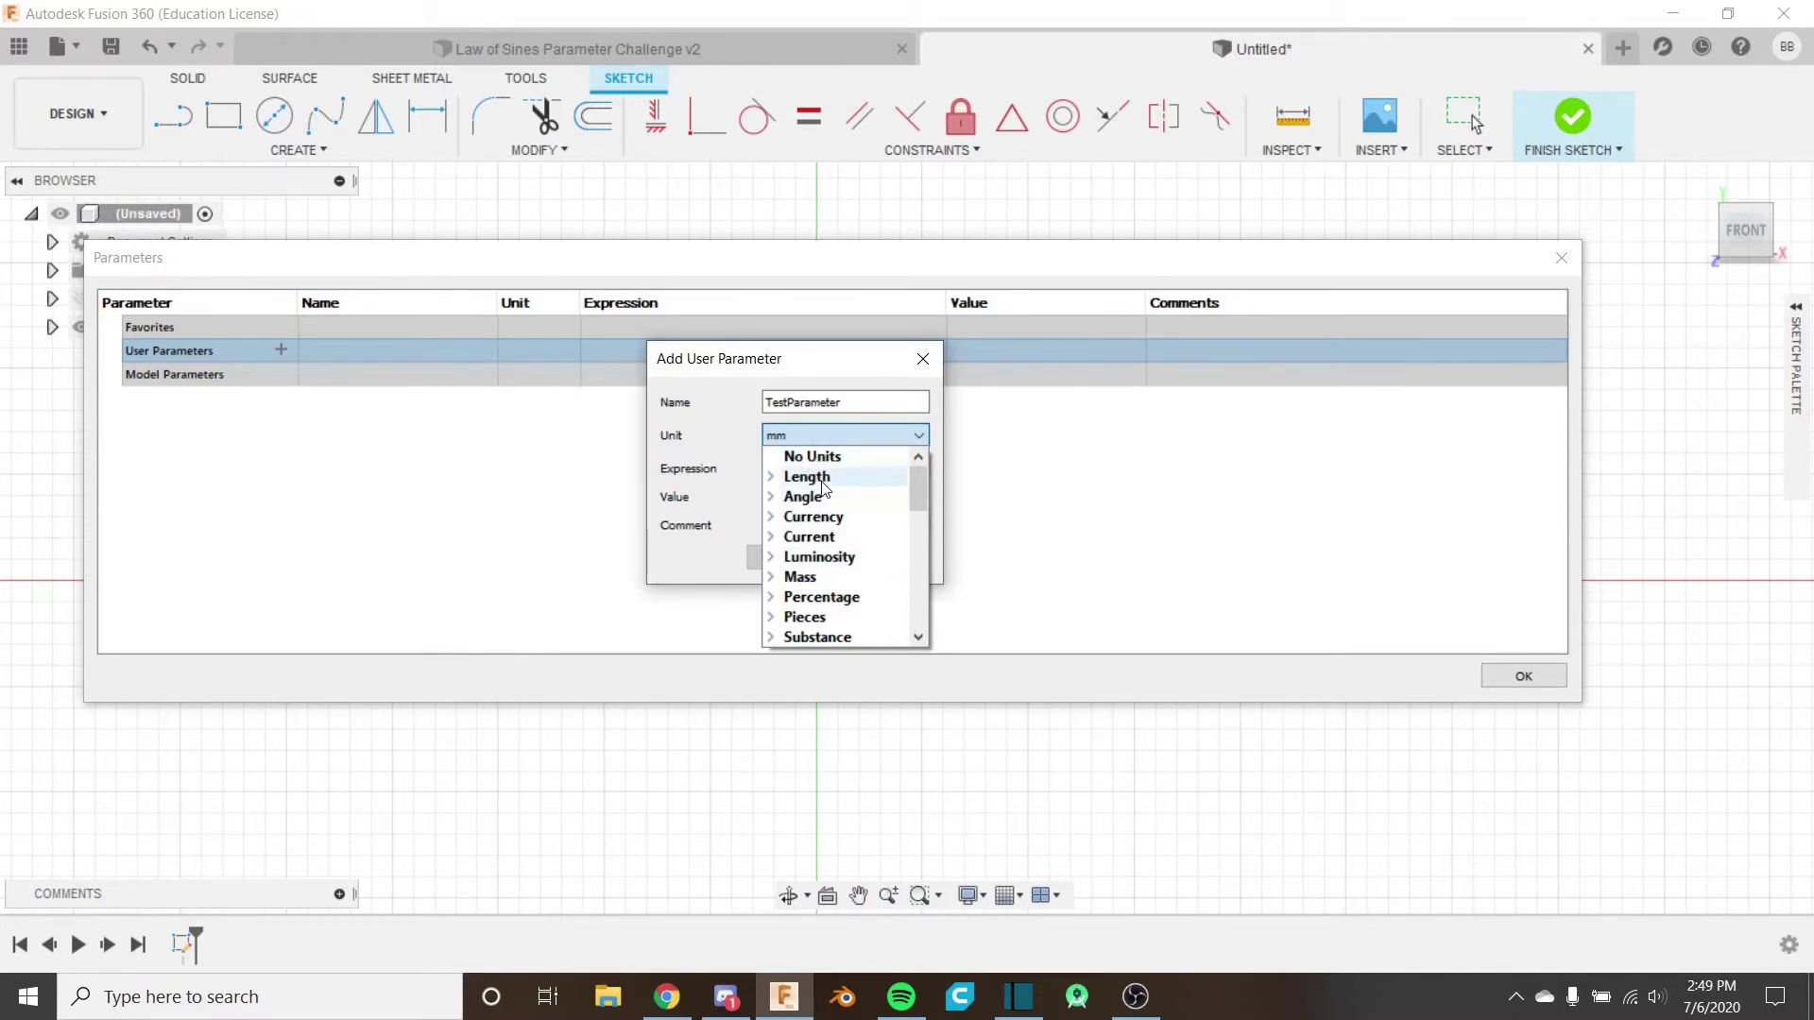
pyautogui.click(771, 477)
pyautogui.click(872, 498)
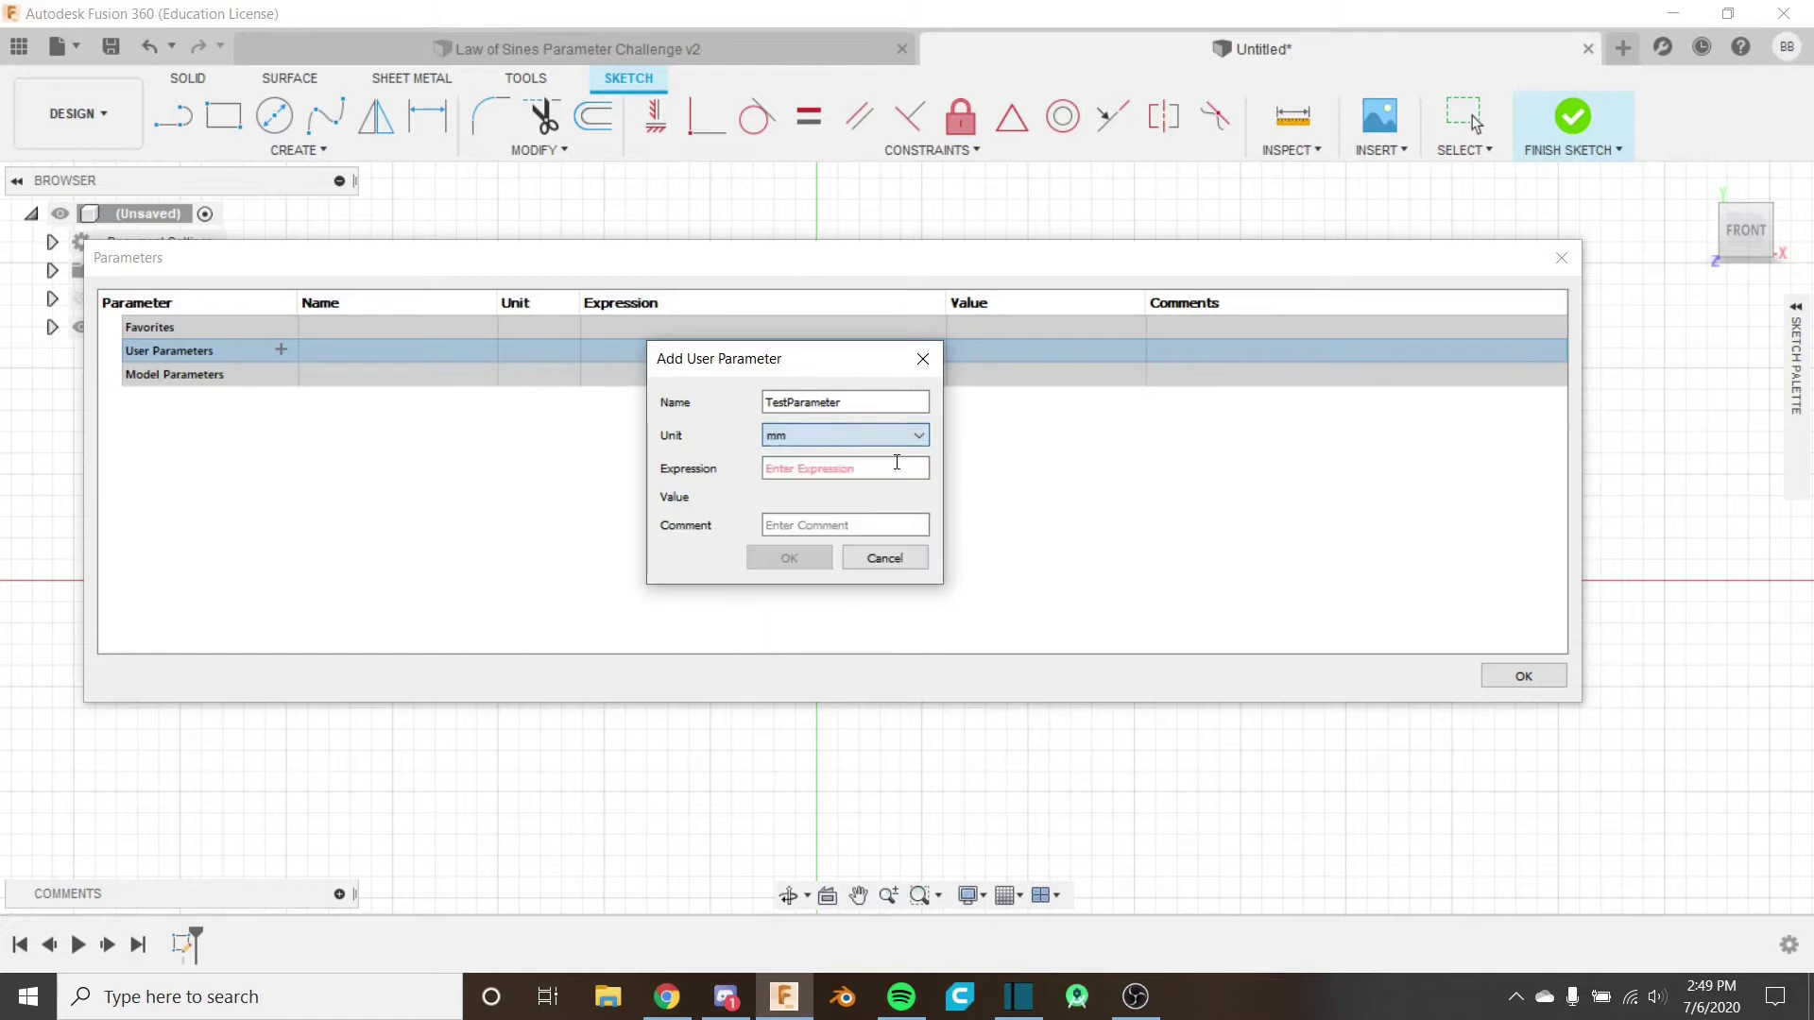
# Give TestParameter the expression 50 with unit mm and add it.
pyautogui.click(787, 477)
pyautogui.write('50')
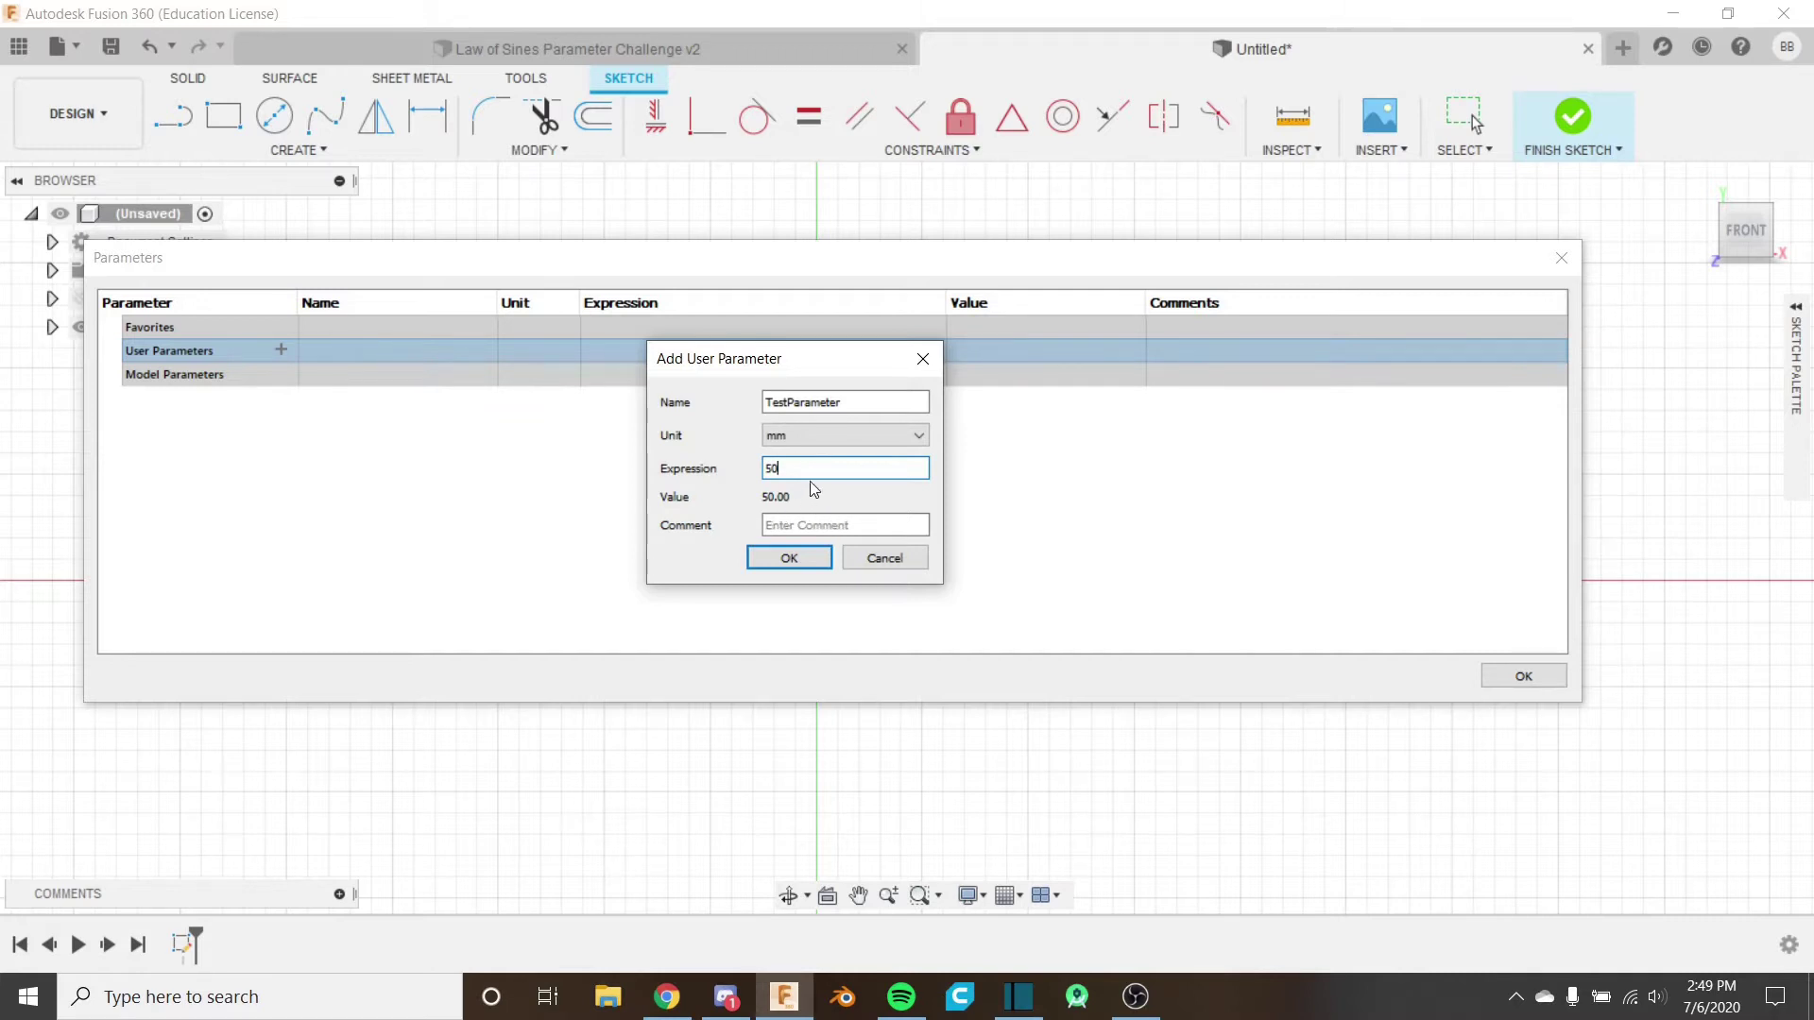
pyautogui.click(835, 434)
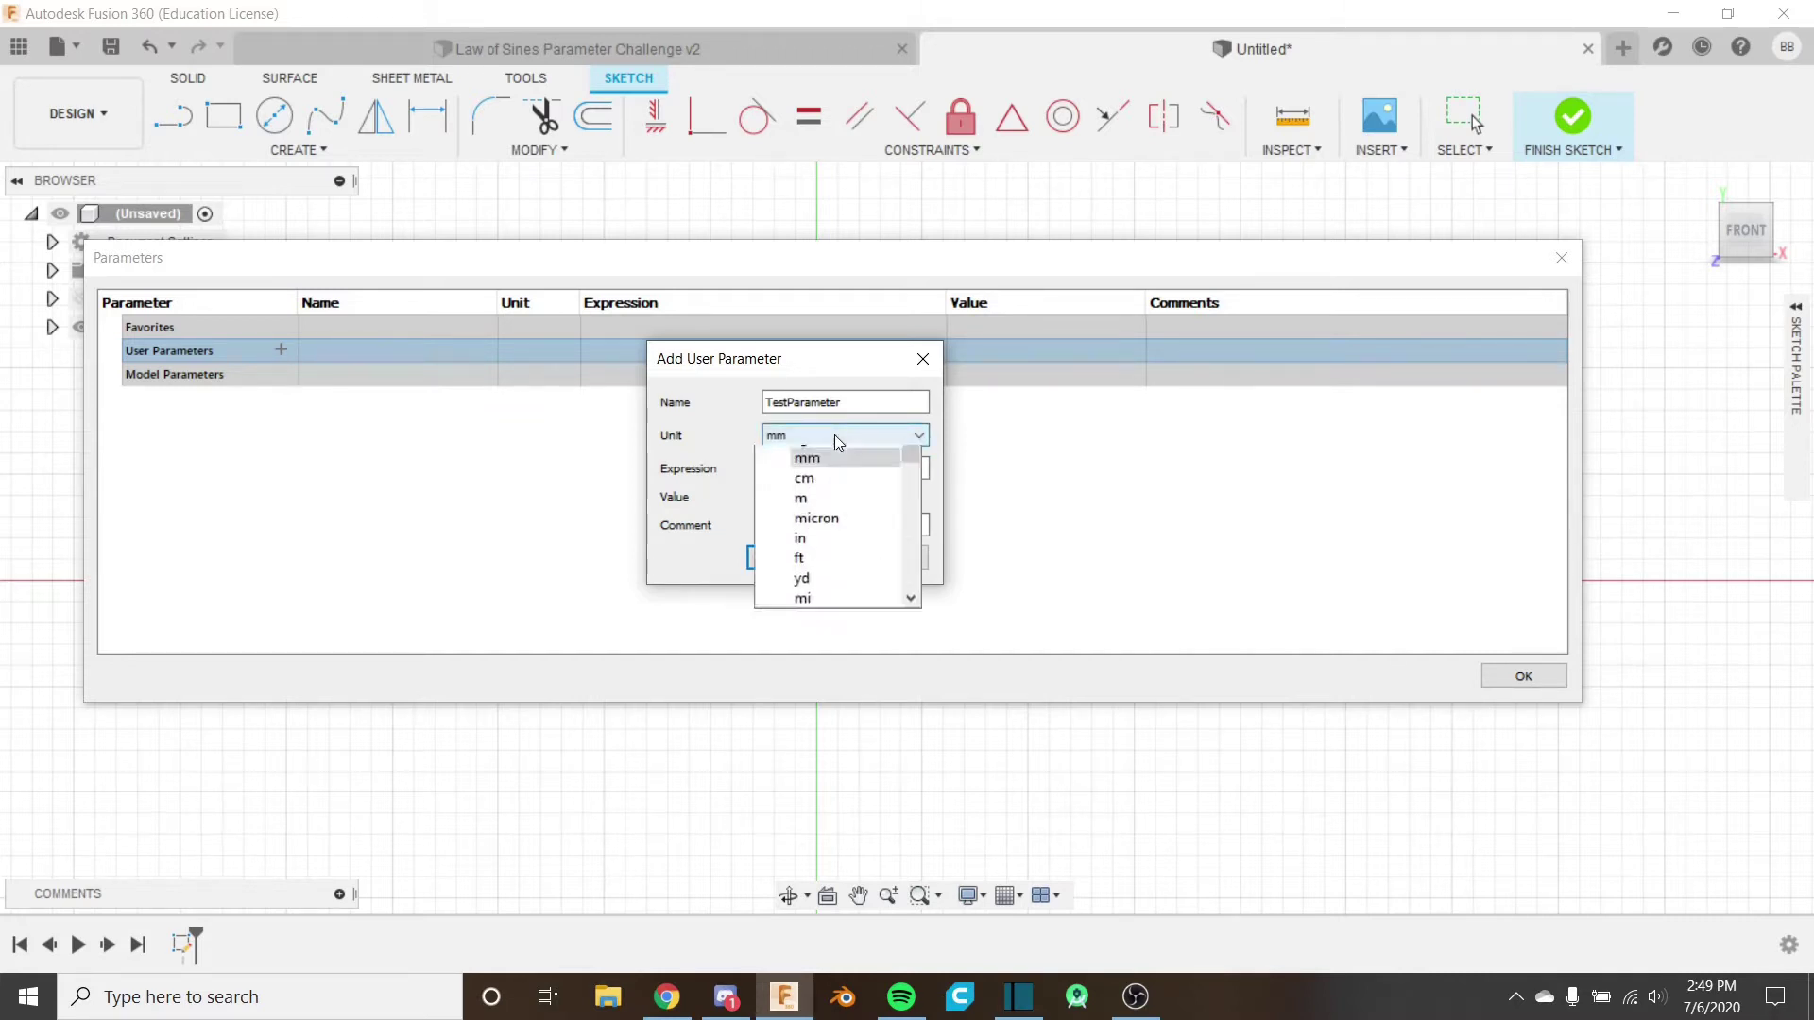
pyautogui.click(773, 478)
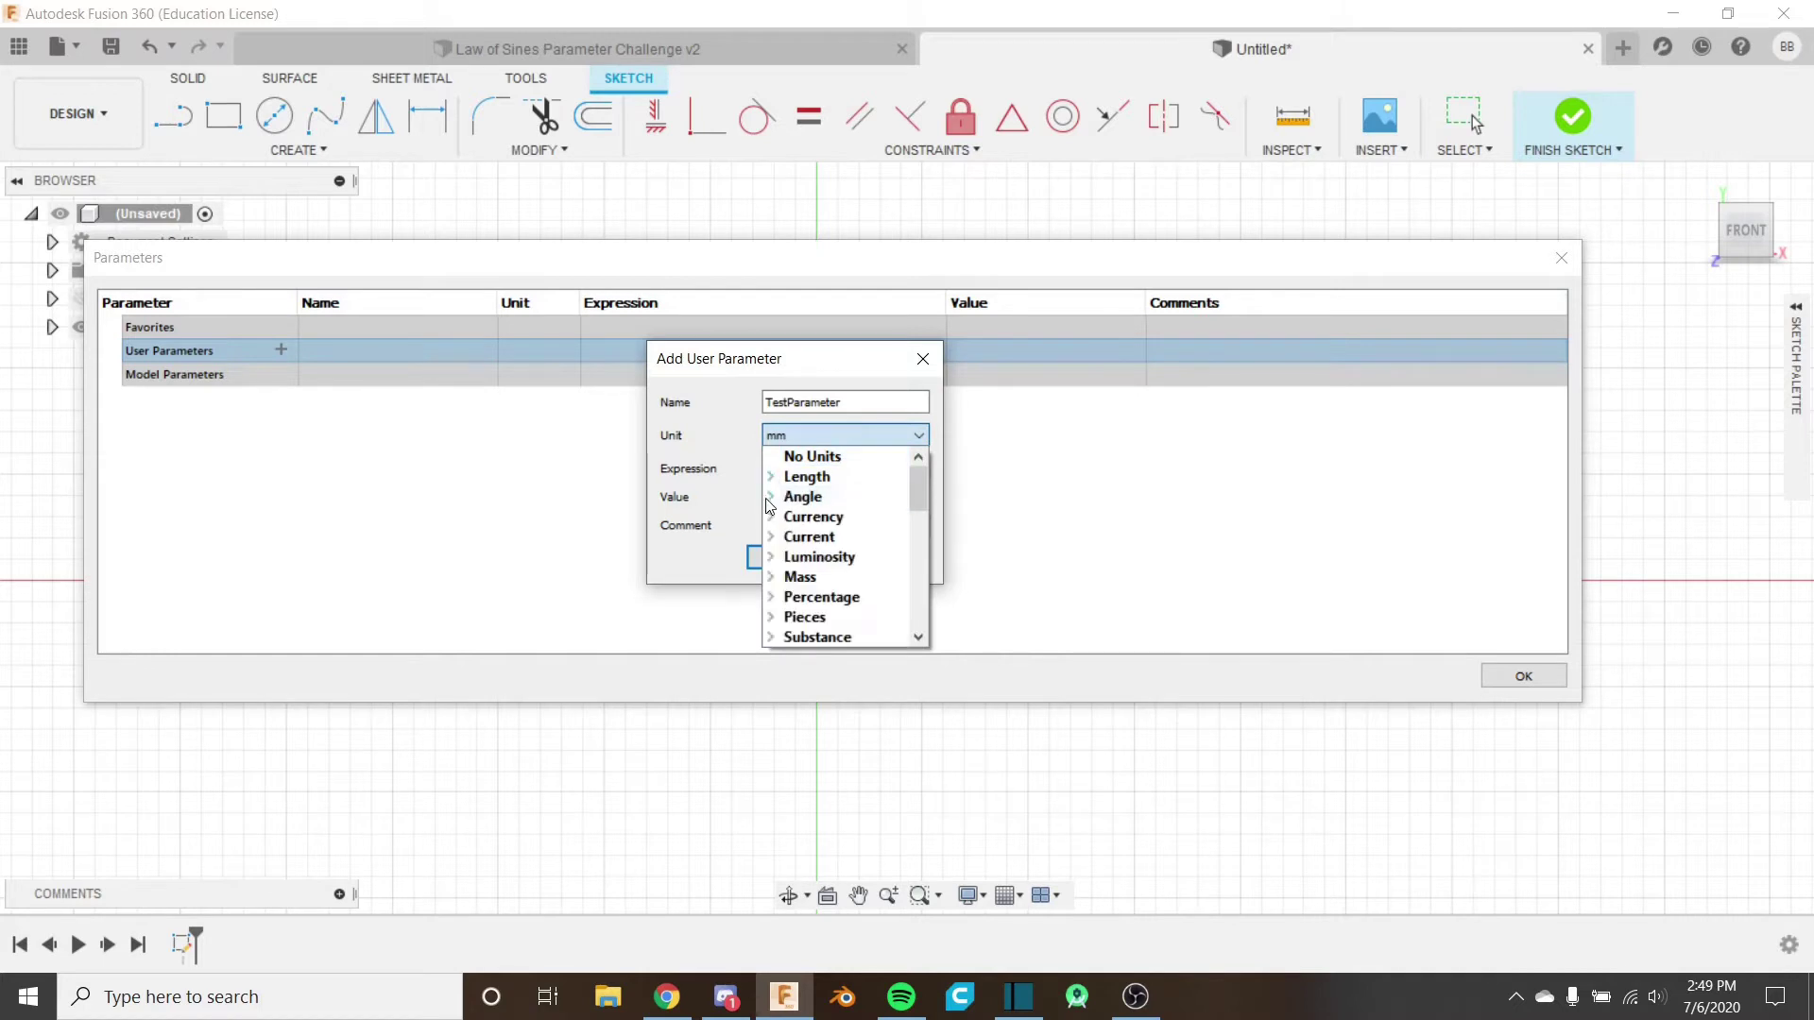
pyautogui.click(773, 497)
pyautogui.click(810, 534)
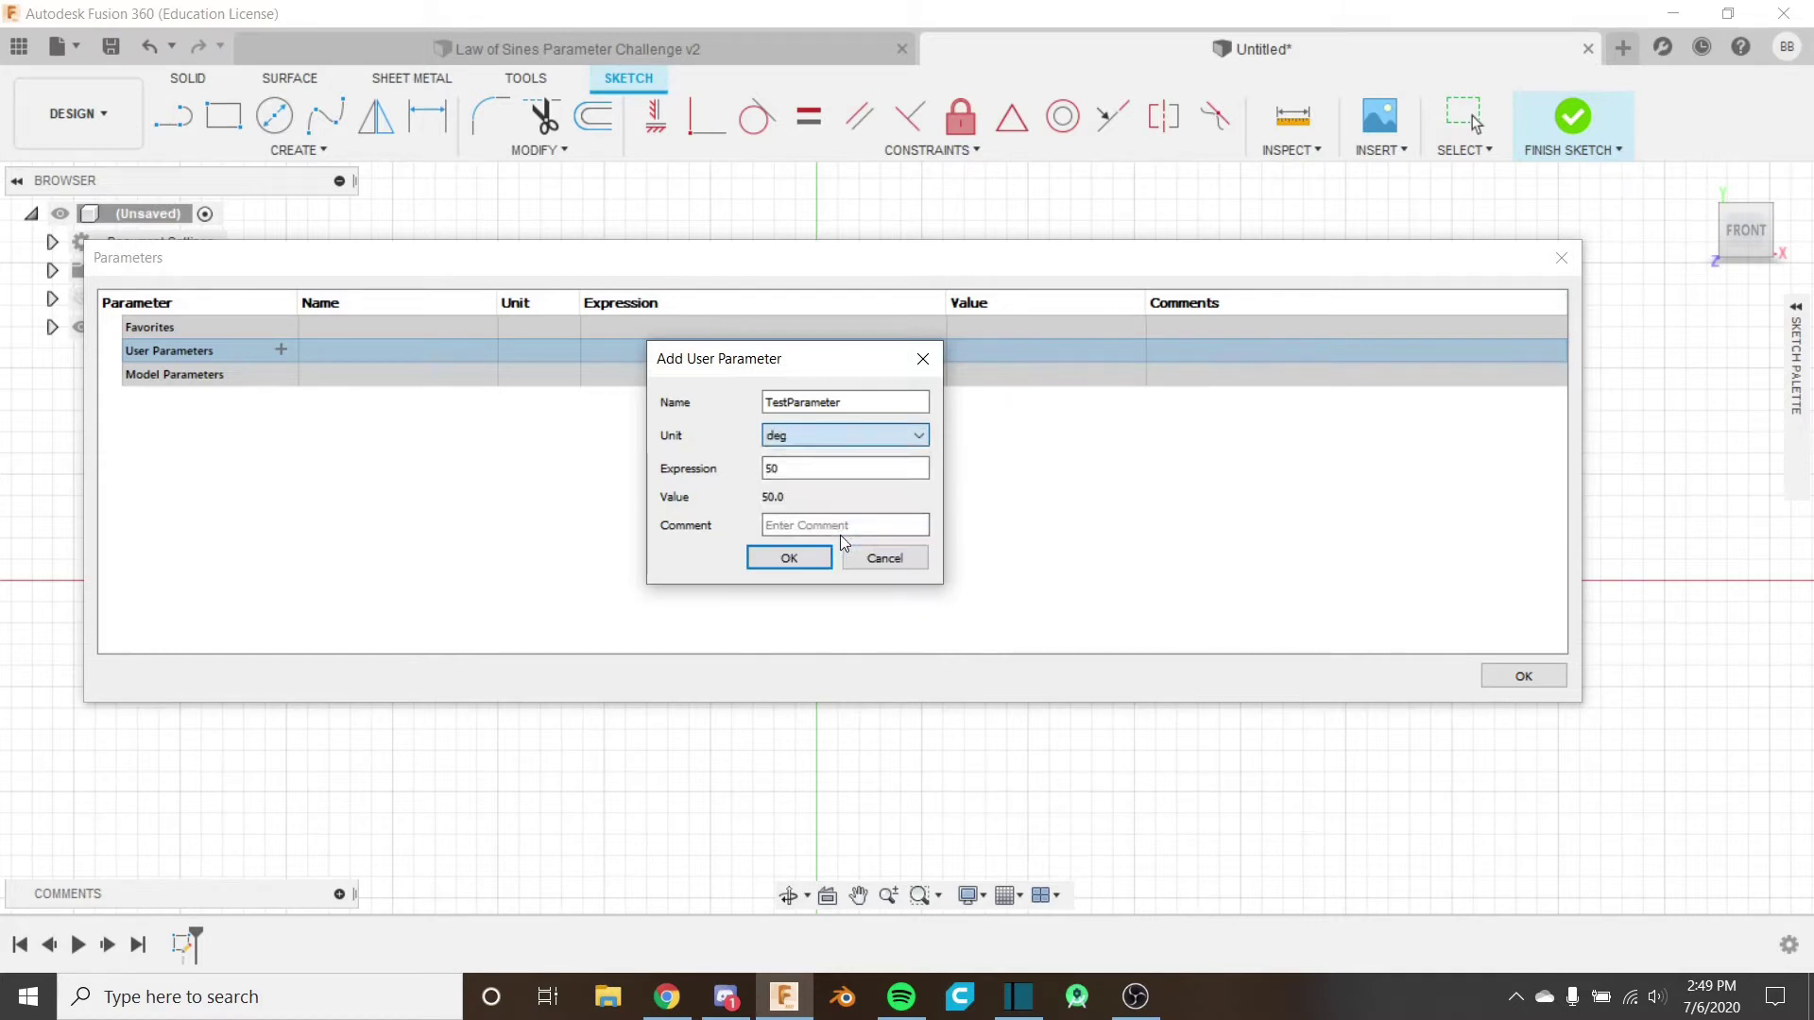
pyautogui.click(795, 435)
pyautogui.click(771, 495)
pyautogui.click(771, 478)
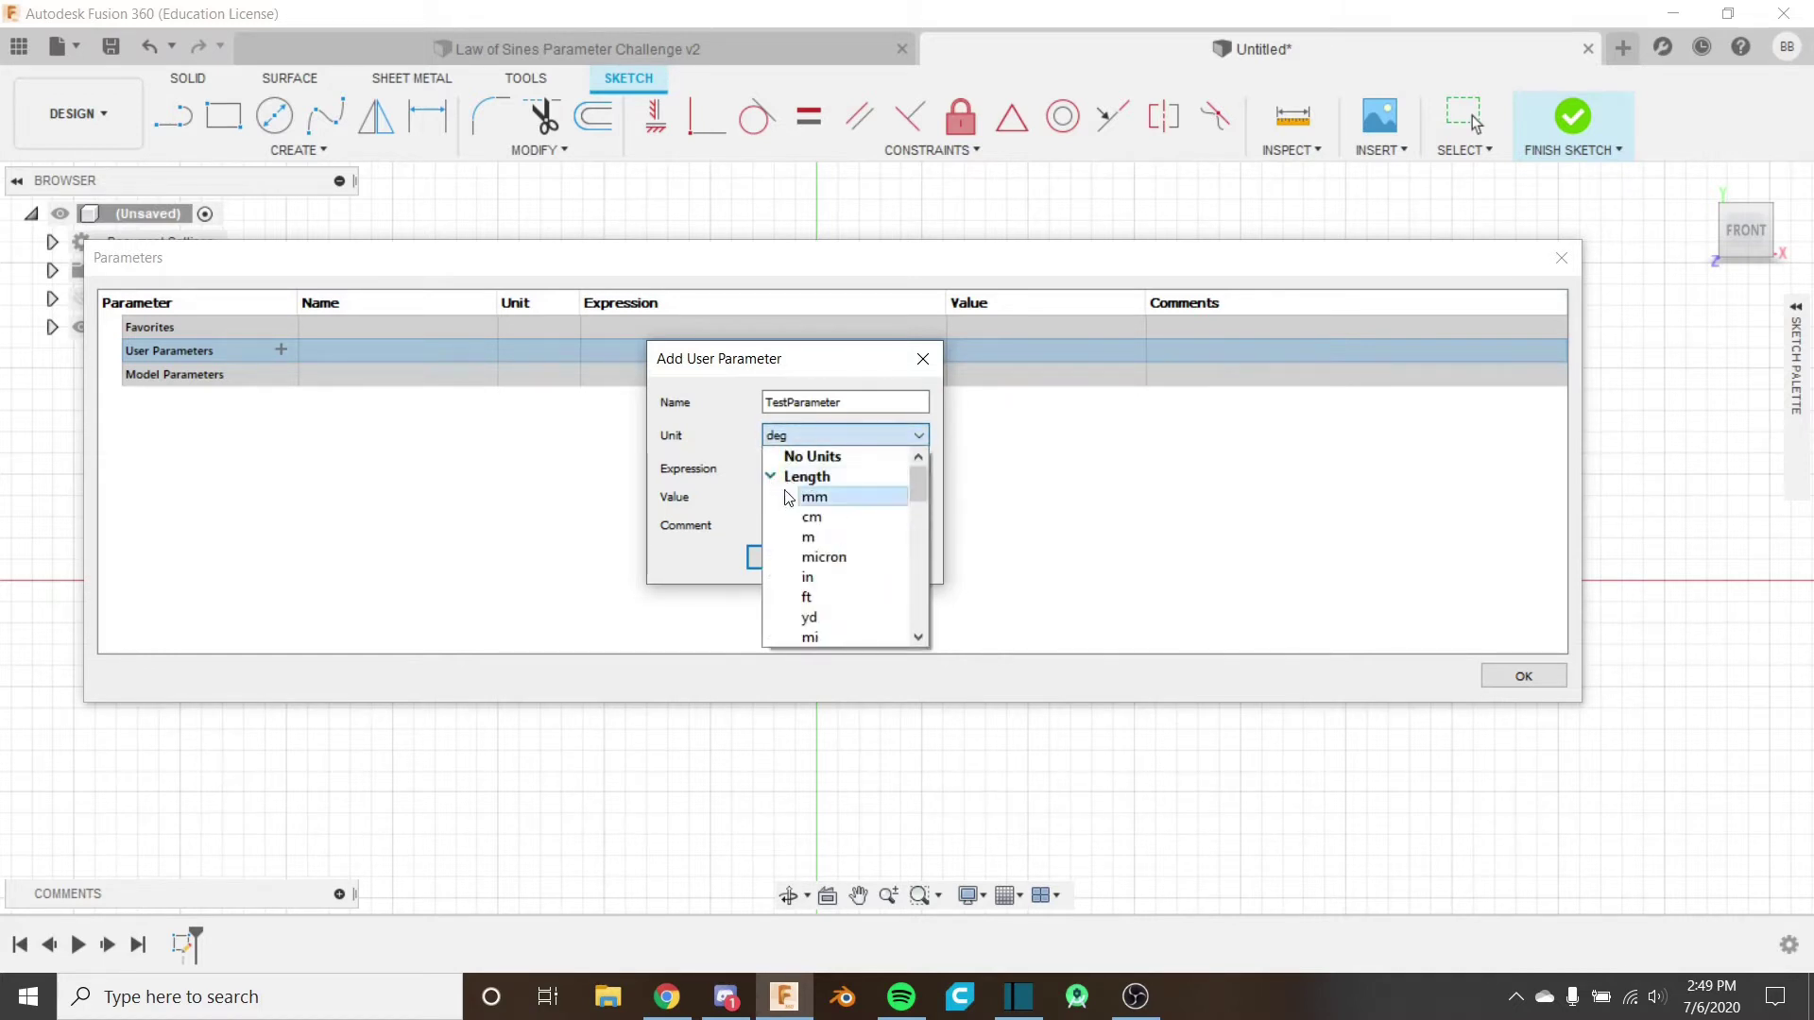
pyautogui.click(814, 503)
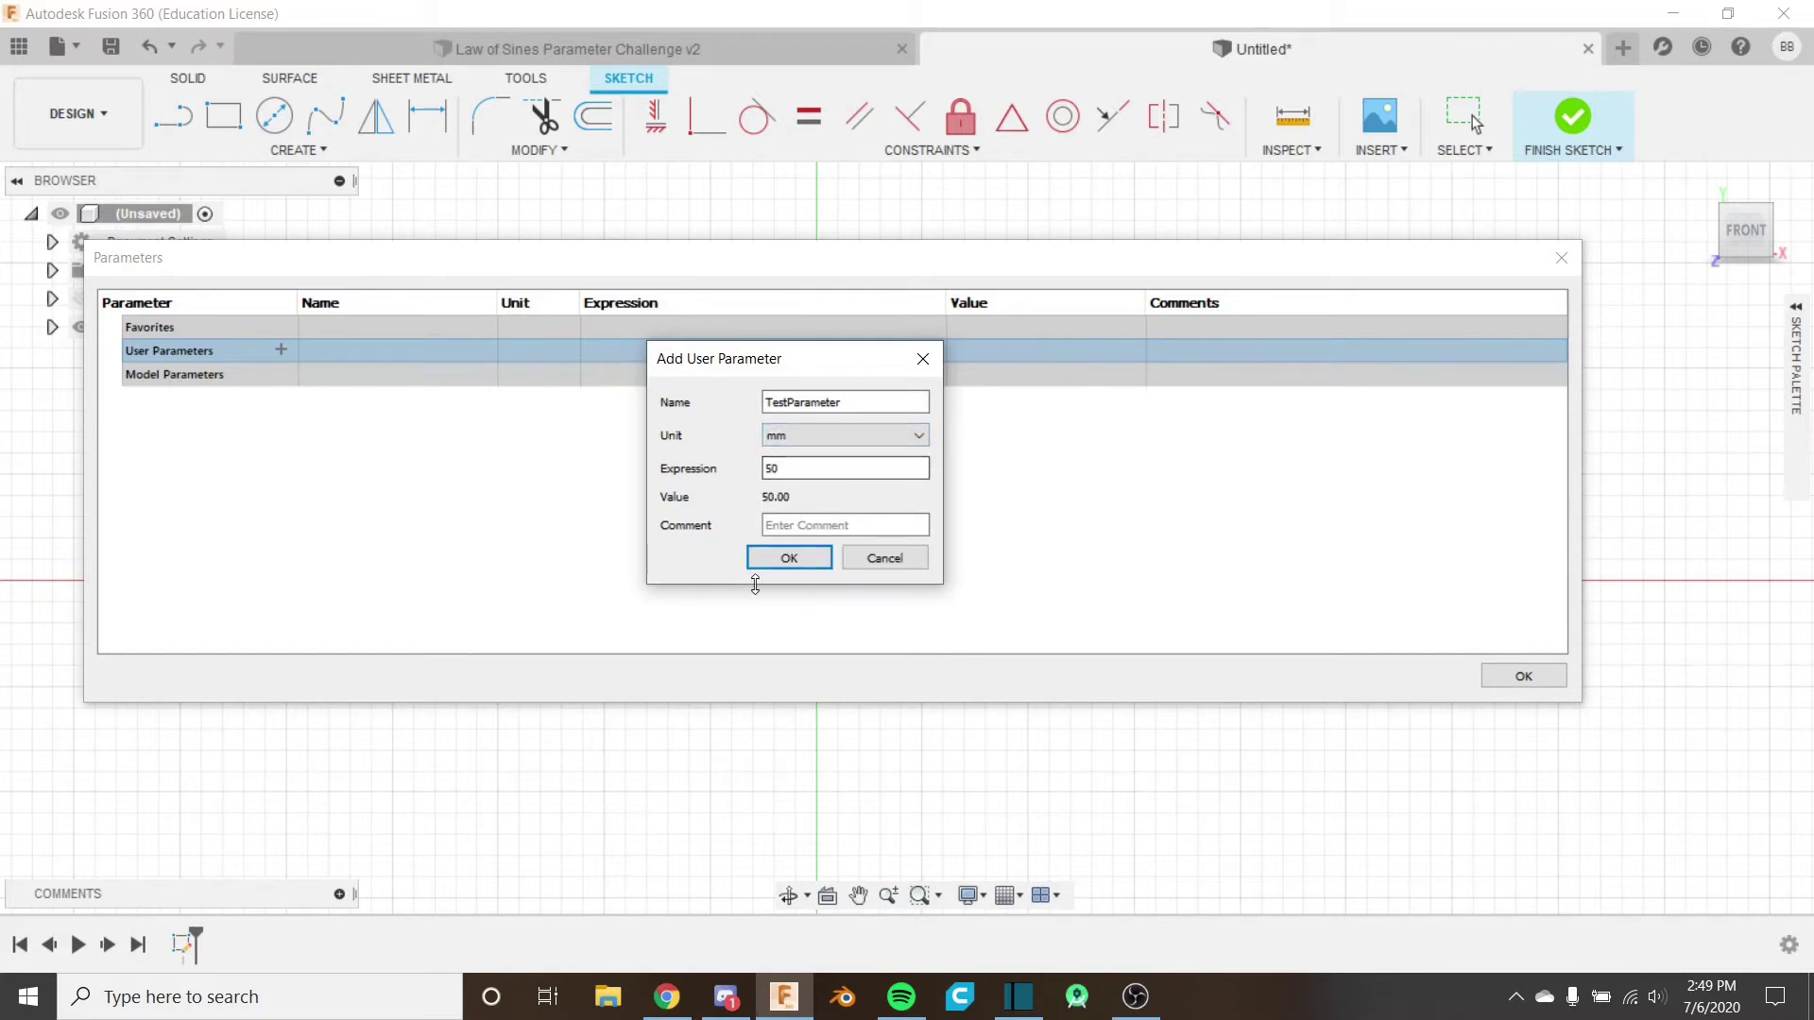
pyautogui.click(792, 558)
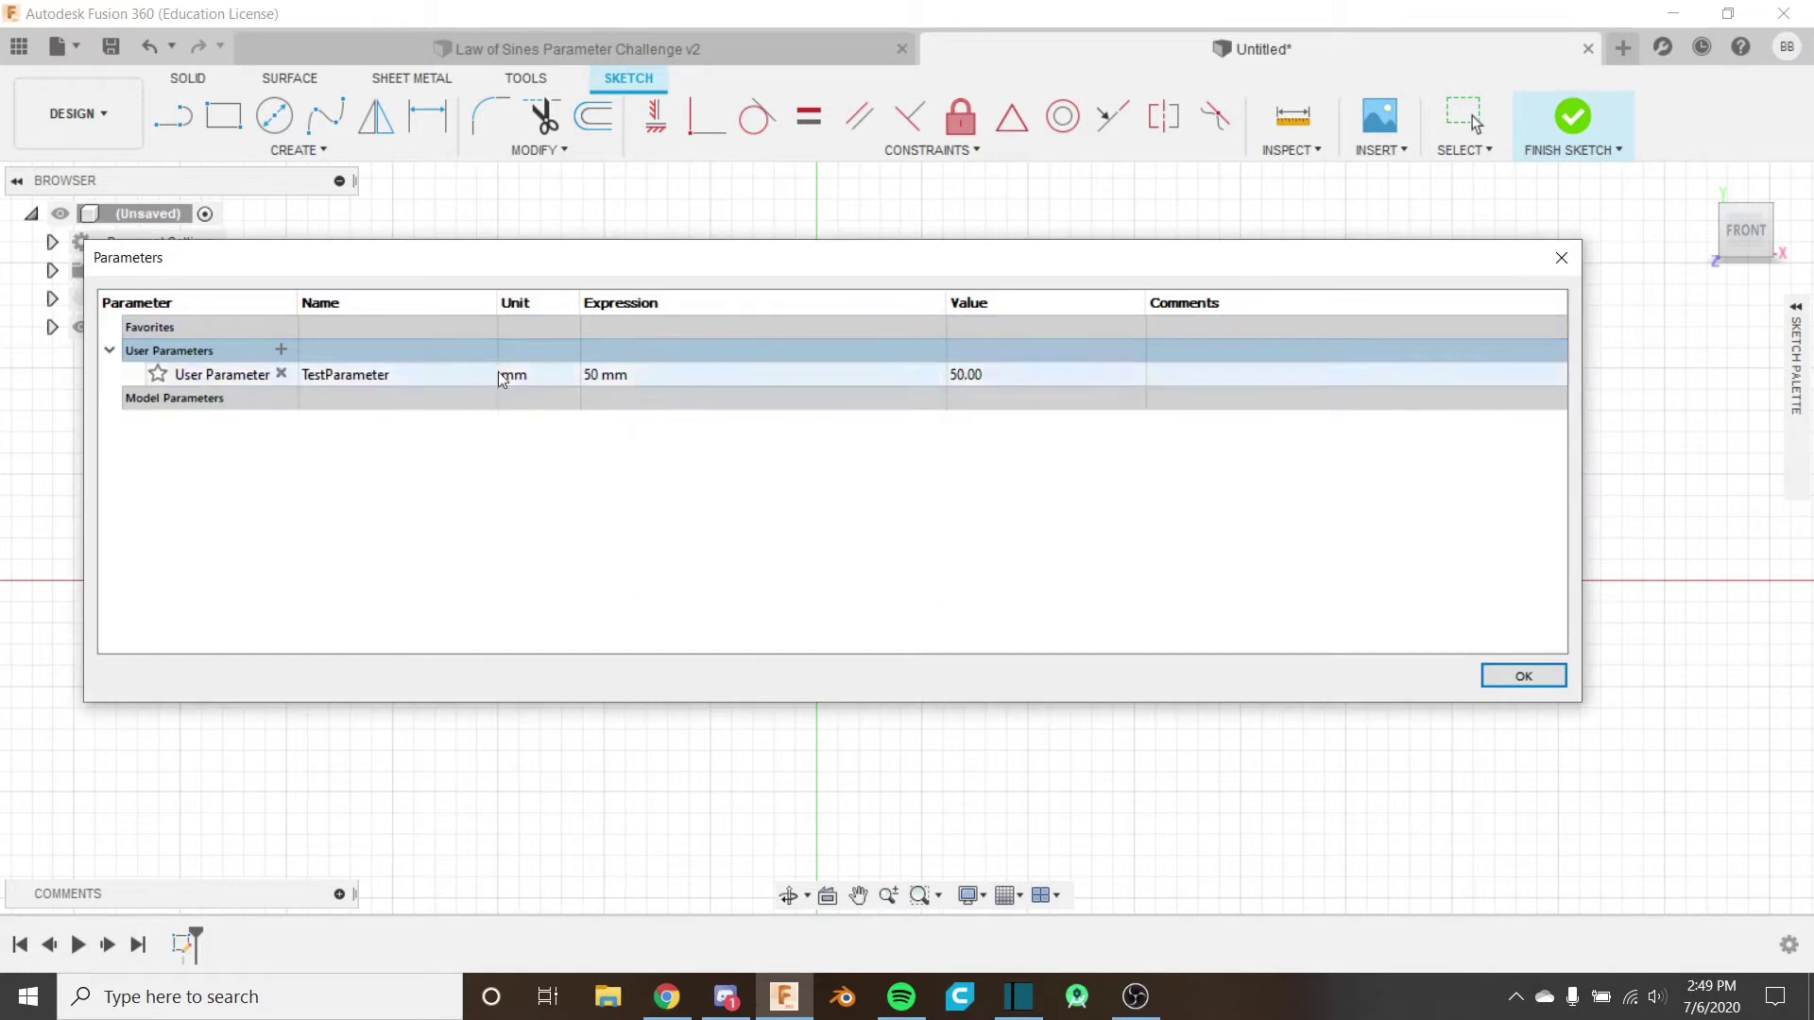
# Start a second parameter named MathParameter, trying sin(30) and asin() as expressions.
pyautogui.click(281, 350)
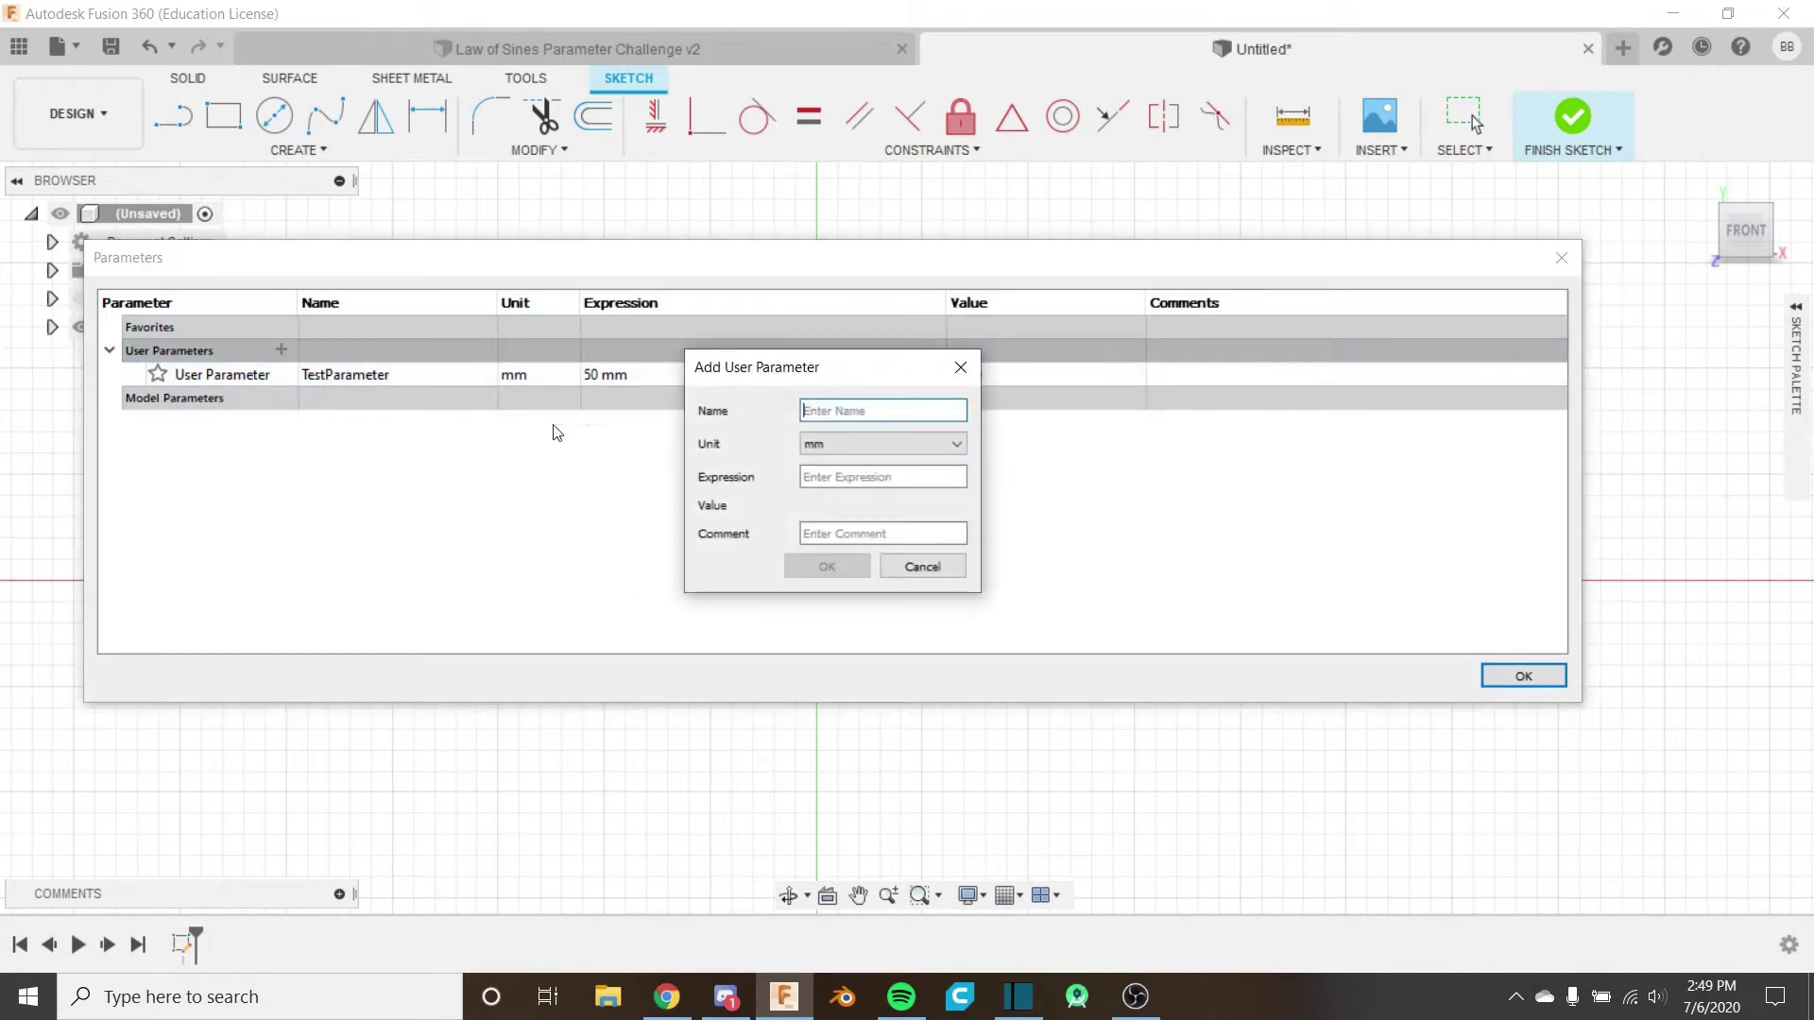
pyautogui.write('MathParameter')
pyautogui.press('Tab')
pyautogui.press('Tab')
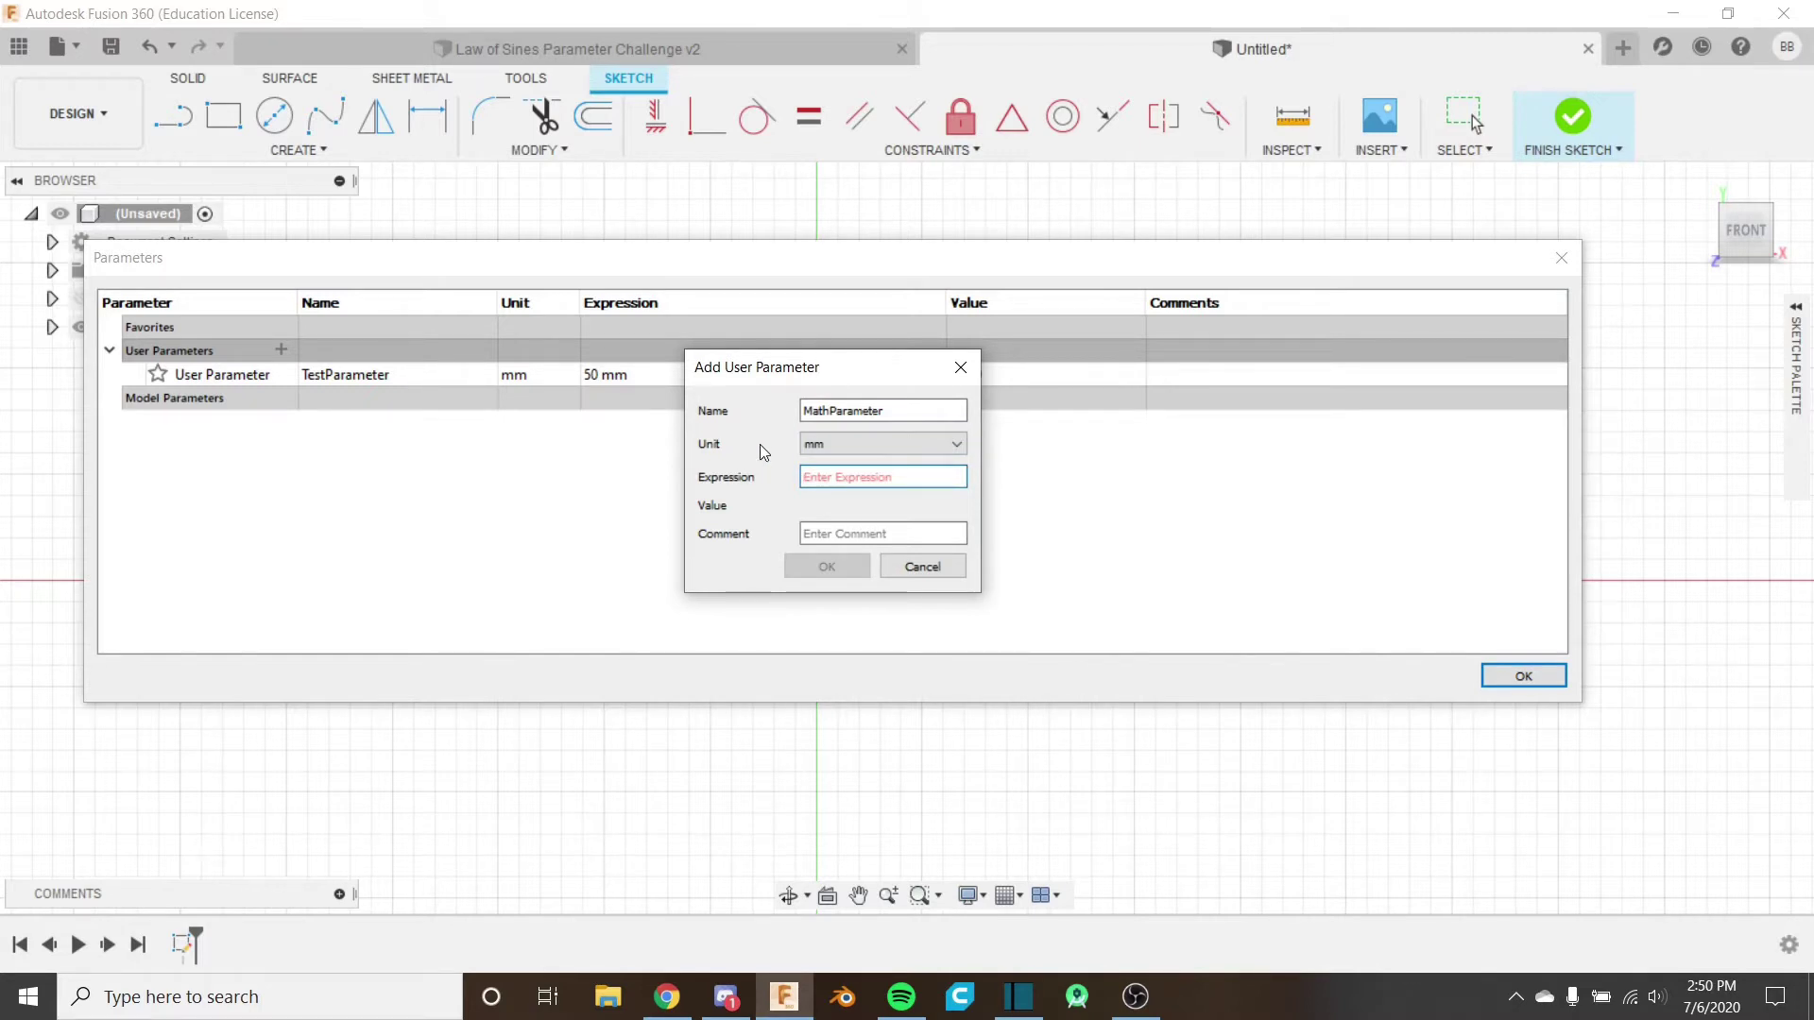
pyautogui.write('sin(30')
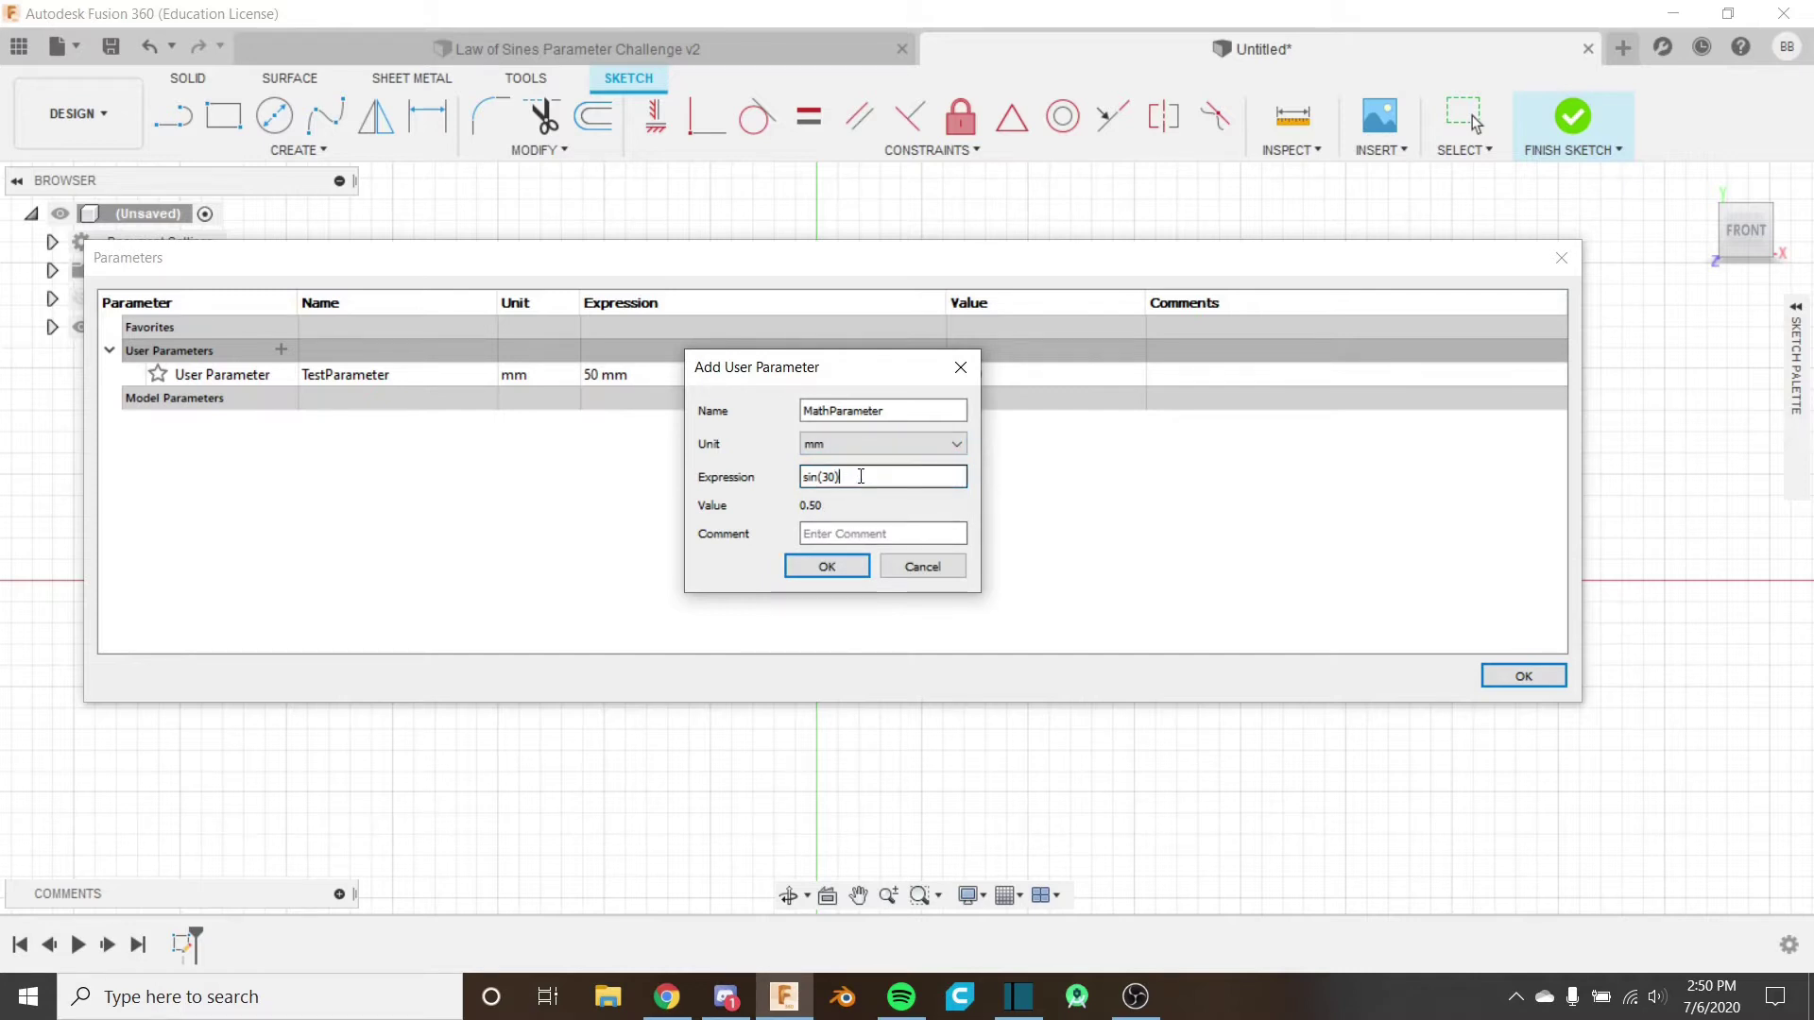
pyautogui.press('BackSpace')
pyautogui.press('BackSpace')
pyautogui.press('BackSpace')
pyautogui.press('BackSpace')
pyautogui.press('BackSpace')
pyautogui.press('BackSpace')
pyautogui.press('BackSpace')
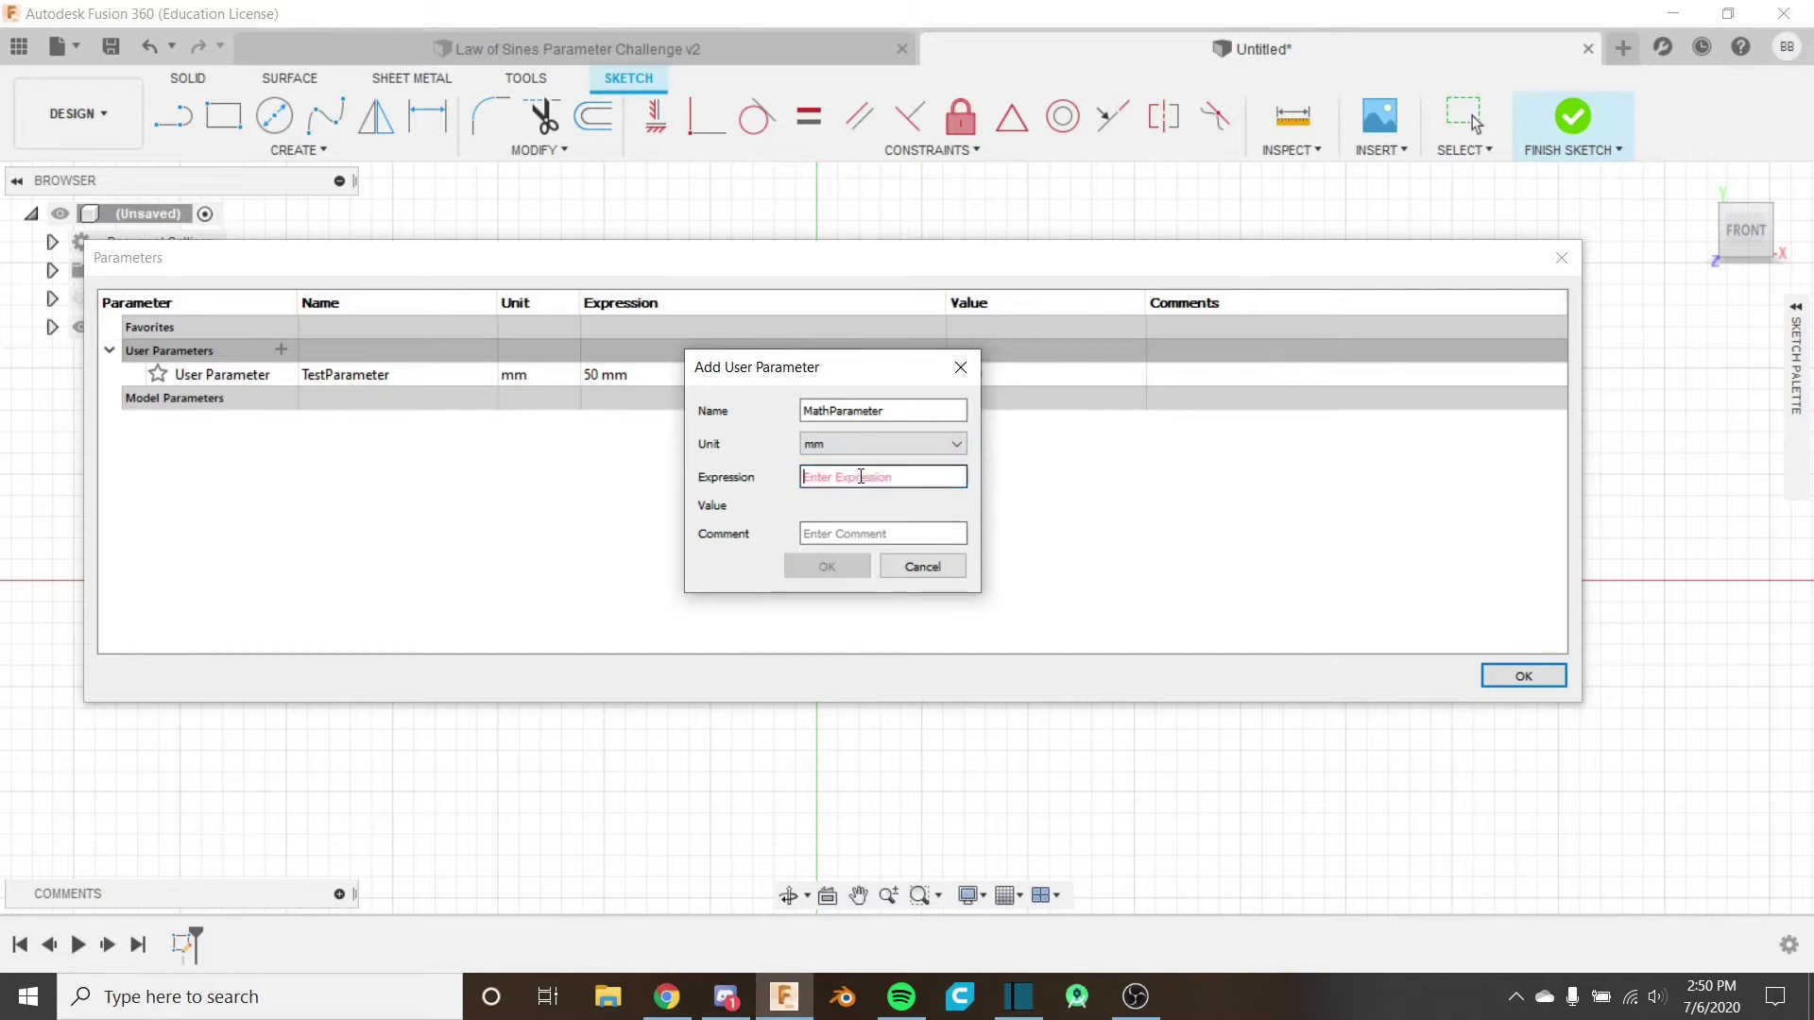
pyautogui.write('asin()')
pyautogui.press('BackSpace')
pyautogui.press('BackSpace')
pyautogui.press('BackSpace')
pyautogui.press('BackSpace')
pyautogui.press('BackSpace')
pyautogui.press('BackSpace')
pyautogui.write('asin()')
# Try asin(1) in degrees, then replace the expression with TestParameter.
pyautogui.click(905, 451)
pyautogui.click(812, 505)
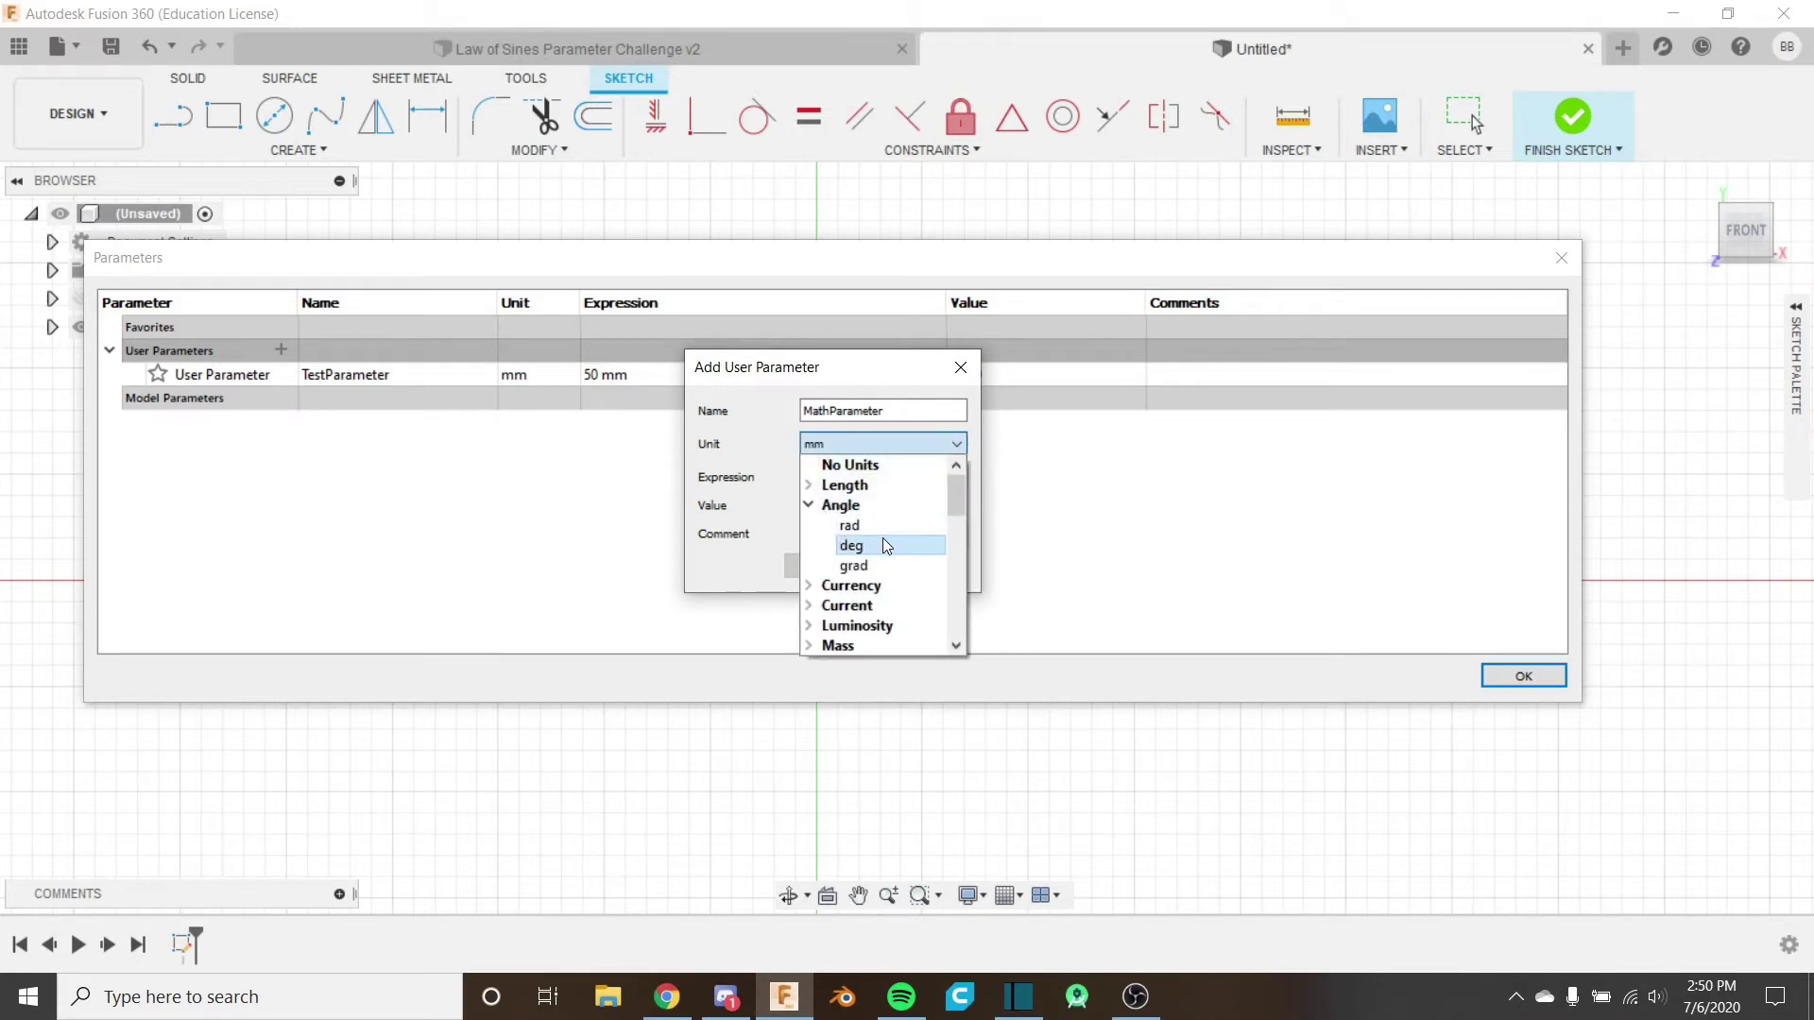
pyautogui.click(886, 546)
pyautogui.click(828, 479)
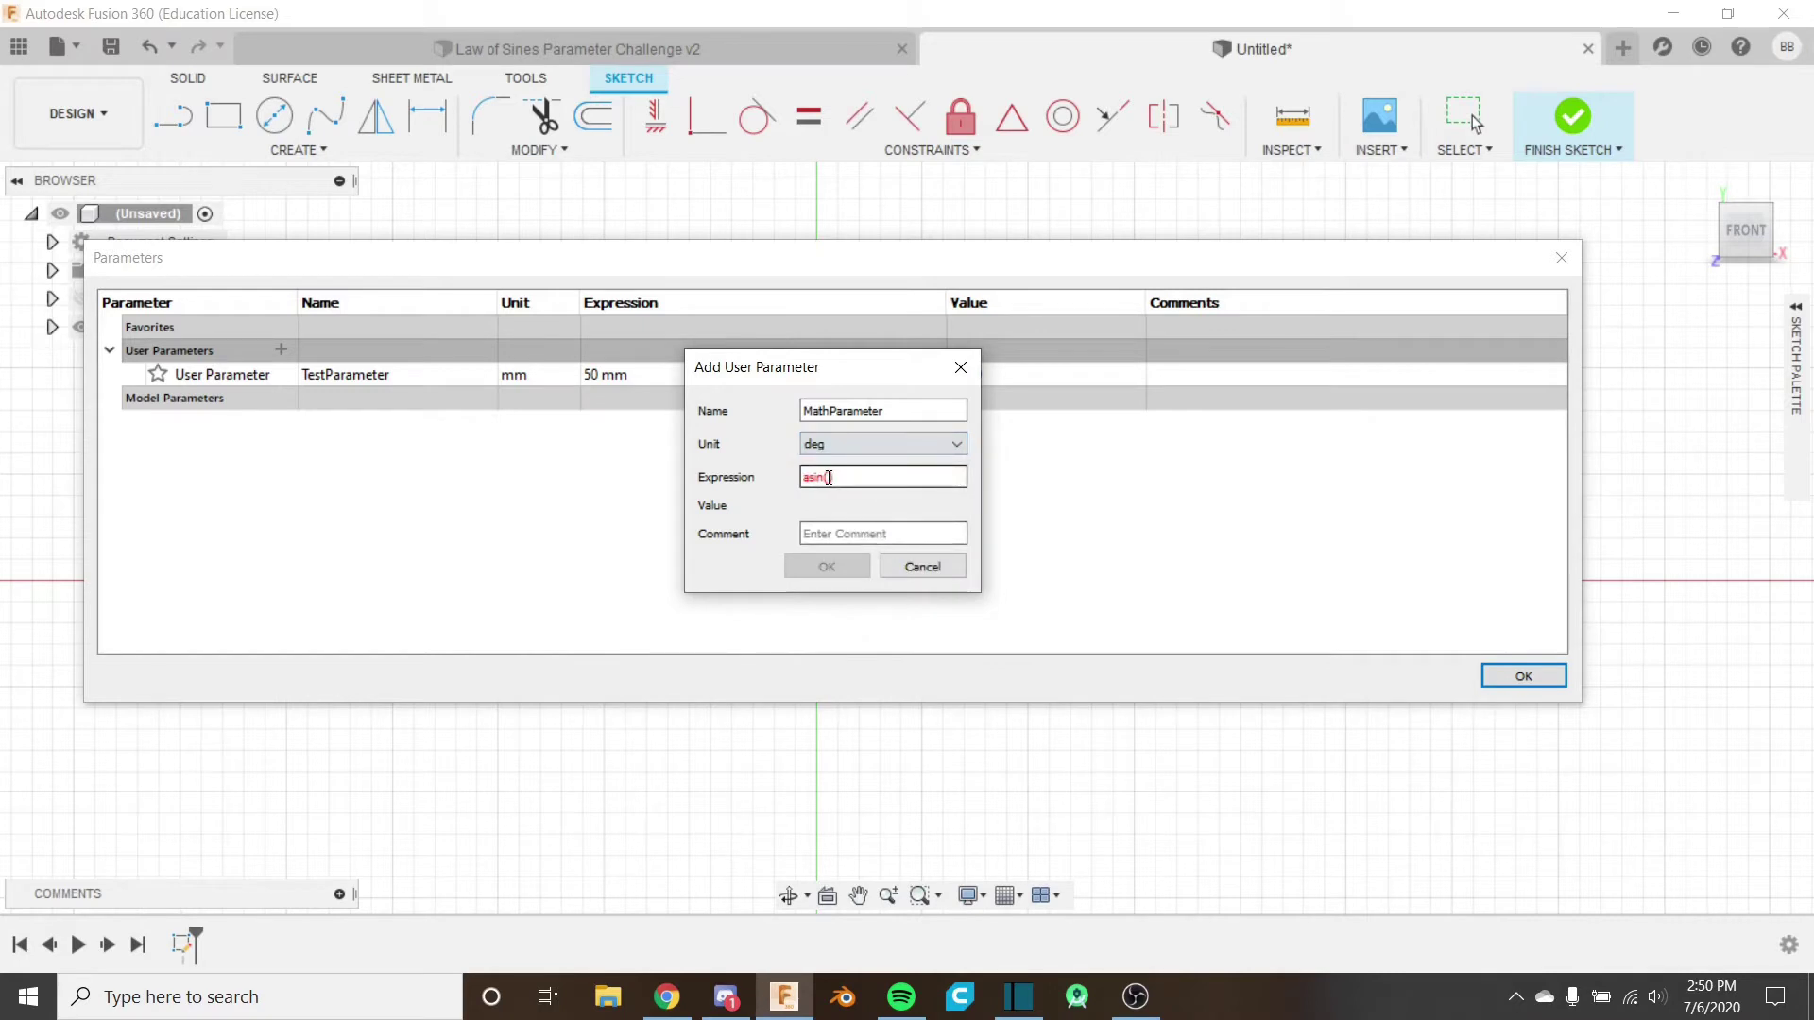
pyautogui.write('1')
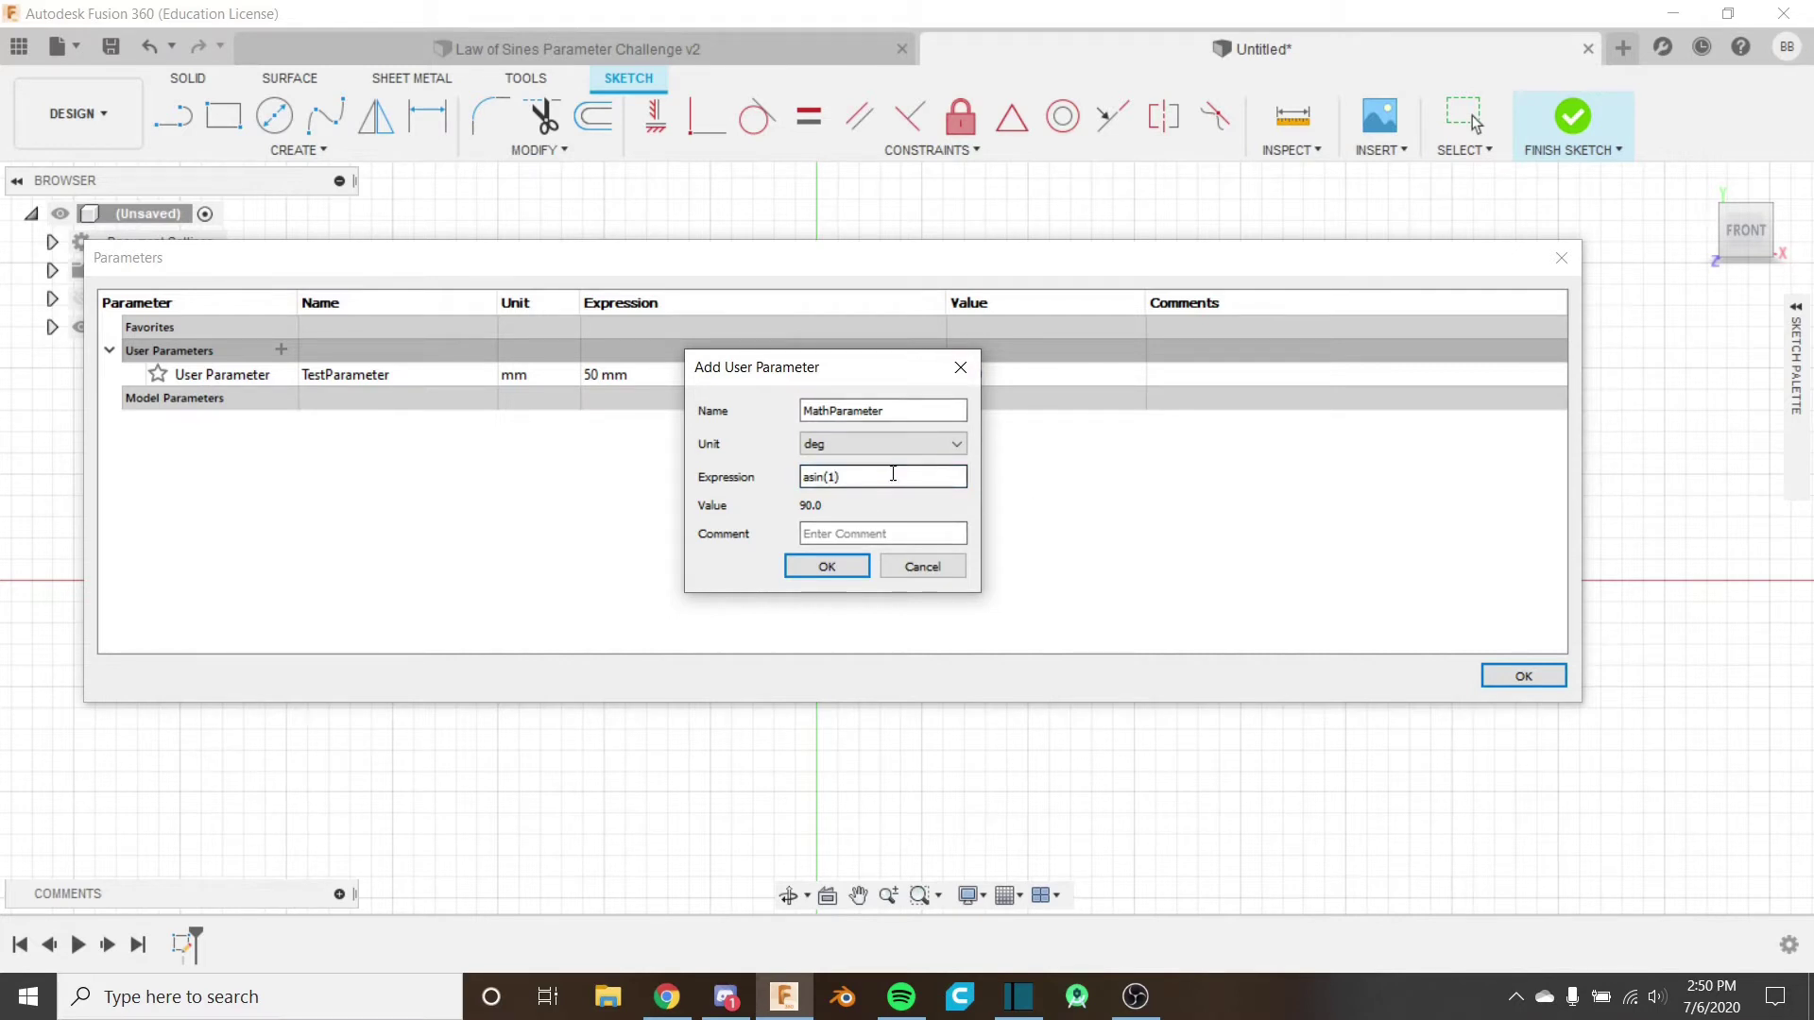
pyautogui.hotkey('ctrl', 'a')
pyautogui.write('test')
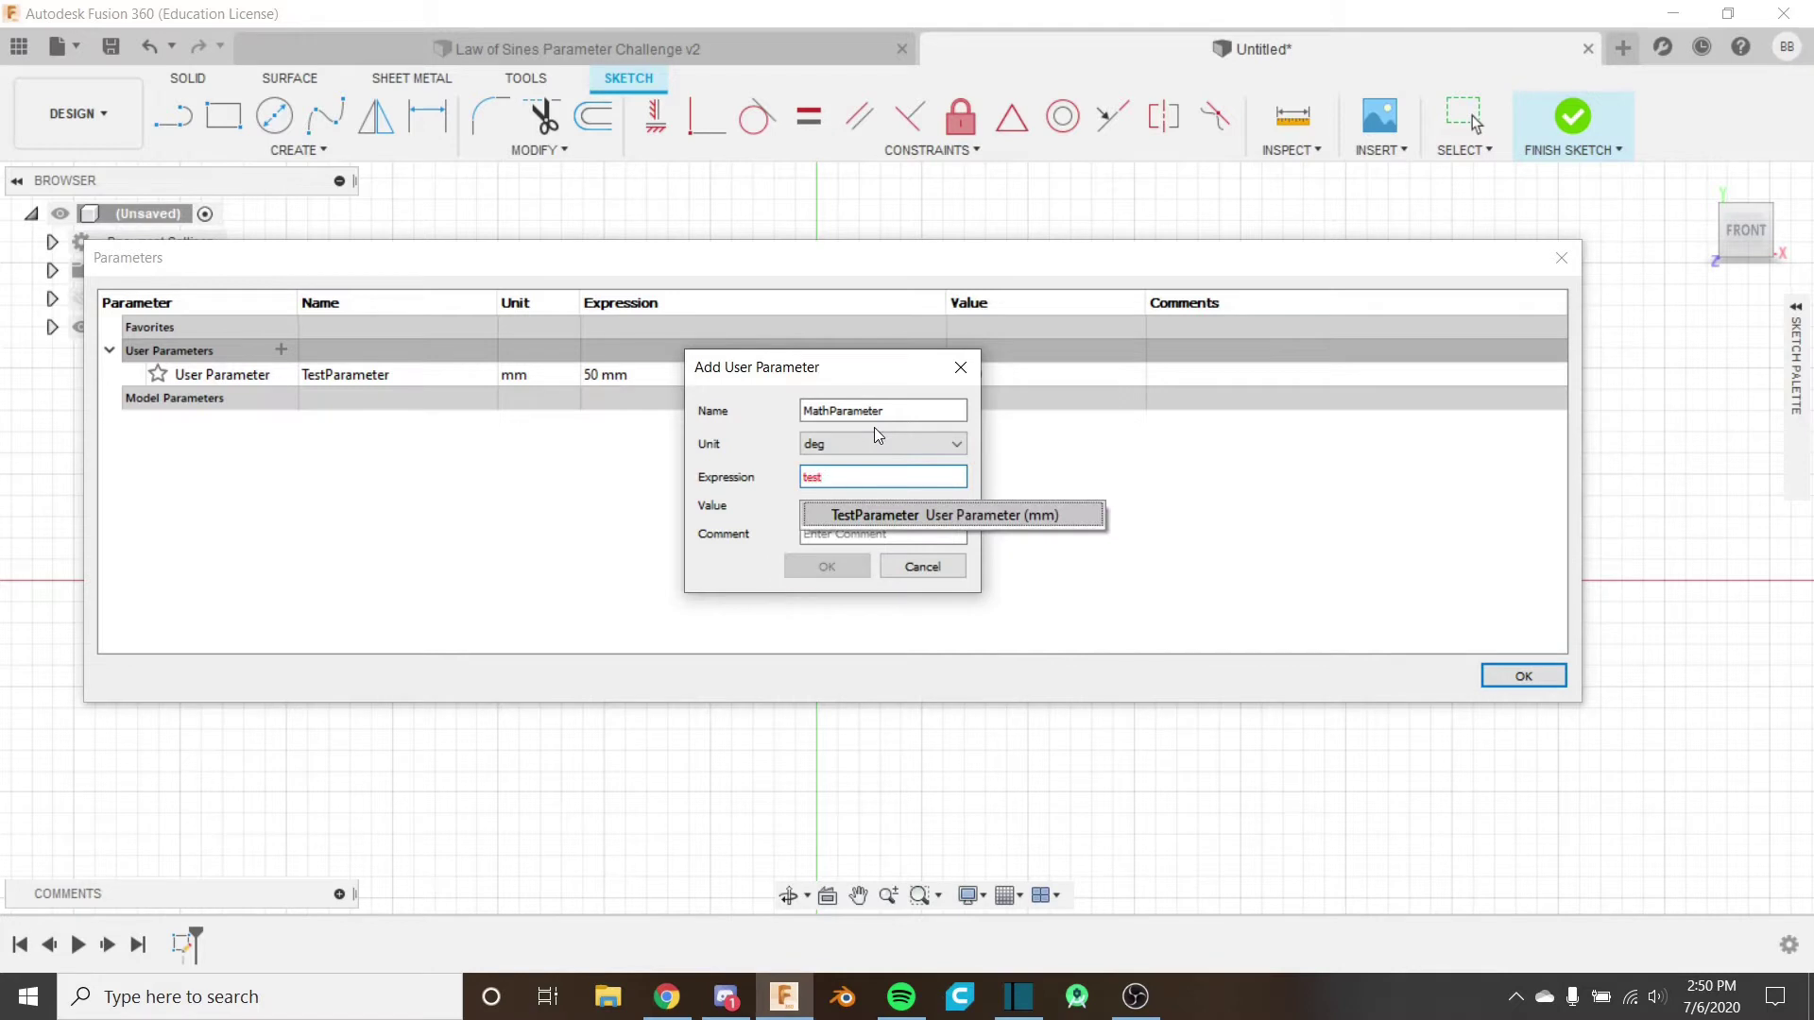
pyautogui.press('Return')
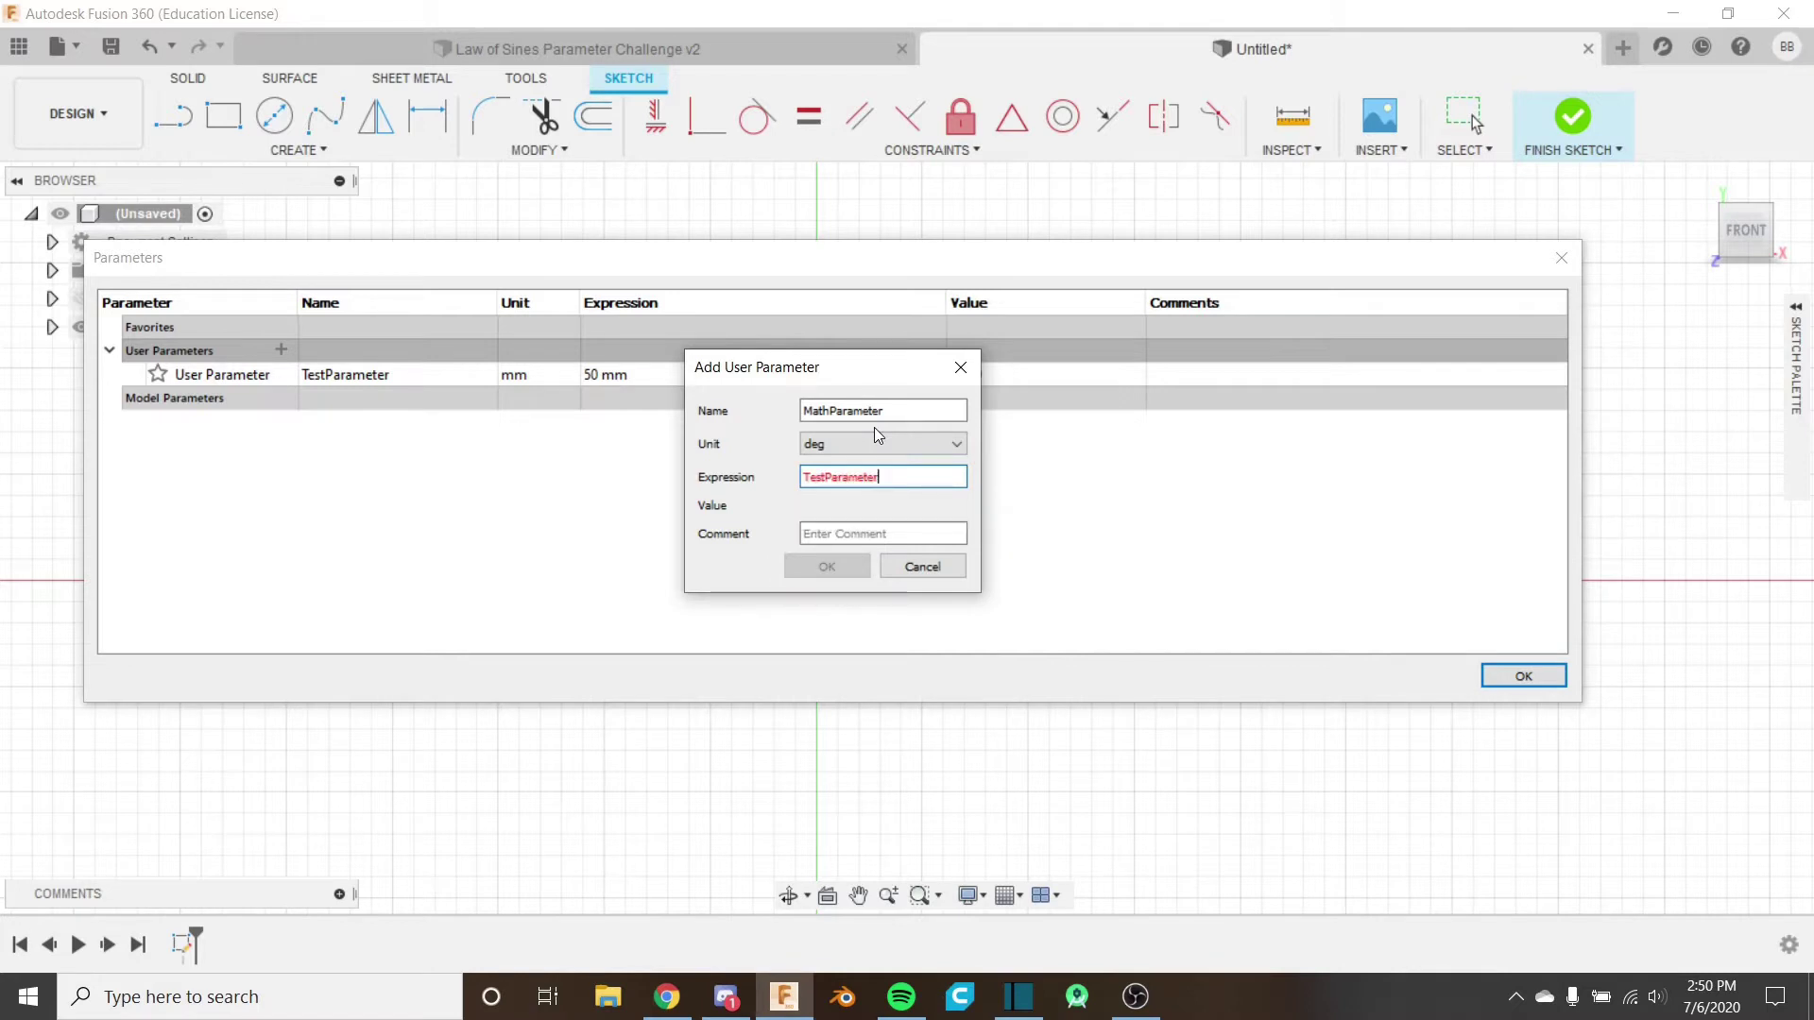
# Set the unit to mm, append '* 2', then cancel without adding MathParameter.
pyautogui.click(893, 441)
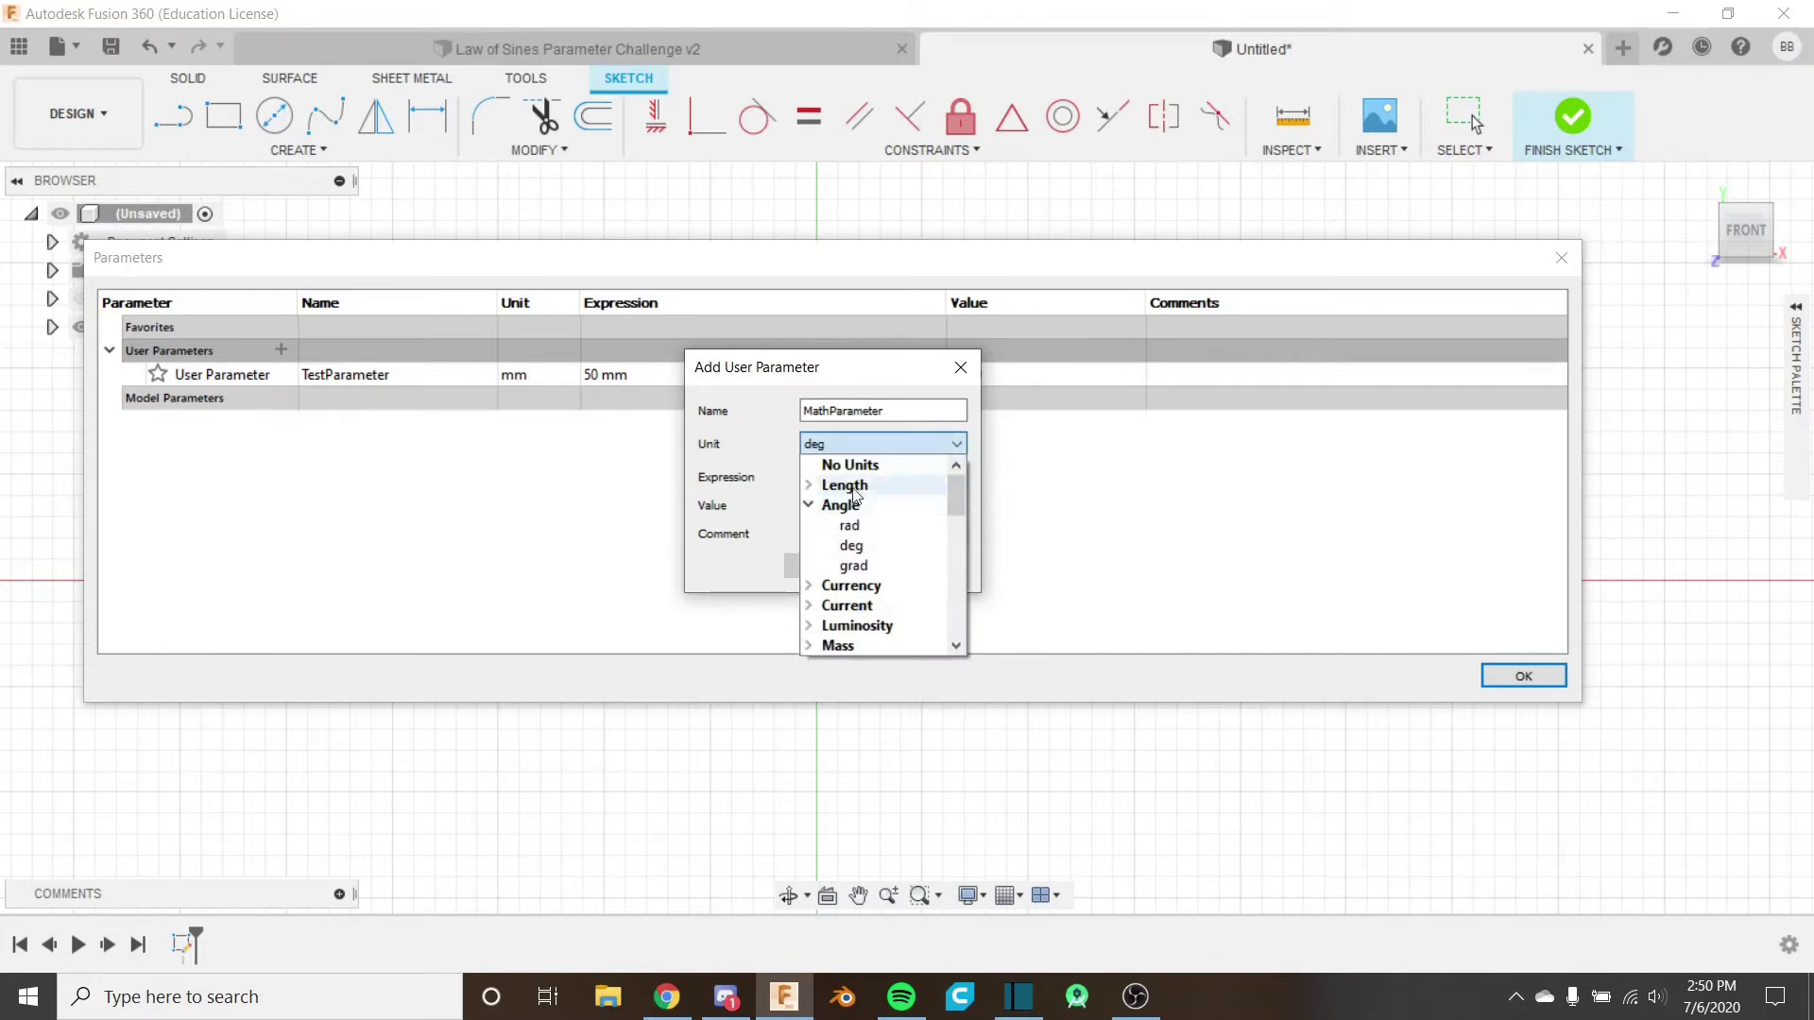
pyautogui.click(851, 485)
pyautogui.click(874, 508)
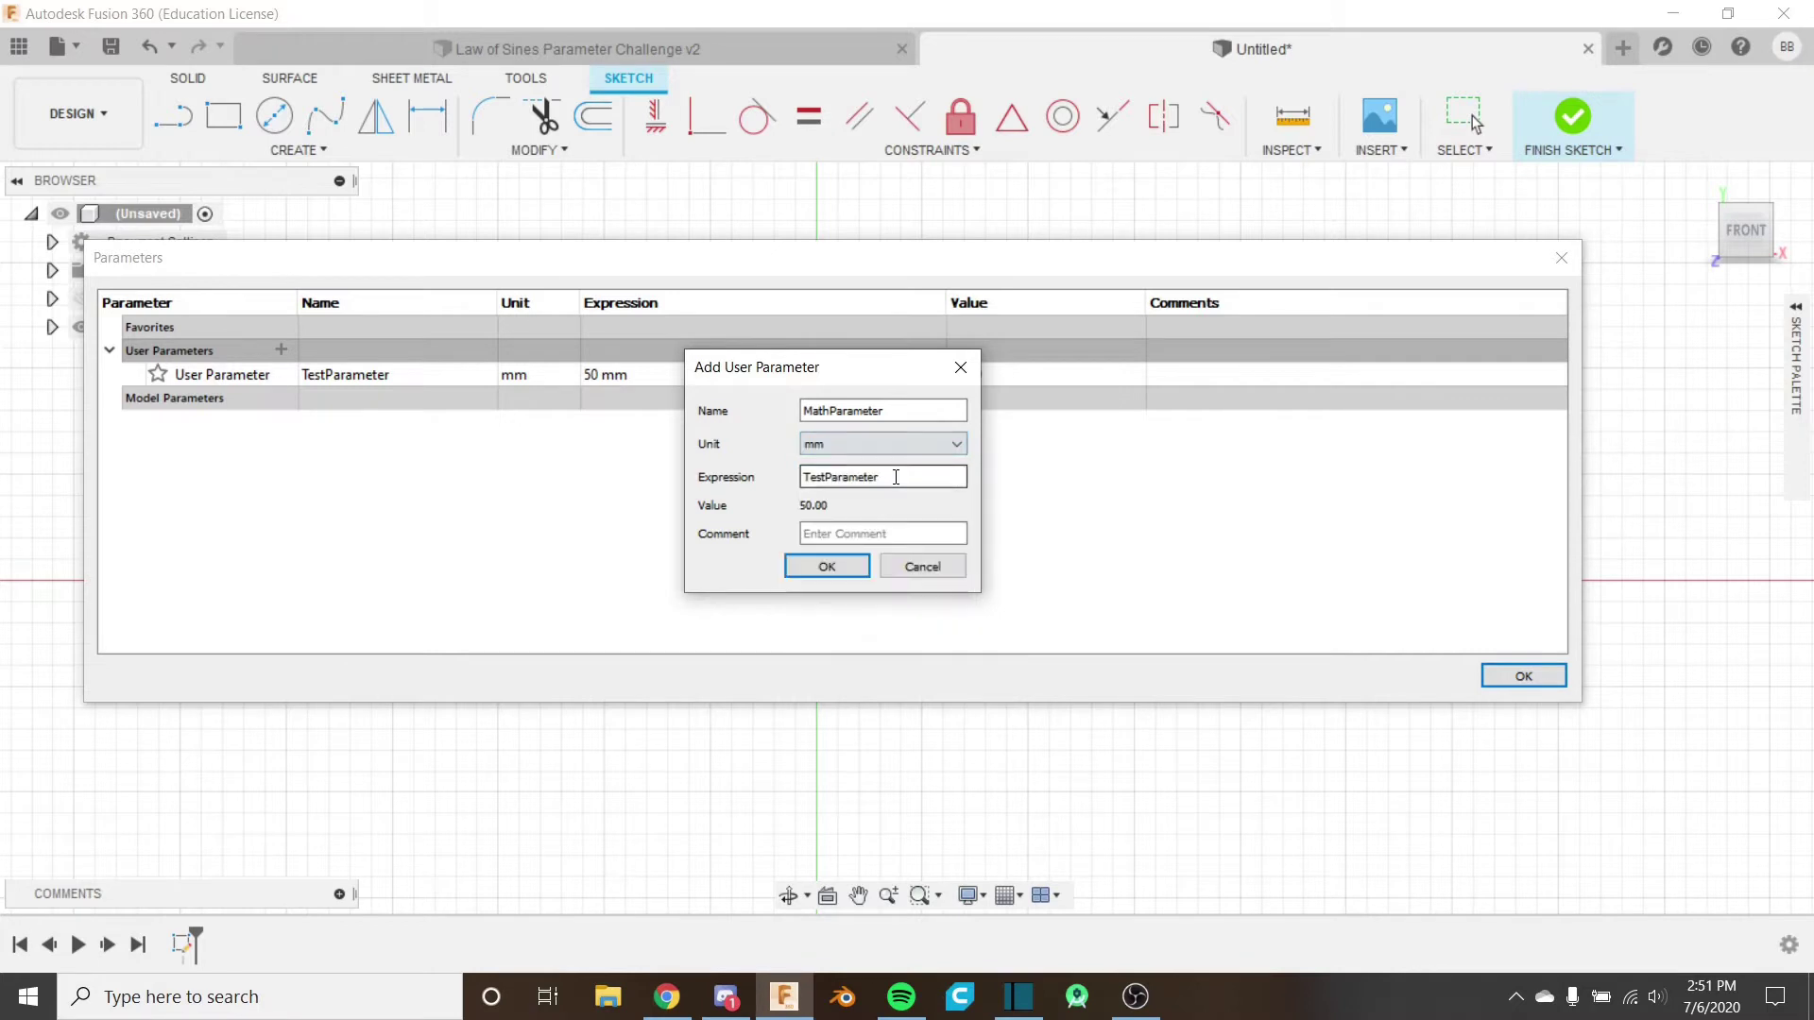
pyautogui.click(895, 477)
pyautogui.write('* 2')
pyautogui.click(935, 568)
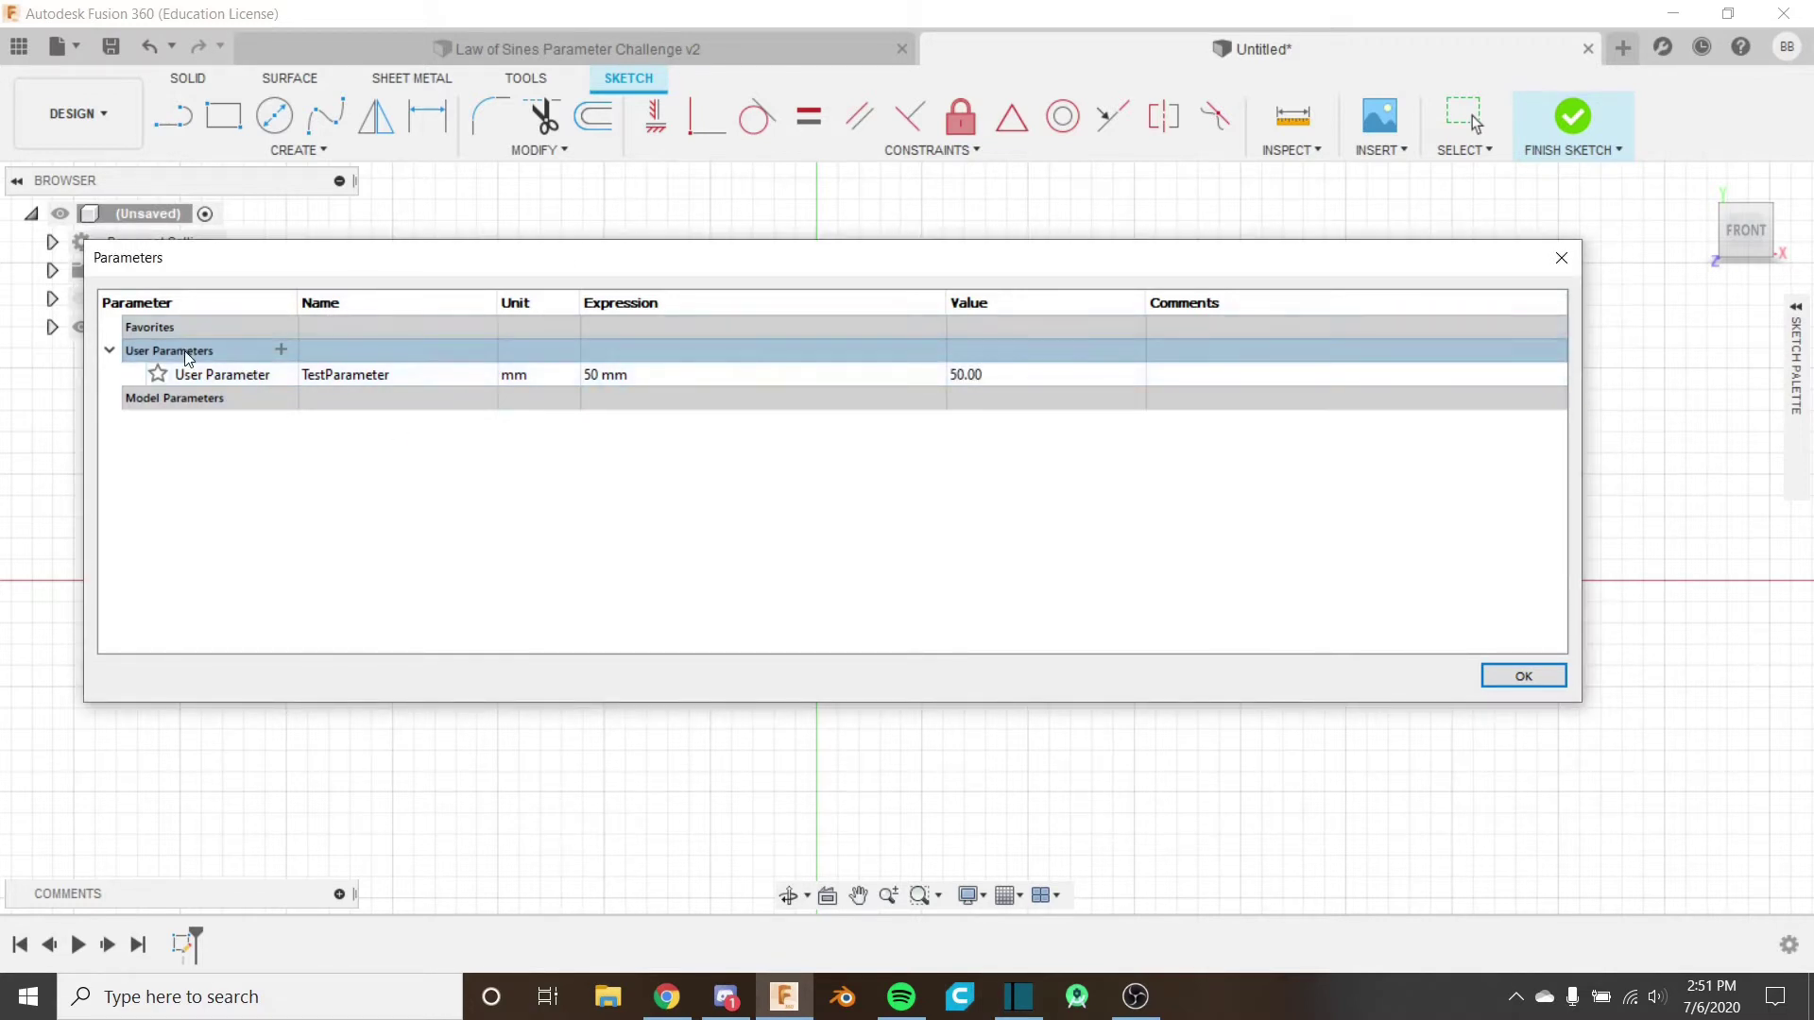
pyautogui.click(158, 373)
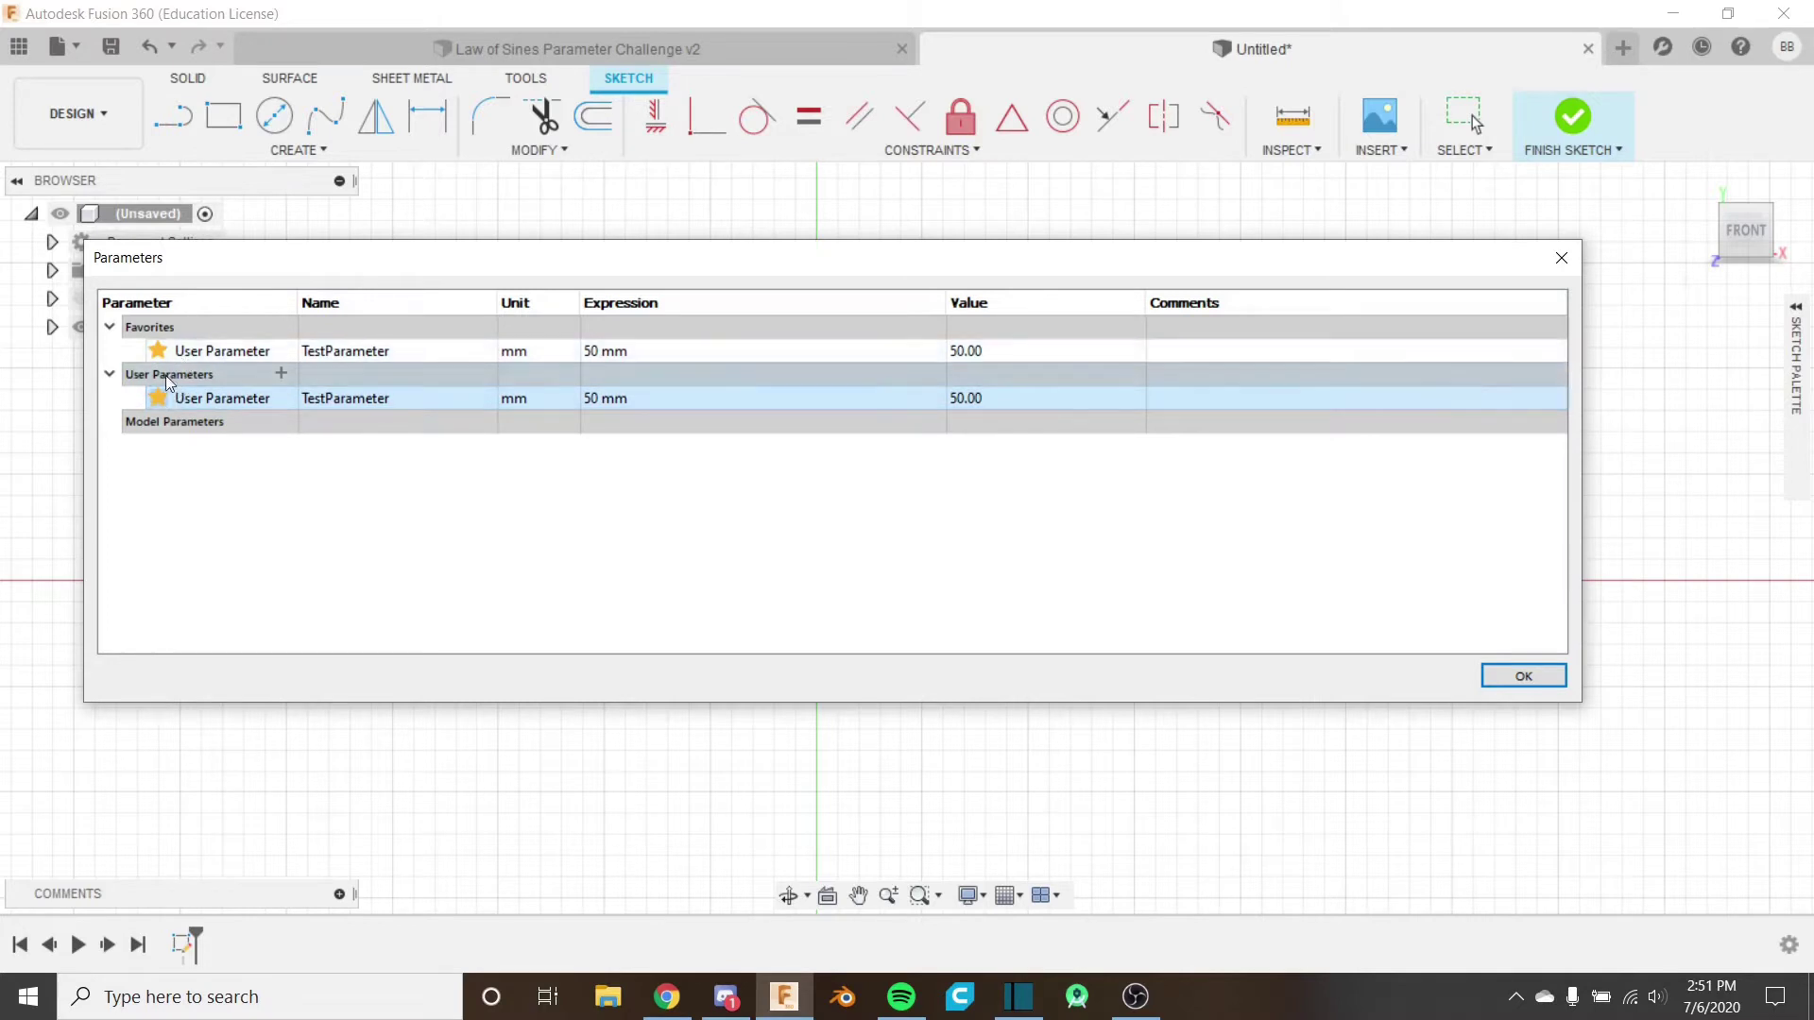
pyautogui.click(158, 399)
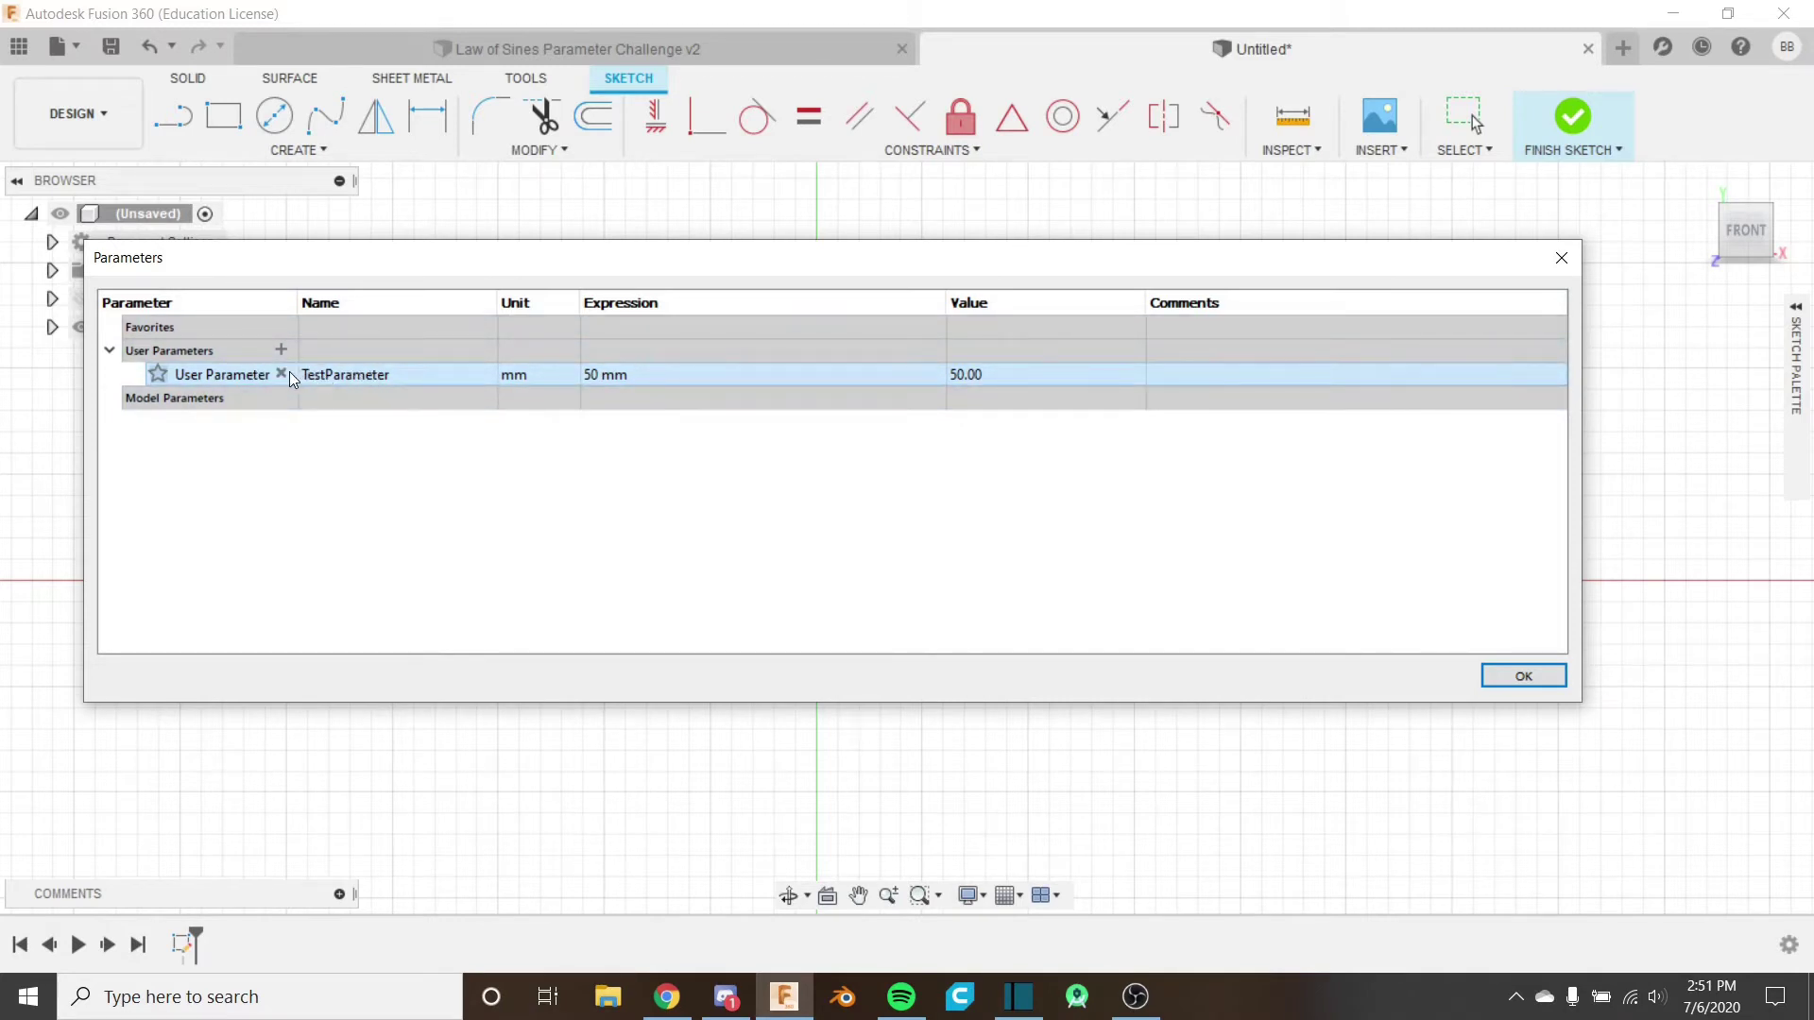
pyautogui.click(280, 374)
# Add user parameter RectWidth with expression 50 mm.
pyautogui.click(281, 349)
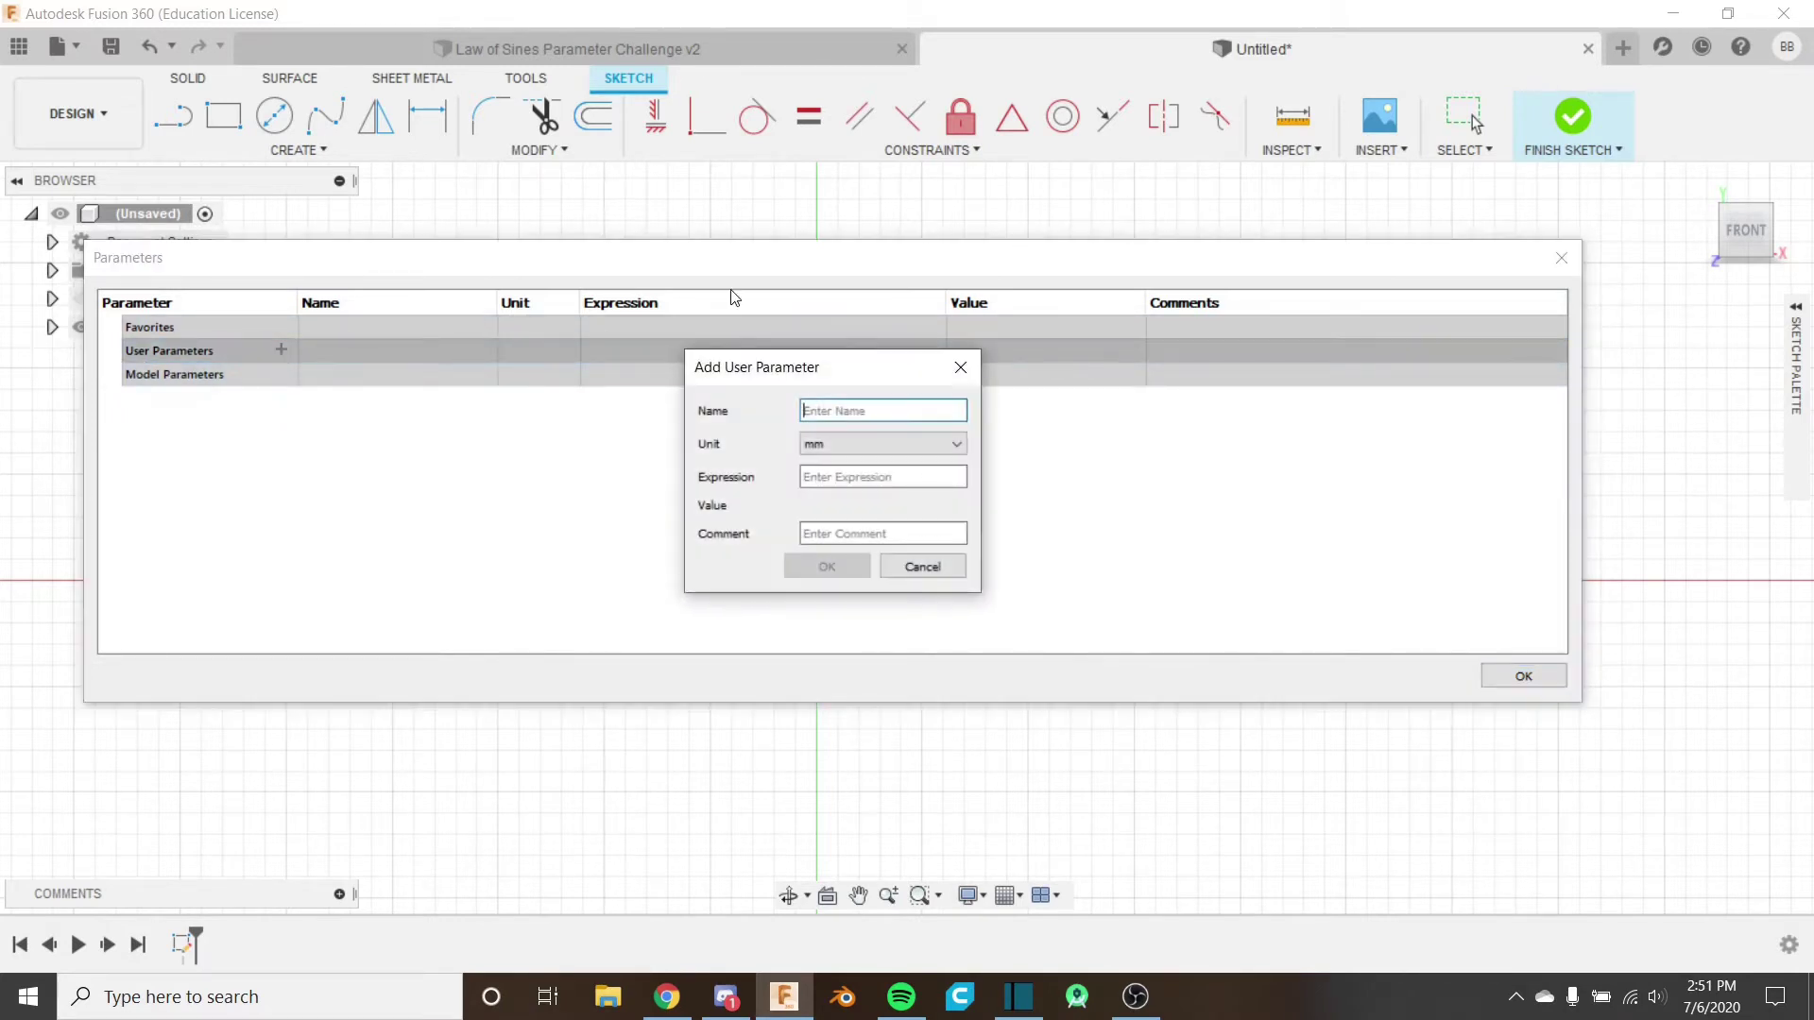
pyautogui.write('RectWidth')
pyautogui.click(858, 477)
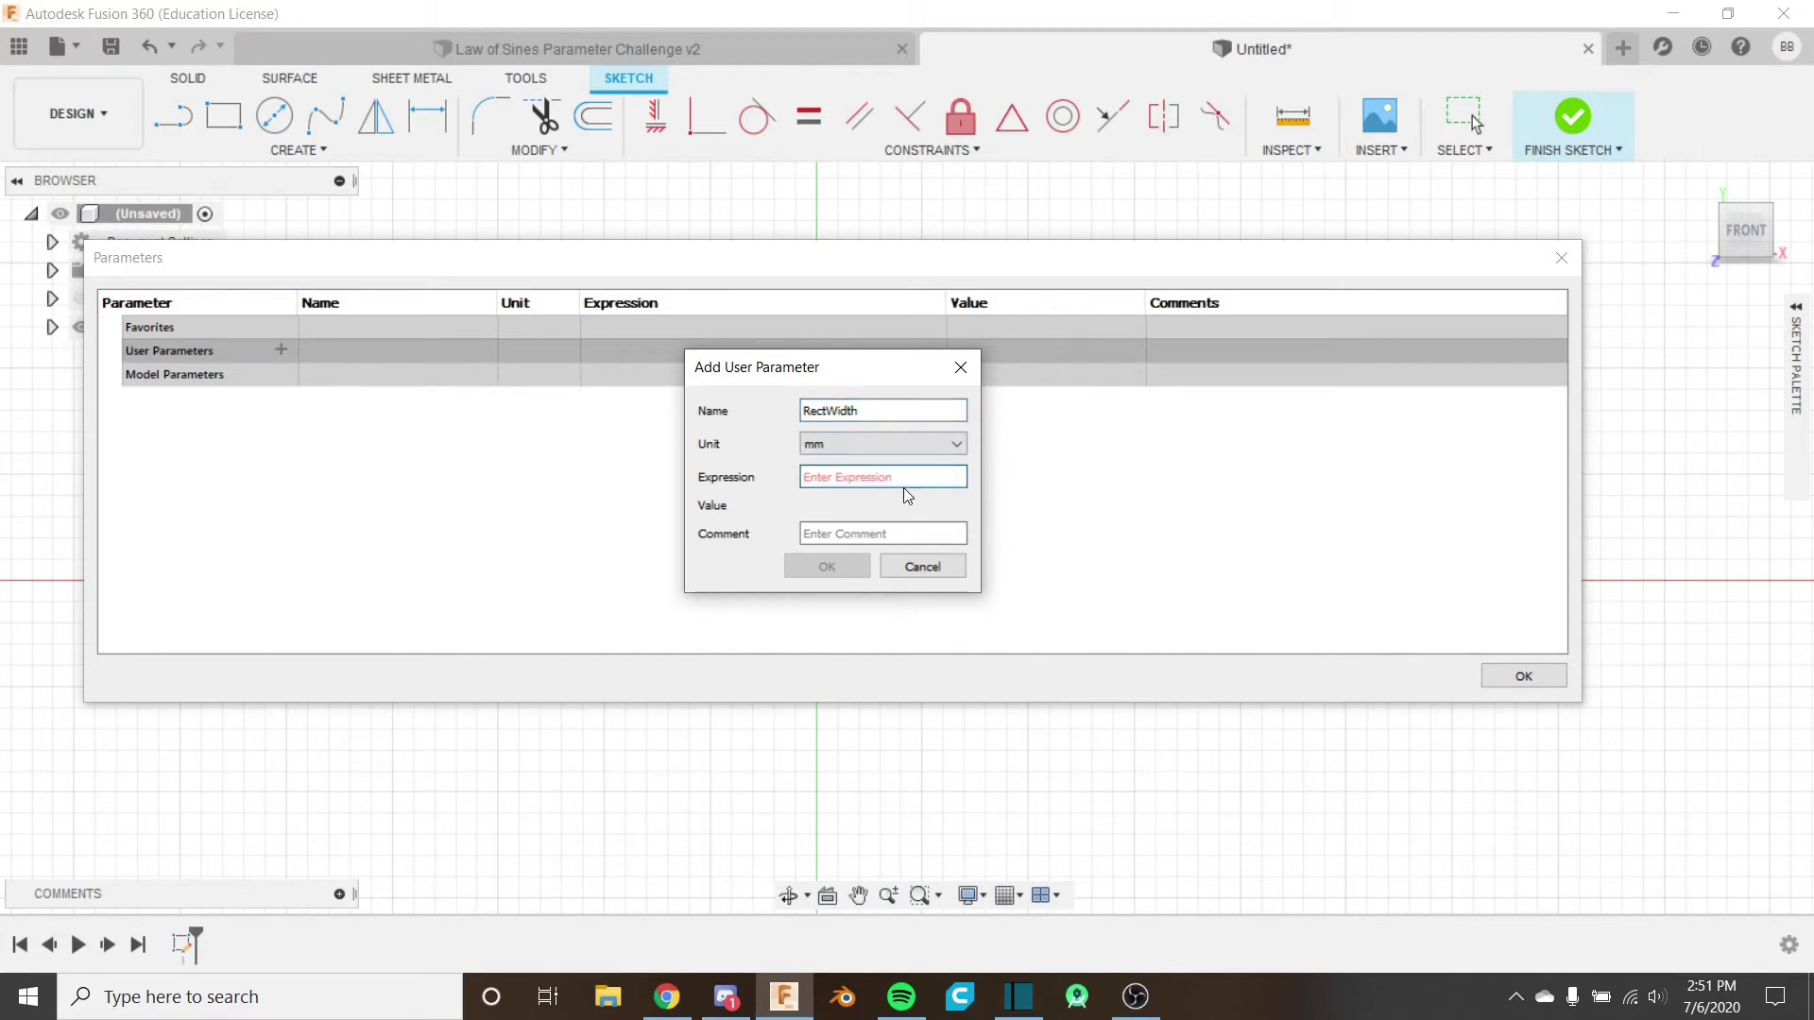
pyautogui.write('50')
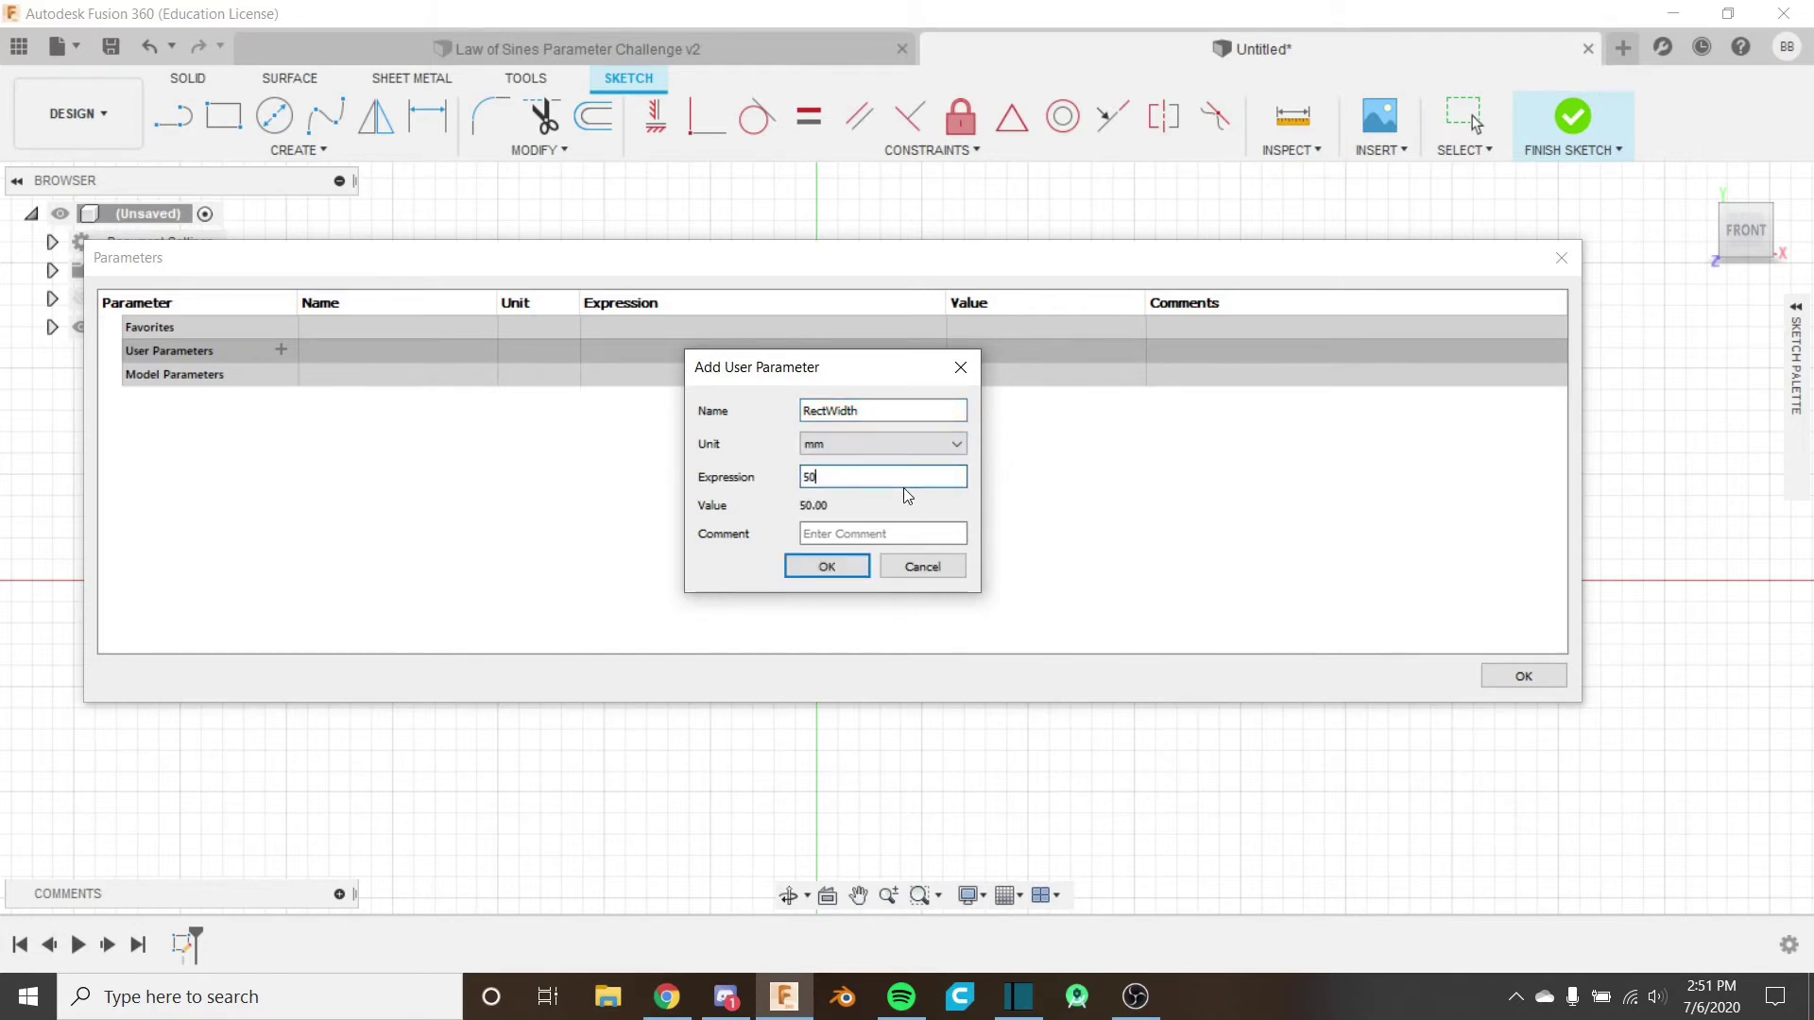
pyautogui.click(808, 565)
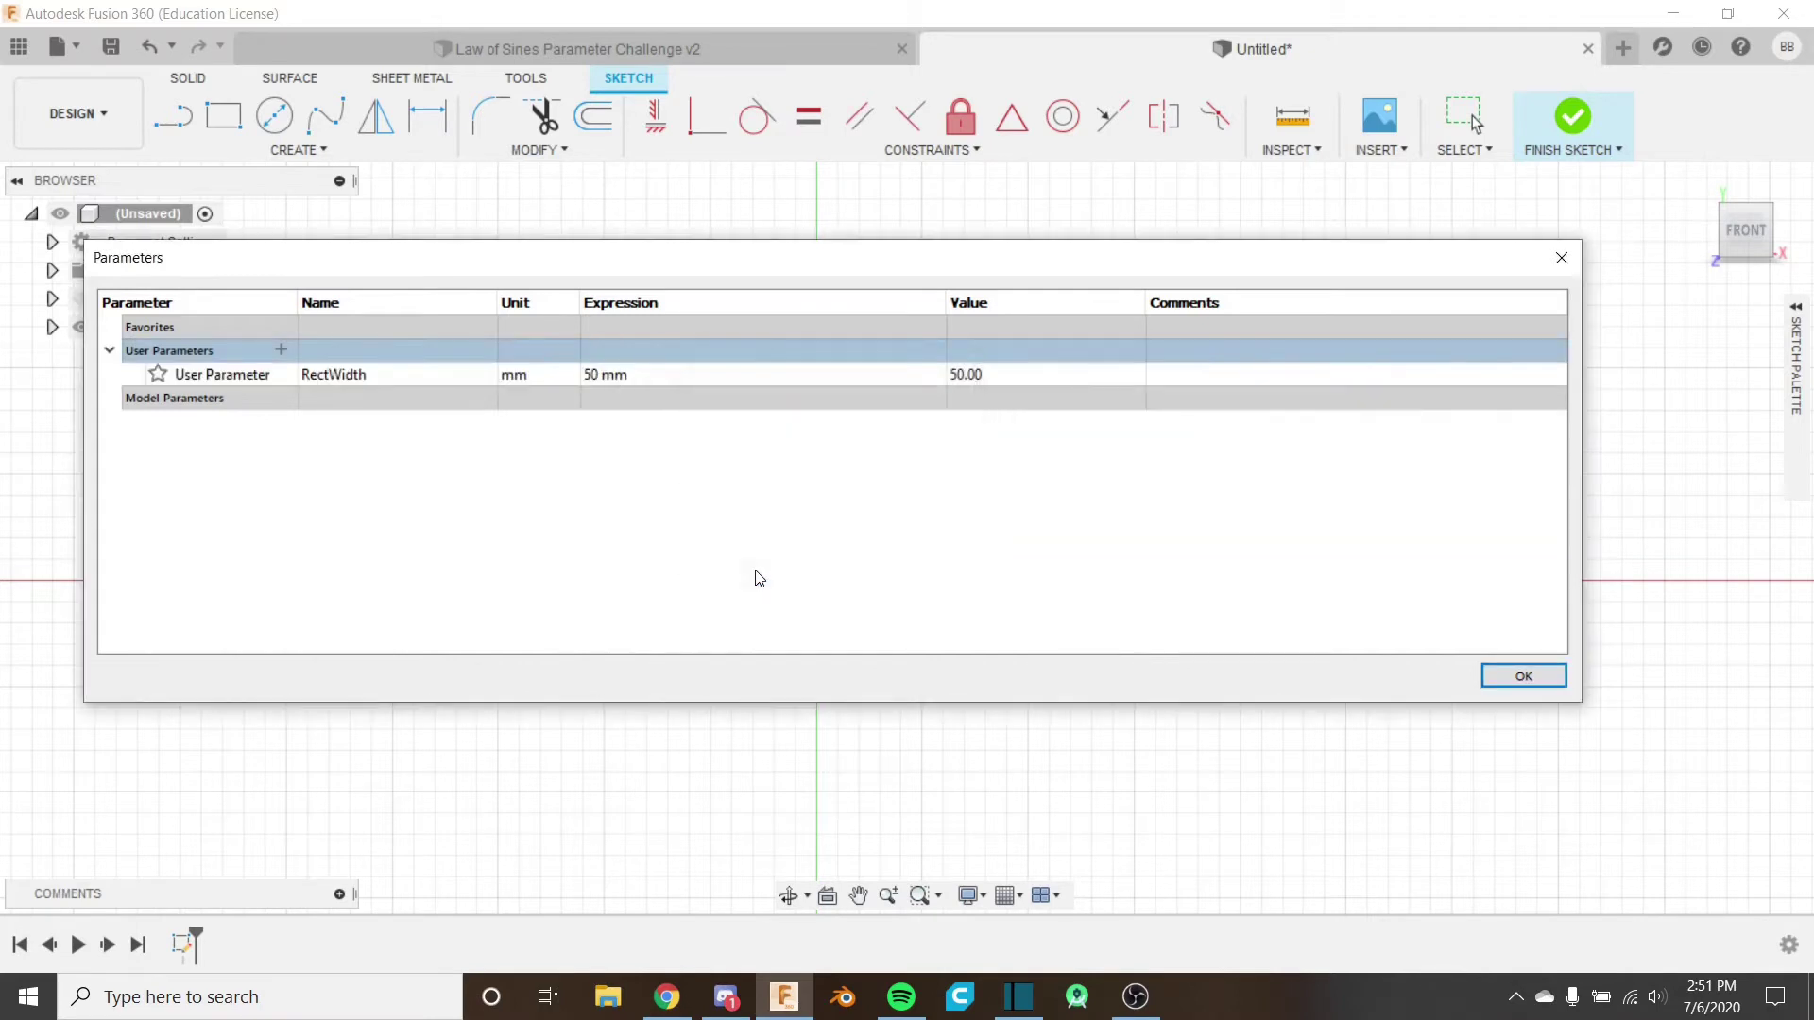
# Add user parameter RectHeight with expression RectWidth/2.
pyautogui.click(281, 349)
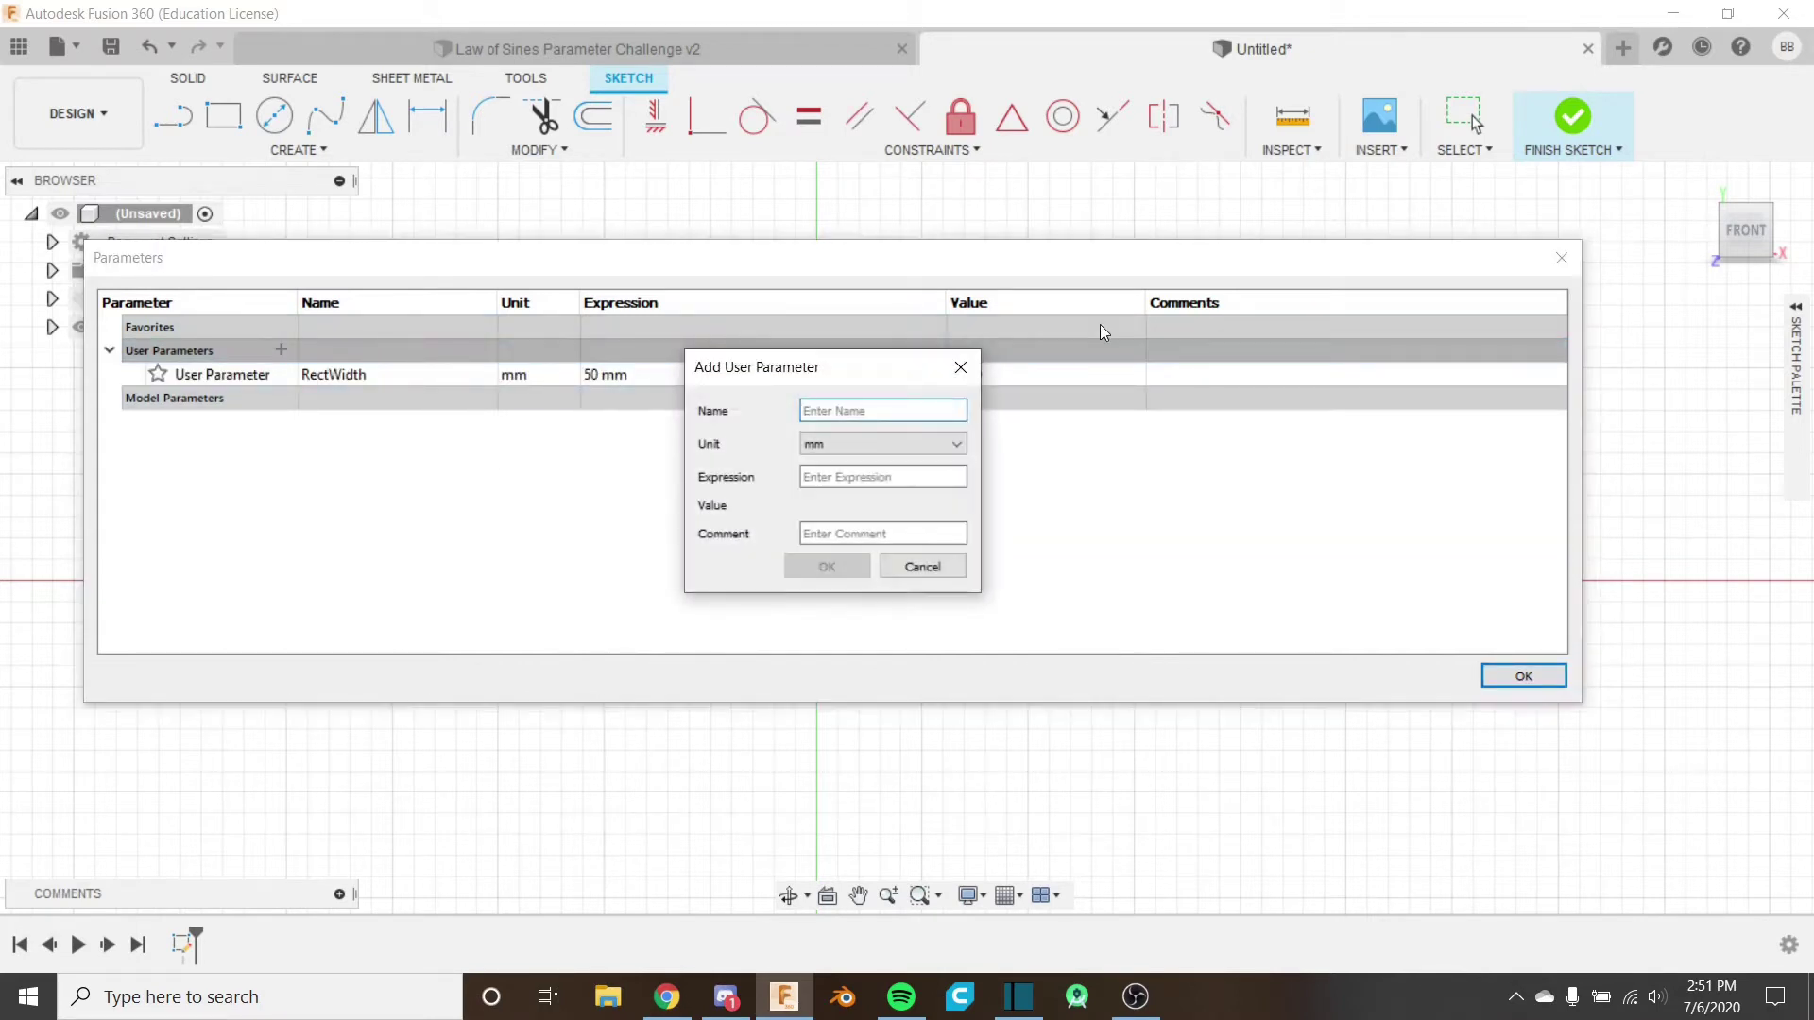
pyautogui.write('RectHeight')
pyautogui.click(913, 478)
pyautogui.write('rec')
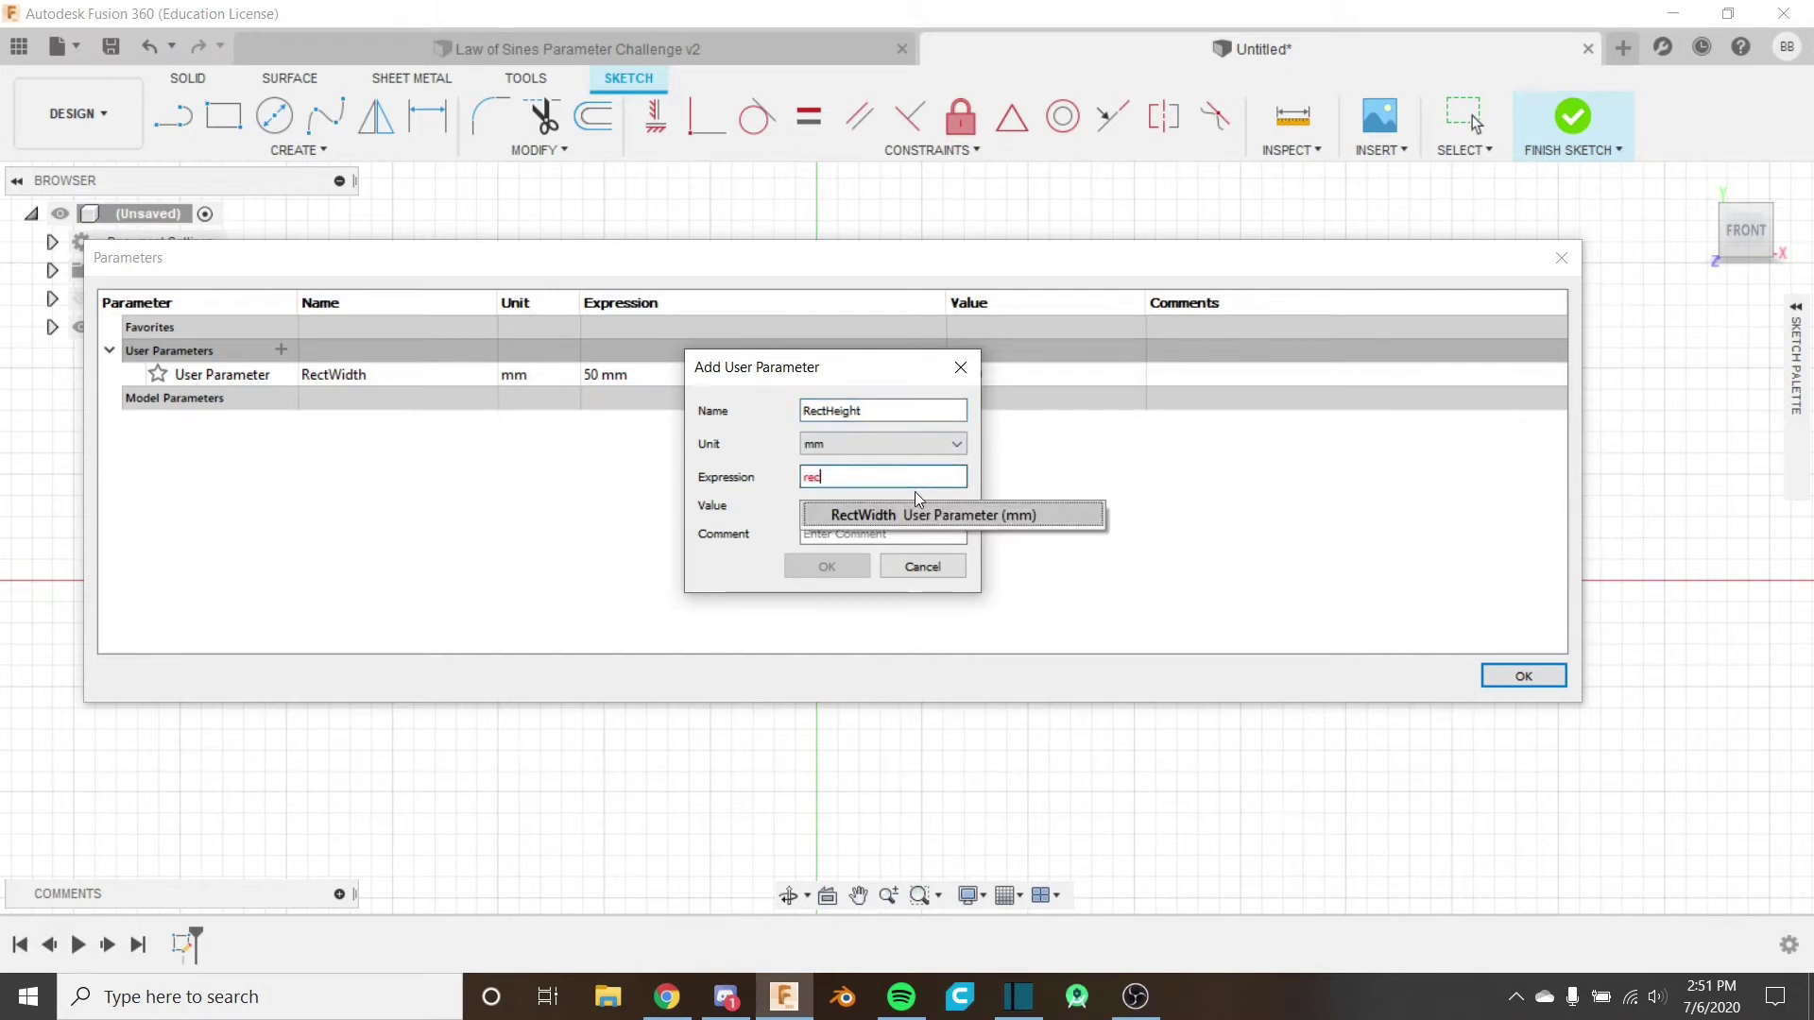
pyautogui.press('Return')
pyautogui.write('/2')
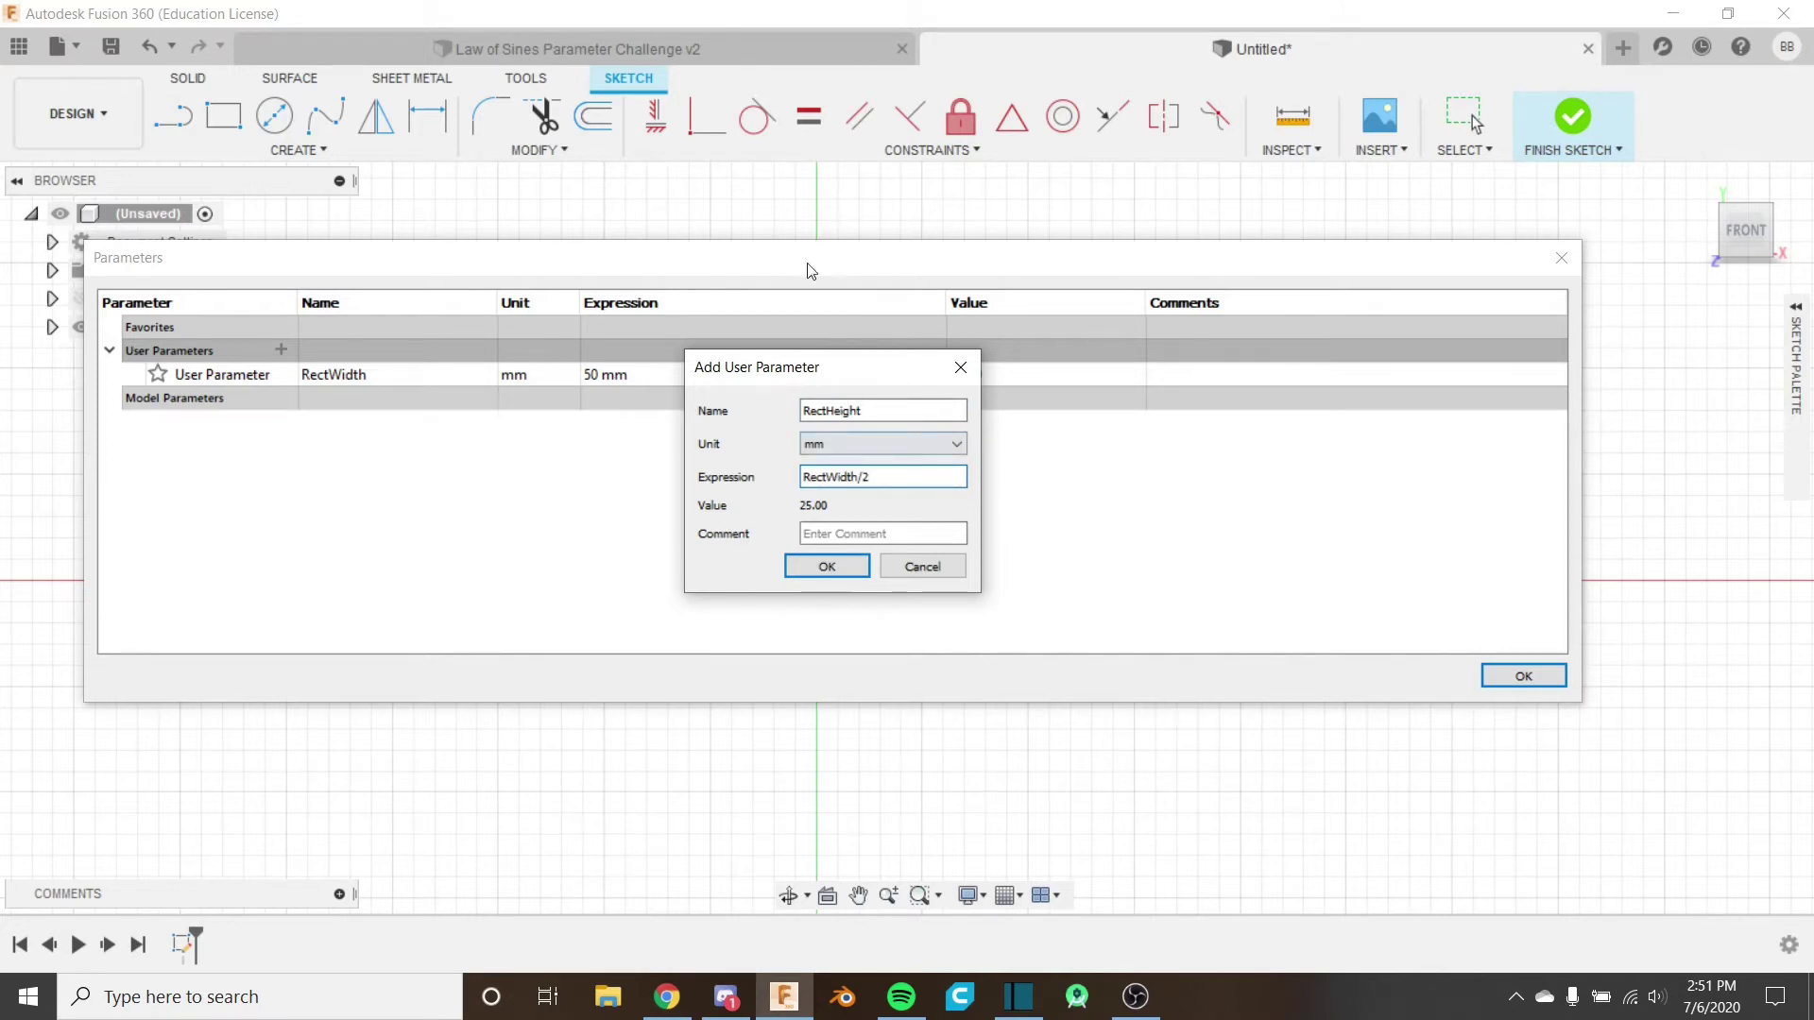
pyautogui.click(825, 566)
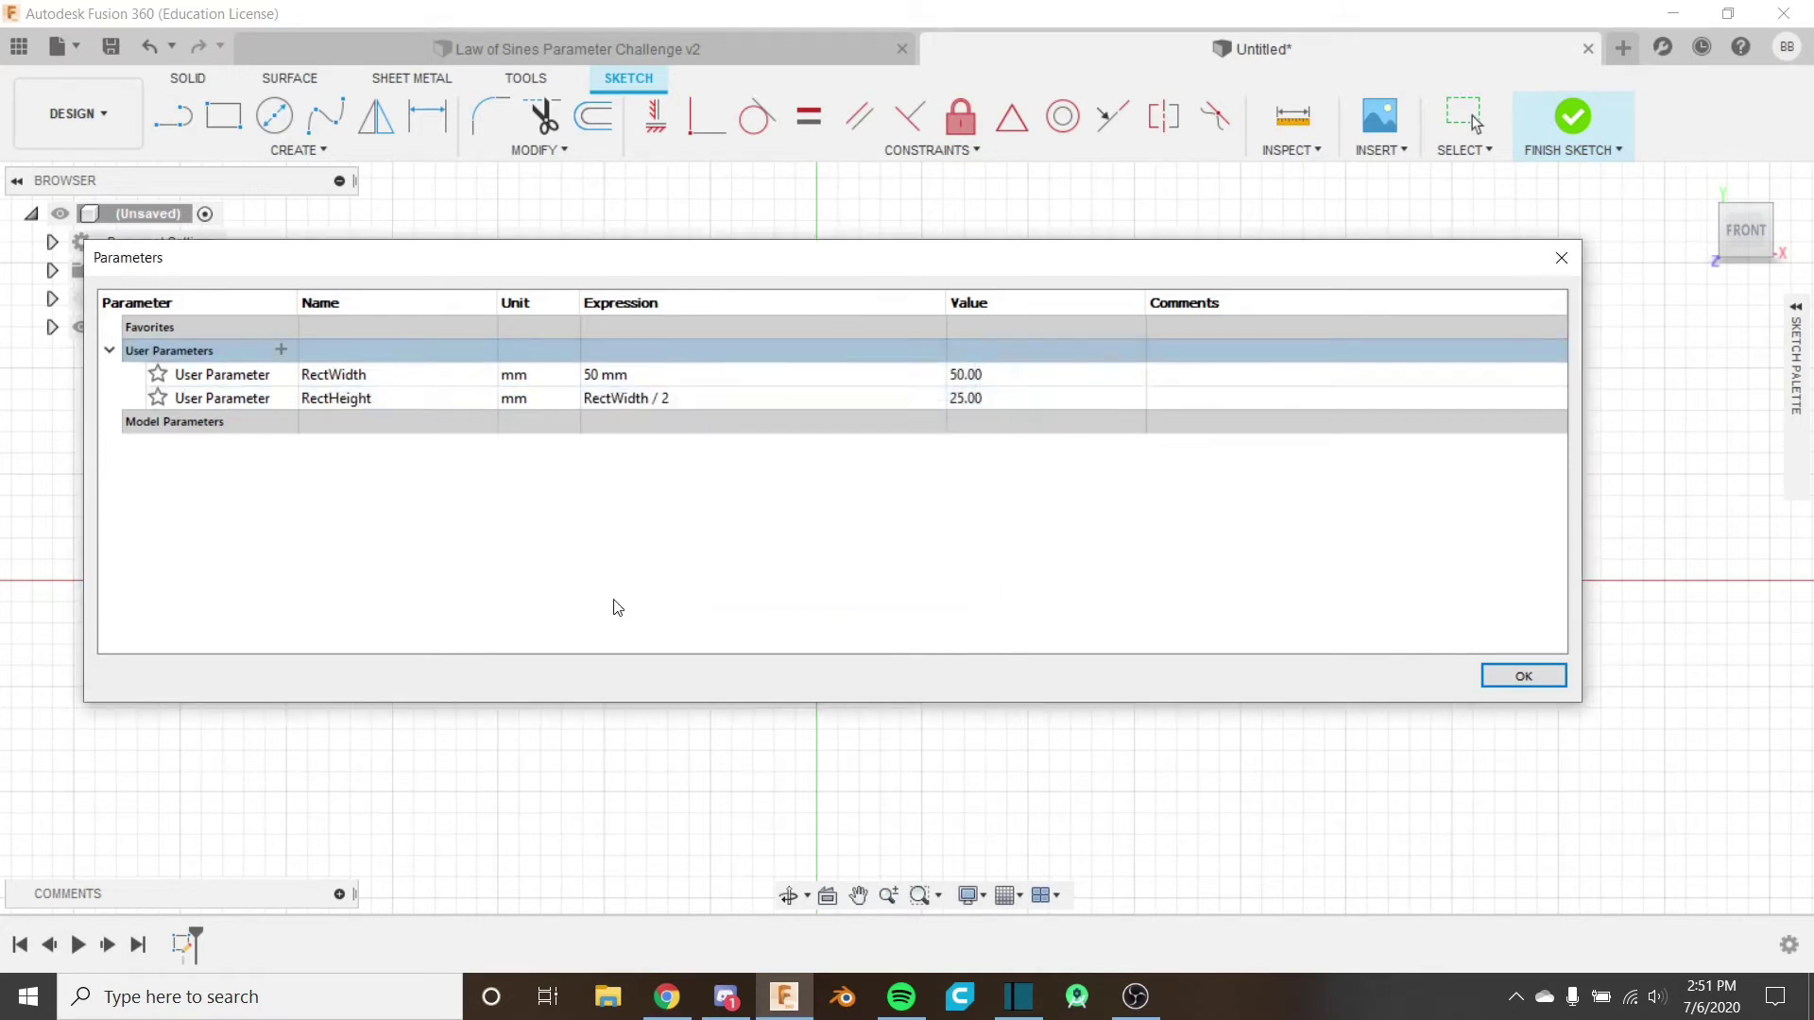
# Close the parameter list and reopen it to verify both new entries.
pyautogui.click(1492, 671)
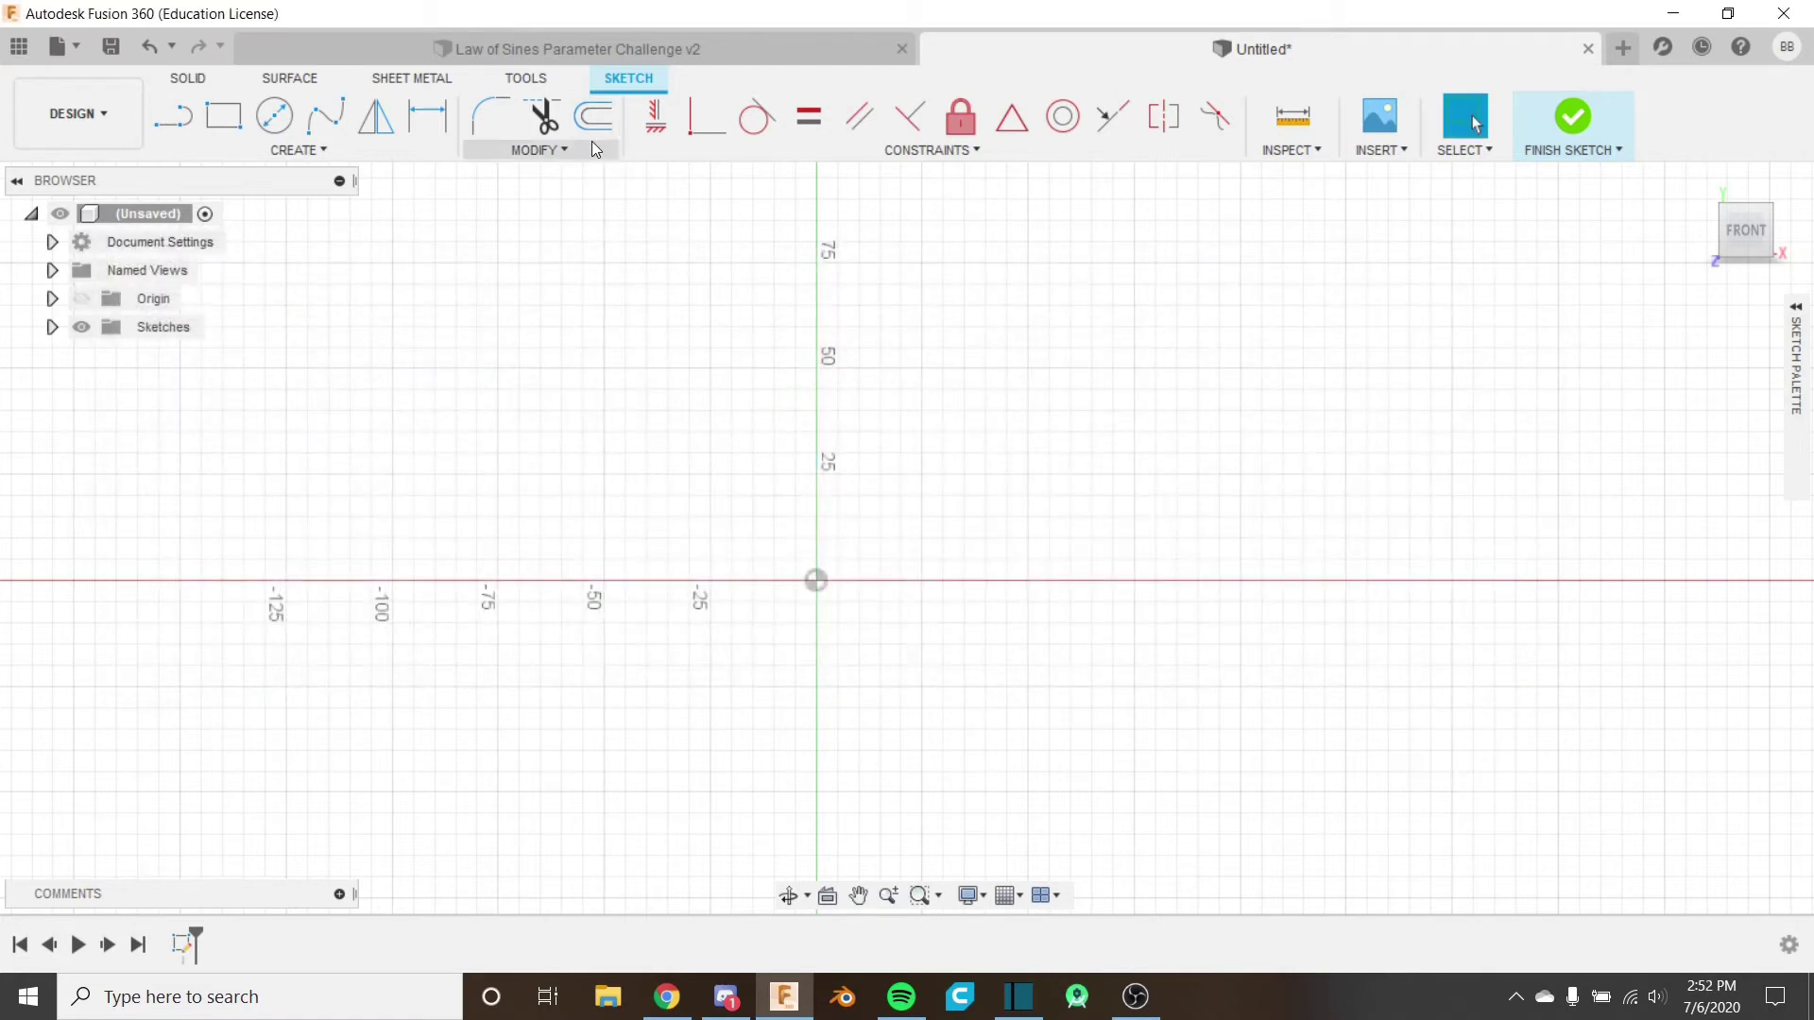
pyautogui.click(592, 144)
pyautogui.click(586, 376)
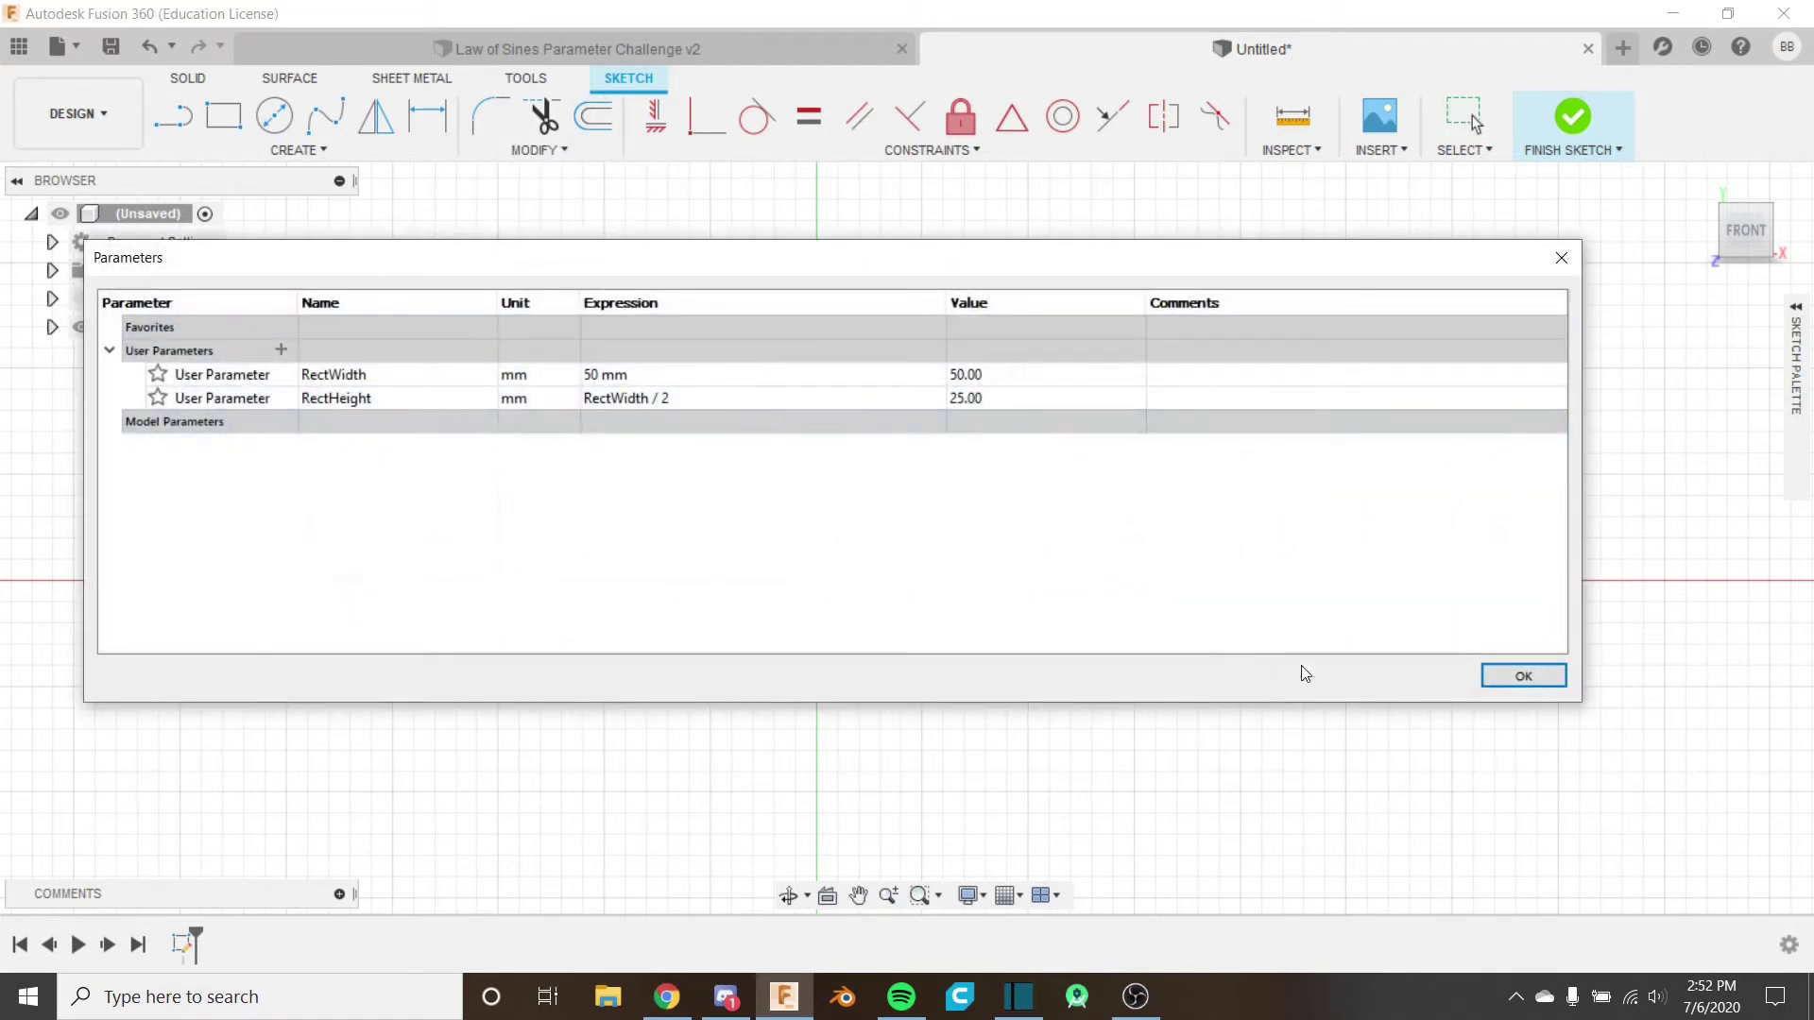
pyautogui.click(1528, 682)
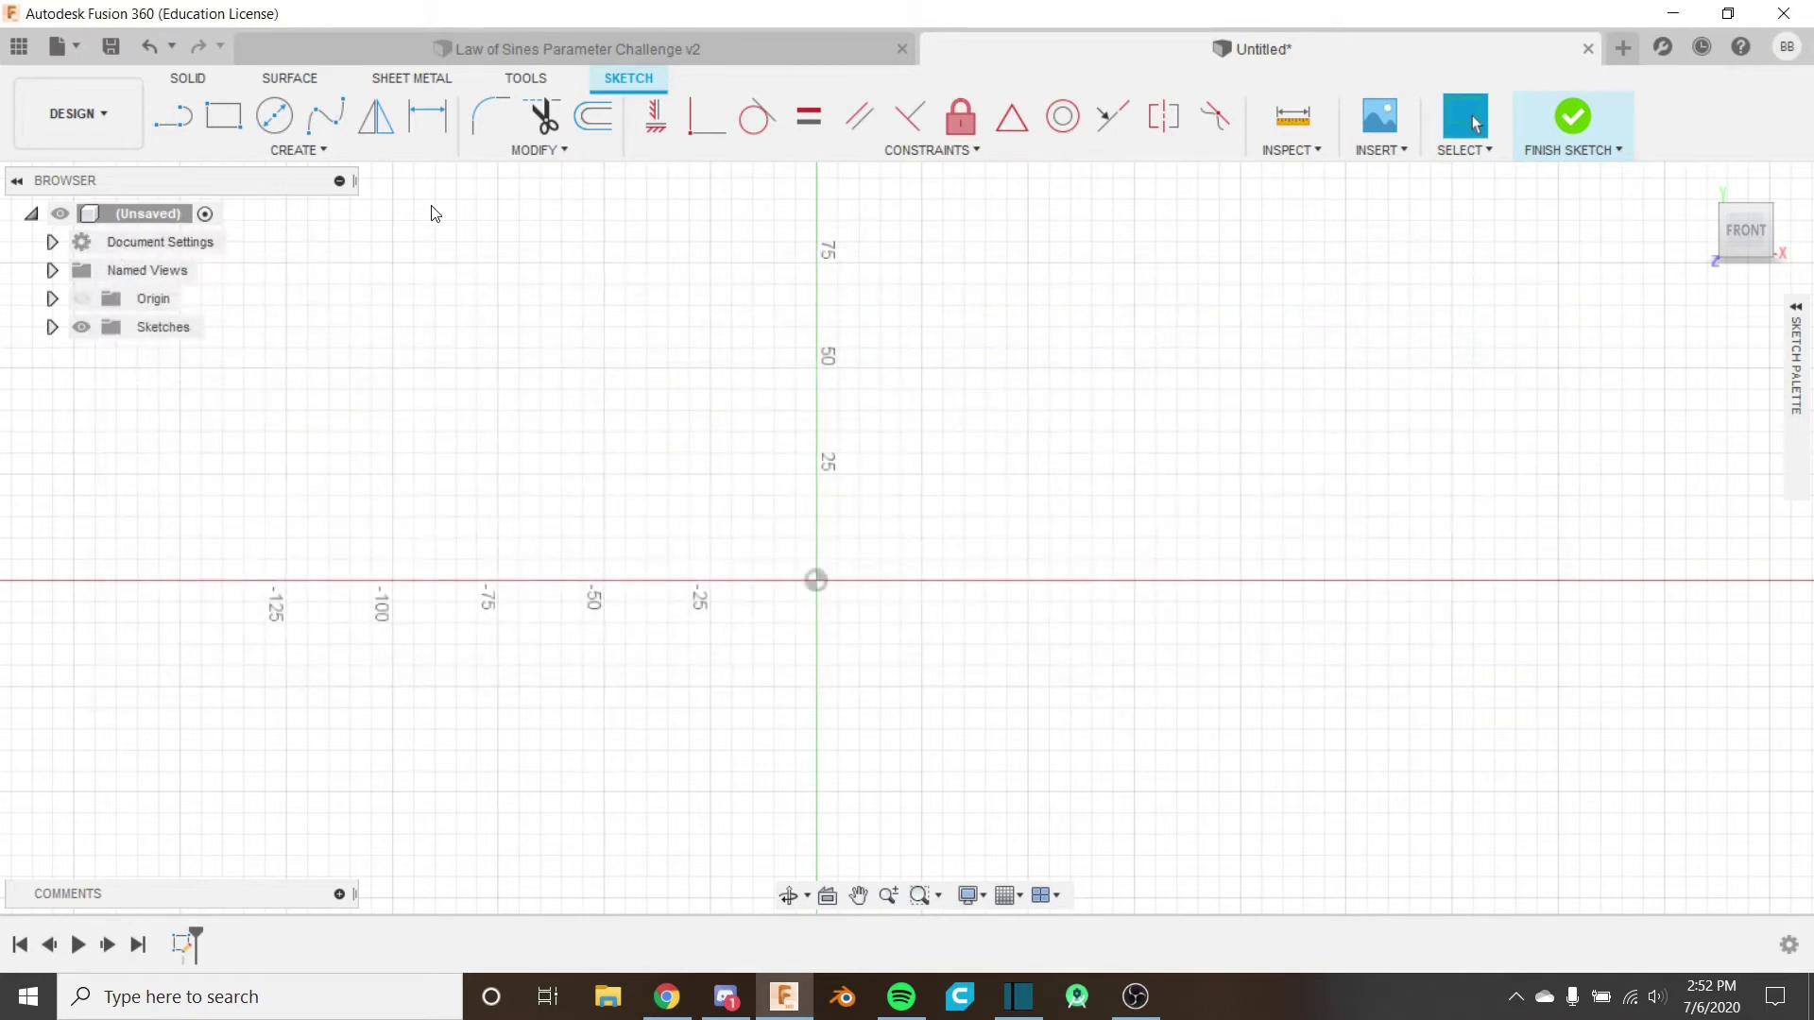
# Draw a two-corner rectangle in the sketch.
pyautogui.click(223, 115)
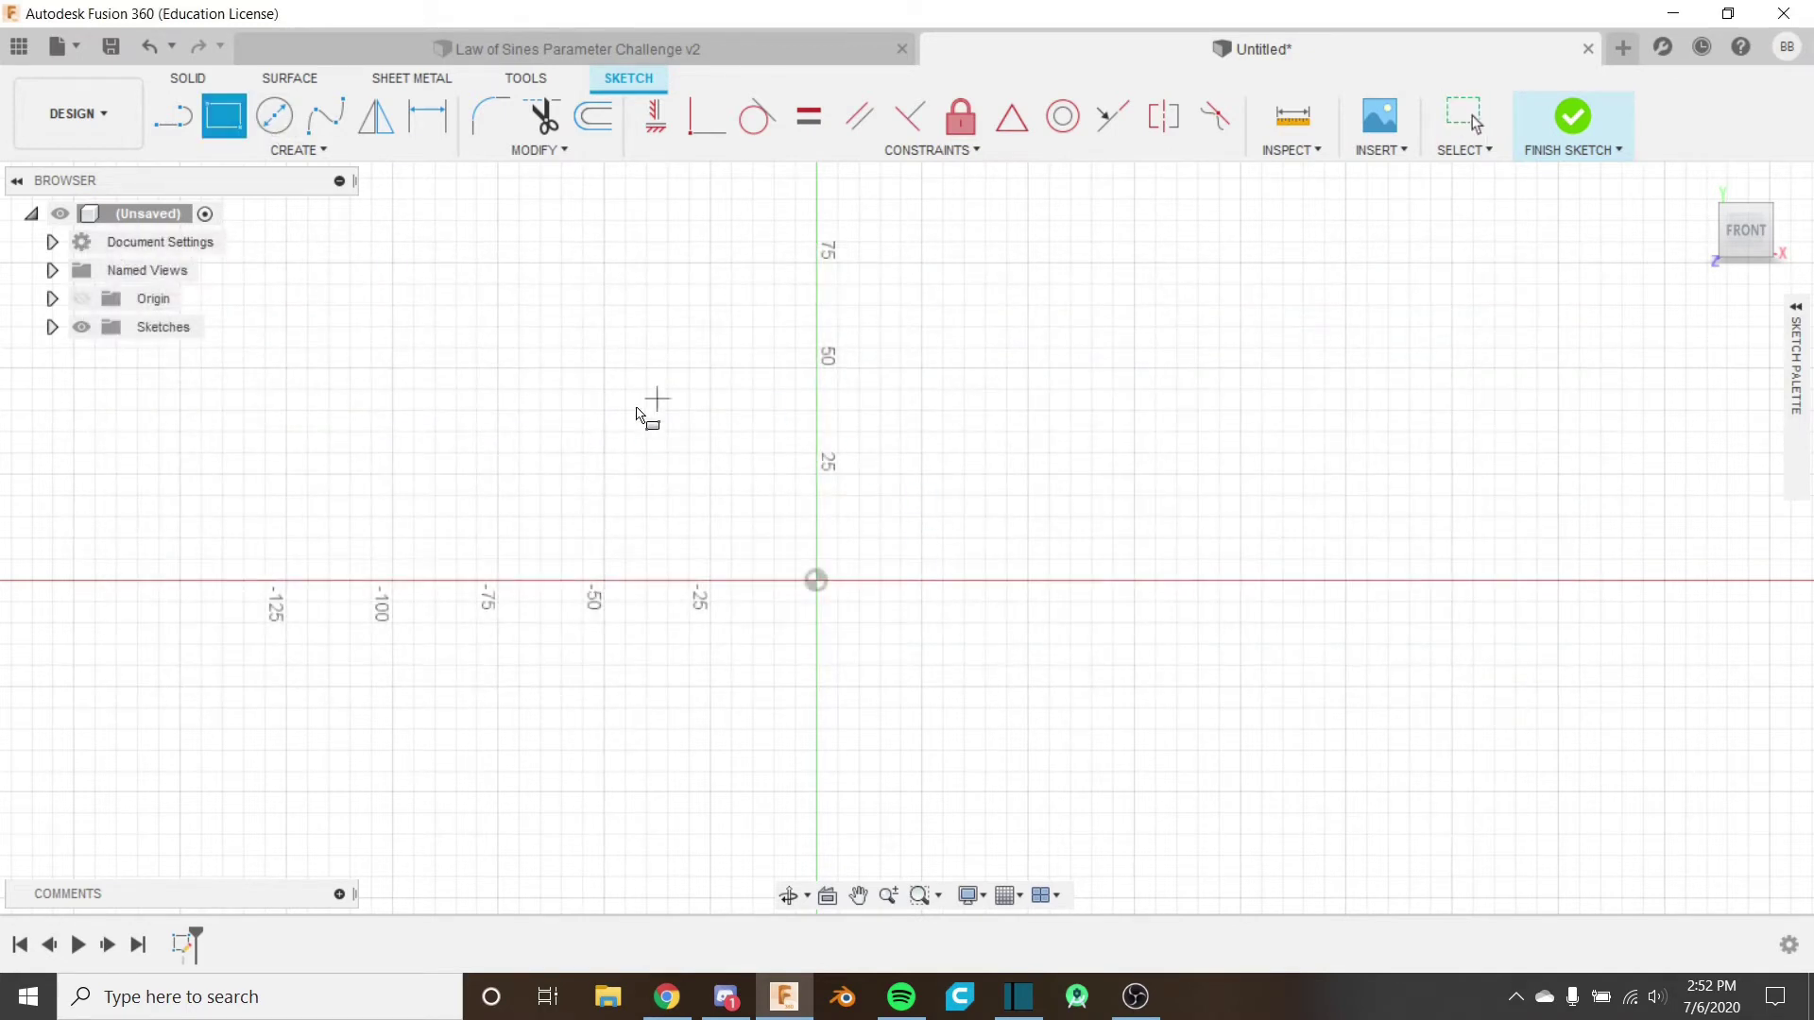
pyautogui.click(583, 327)
pyautogui.click(1313, 696)
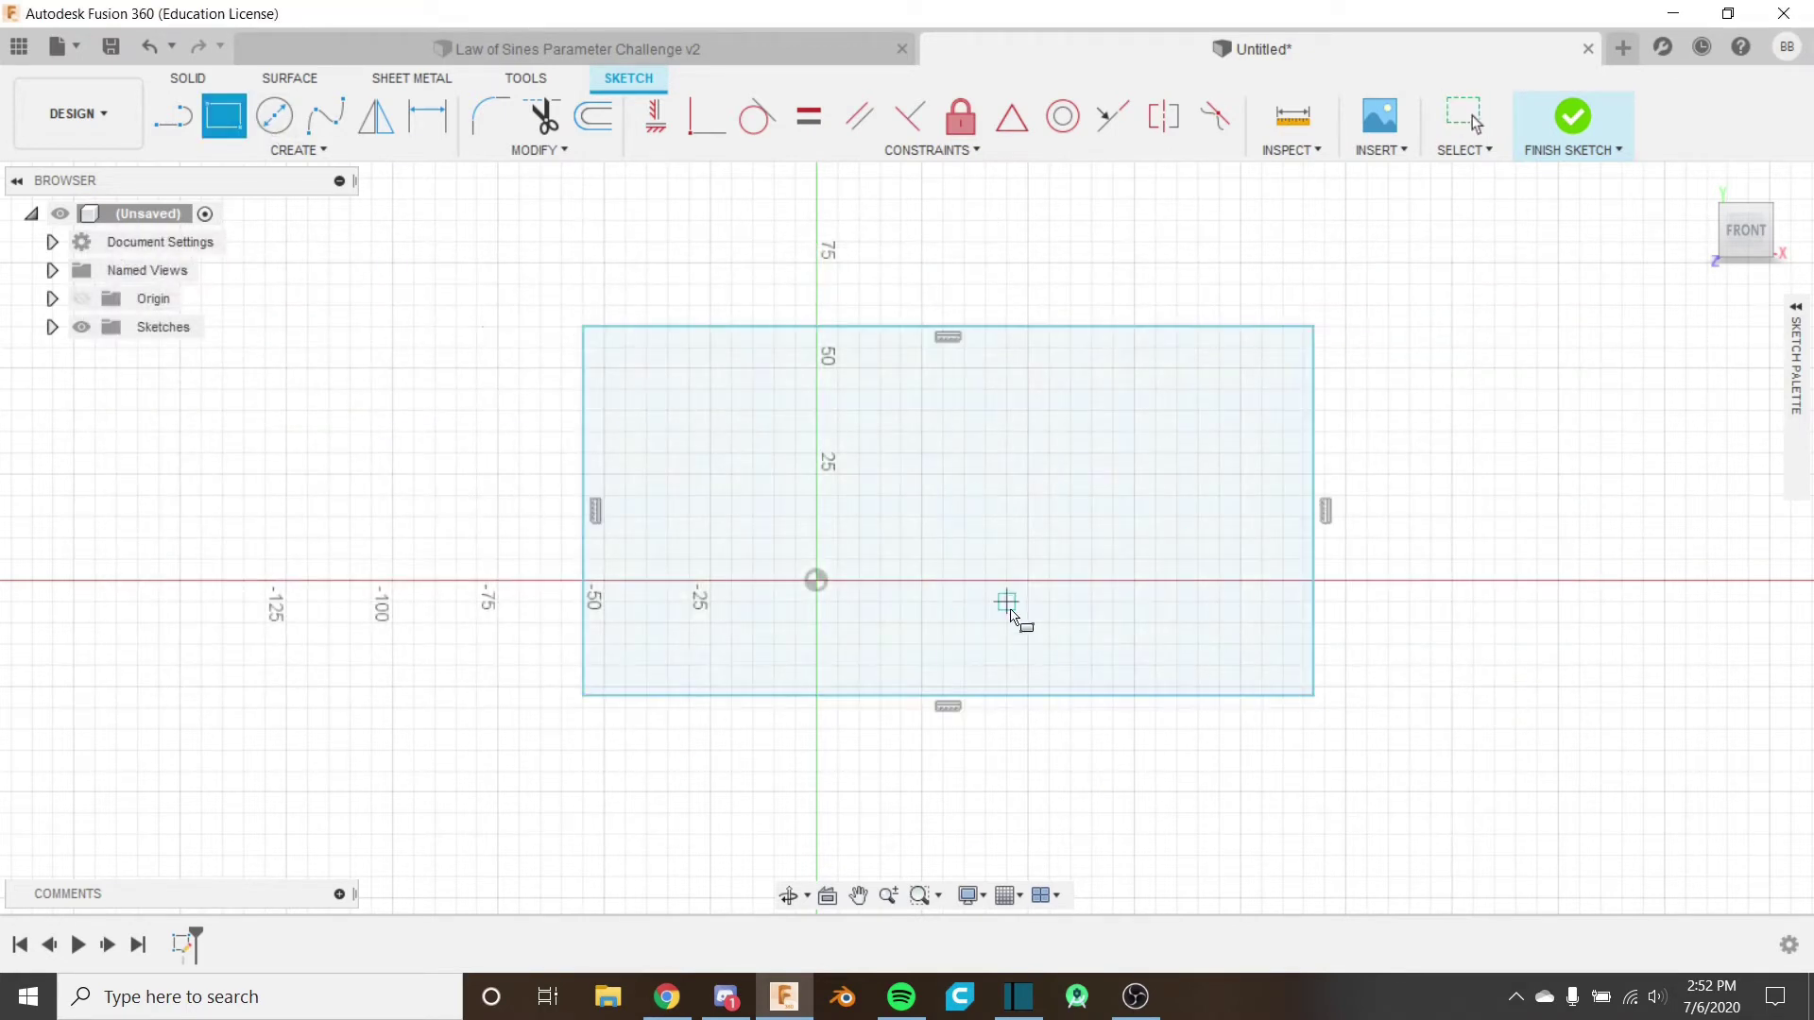
pyautogui.press('Escape')
pyautogui.click(1109, 641)
pyautogui.click(1159, 742)
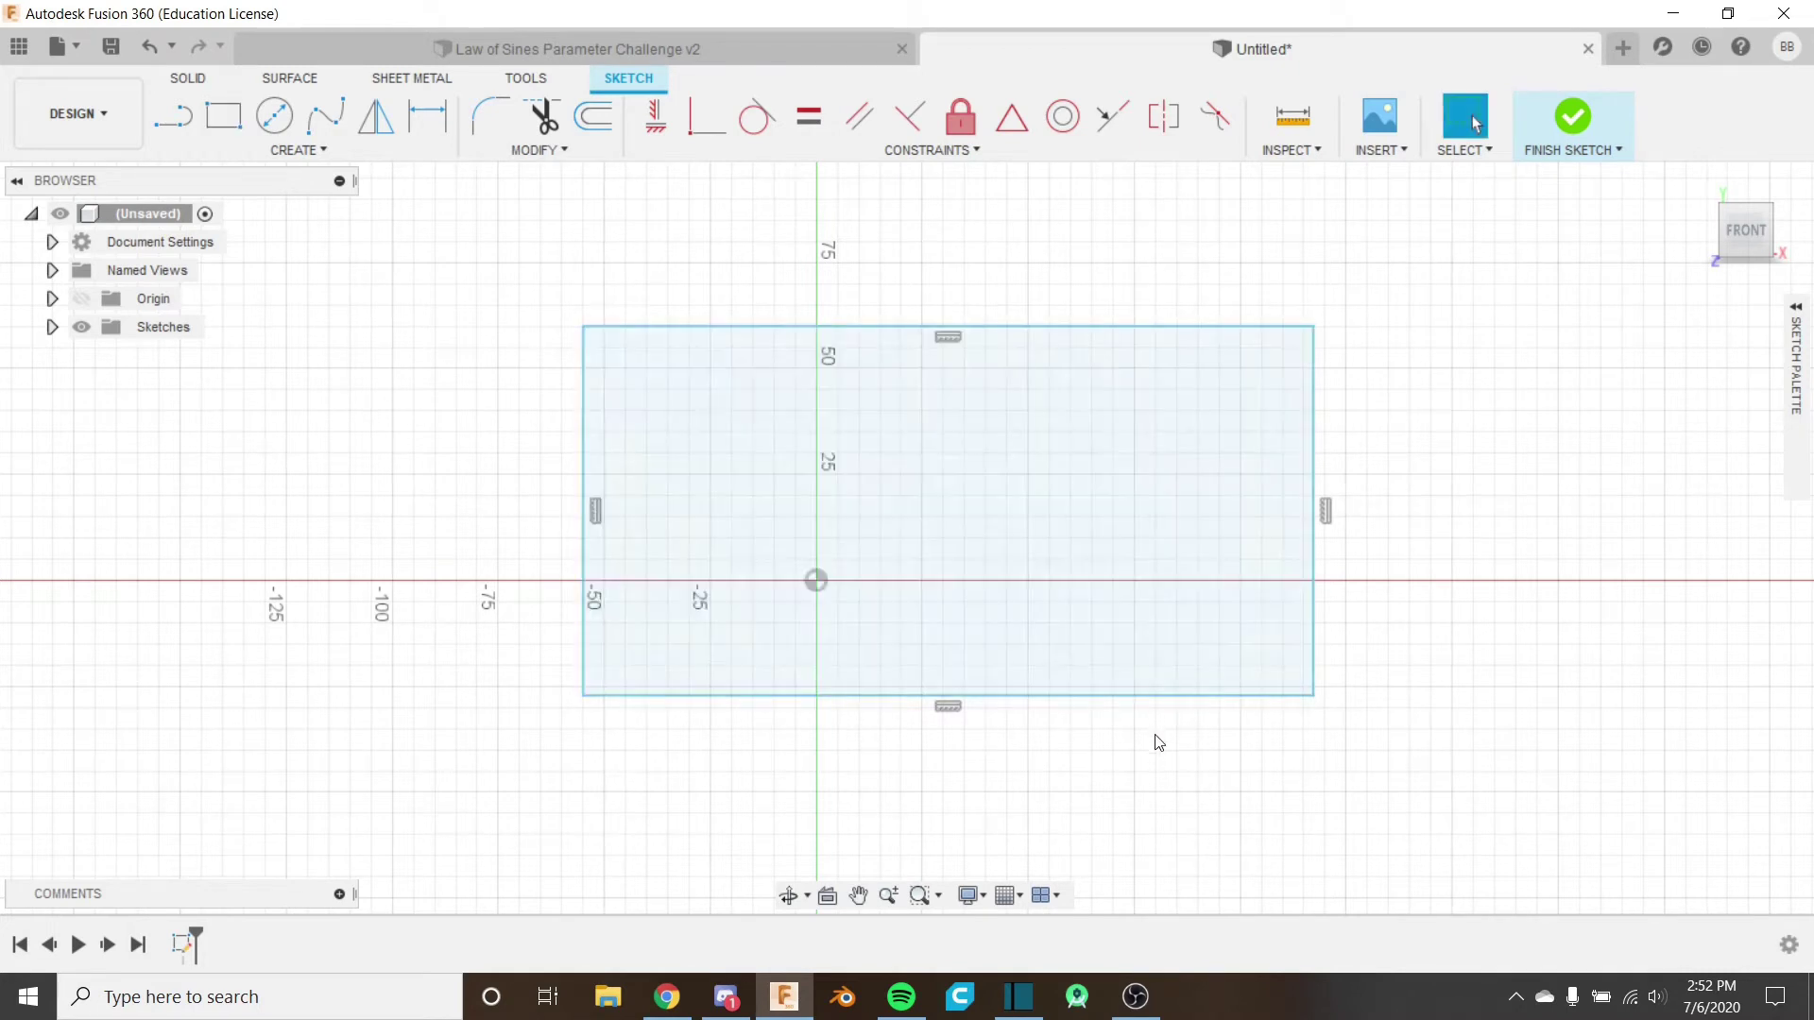
# Dimension the rectangle's bottom edge with RectWidth as its width.
pyautogui.press('d')
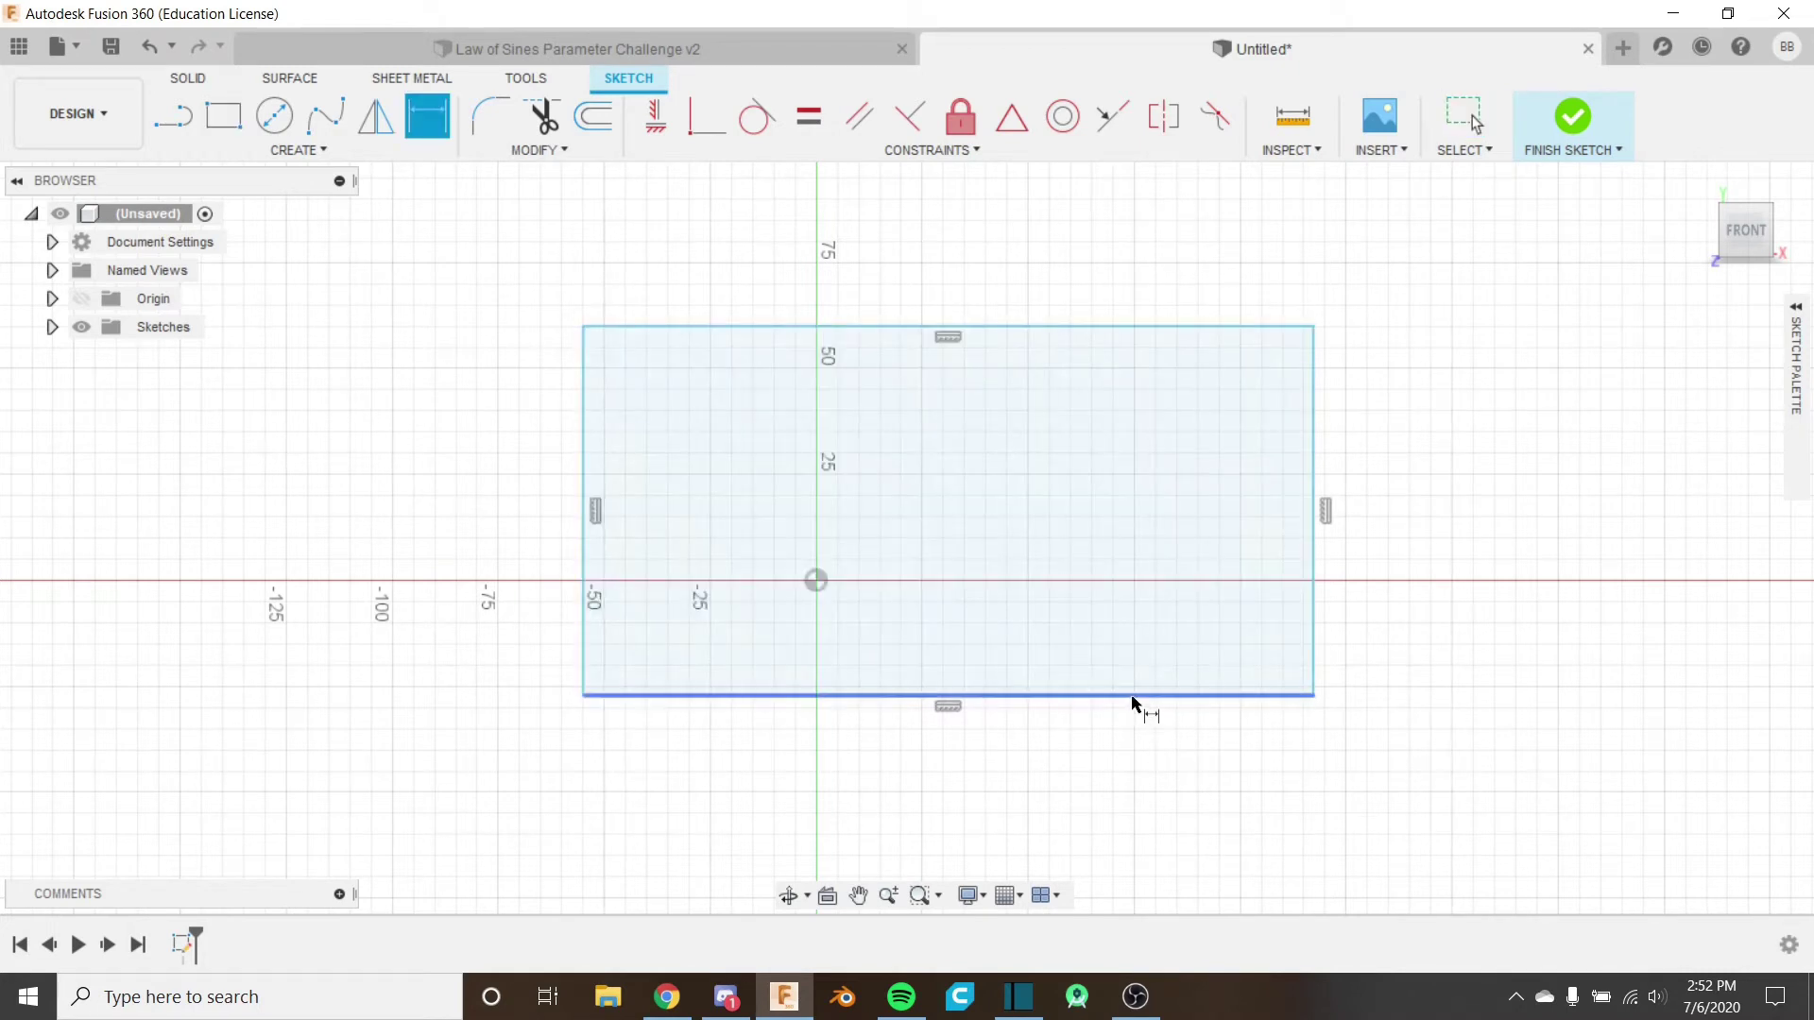
pyautogui.click(1135, 696)
pyautogui.click(1062, 777)
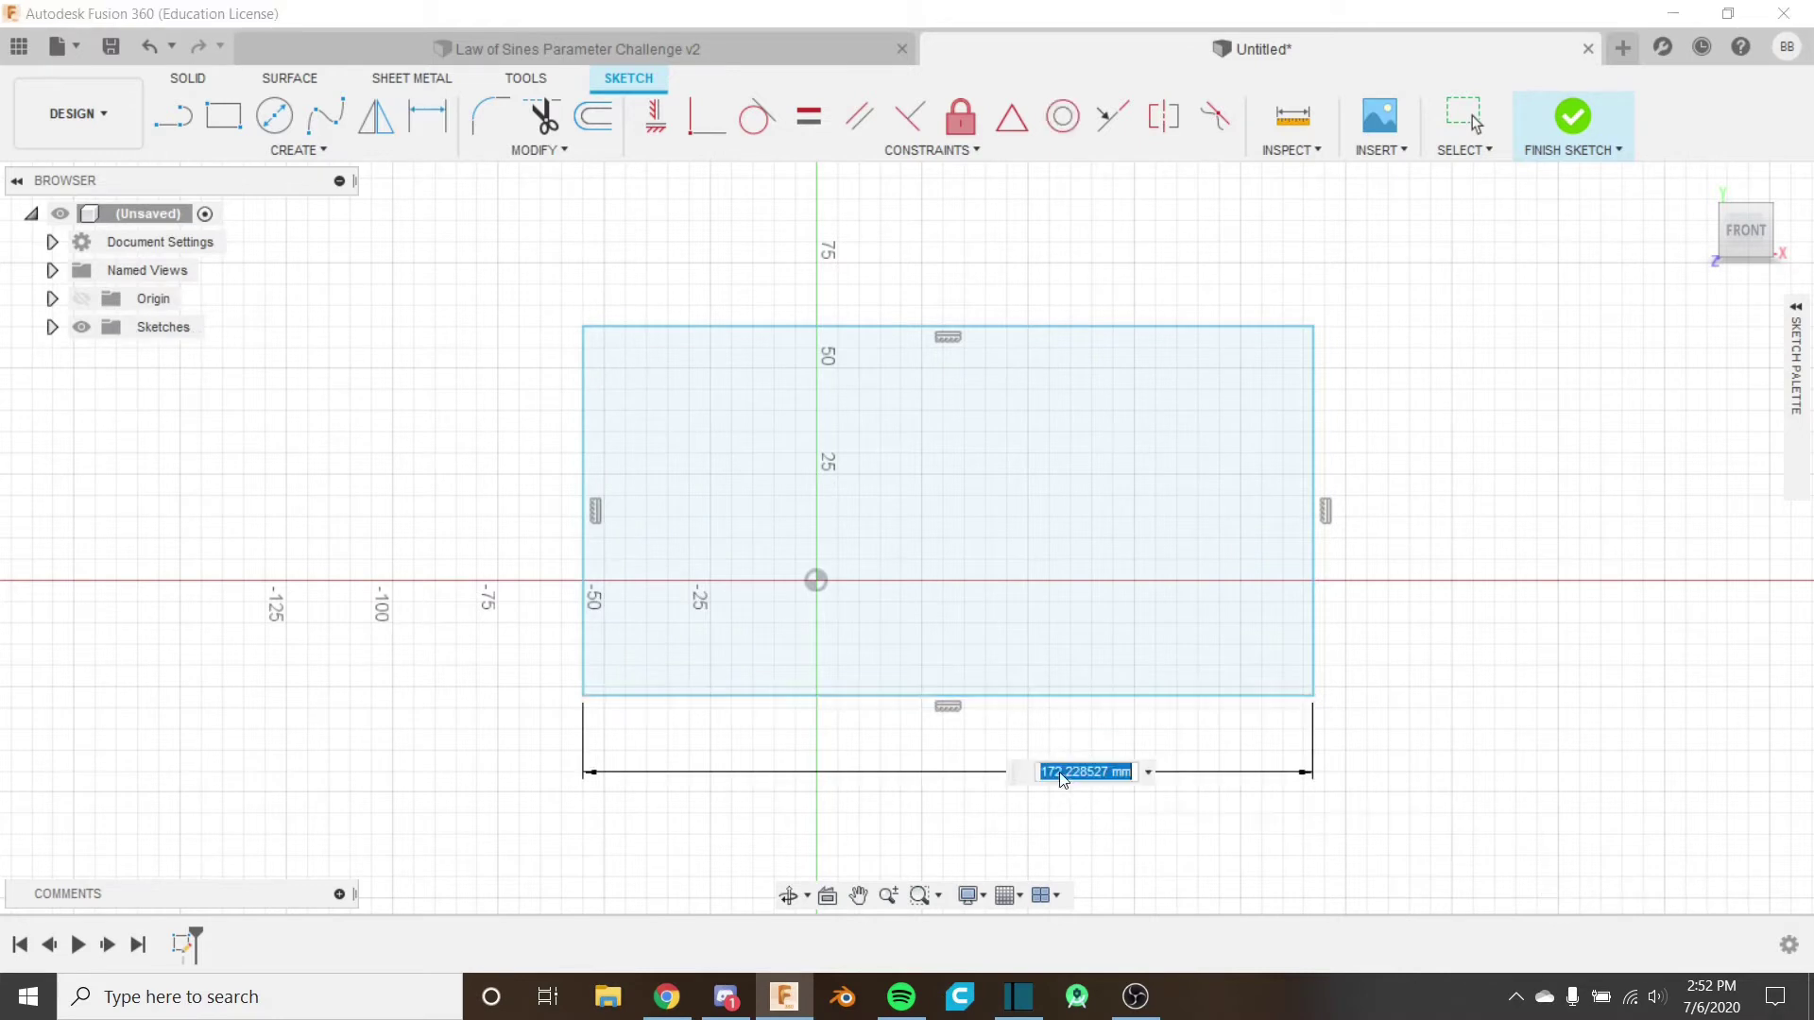
pyautogui.write('rec')
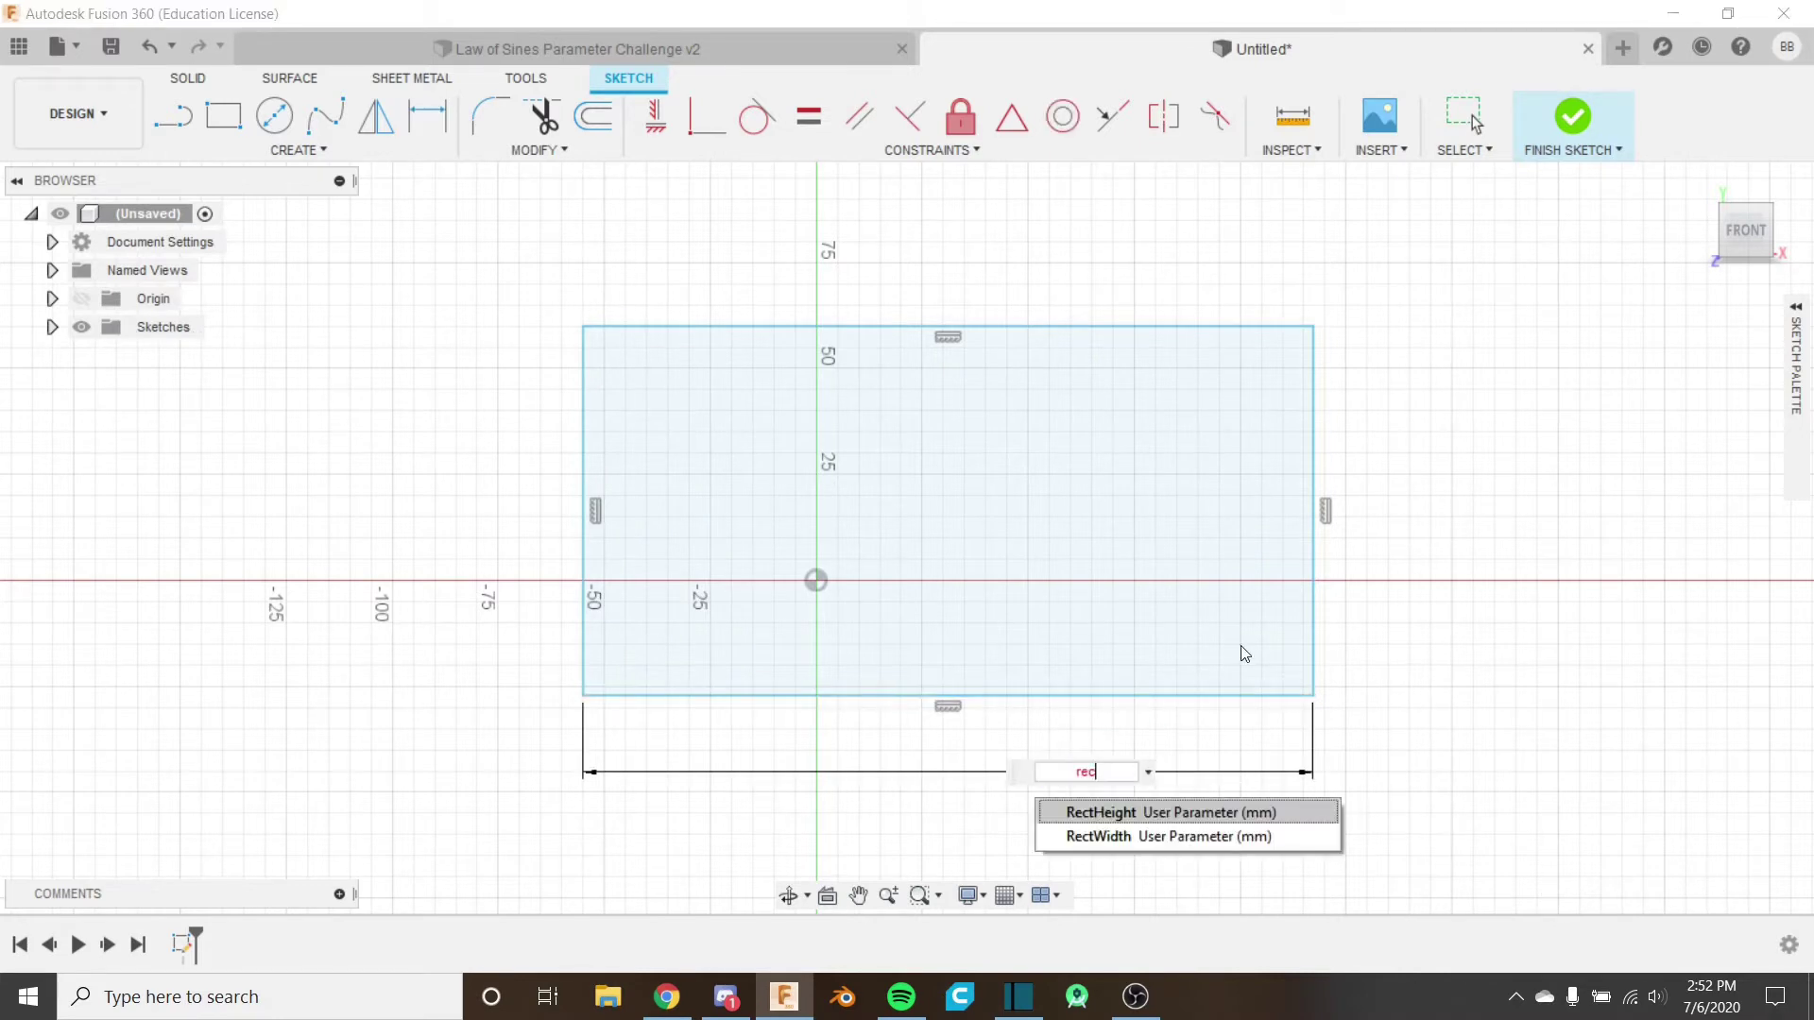
pyautogui.press('Down')
pyautogui.press('Return')
pyautogui.press('Return')
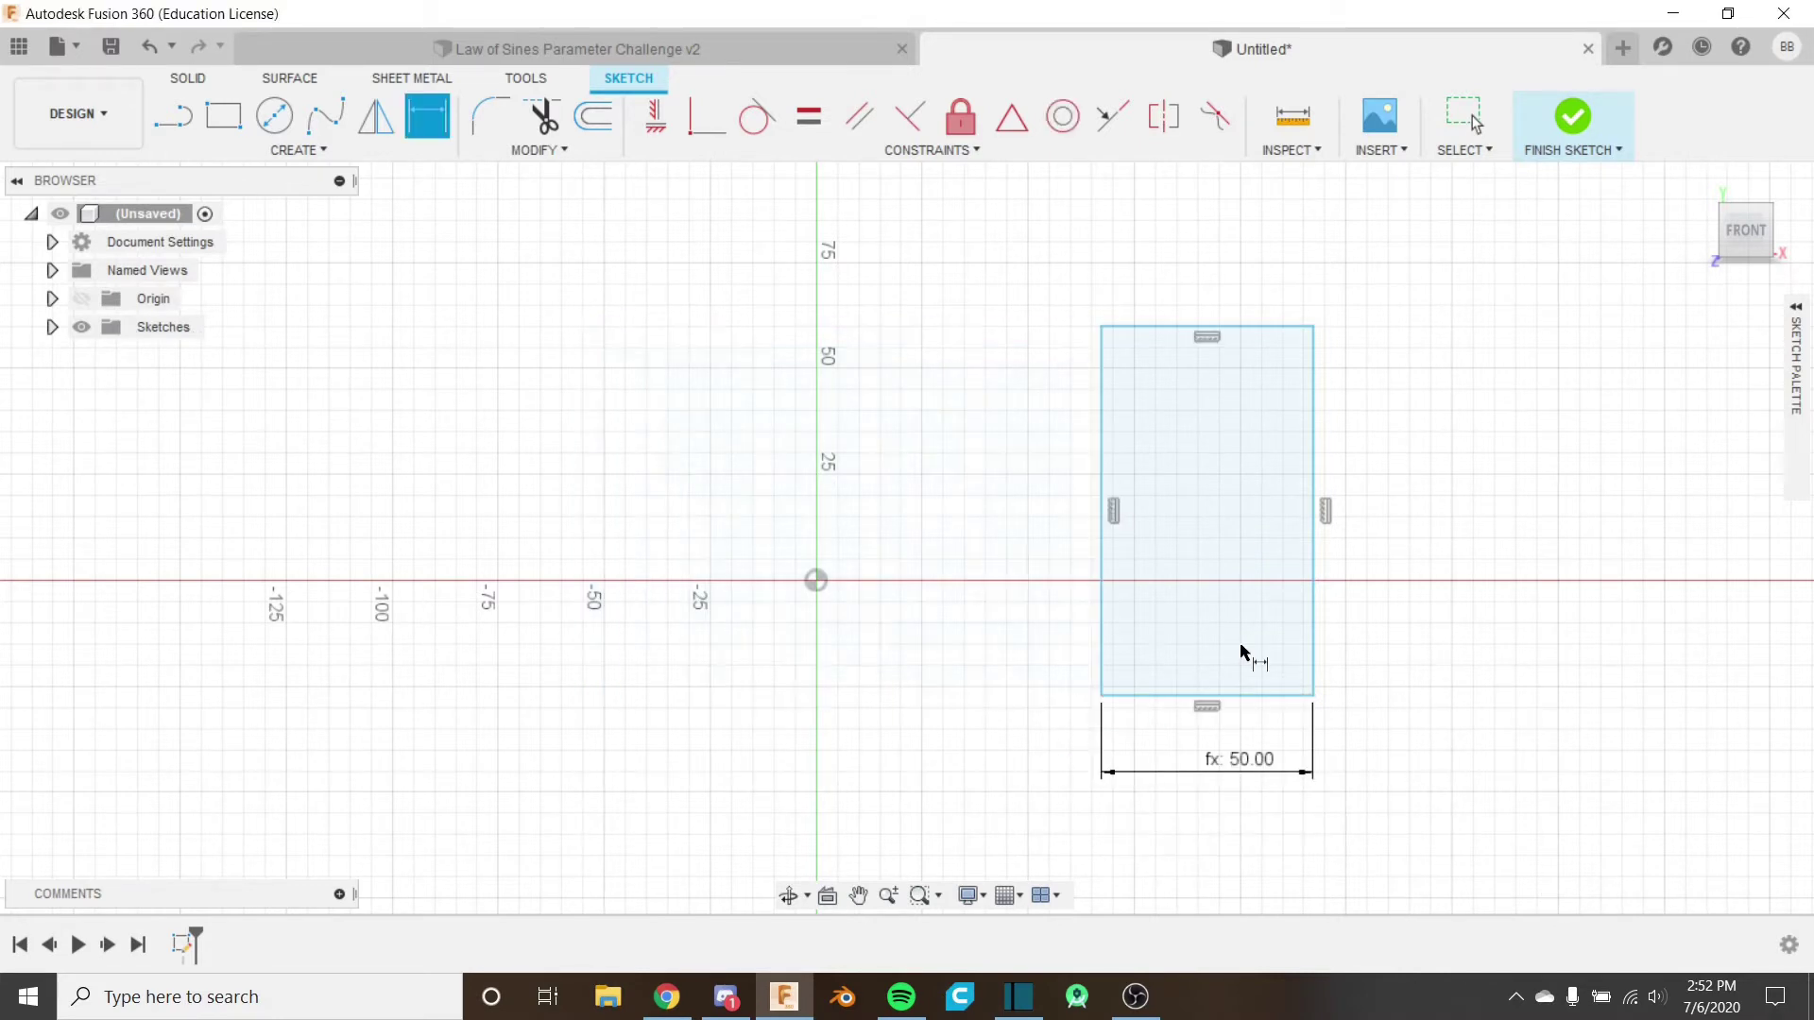
# Dimension the rectangle's right edge with RectHeight as its height.
pyautogui.scroll(2, 1238, 652)
pyautogui.moveTo(1047, 644); pyautogui.dragTo(973, 717, button='middle')
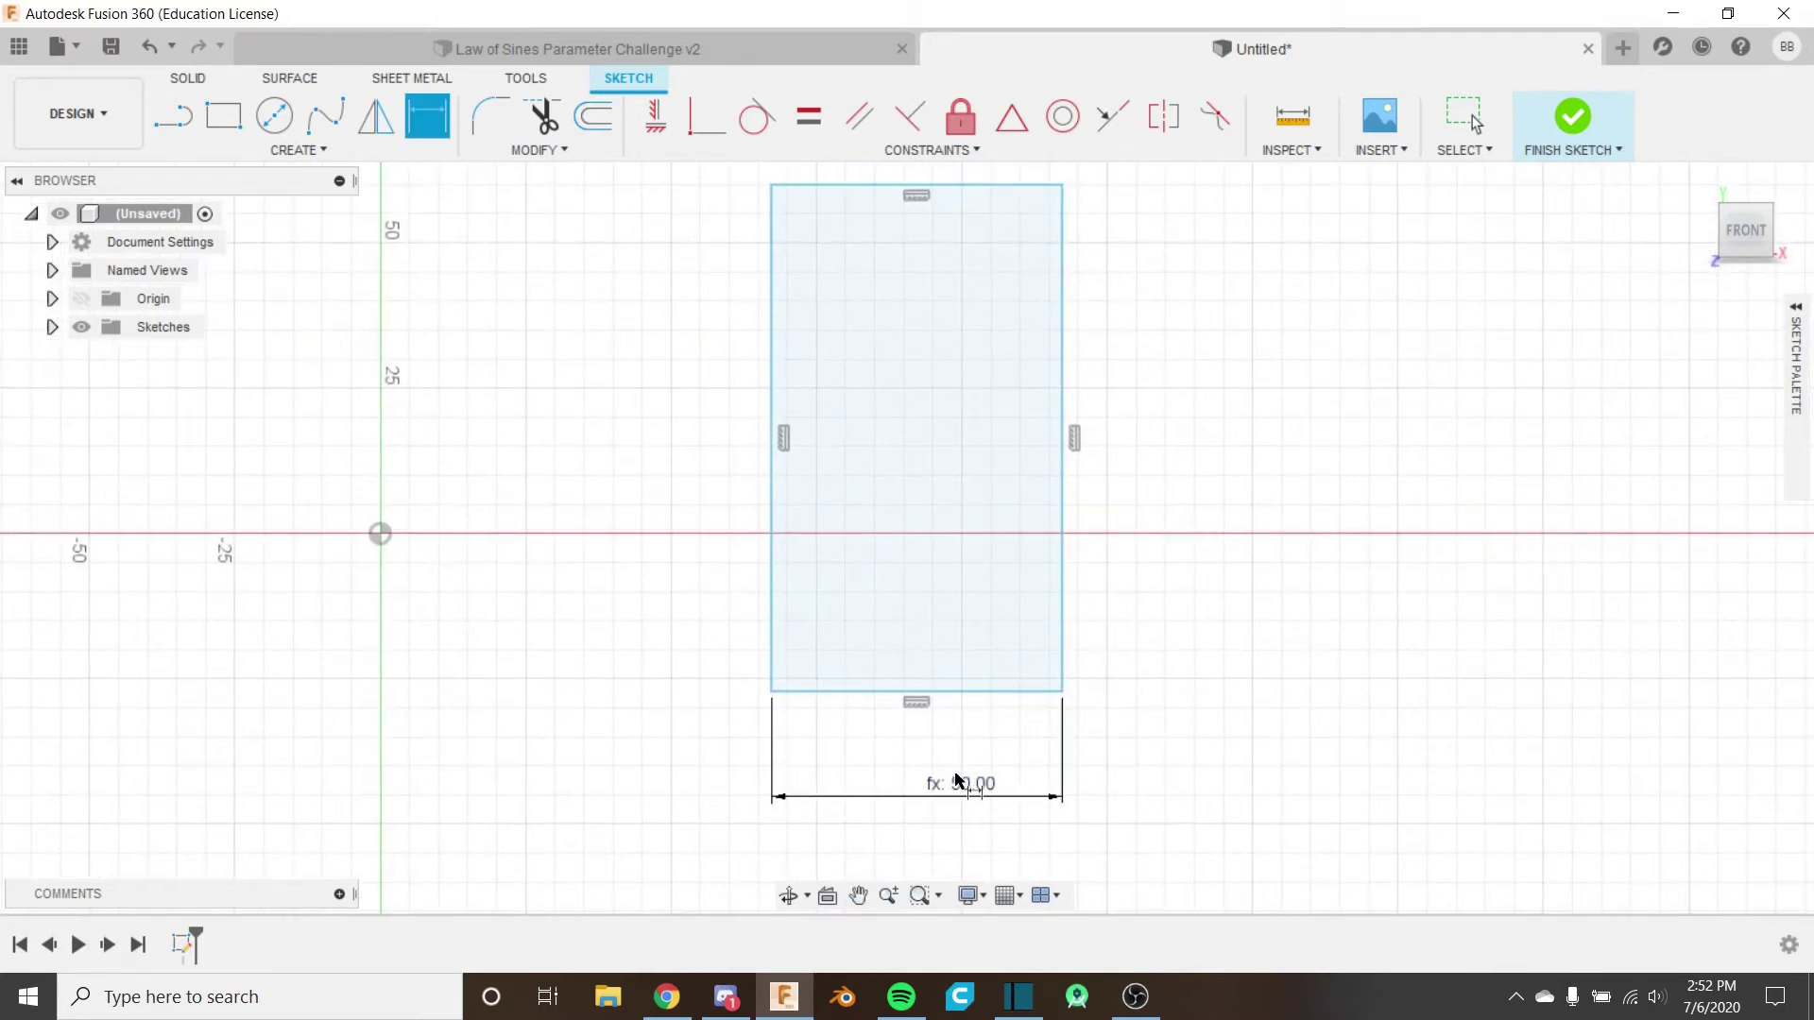
pyautogui.click(1062, 502)
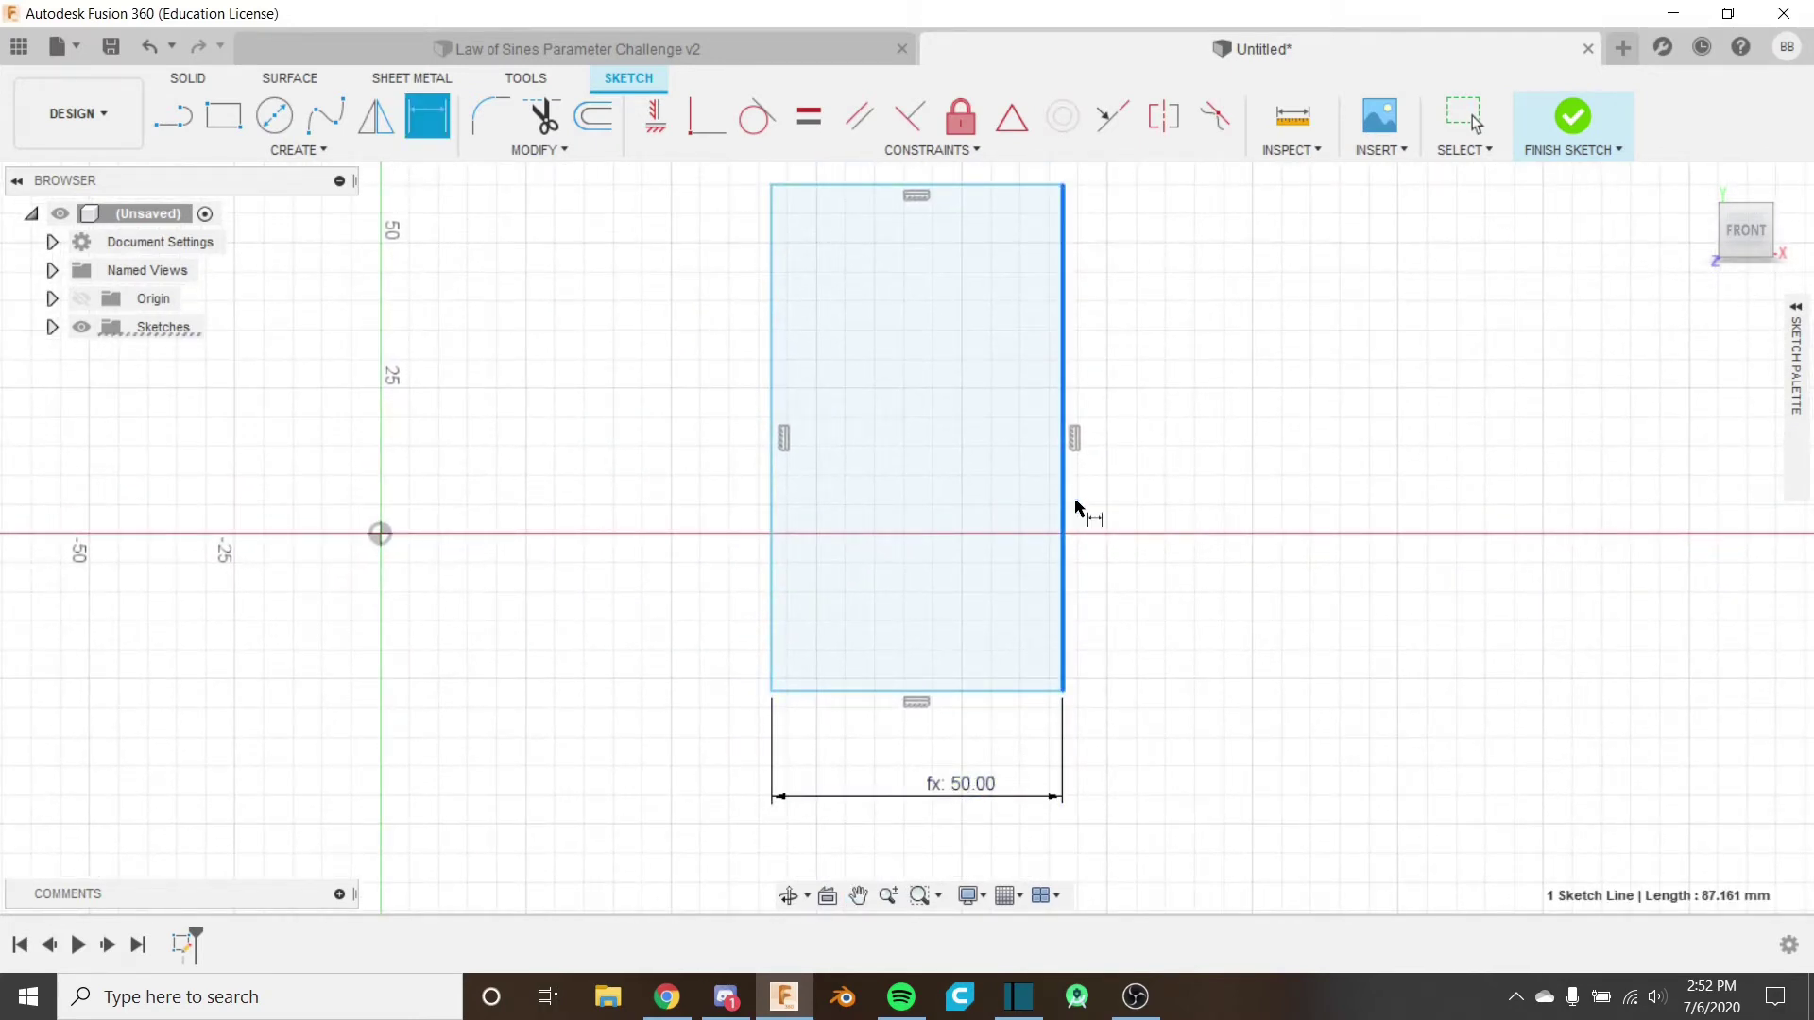
pyautogui.click(1205, 465)
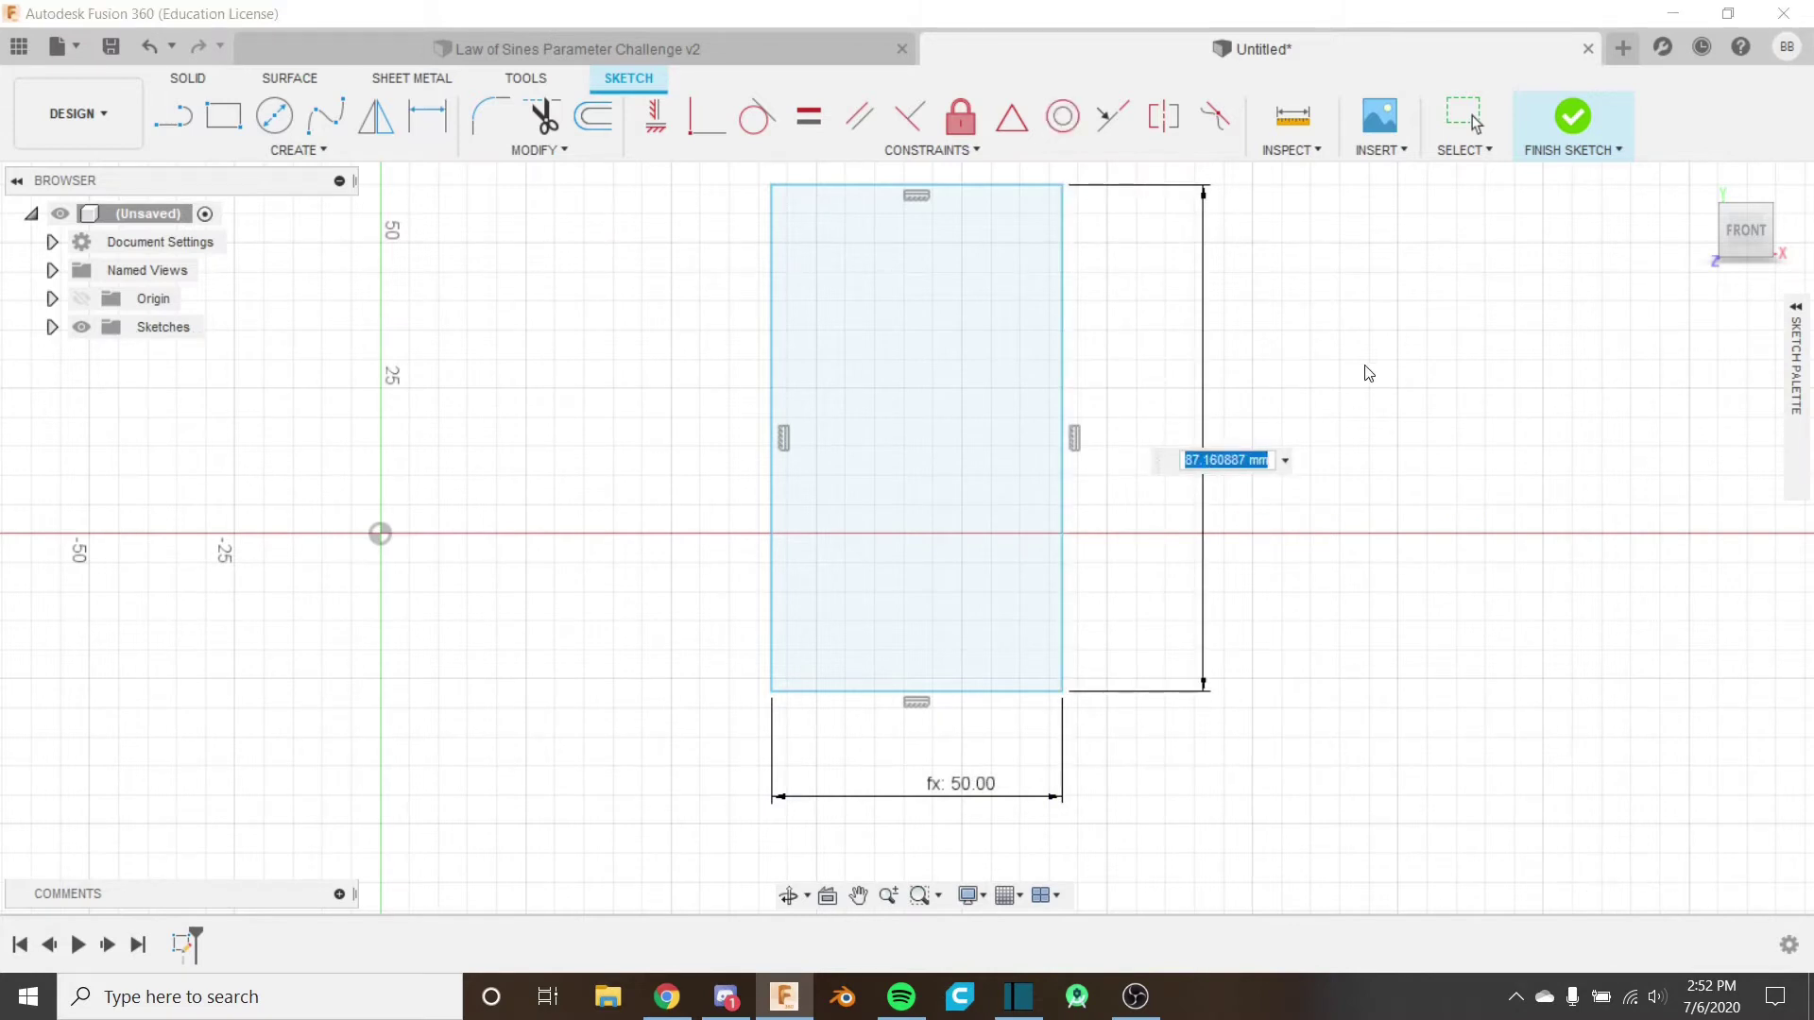
pyautogui.write('rec')
pyautogui.press('Return')
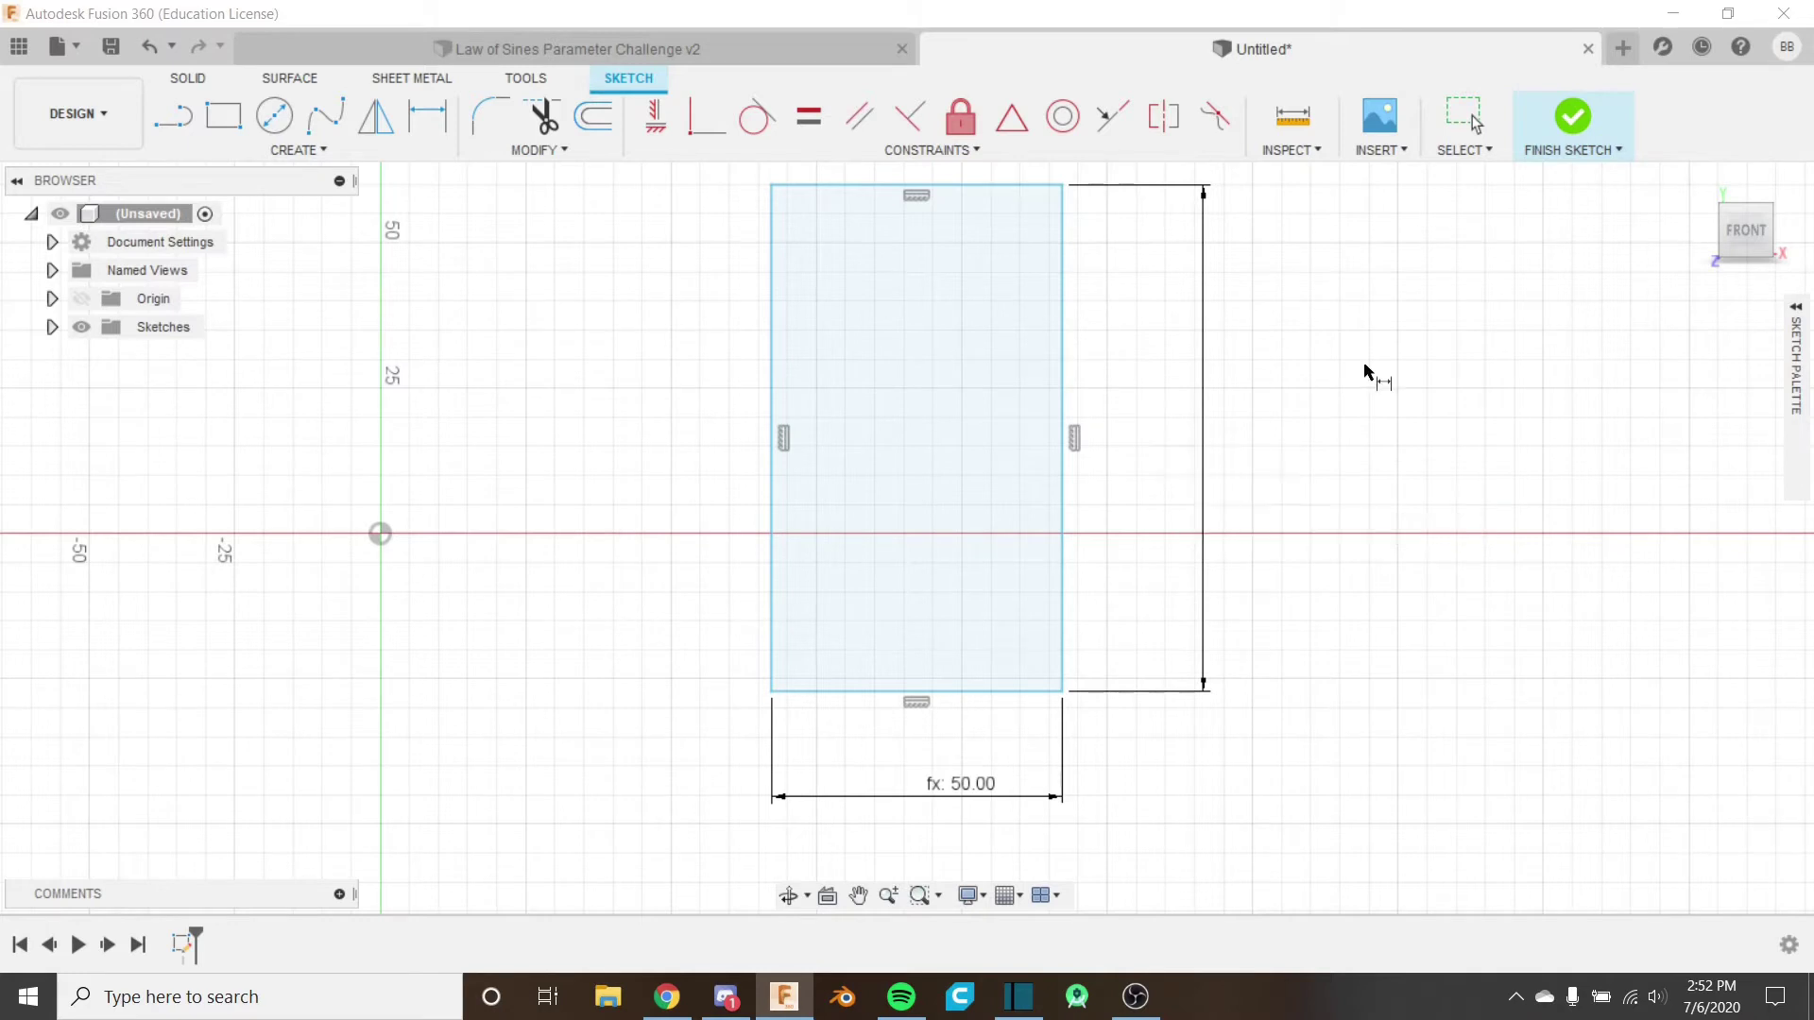
pyautogui.moveTo(1090, 319); pyautogui.dragTo(1044, 519, button='middle')
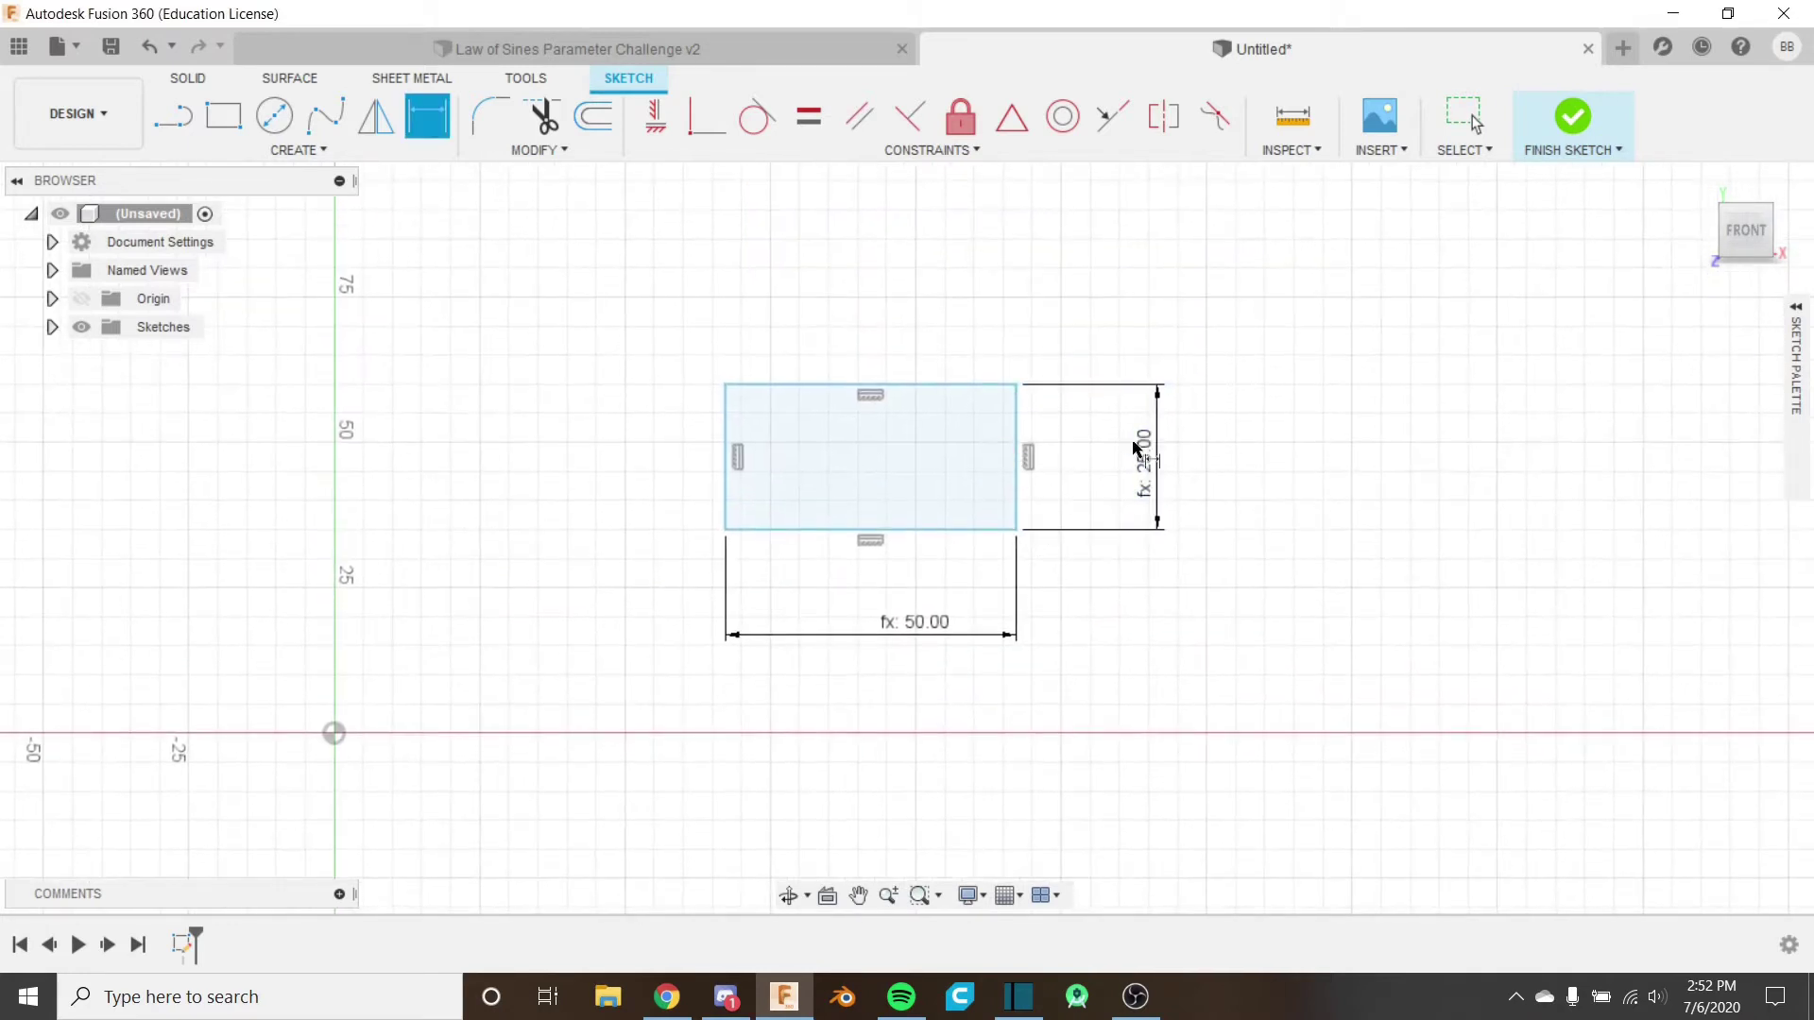
pyautogui.scroll(3, 1082, 465)
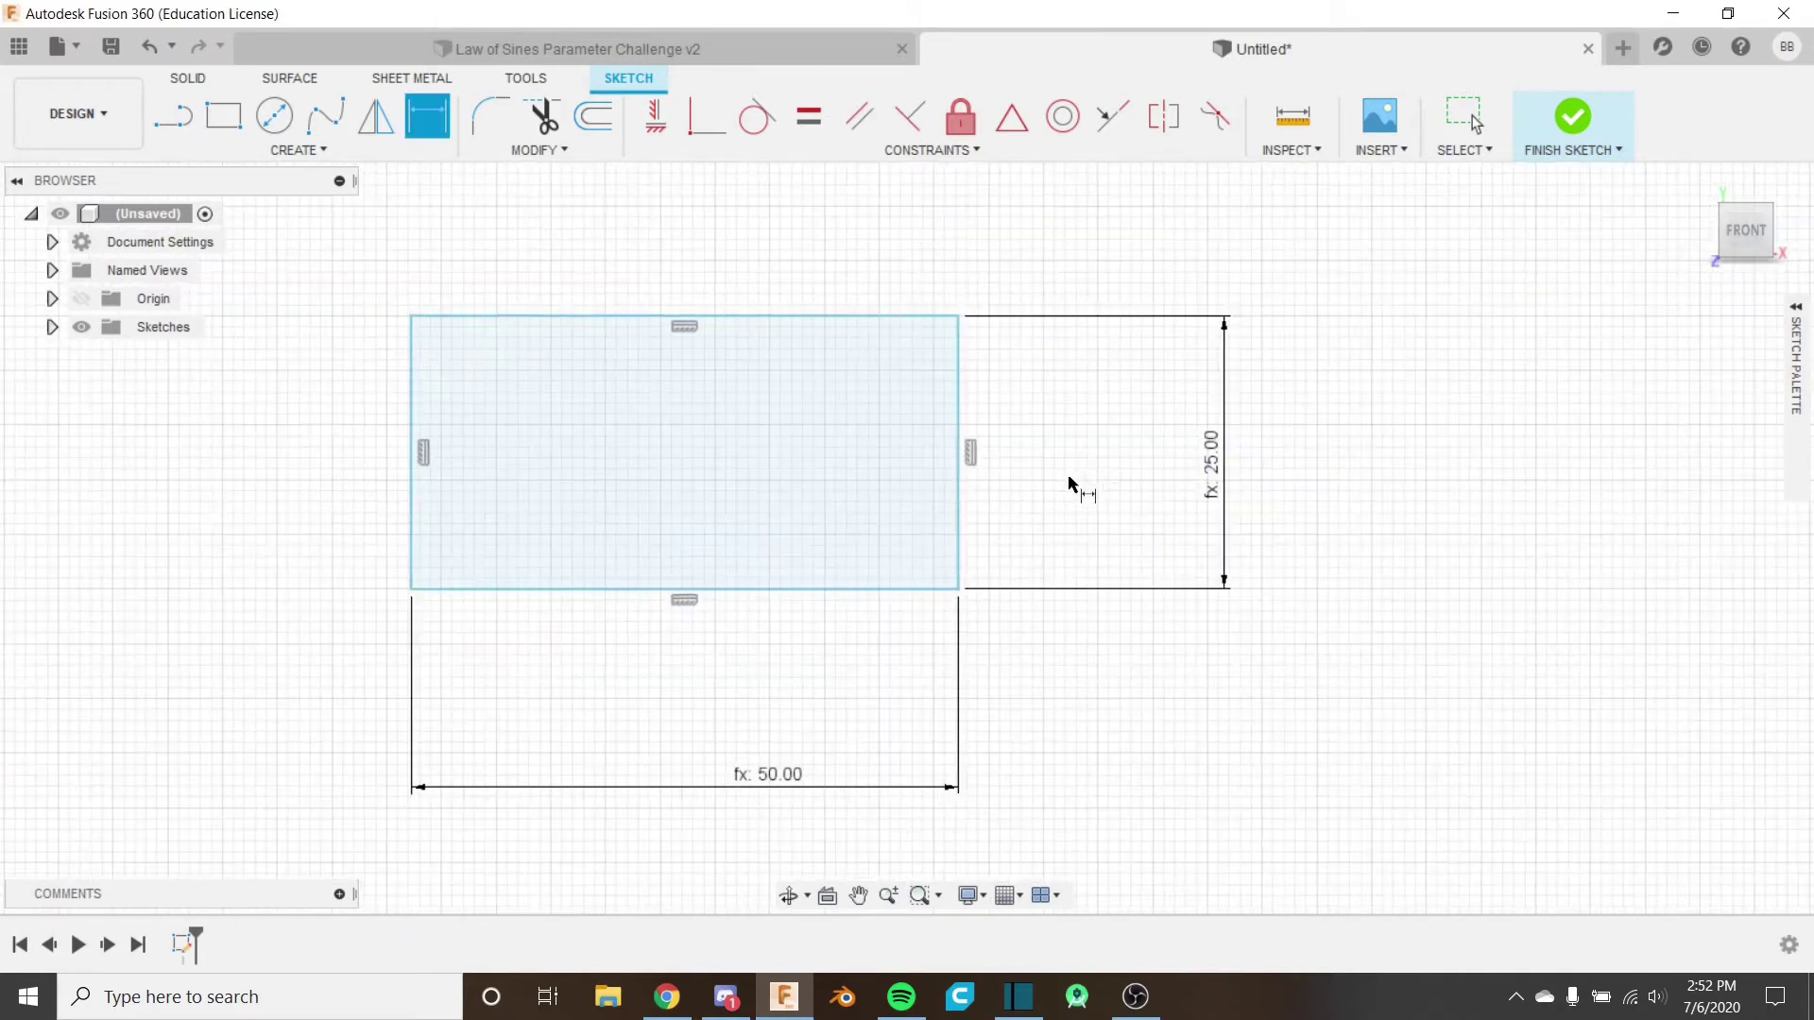
# Edit the width dimension, appending *2 to its RectWidth expression.
pyautogui.doubleClick(773, 777)
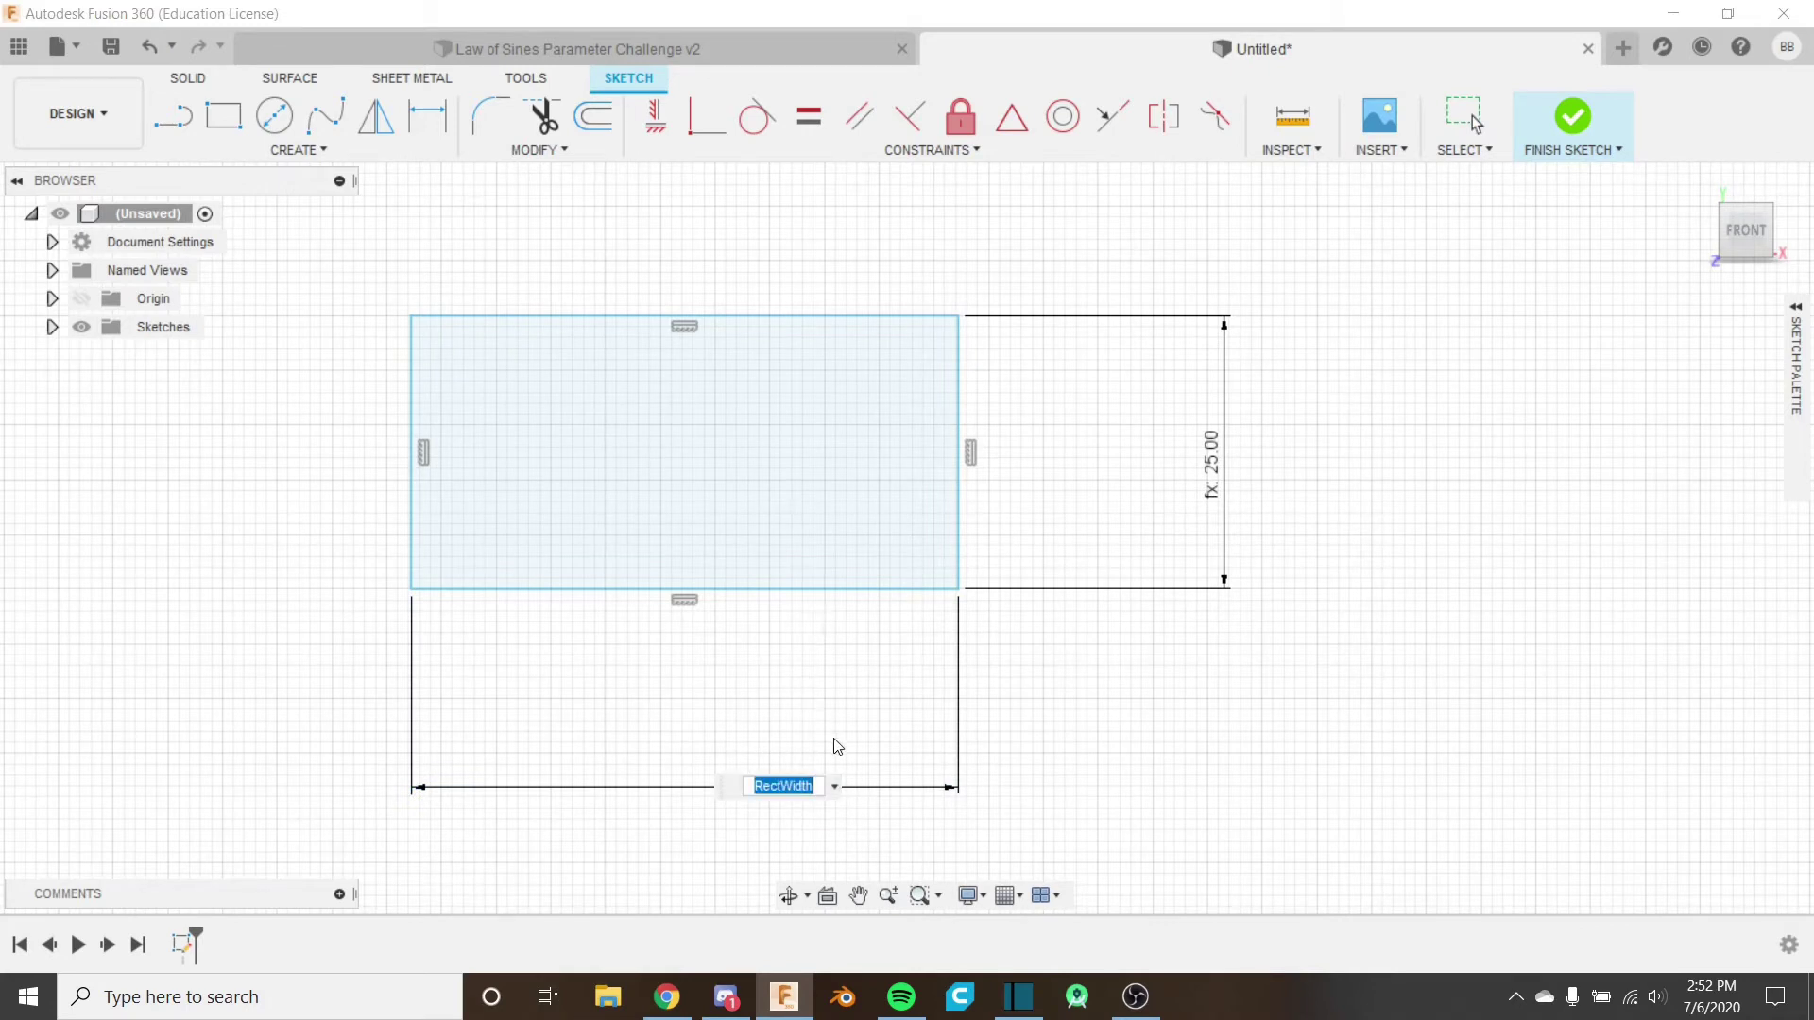
pyautogui.press('End')
pyautogui.write('*2')
pyautogui.press('Return')
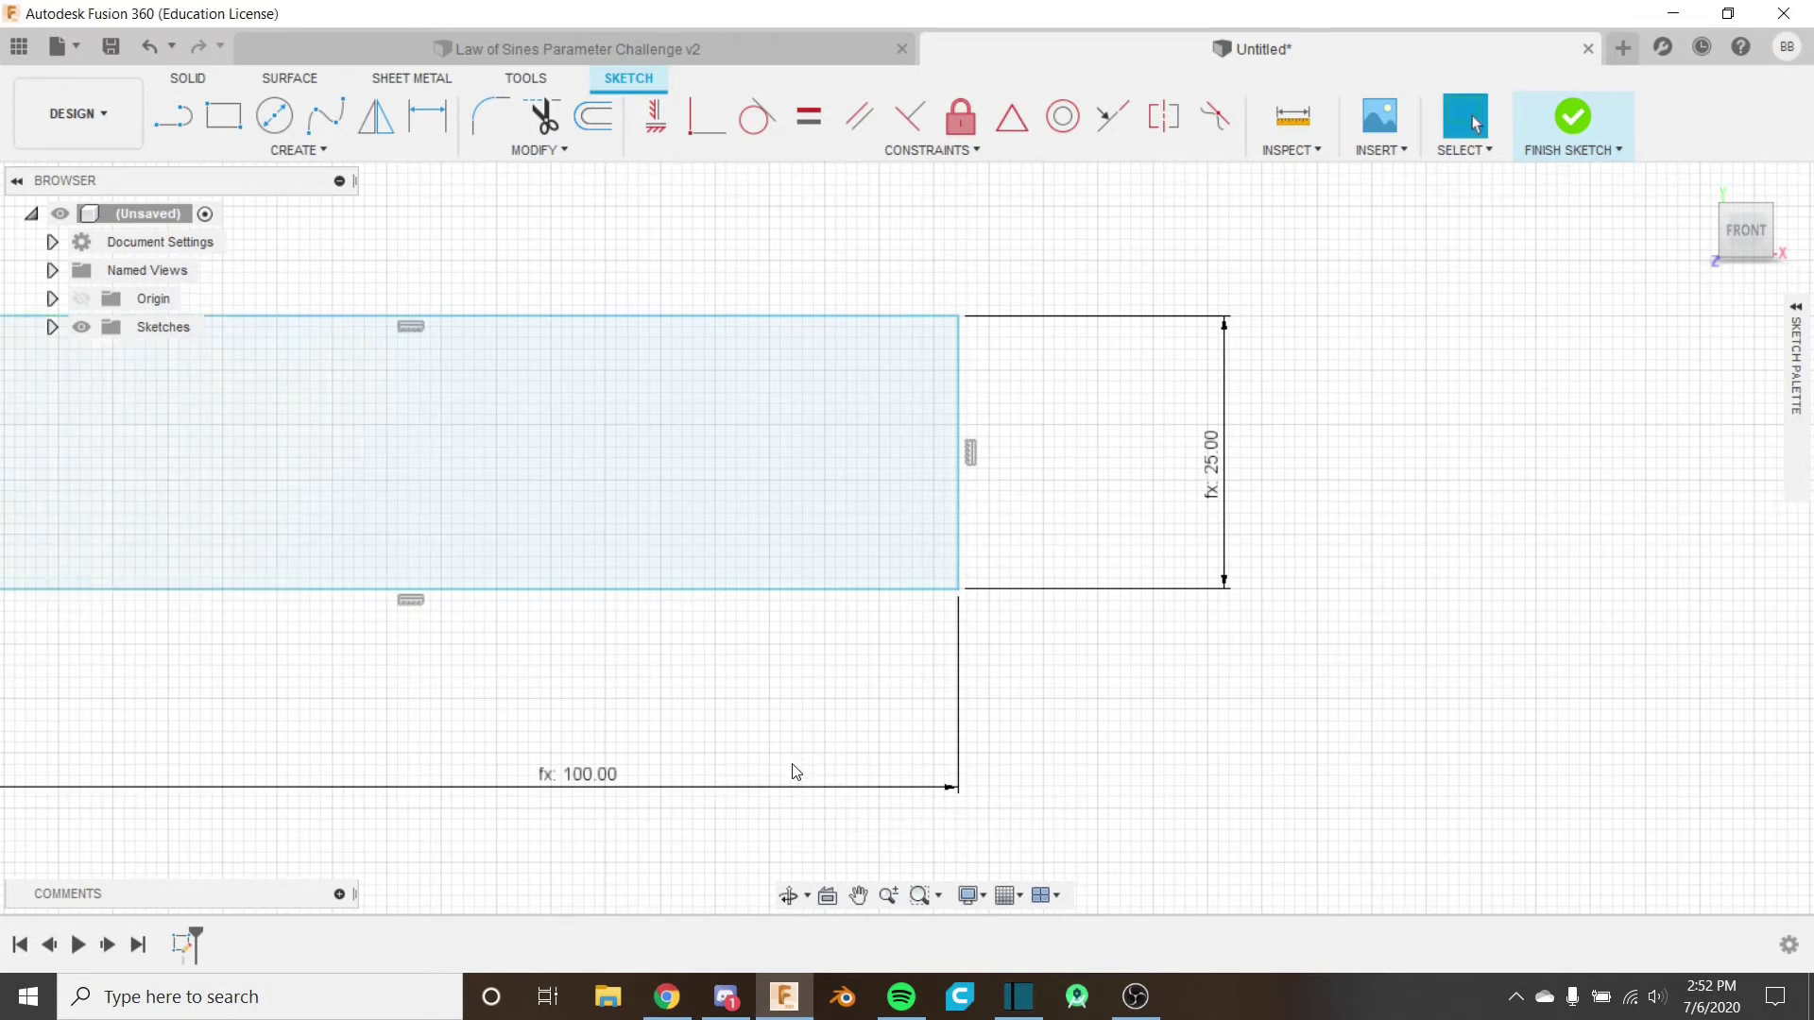
pyautogui.scroll(-2, 789, 765)
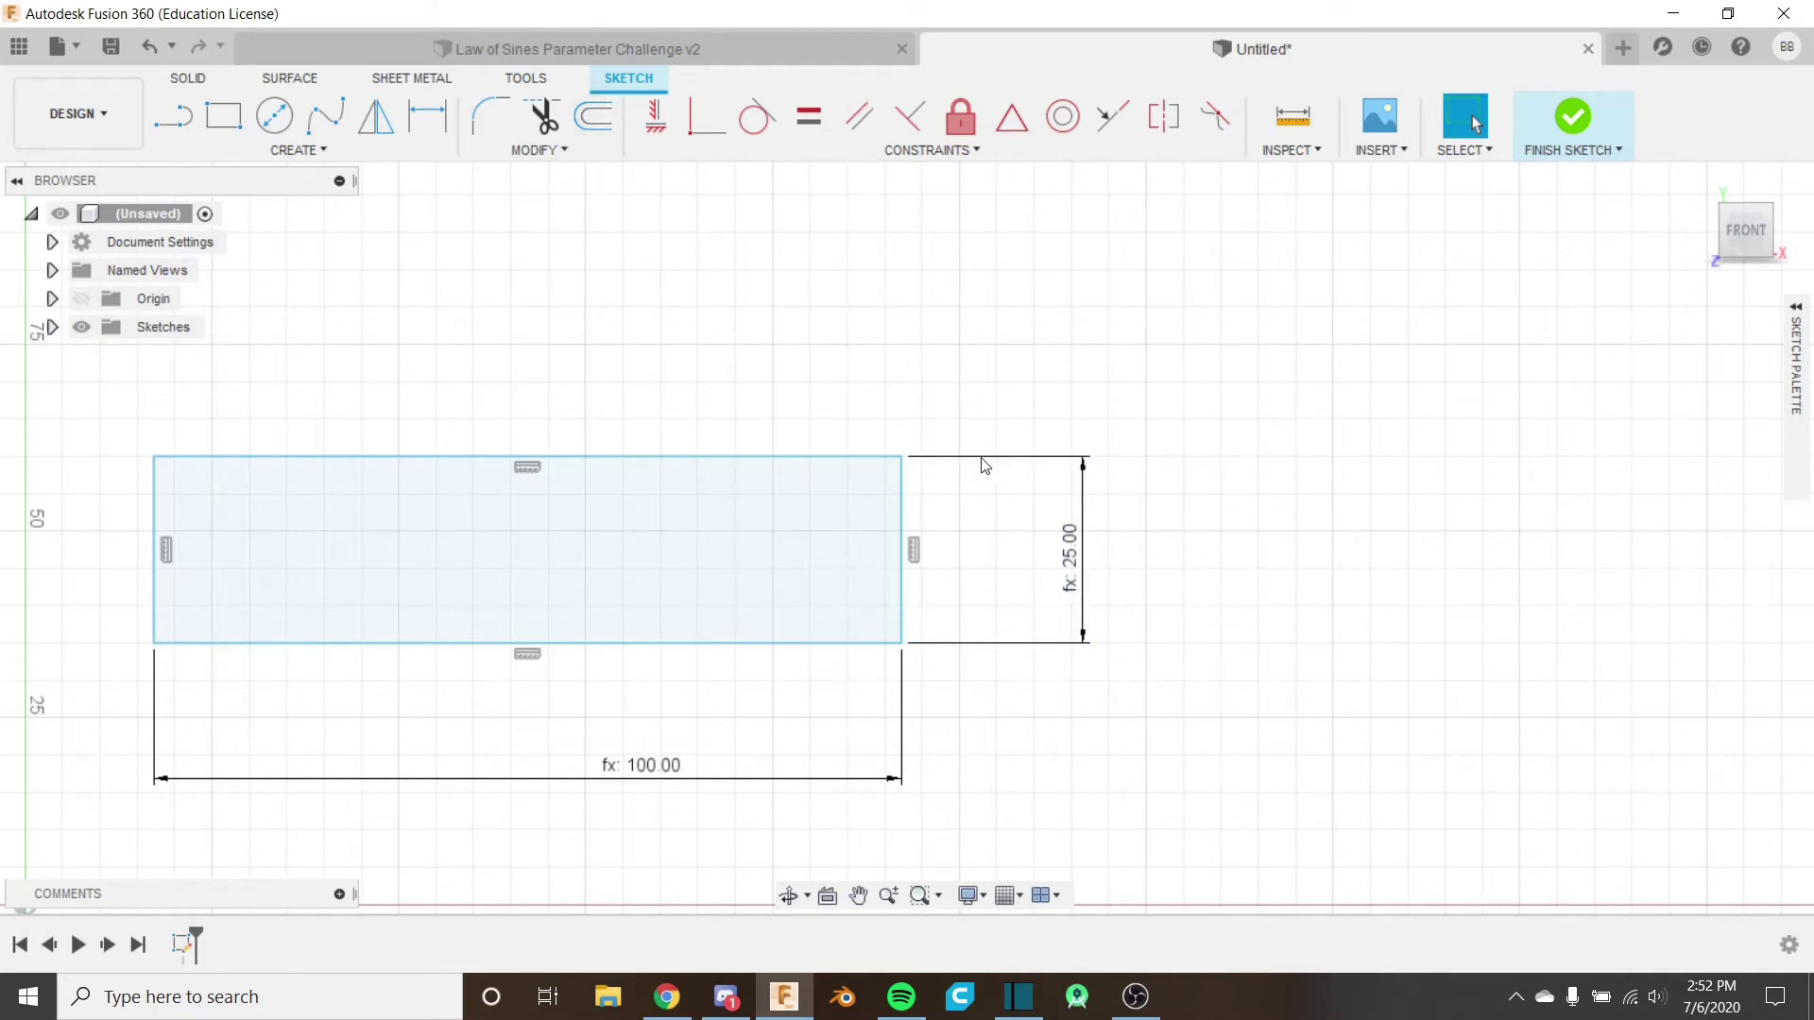
# Check the parameters table, then set the width dimension back to plain RectWidth.
pyautogui.click(508, 151)
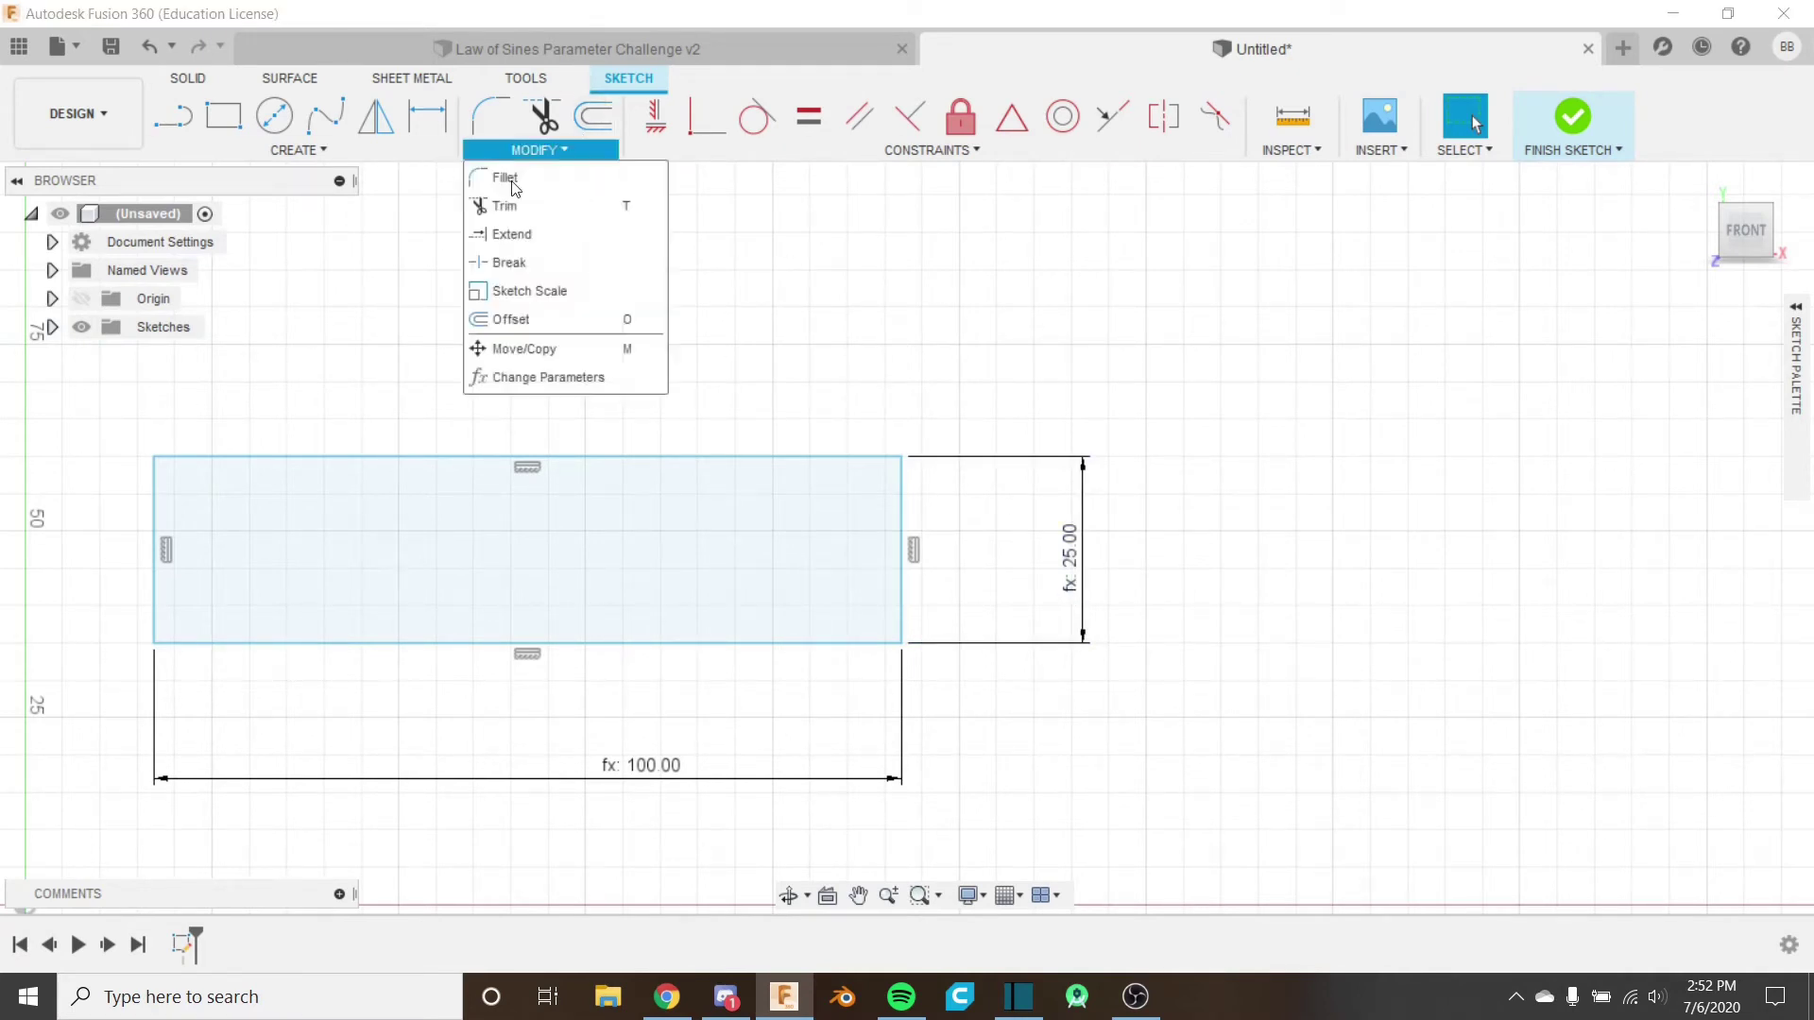
pyautogui.click(578, 378)
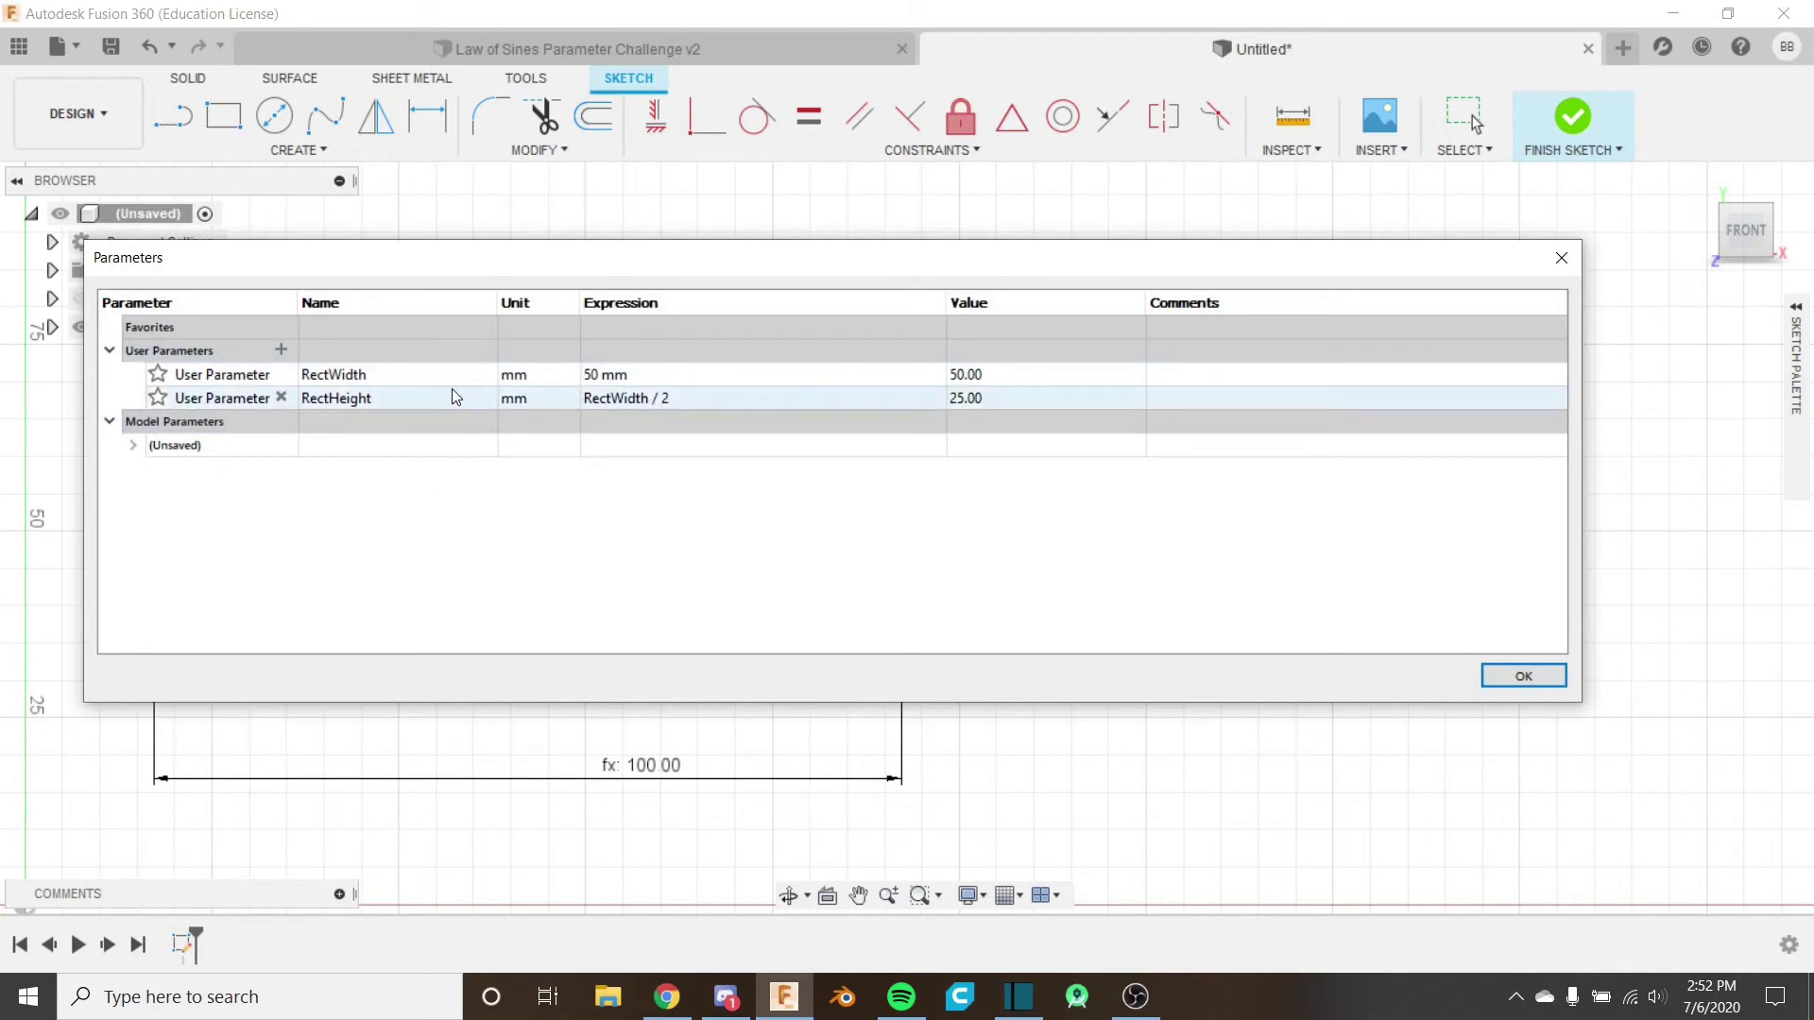
pyautogui.click(1522, 677)
pyautogui.doubleClick(675, 765)
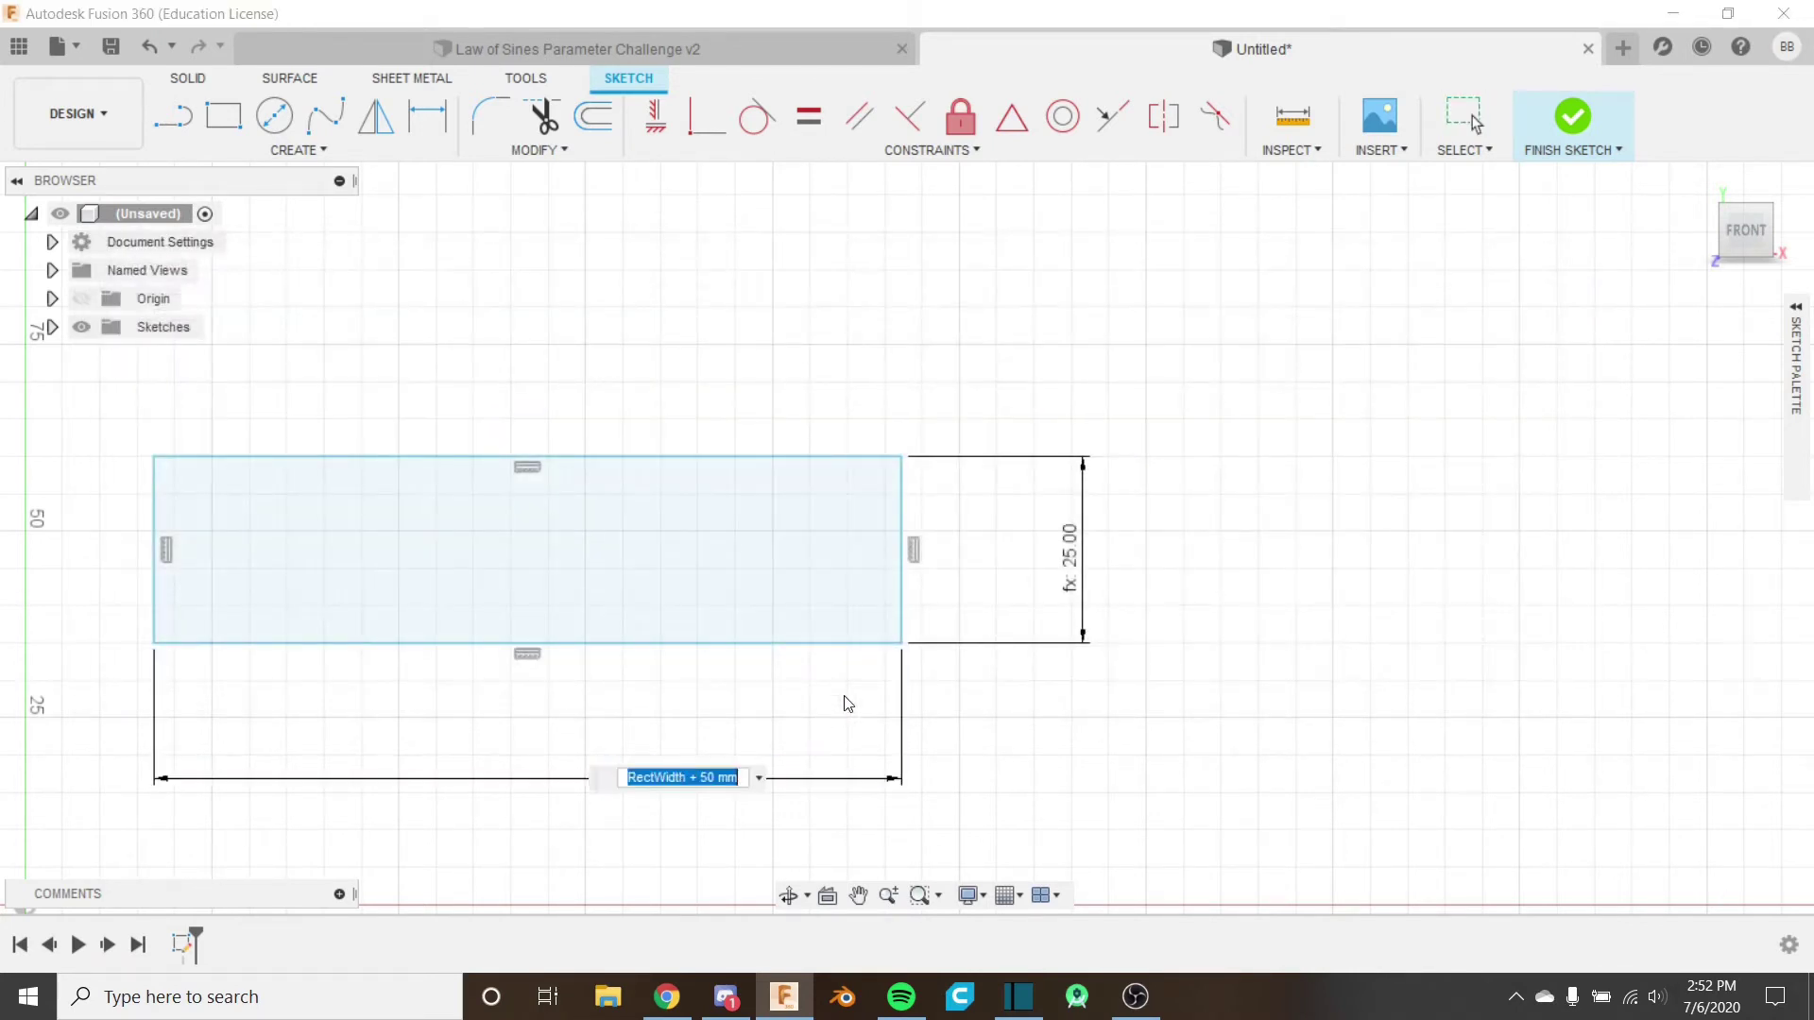
pyautogui.press('End')
pyautogui.press('BackSpace')
pyautogui.press('BackSpace')
pyautogui.press('BackSpace')
pyautogui.press('BackSpace')
pyautogui.press('BackSpace')
pyautogui.press('BackSpace')
pyautogui.press('BackSpace')
pyautogui.press('BackSpace')
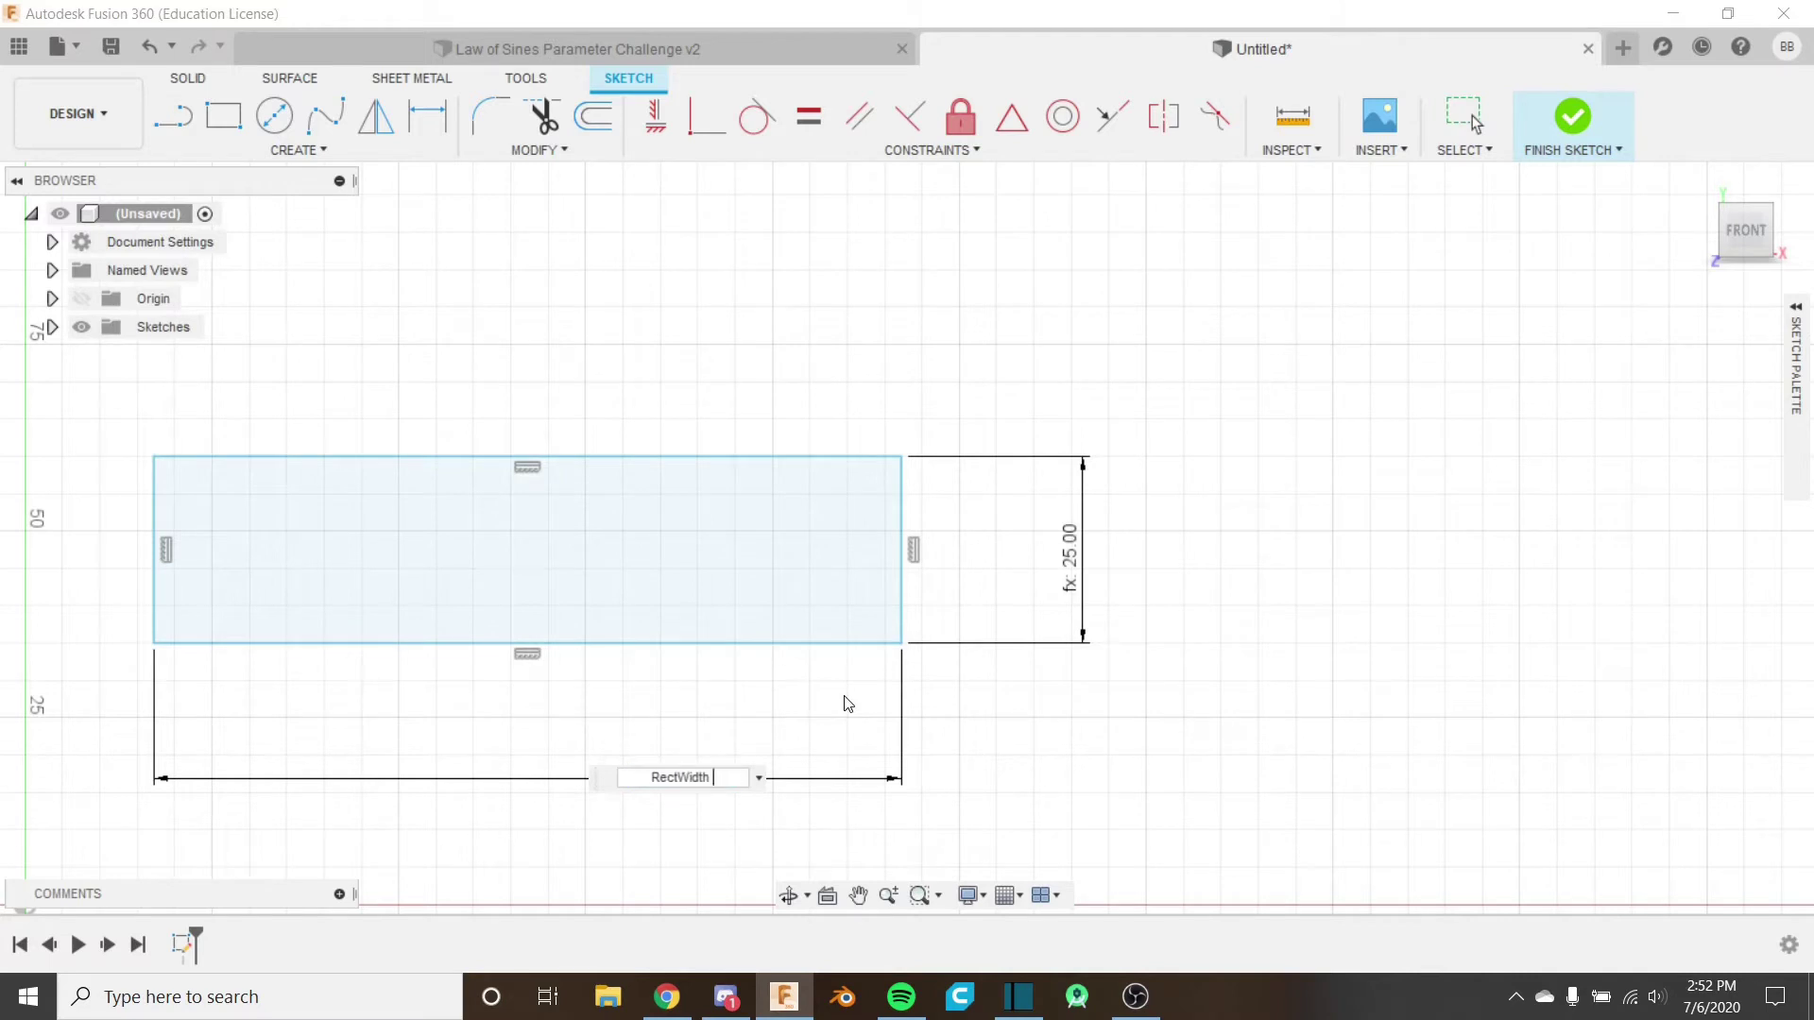
pyautogui.press('Return')
pyautogui.press('Return')
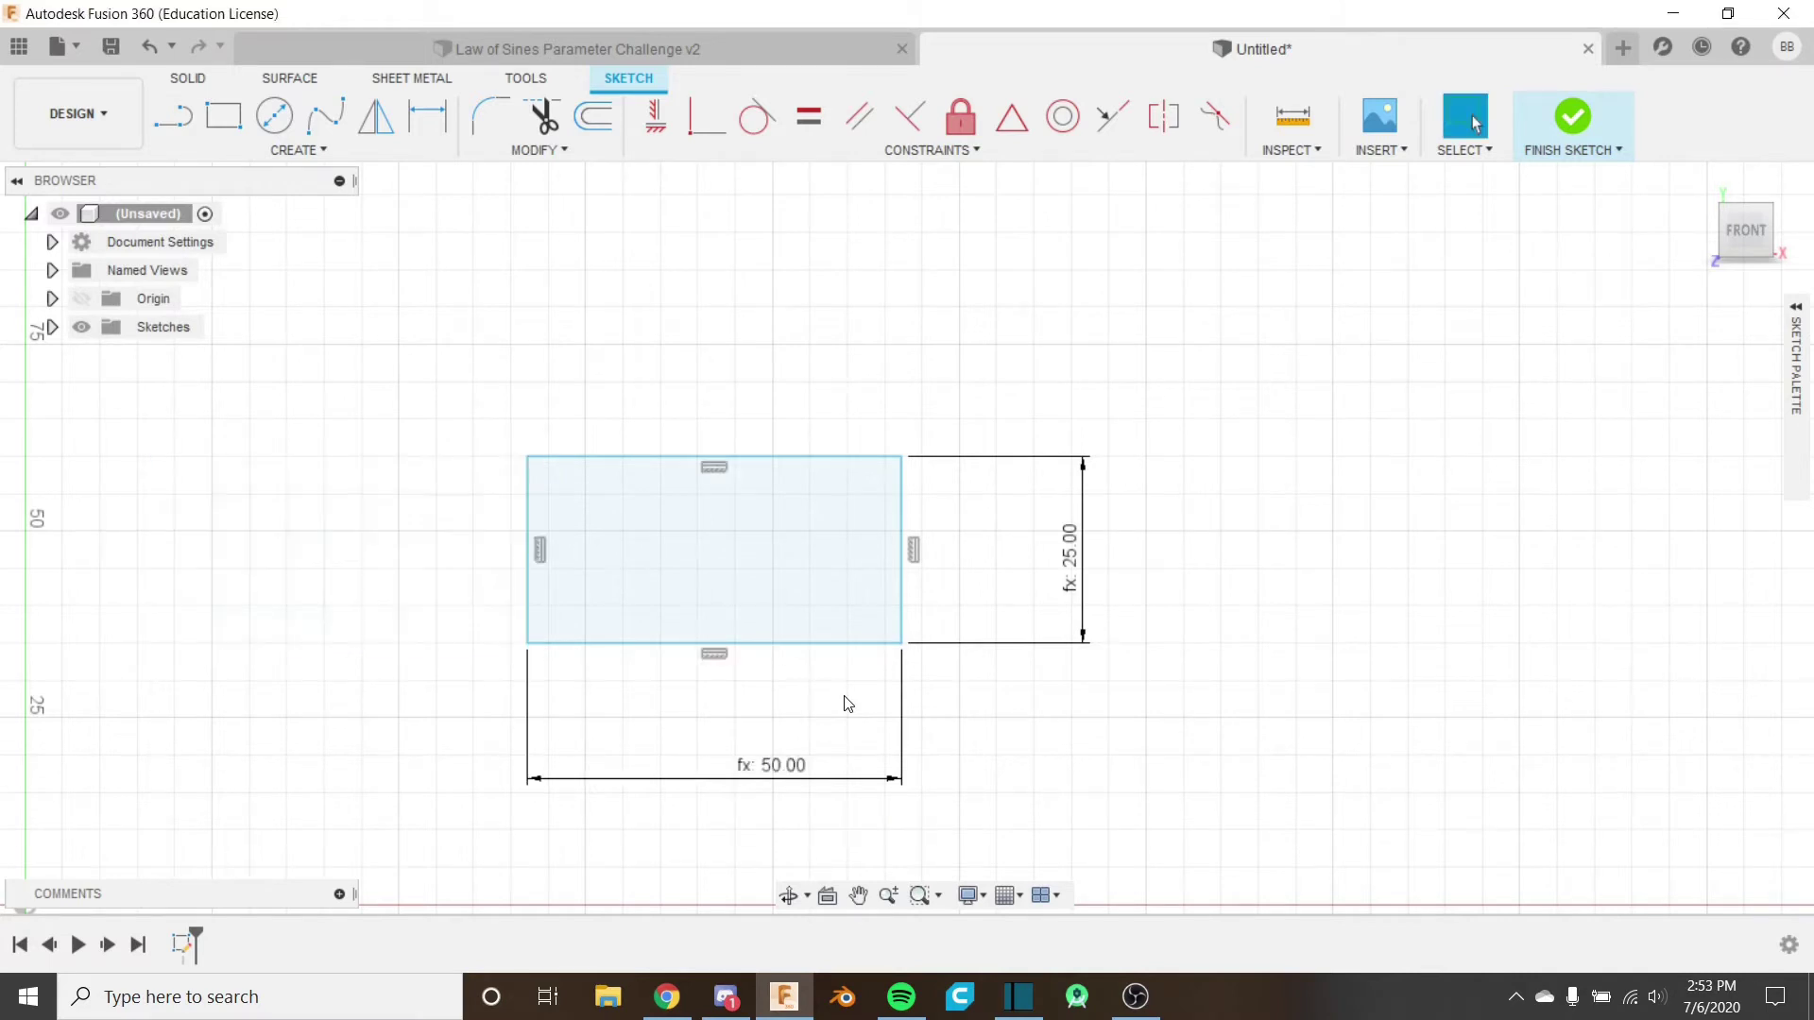
pyautogui.scroll(2, 922, 565)
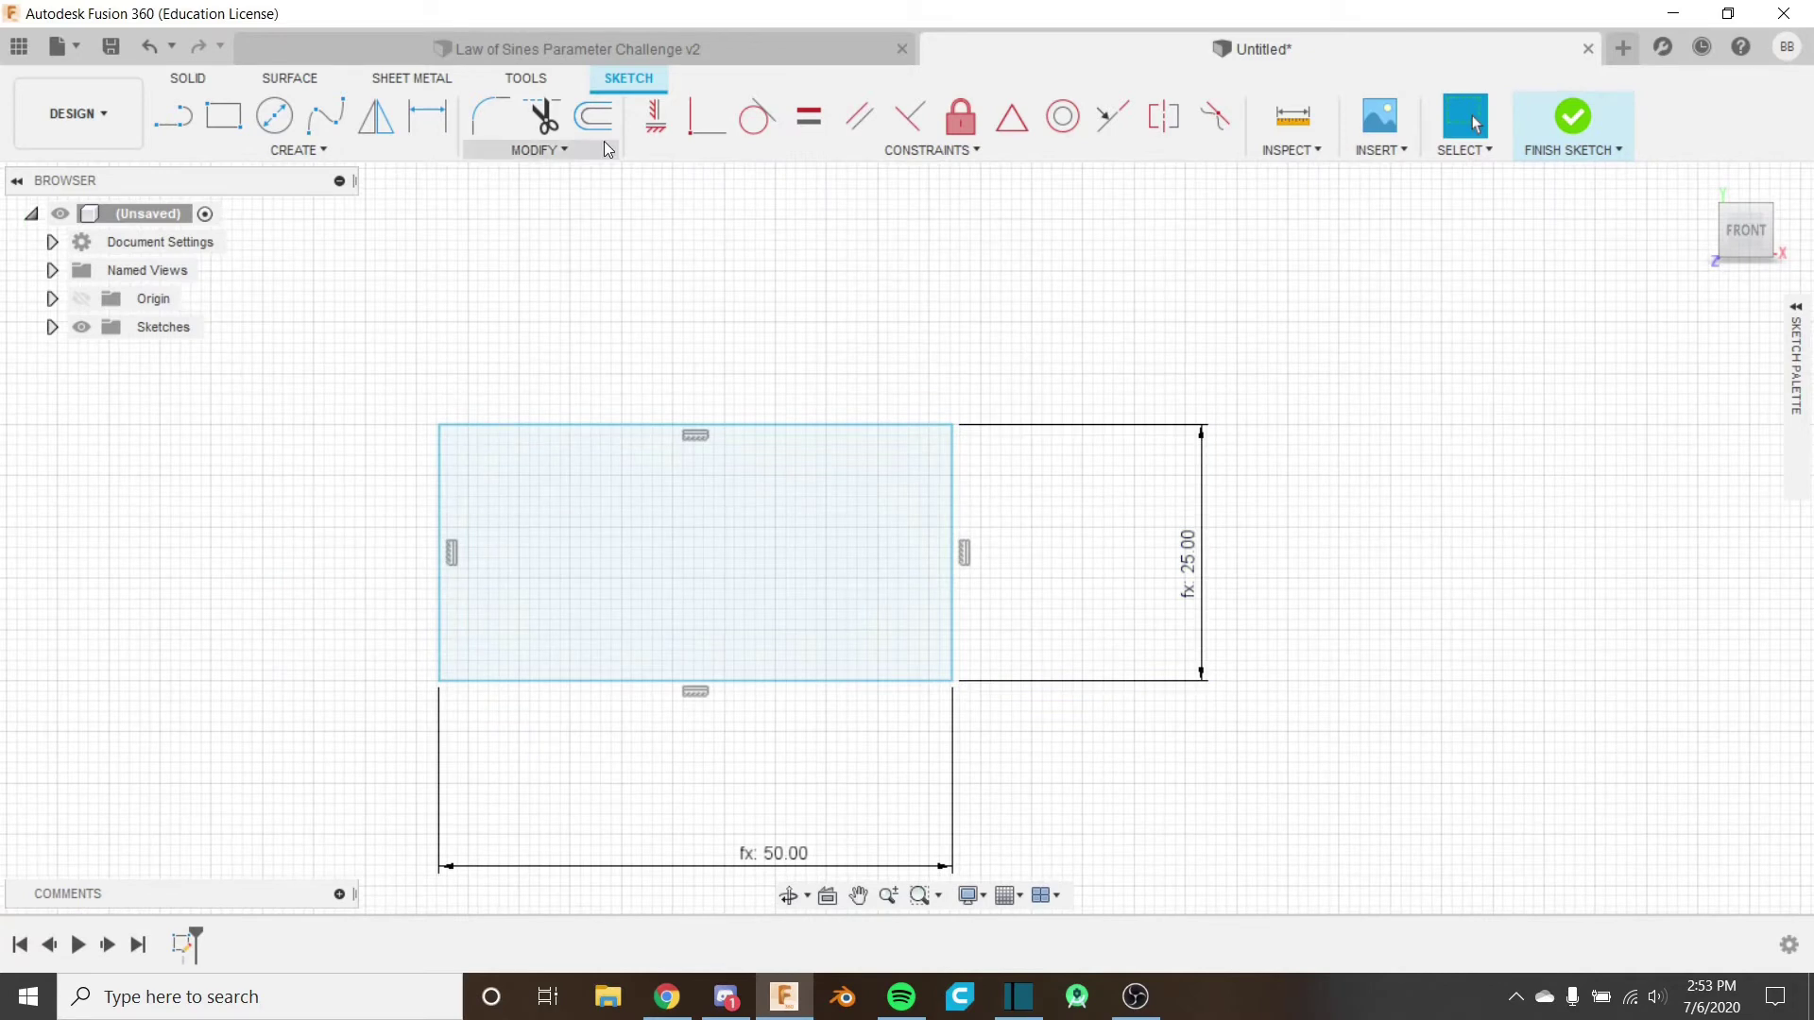
# Change RectWidth's expression from 50 mm to 100 mm and fit the rectangle in view.
pyautogui.click(559, 142)
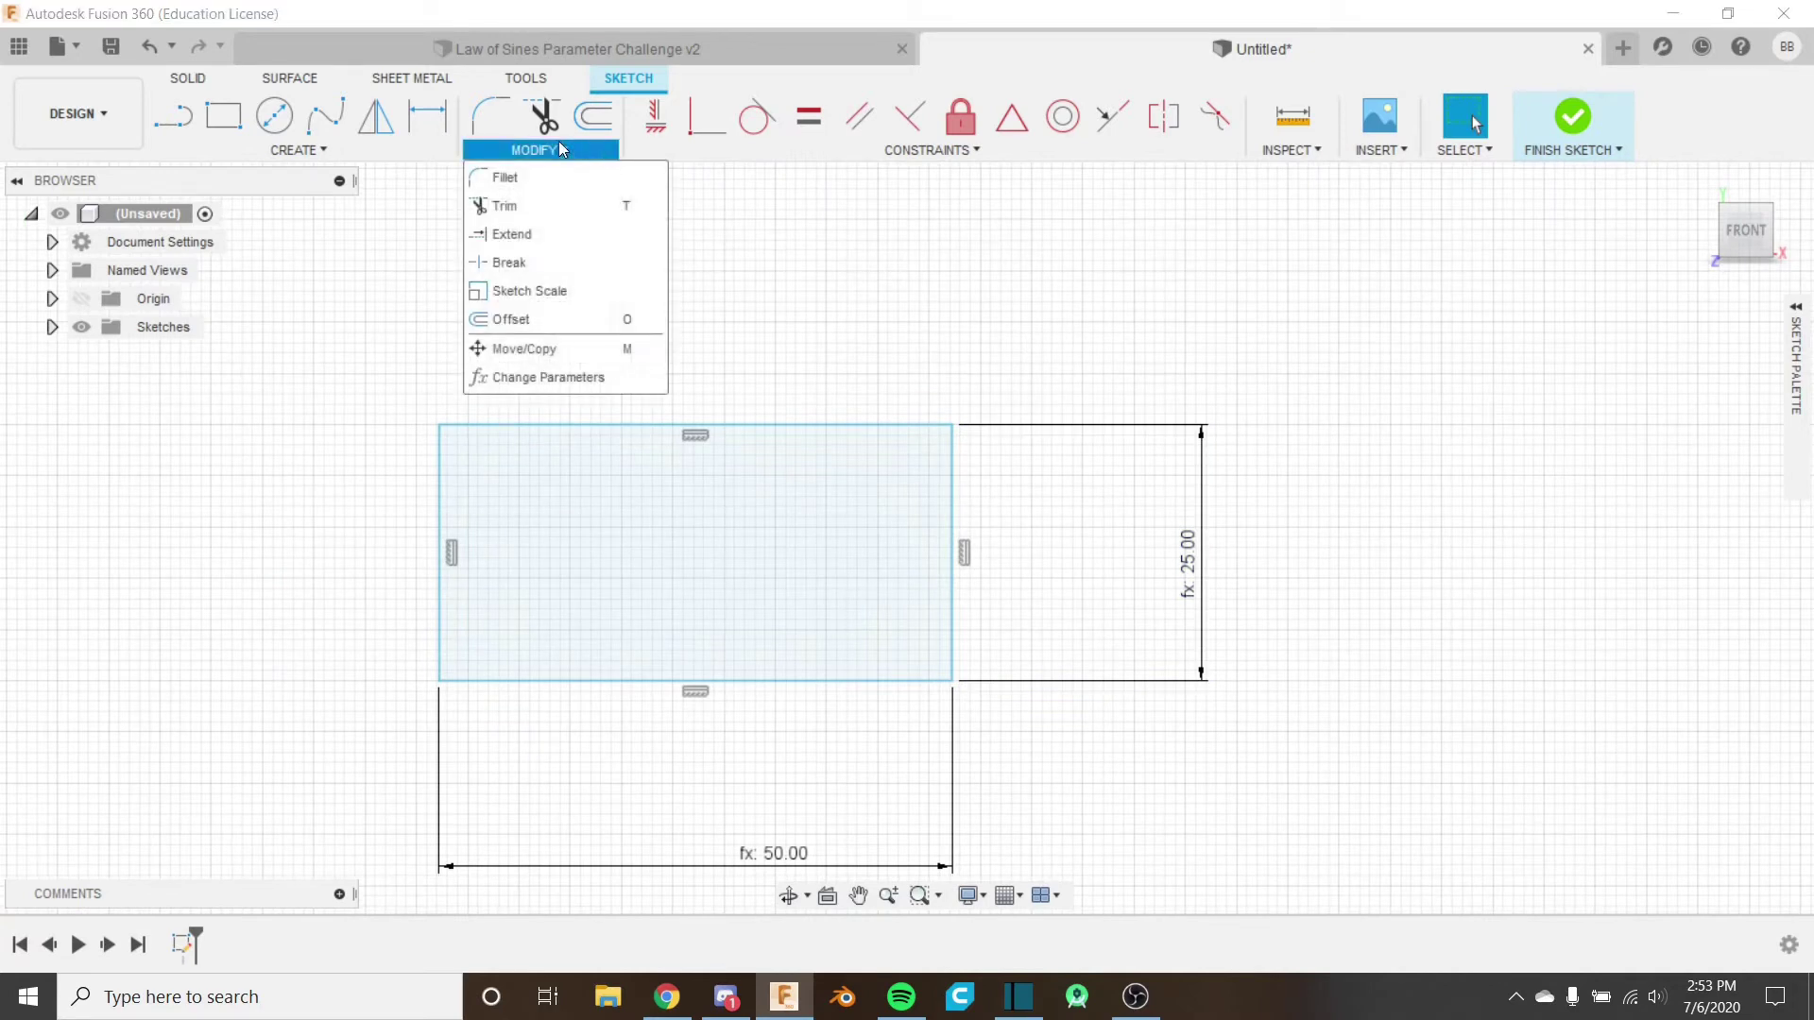
pyautogui.click(567, 378)
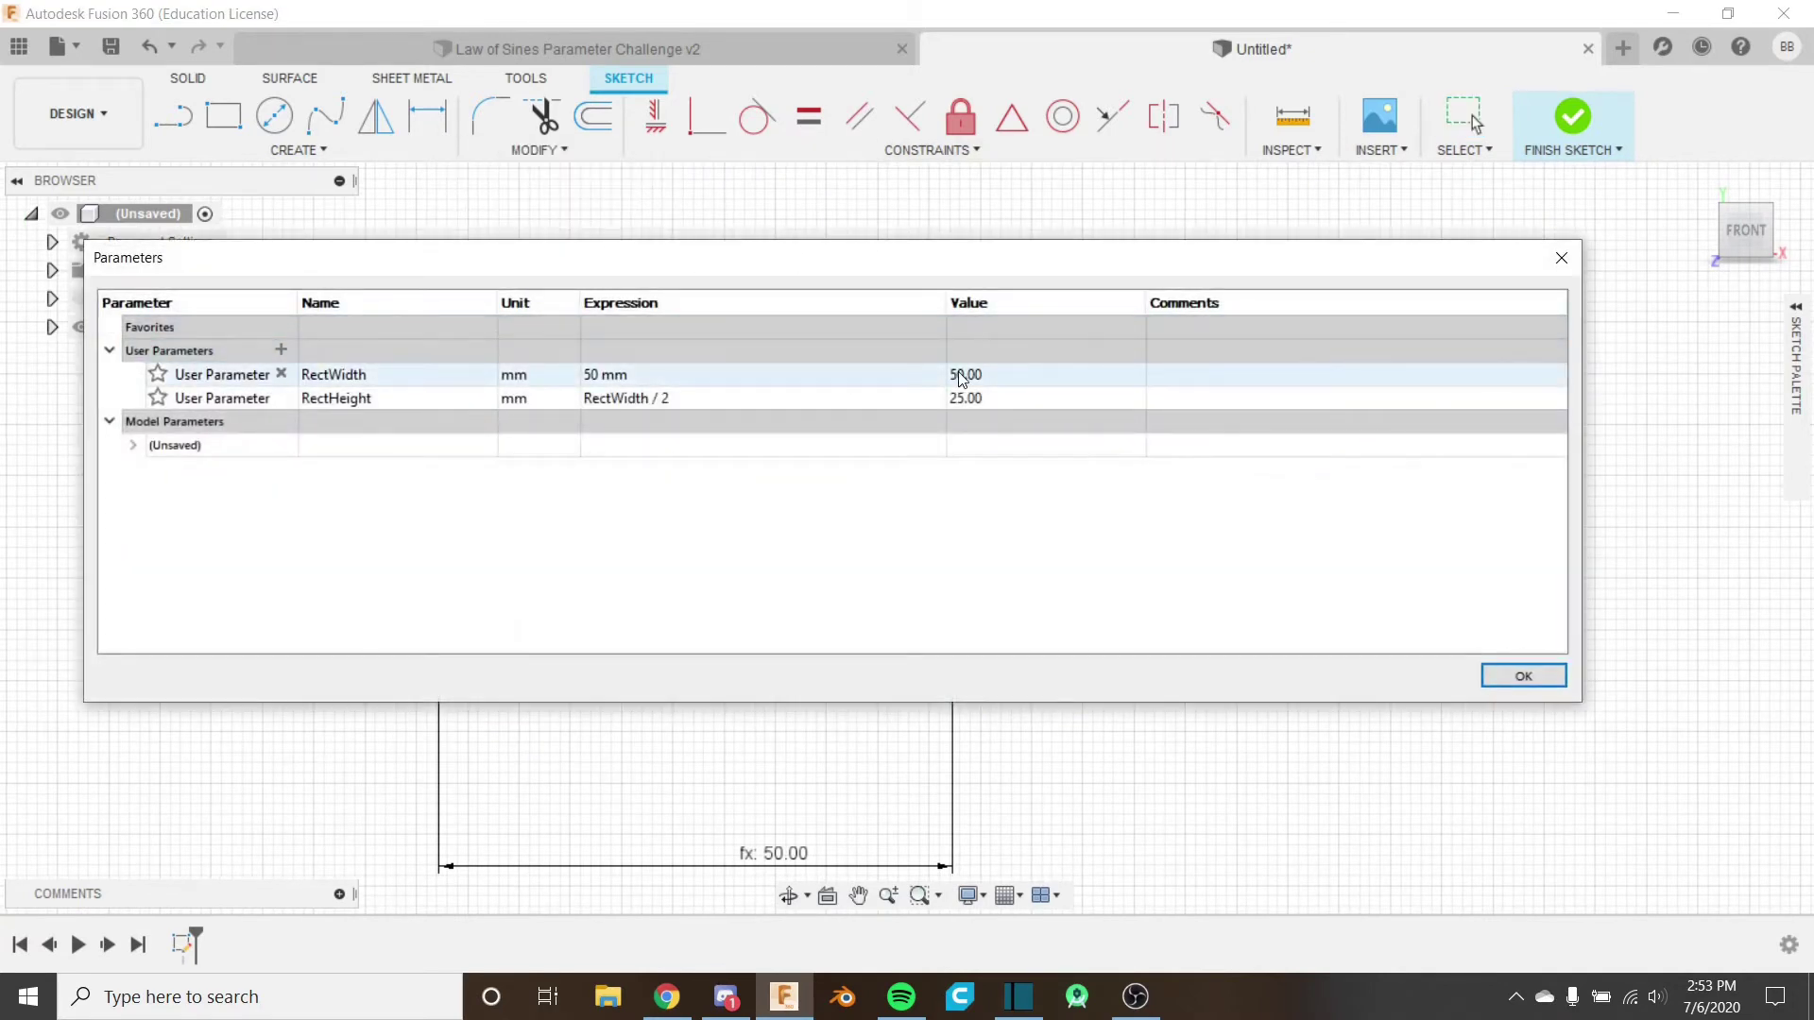
pyautogui.click(960, 376)
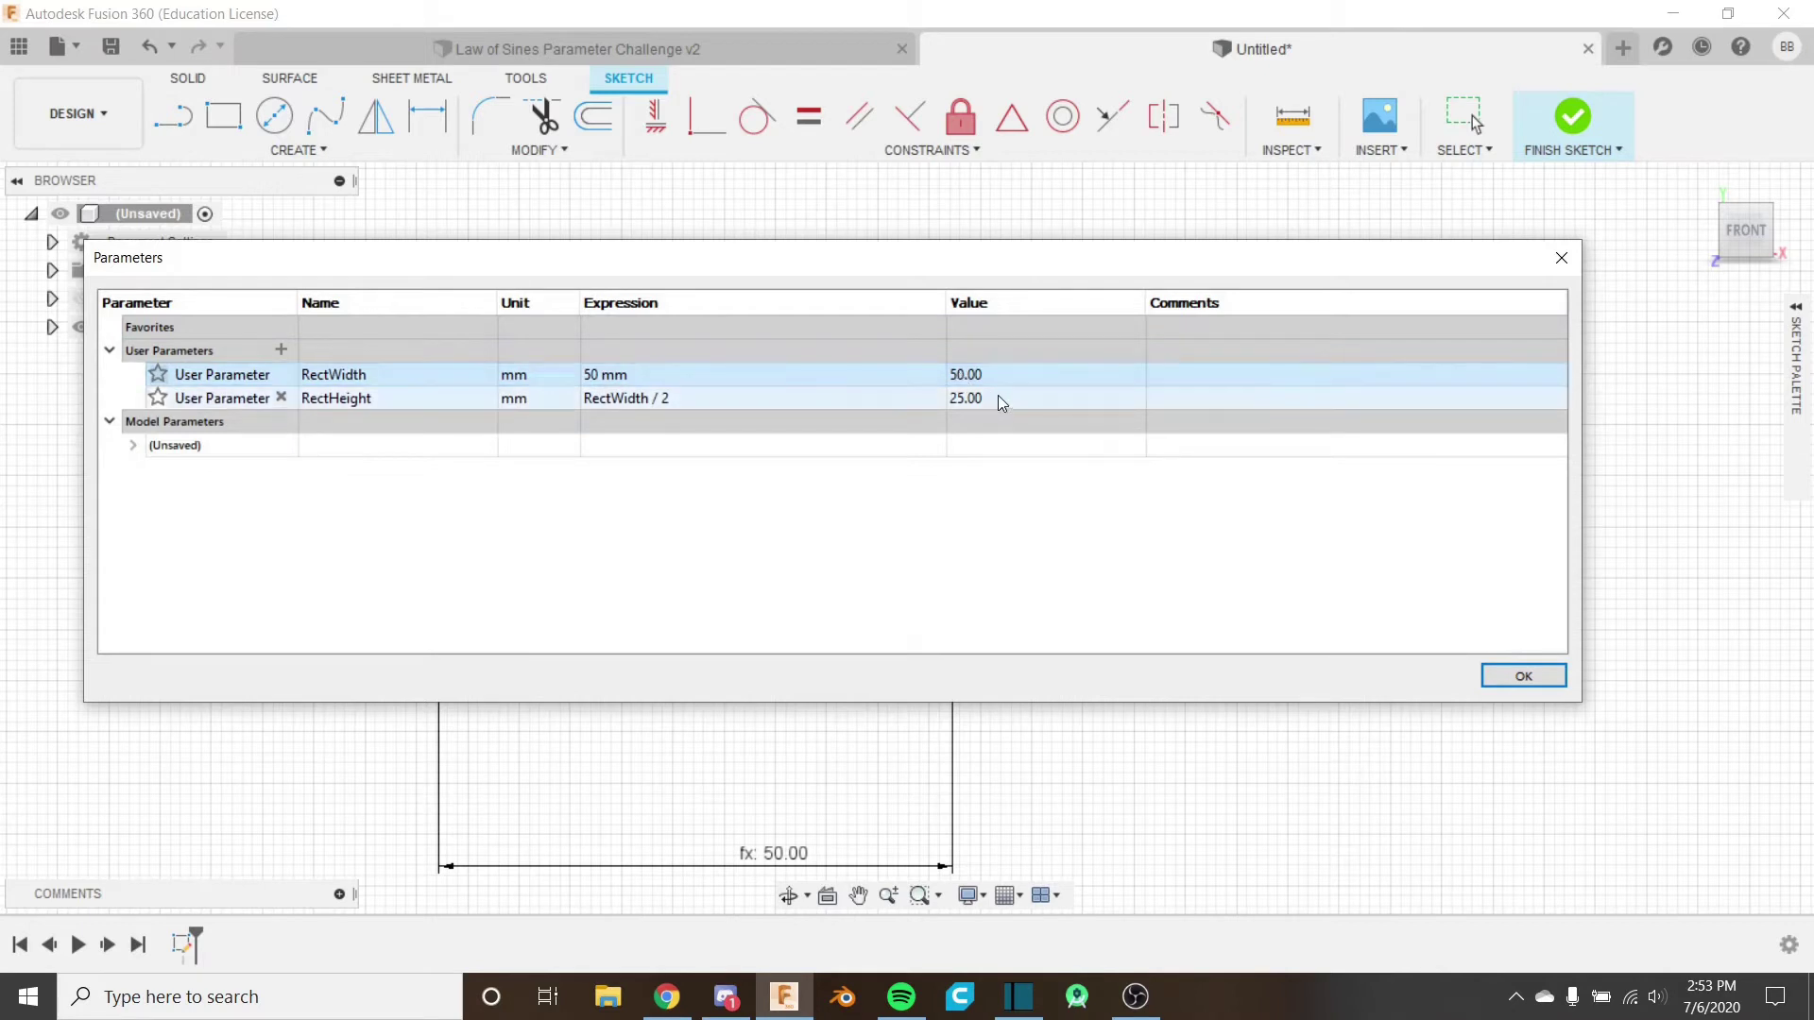
pyautogui.click(624, 377)
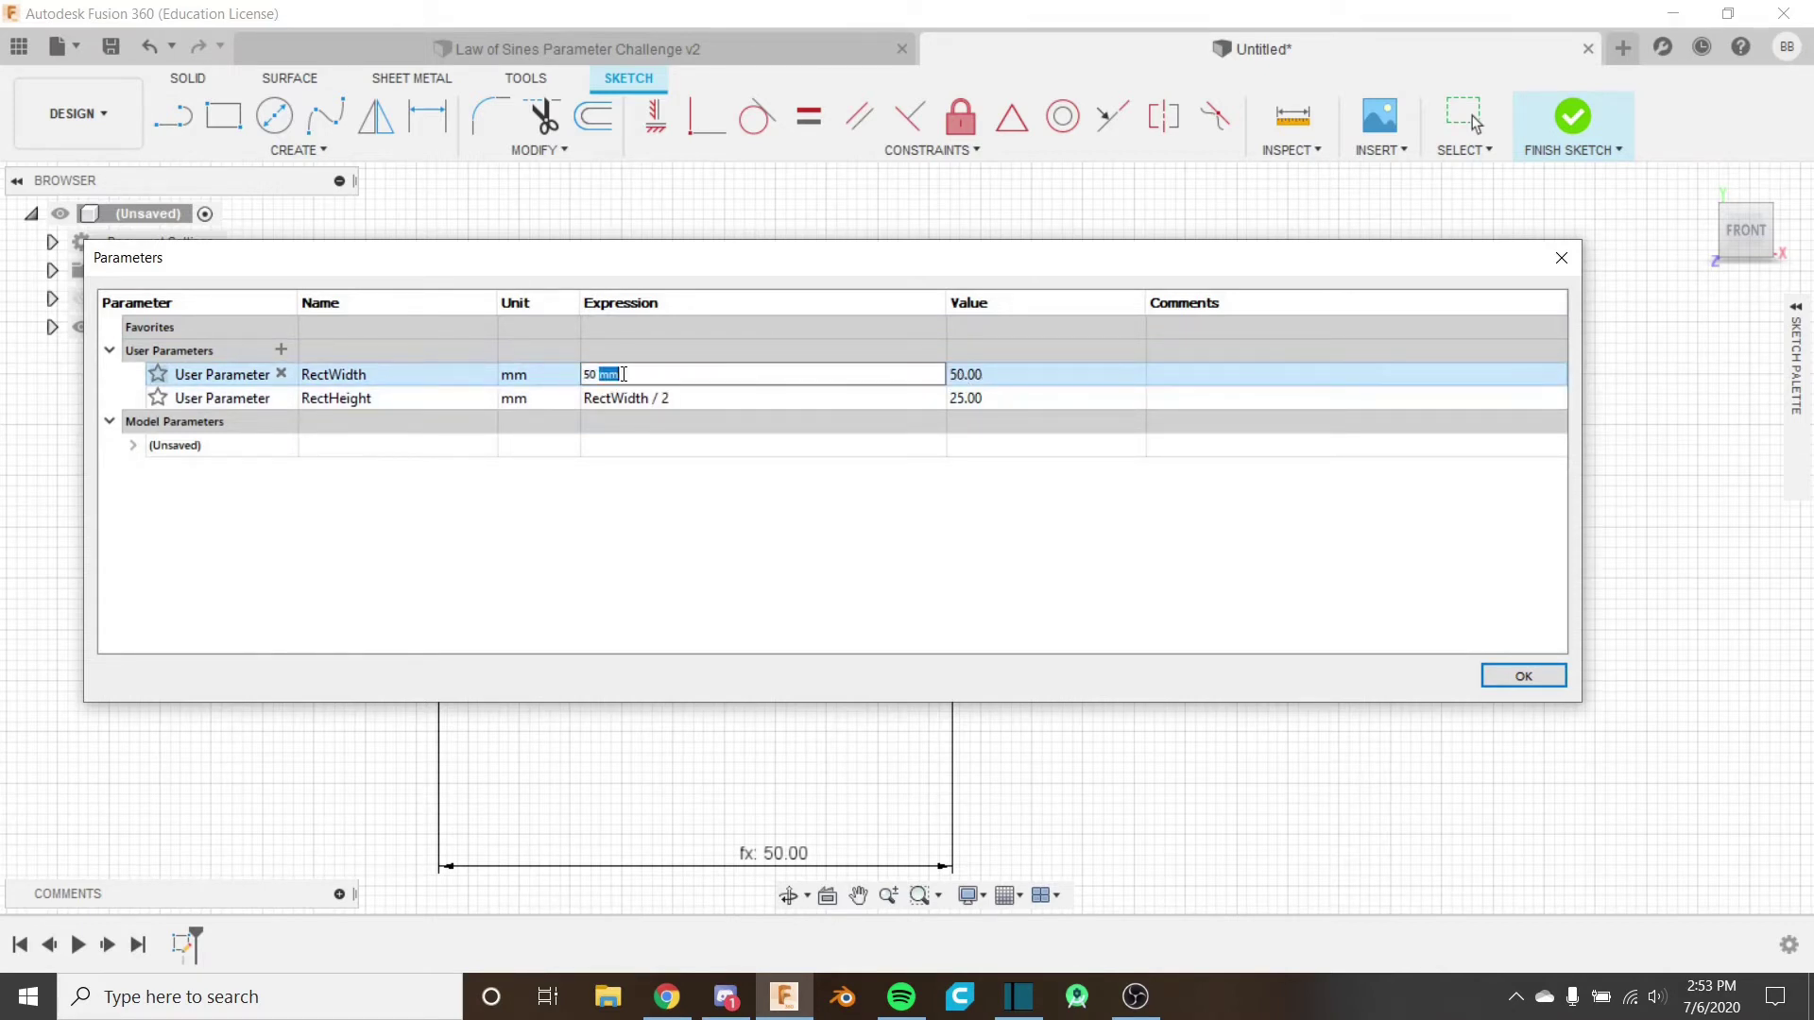
pyautogui.doubleClick(623, 375)
pyautogui.click(623, 374)
pyautogui.press('BackSpace')
pyautogui.press('BackSpace')
pyautogui.press('BackSpace')
pyautogui.press('BackSpace')
pyautogui.write('1')
pyautogui.press('Return')
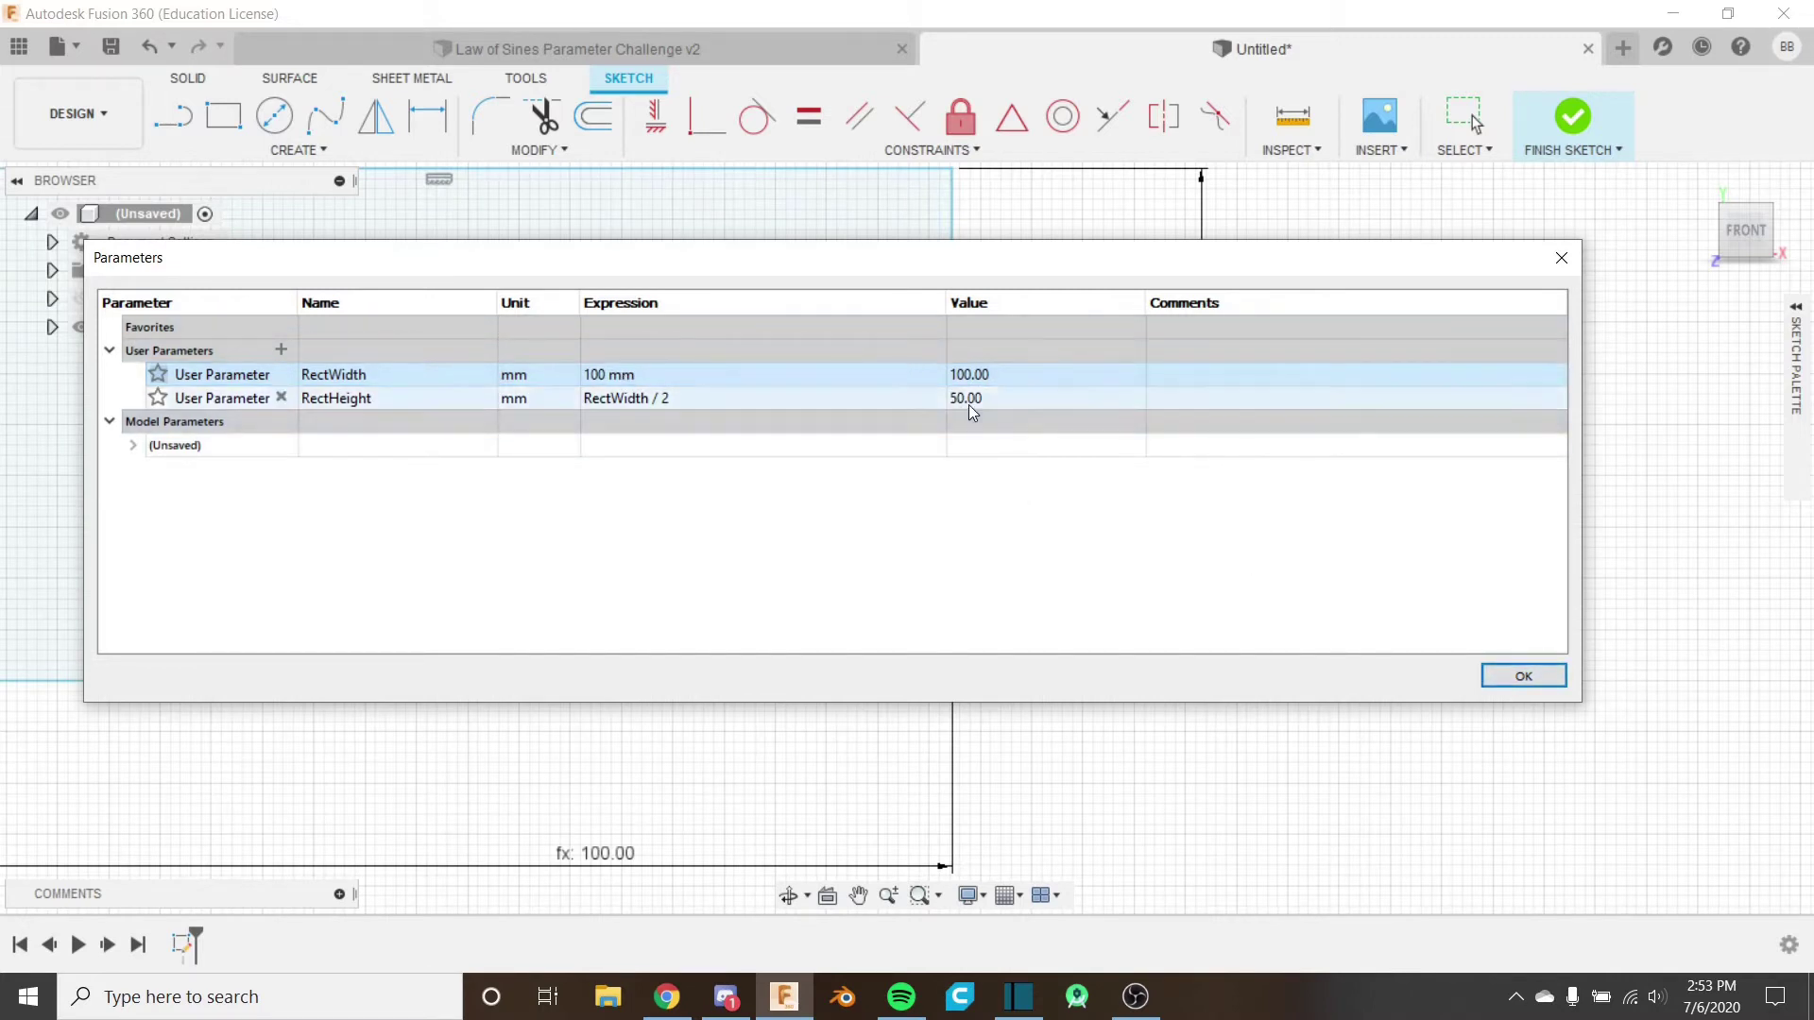
pyautogui.click(1536, 676)
pyautogui.press('F6')
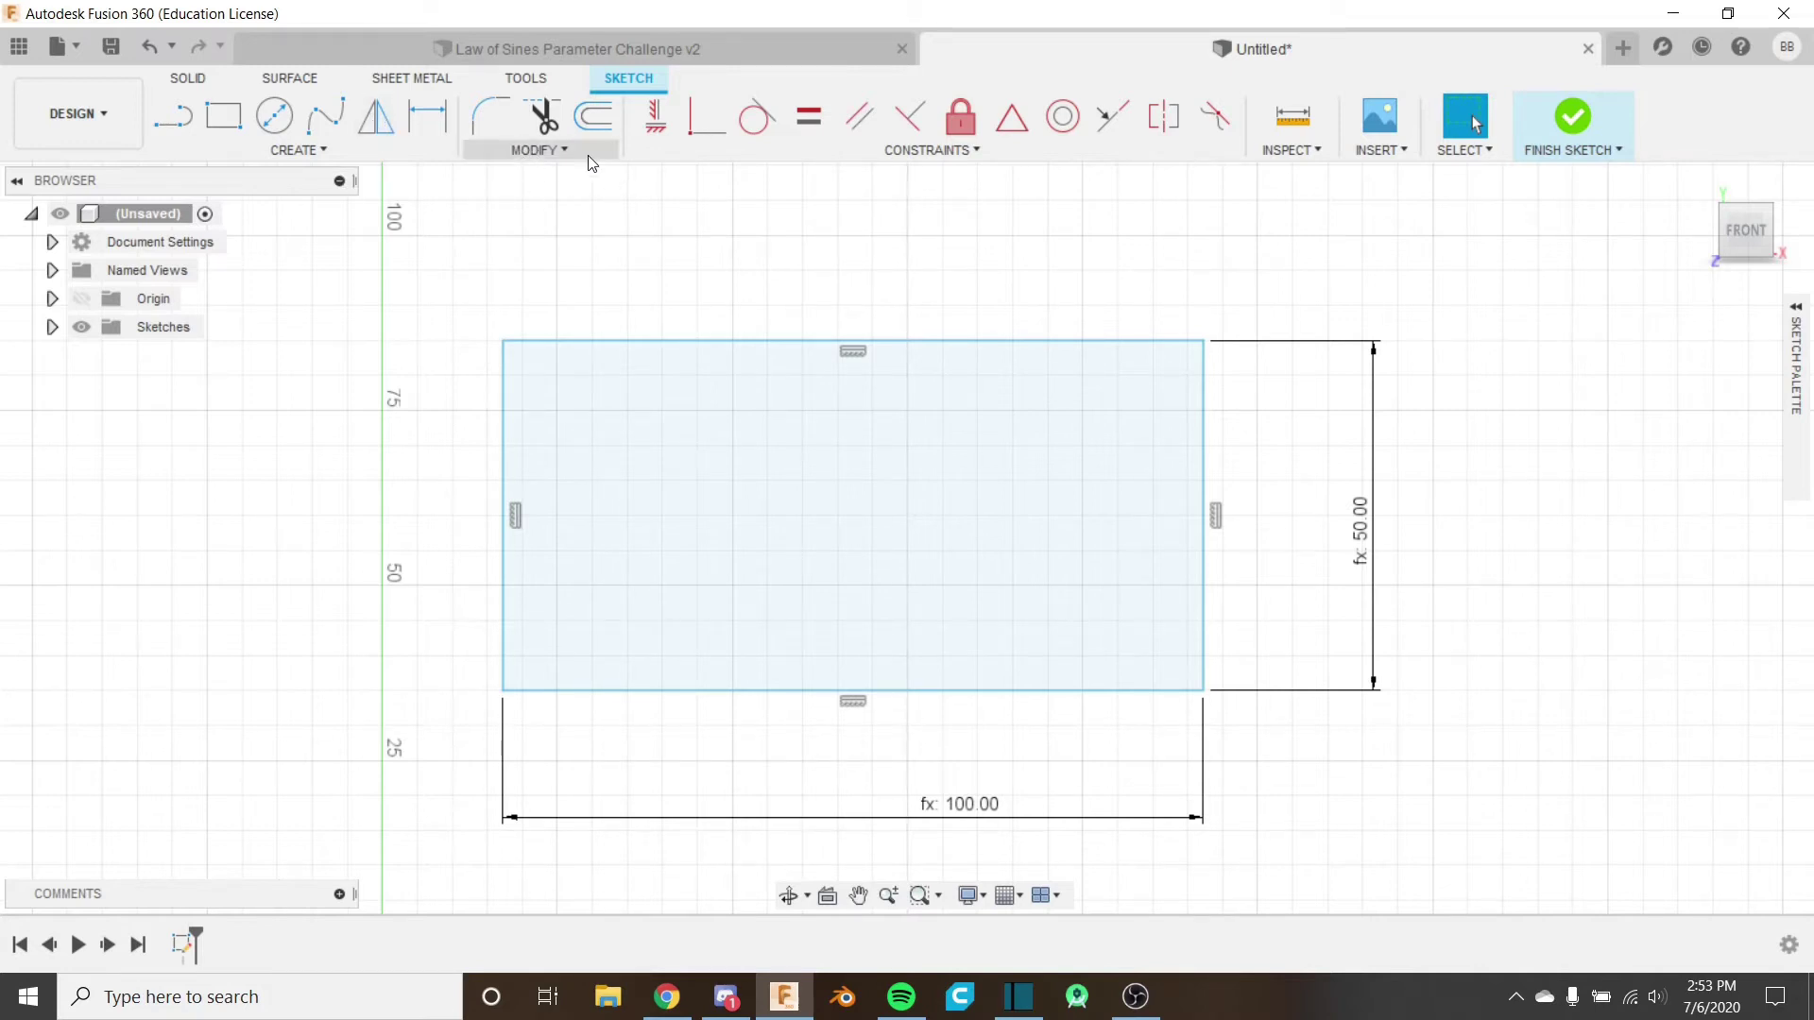
pyautogui.scroll(-1, 688, 220)
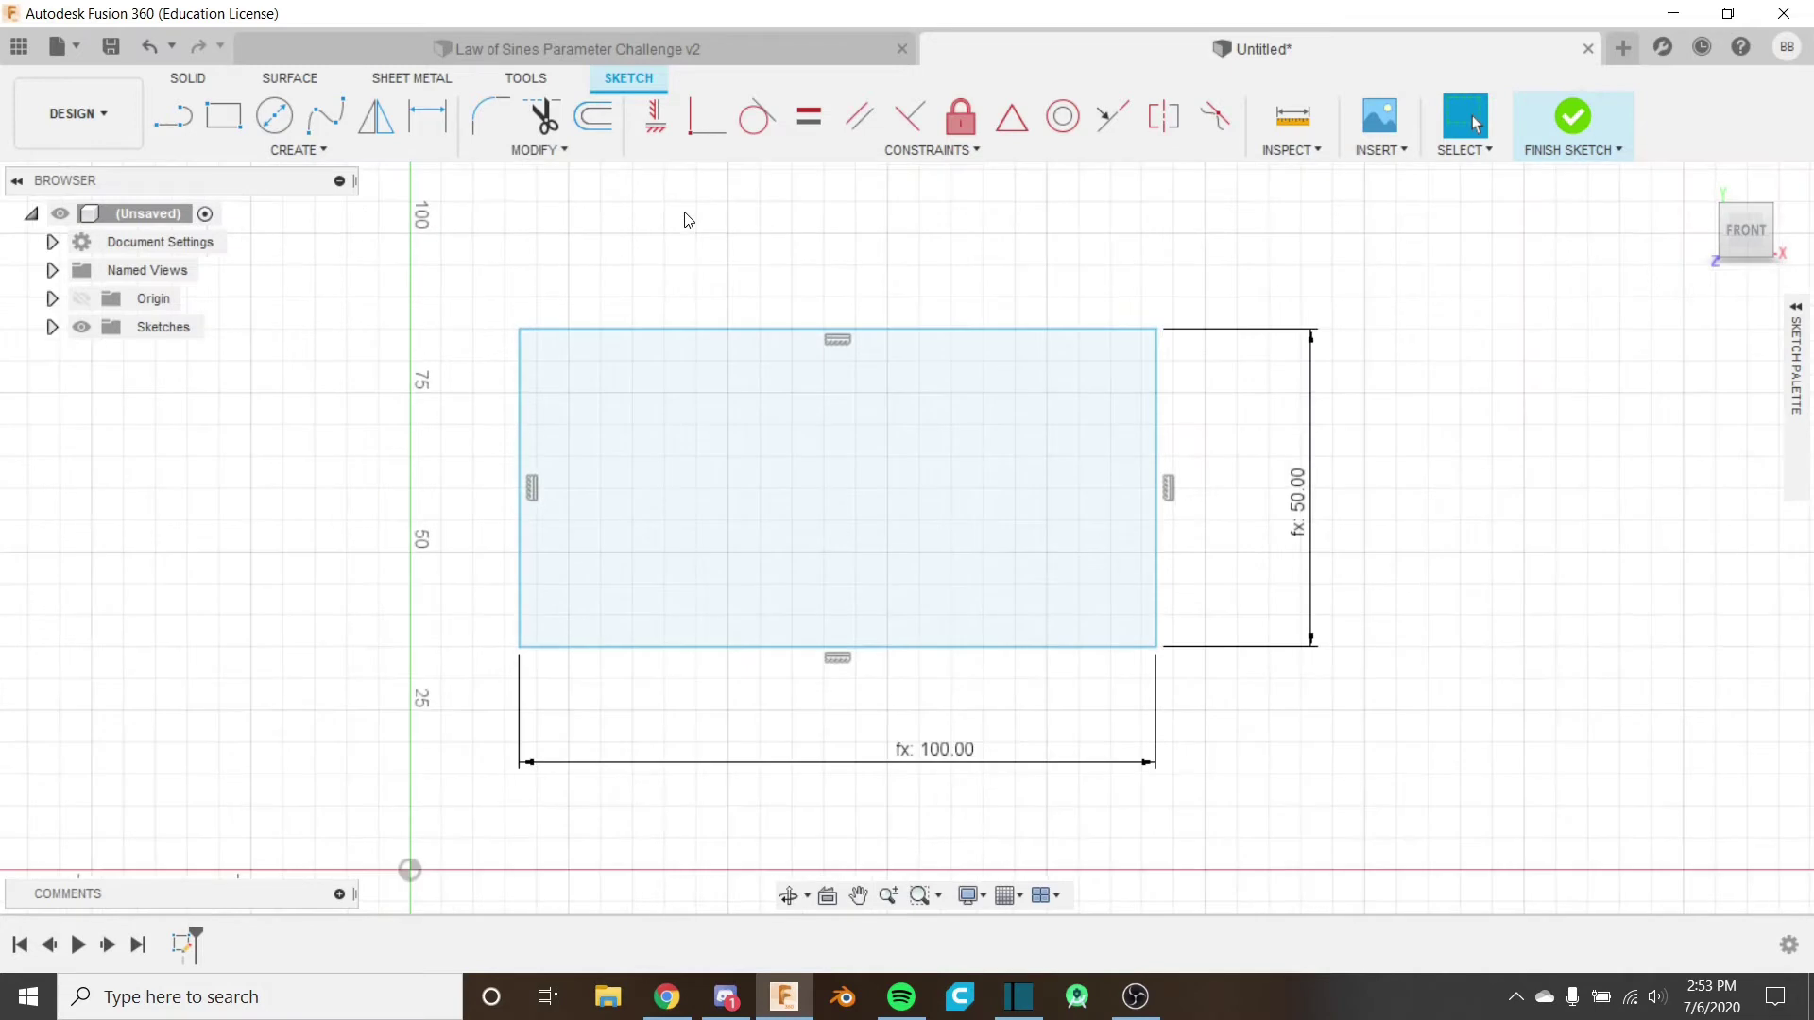
pyautogui.moveTo(680, 230); pyautogui.dragTo(576, 259, button='middle')
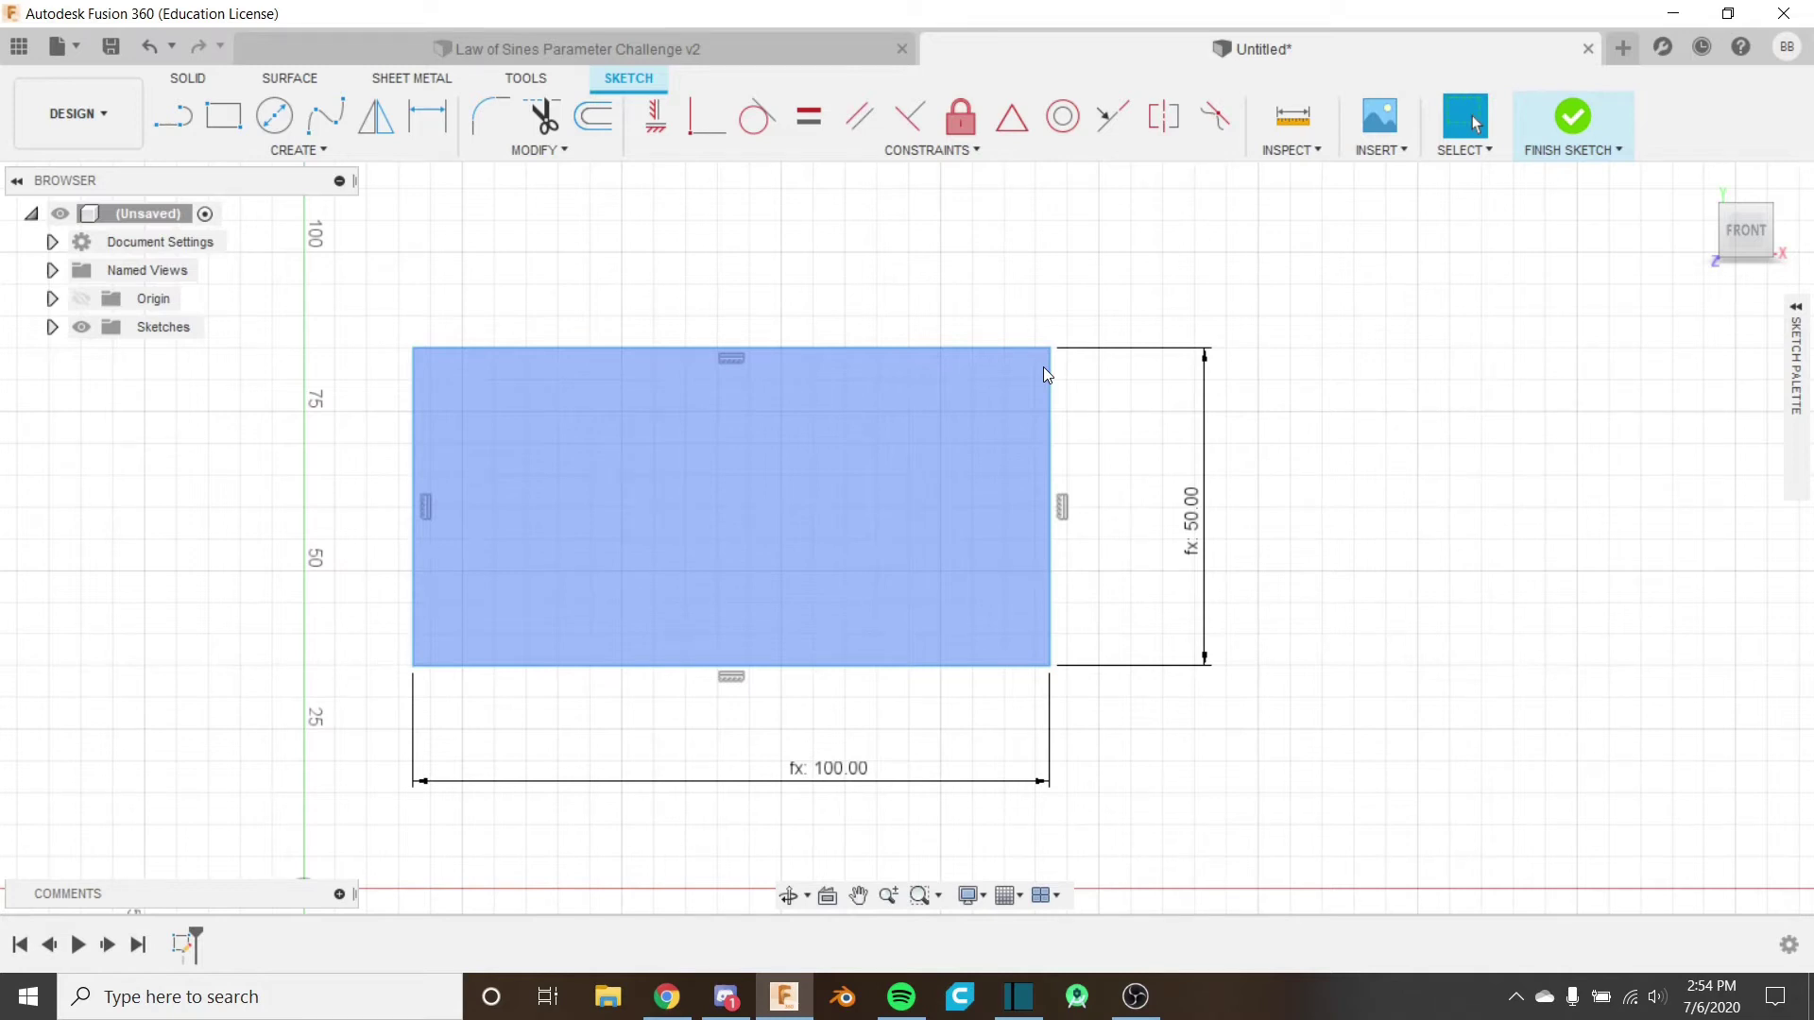
pyautogui.scroll(2, 1138, 469)
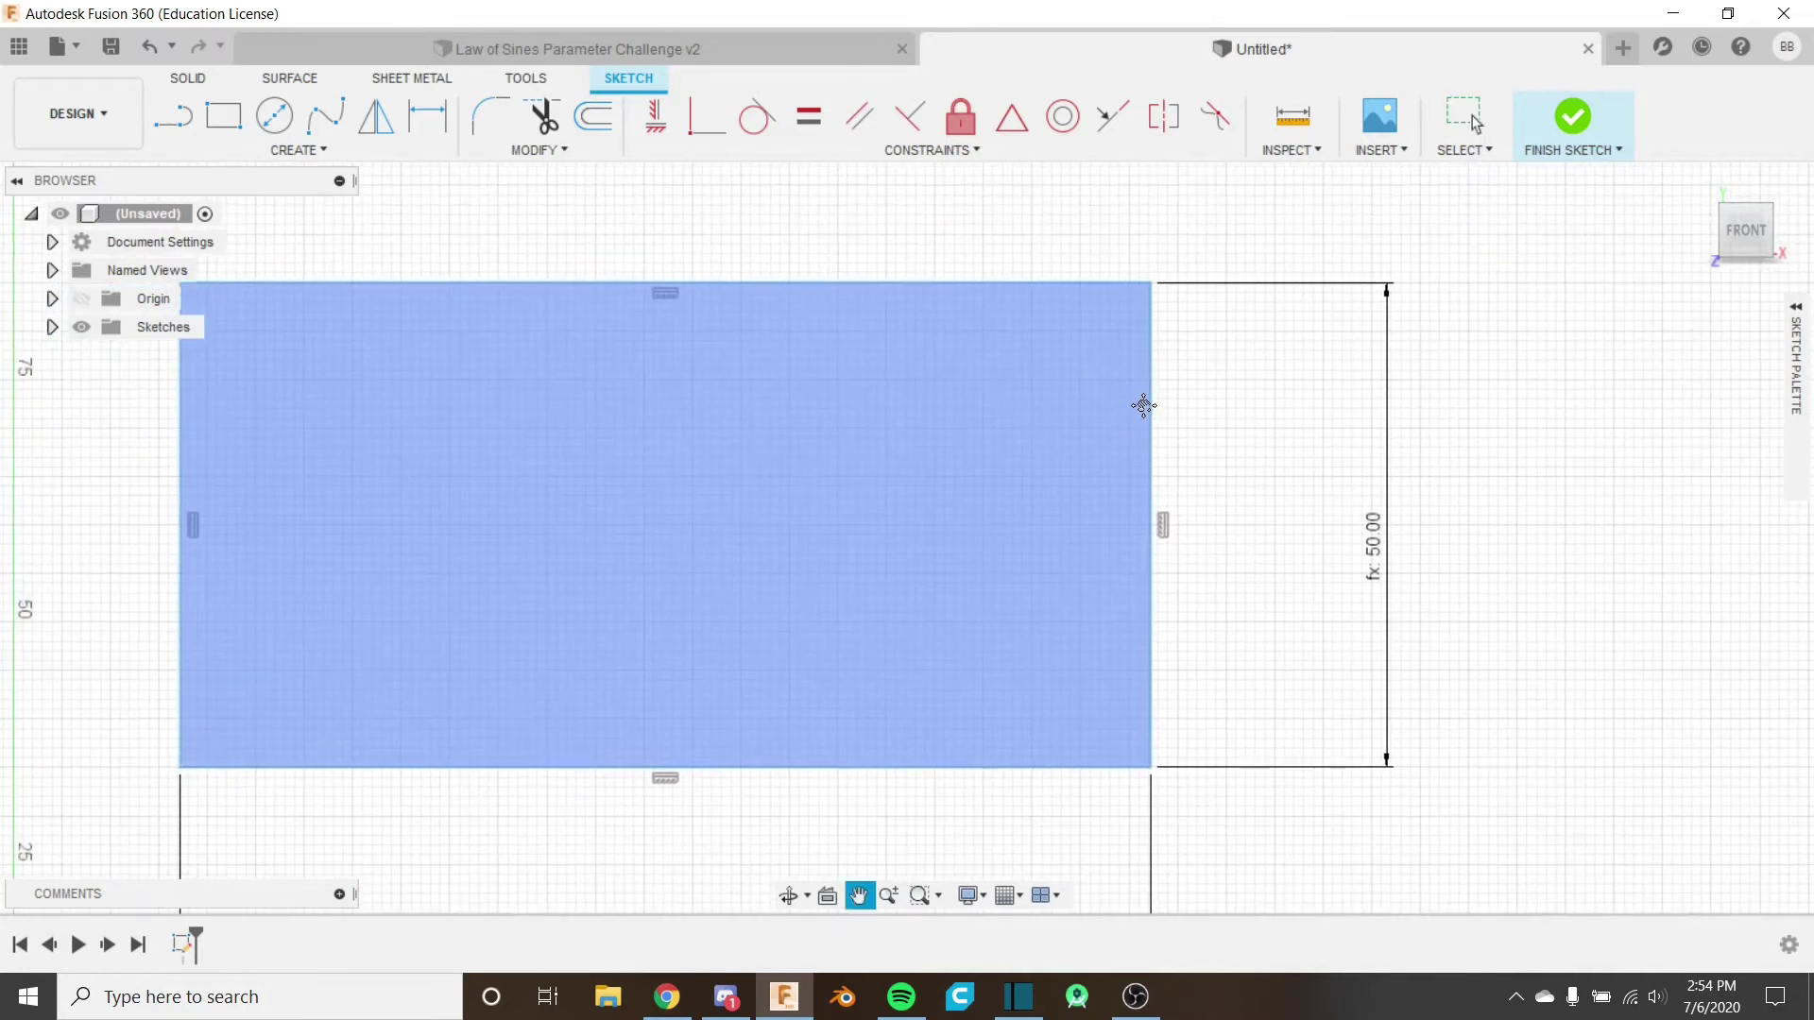
pyautogui.scroll(-1, 821, 336)
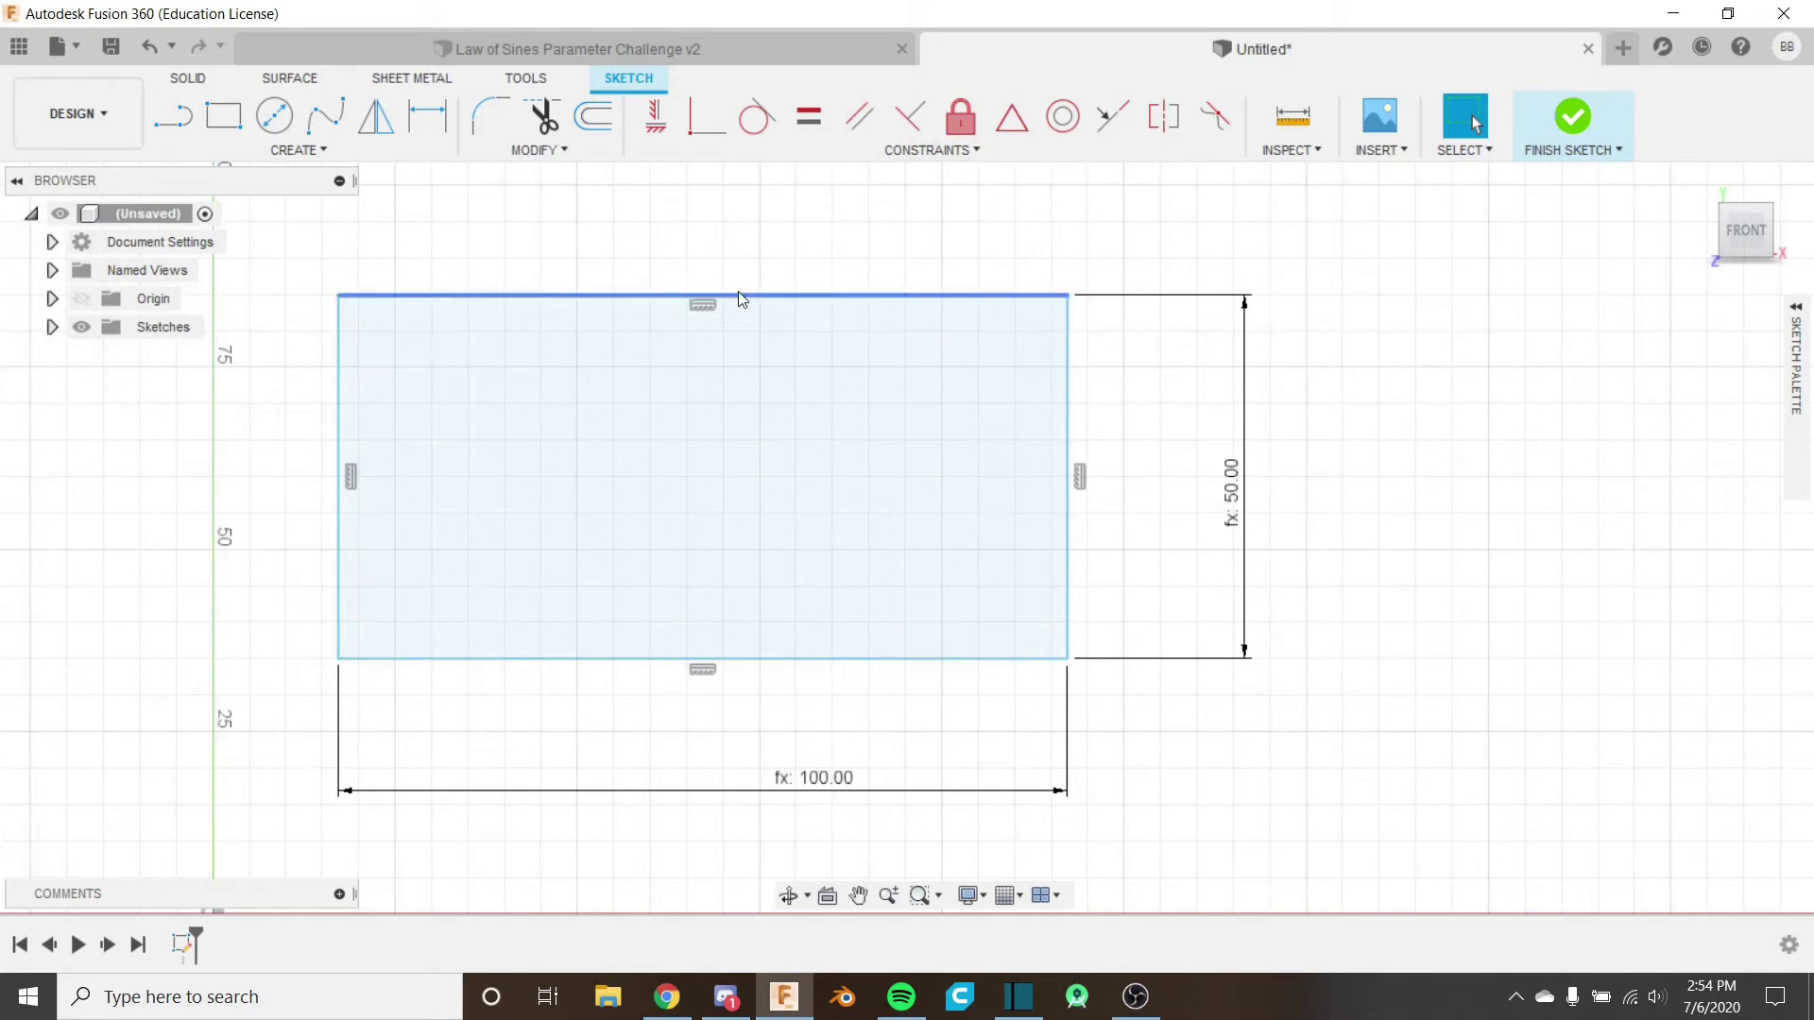
# Switch to the 'Law of Sines Parameter Challenge v2' document and zoom in on its triangle.
pyautogui.click(788, 45)
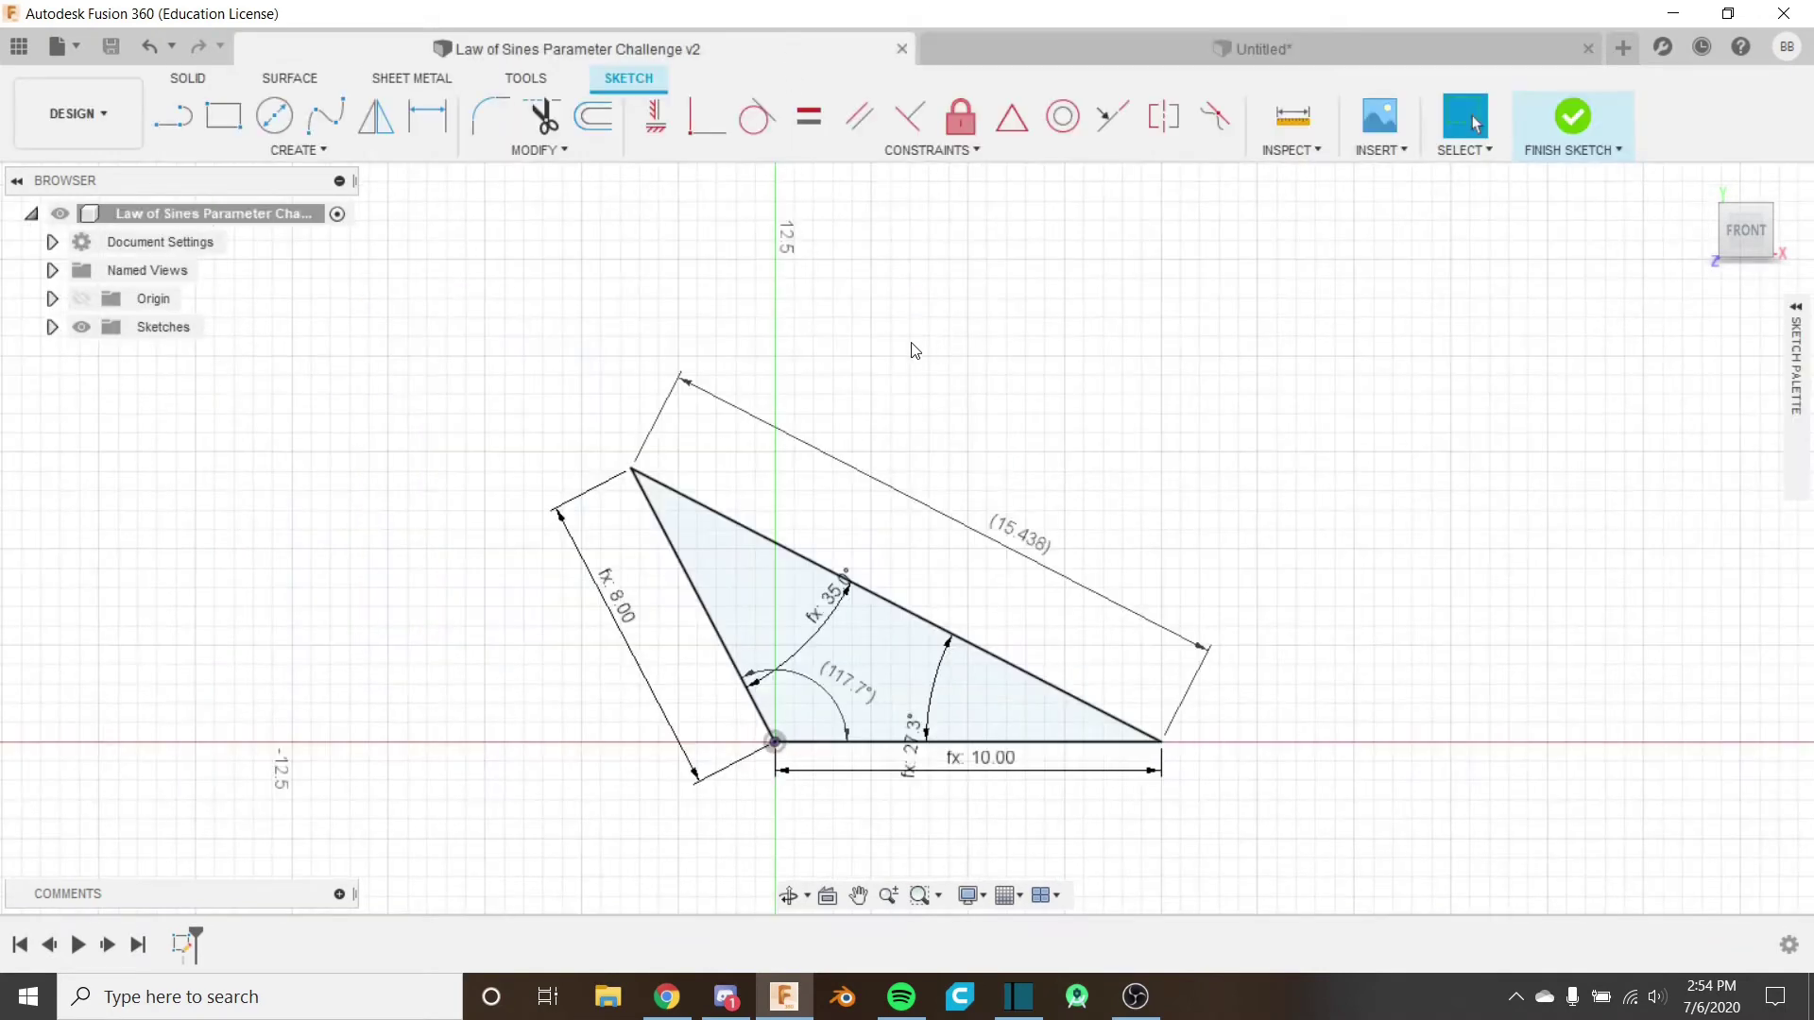
pyautogui.scroll(3, 971, 529)
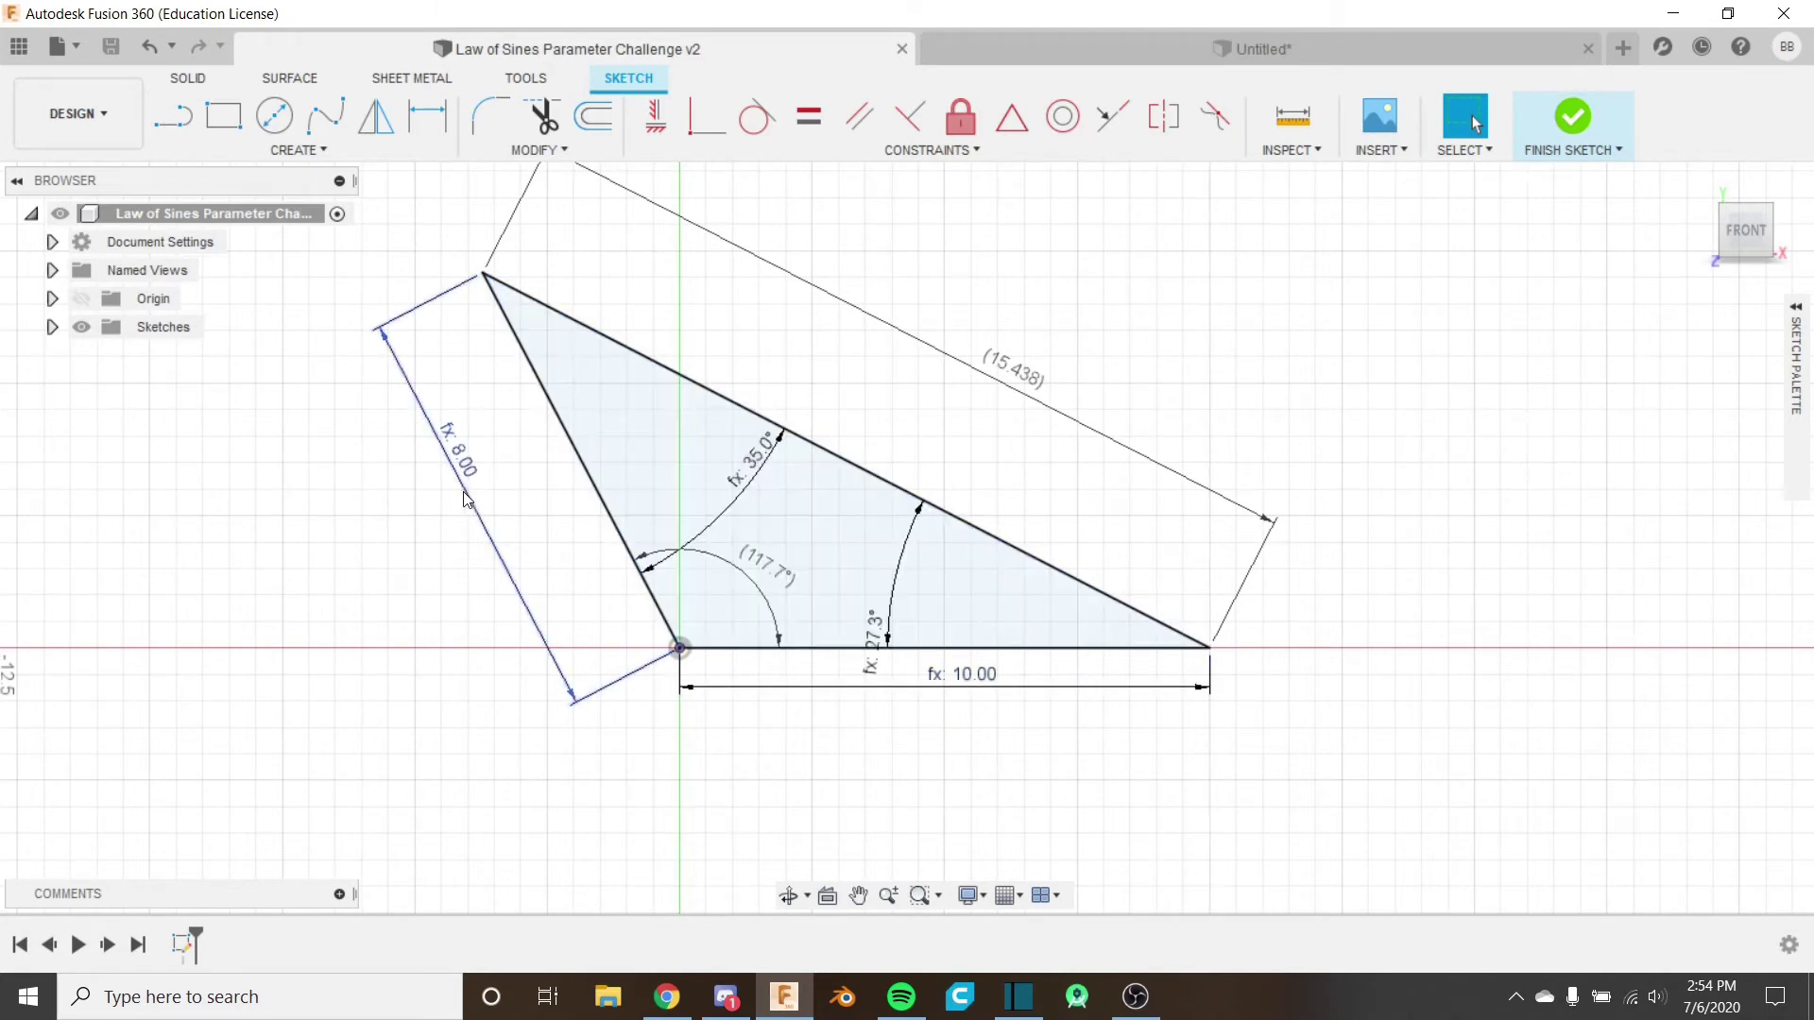
pyautogui.click(539, 150)
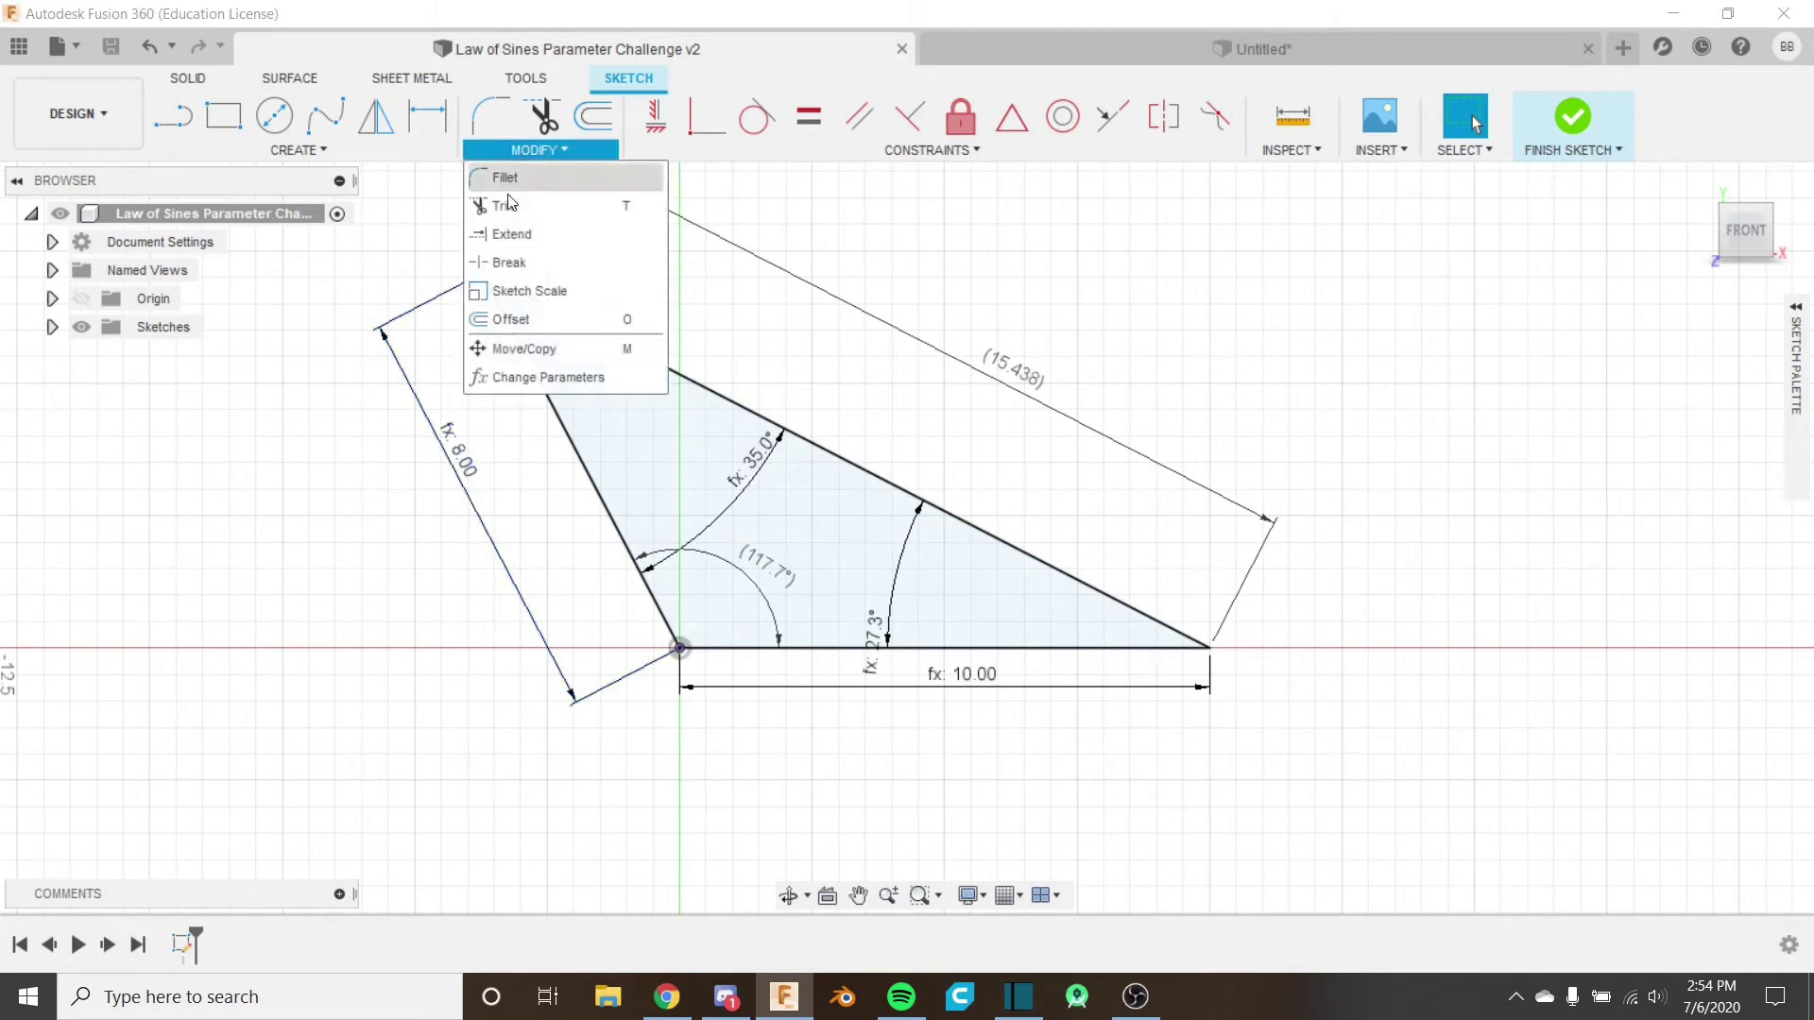
pyautogui.click(570, 376)
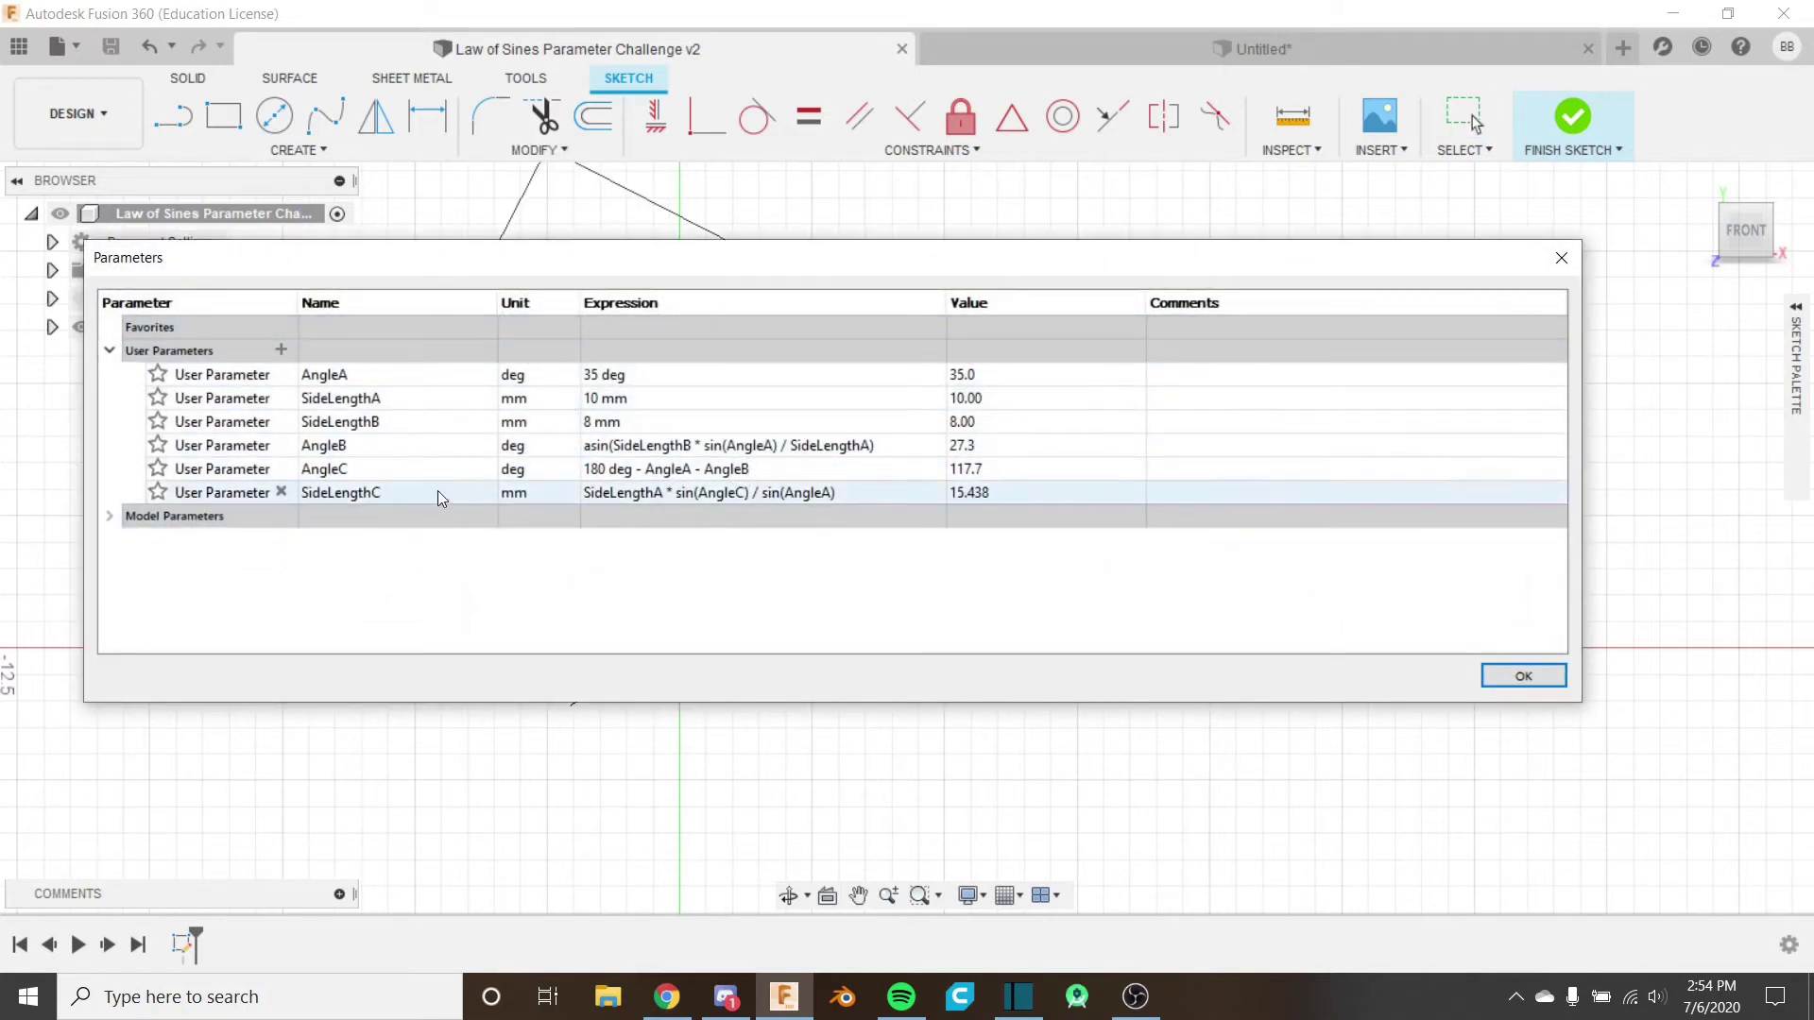
pyautogui.click(1521, 676)
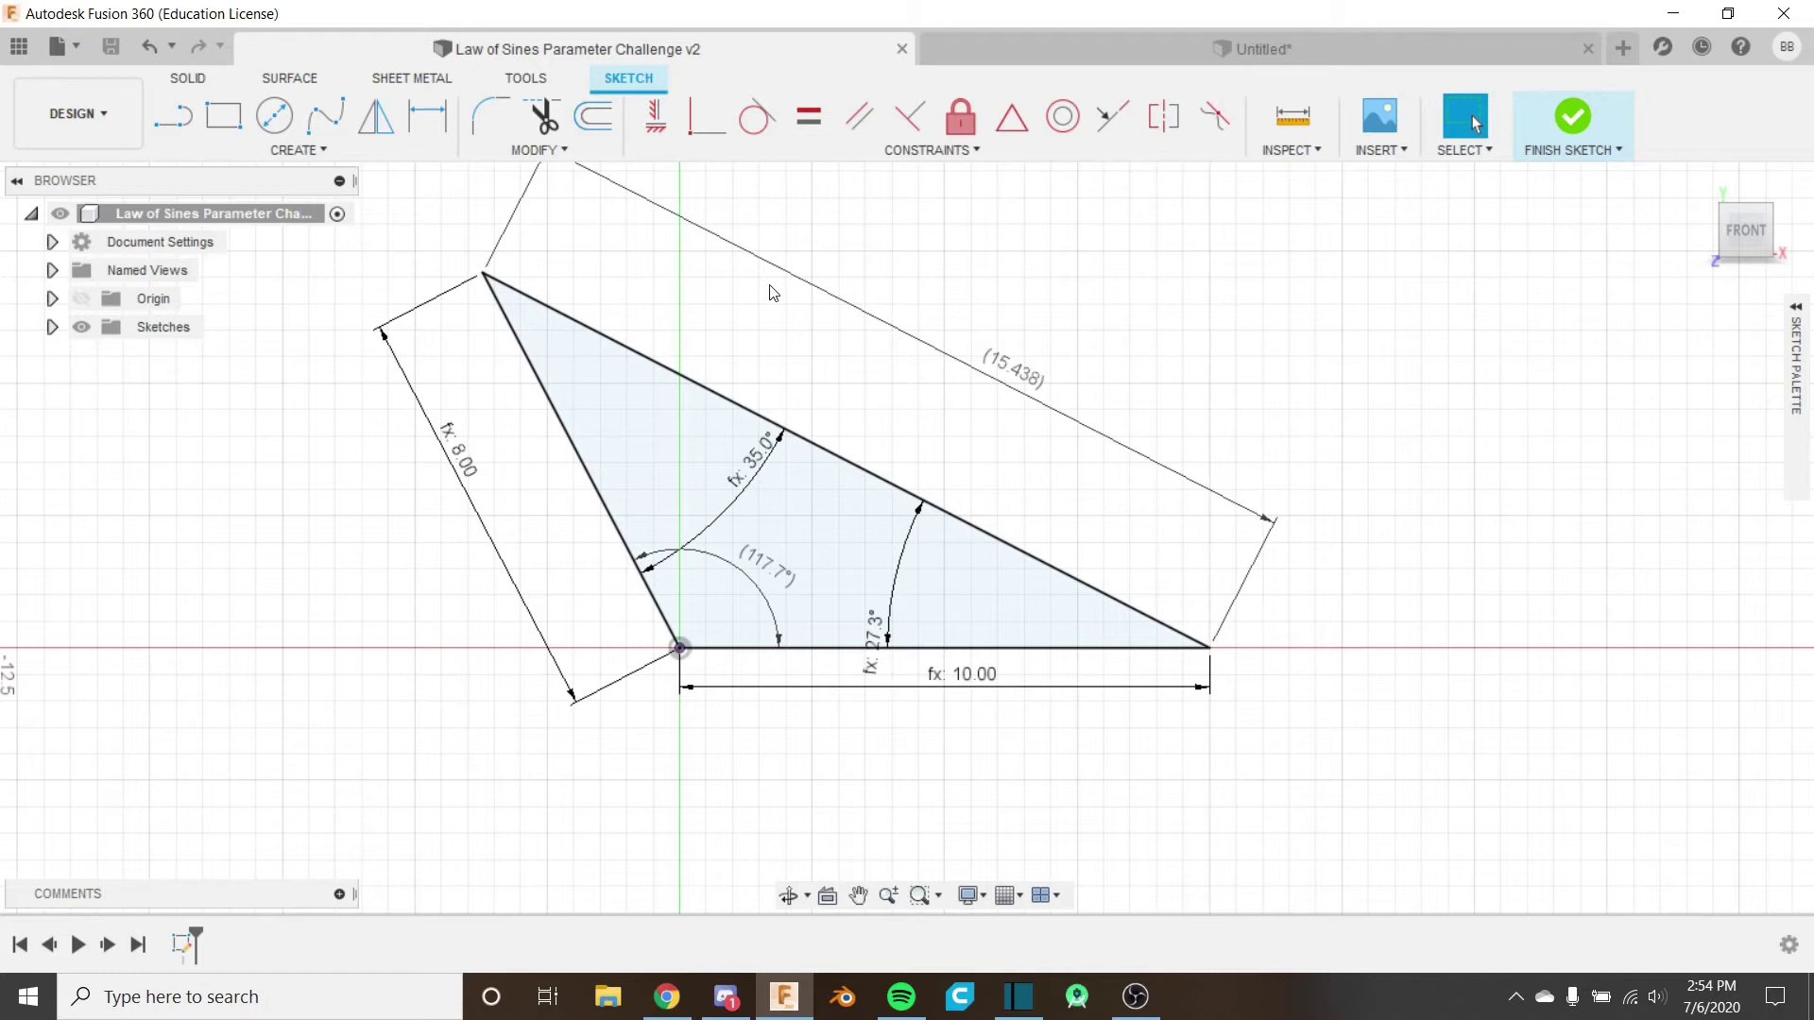
pyautogui.moveTo(823, 340); pyautogui.dragTo(815, 392, button='middle')
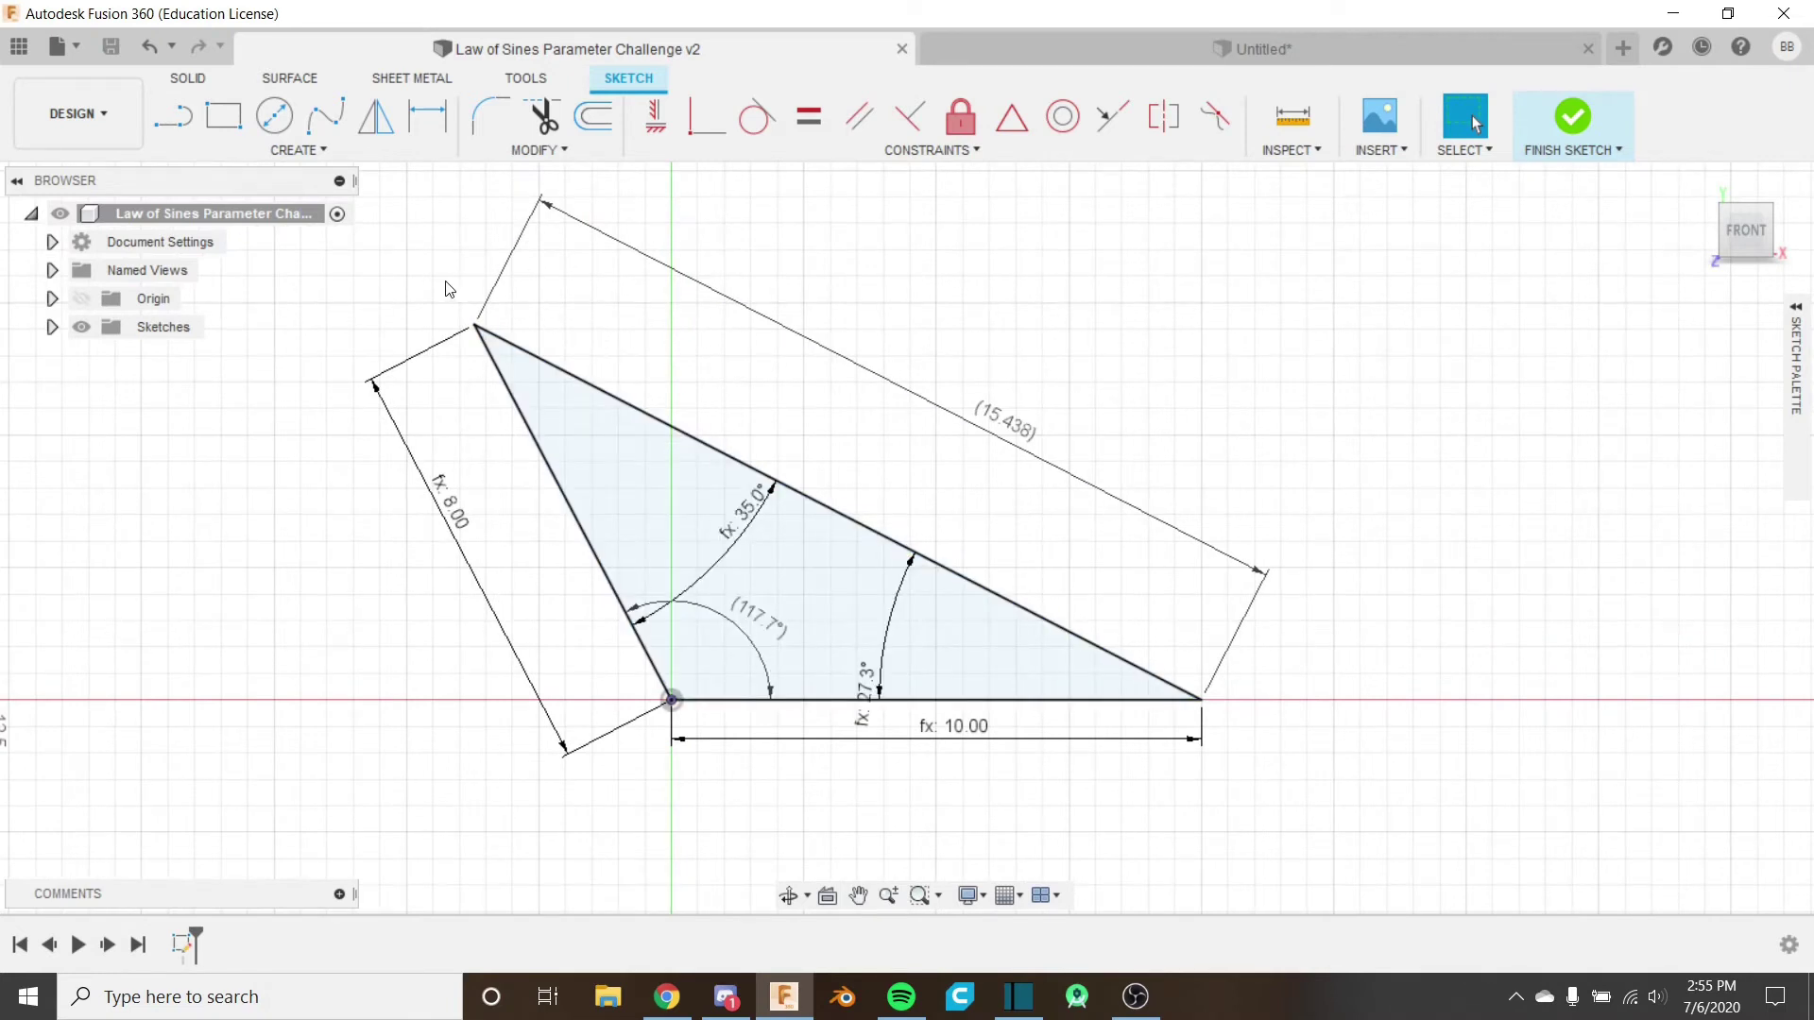
pyautogui.scroll(3, 591, 294)
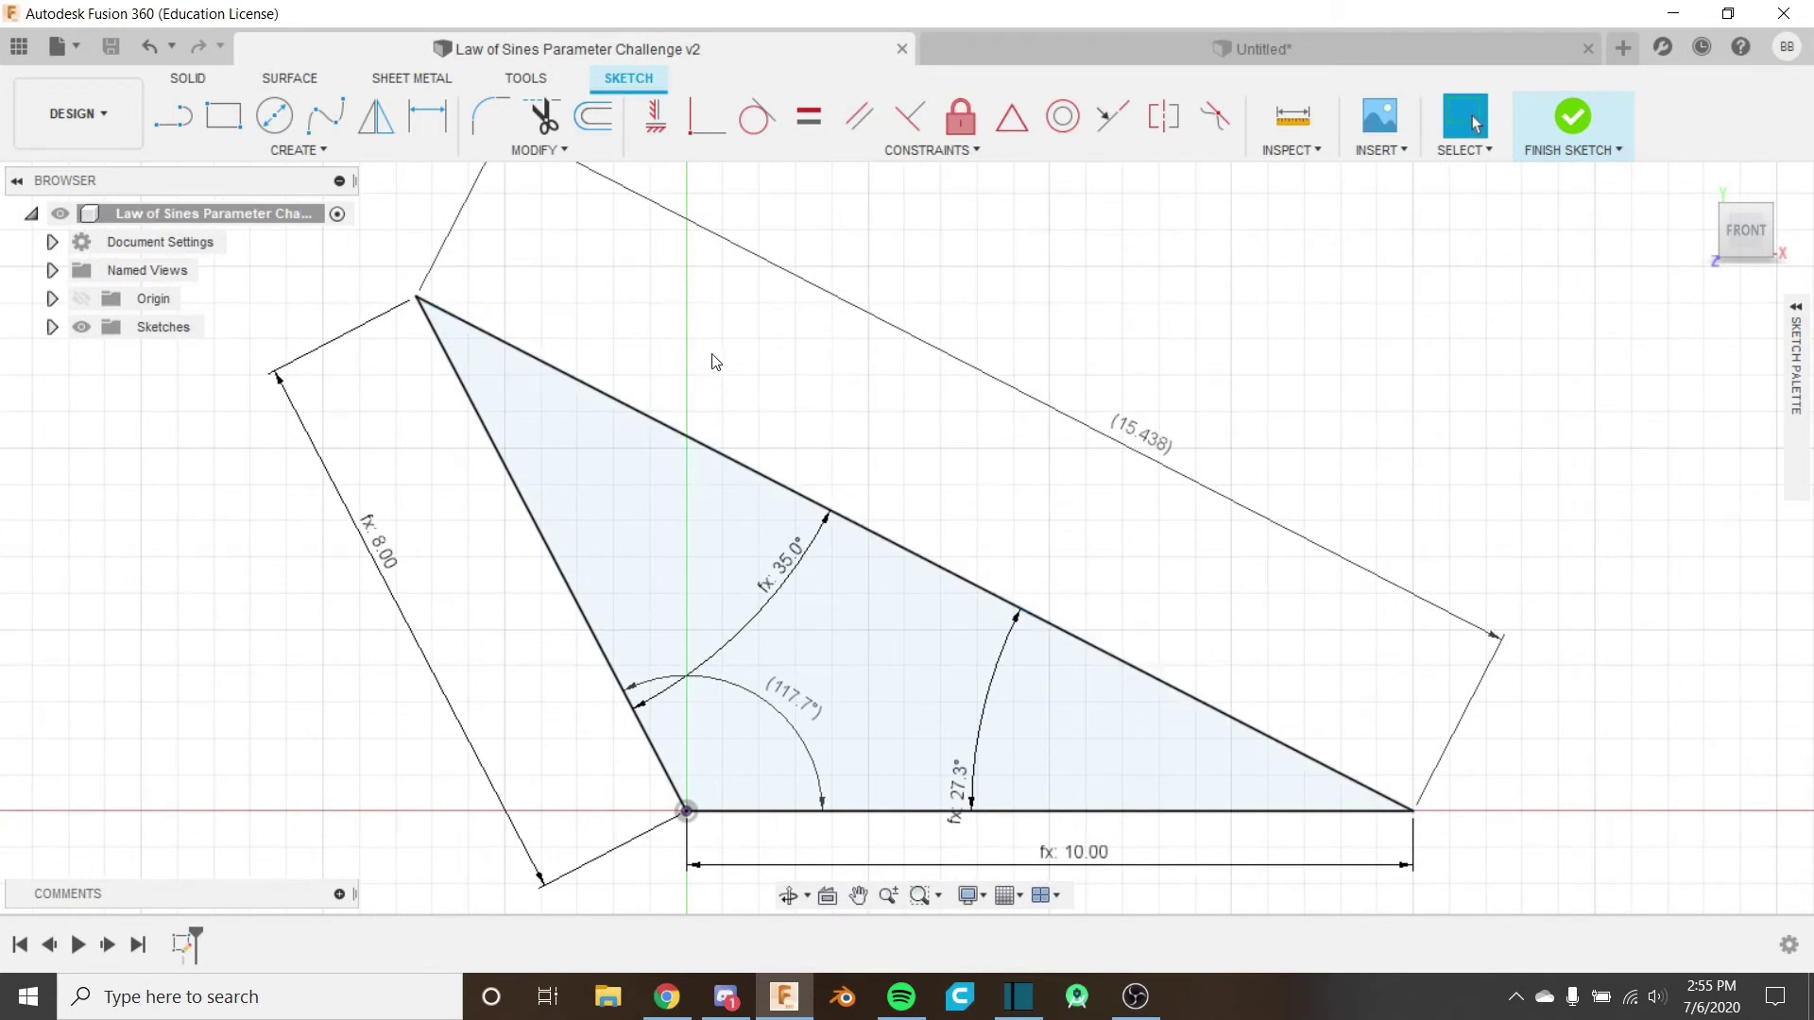
# Return to the Untitled design and delete the rectangle with its dimensions.
pyautogui.click(1124, 58)
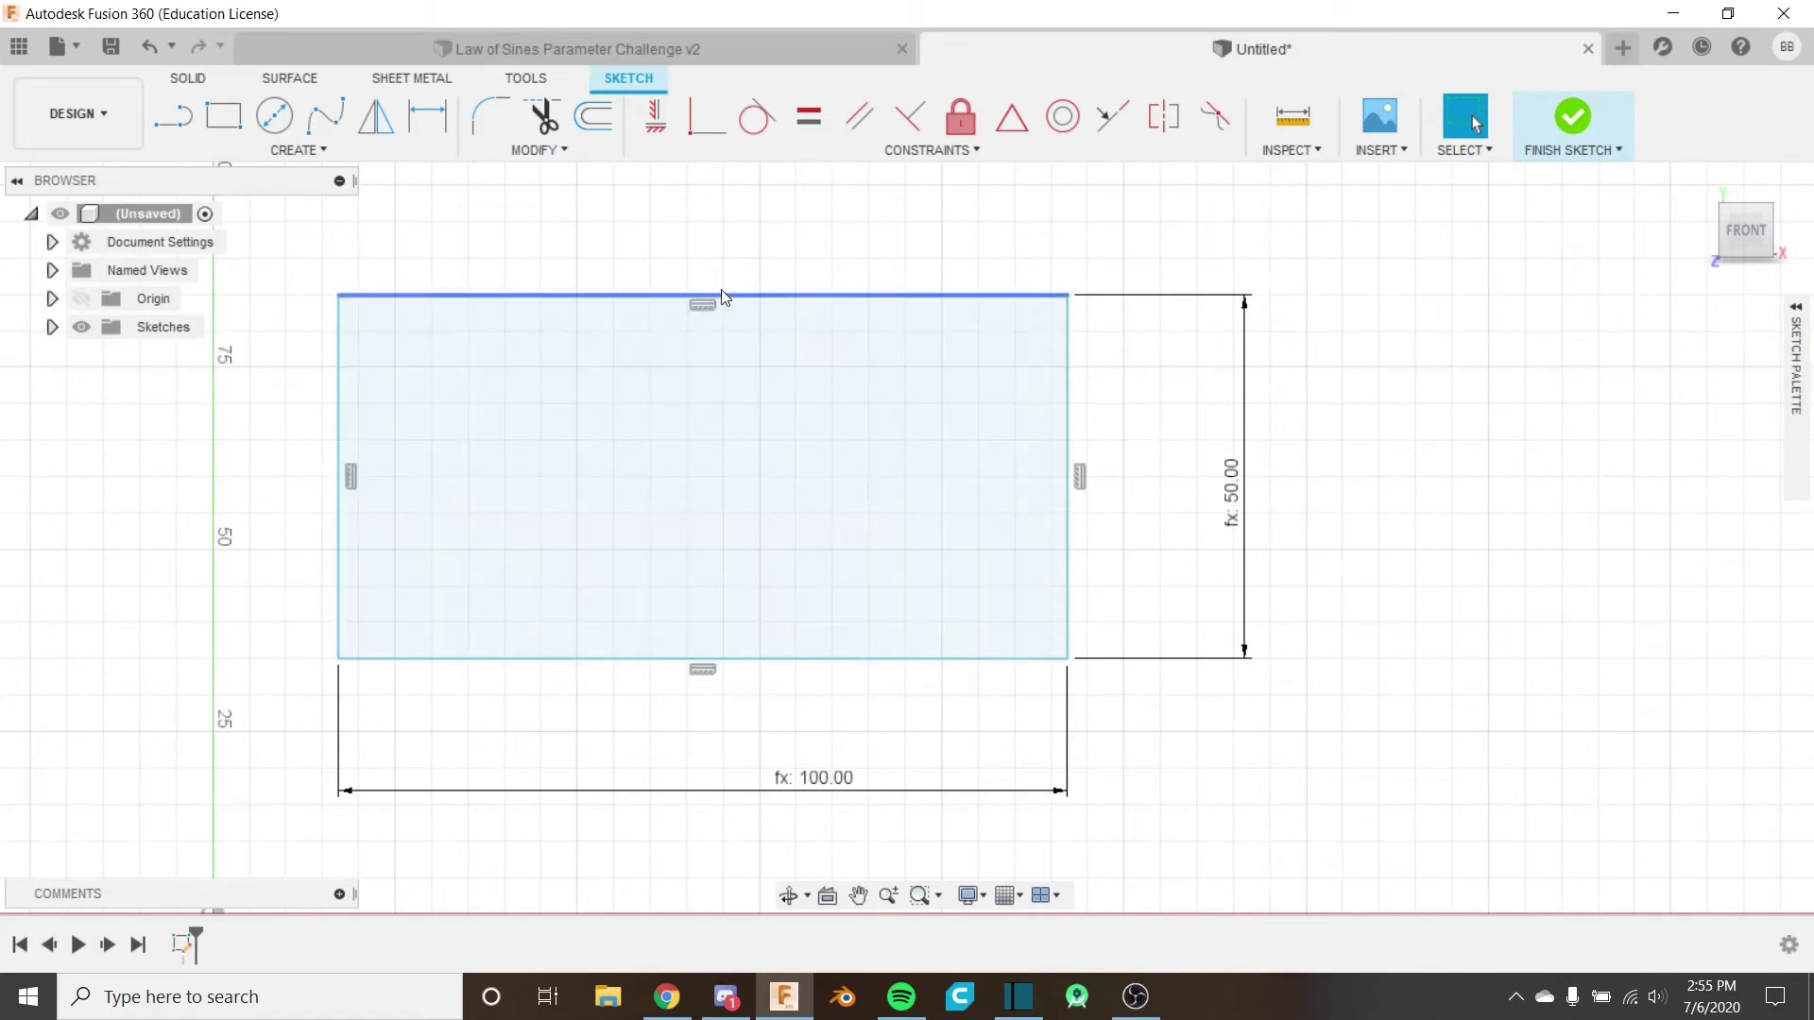
pyautogui.moveTo(331, 239); pyautogui.dragTo(1269, 802)
pyautogui.rightClick(1328, 751)
pyautogui.click(1262, 712)
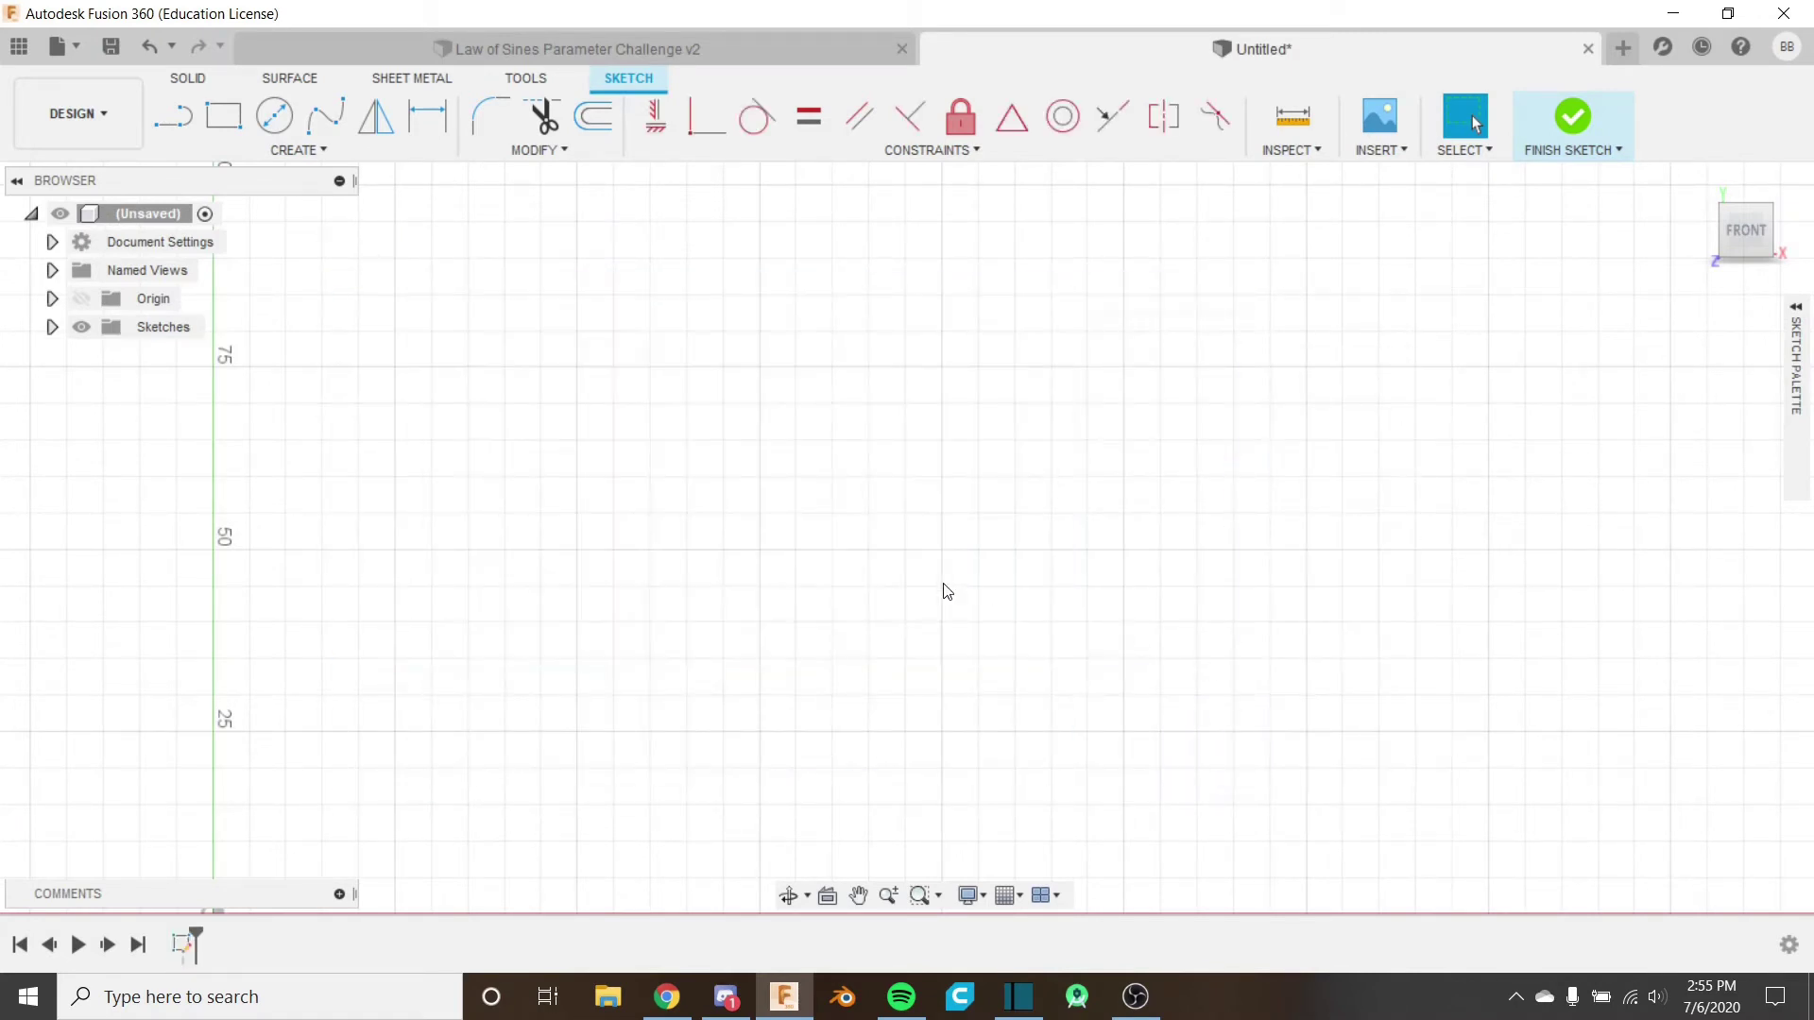
pyautogui.scroll(-4, 943, 587)
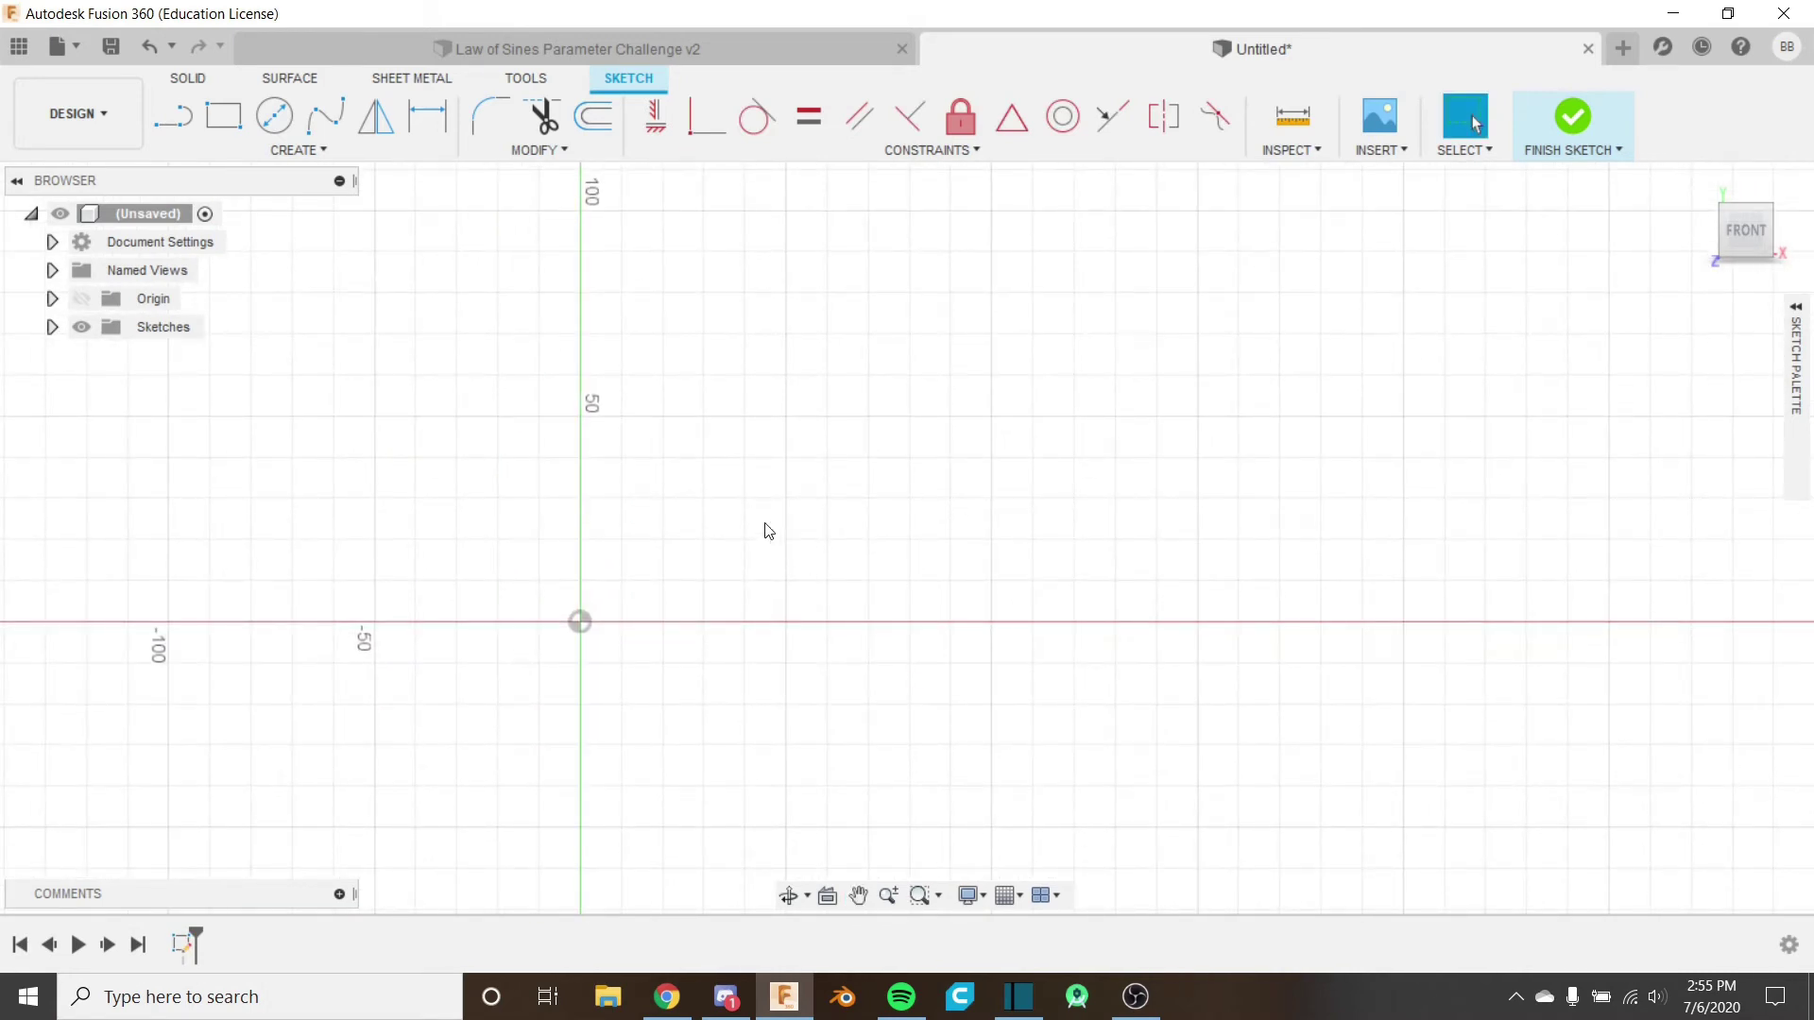
pyautogui.scroll(3, 696, 526)
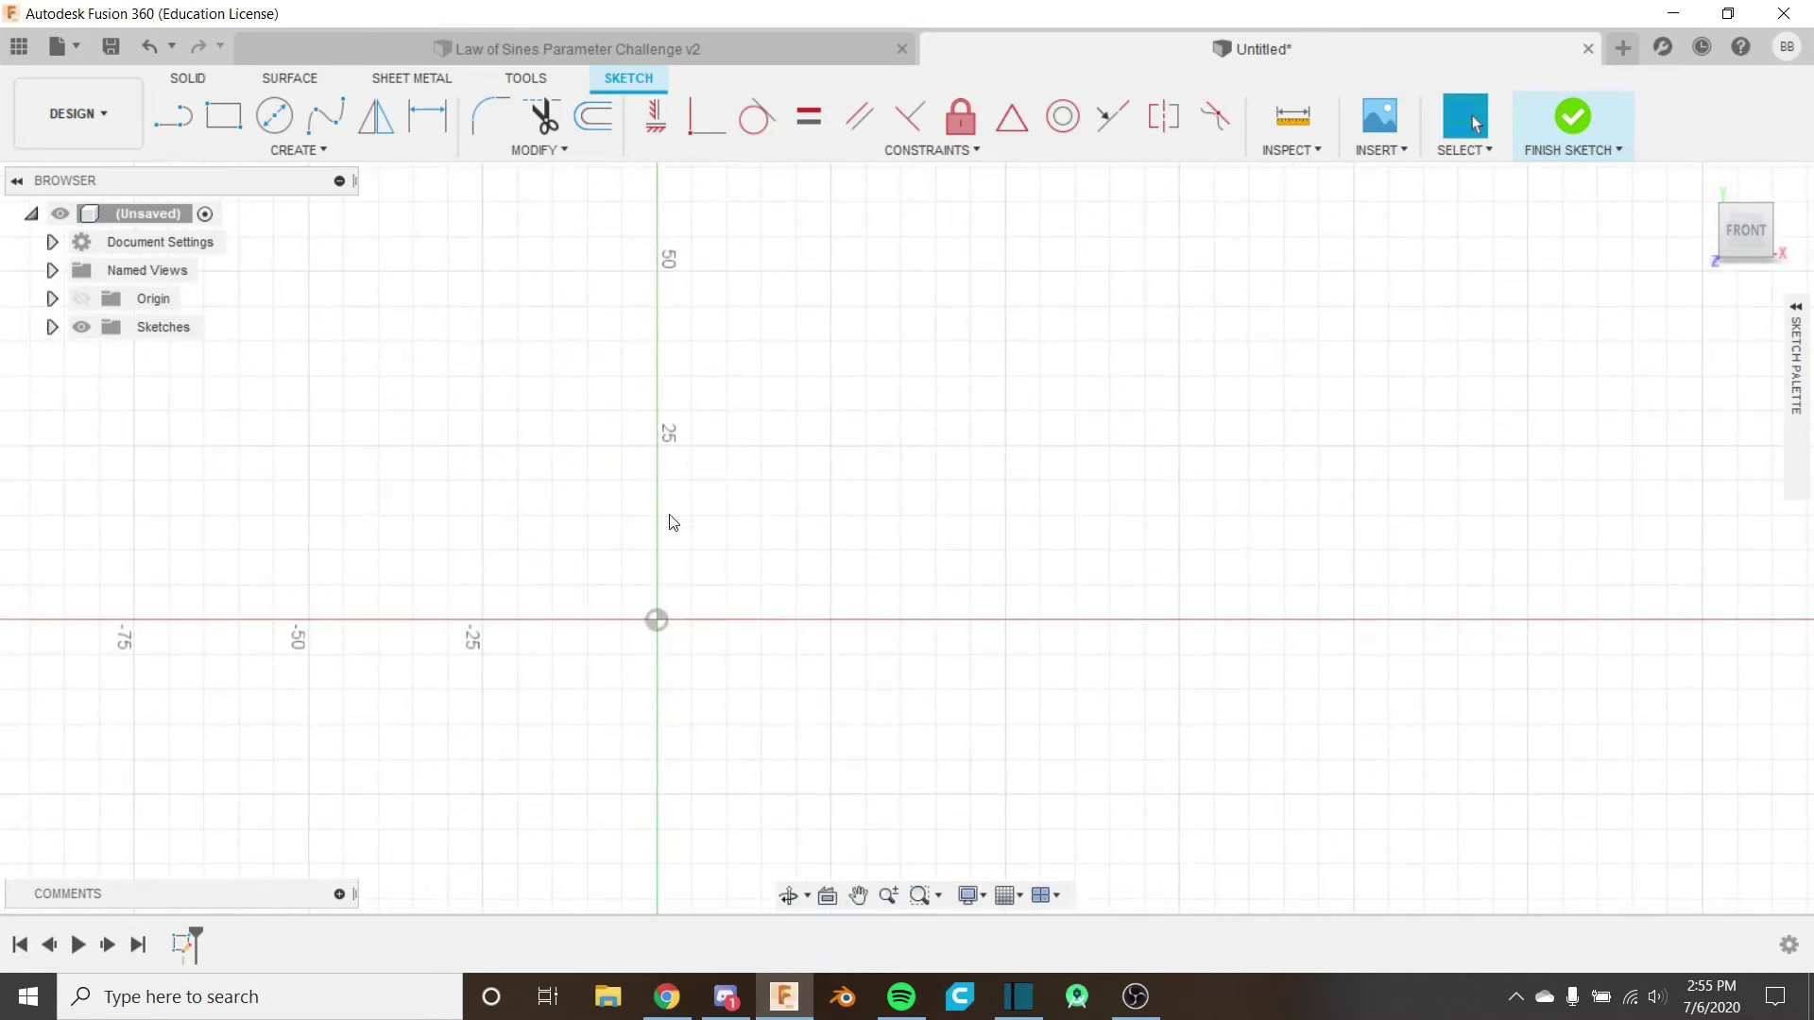
# In Change Parameters, delete RectHeight first, then RectWidth.
pyautogui.click(571, 153)
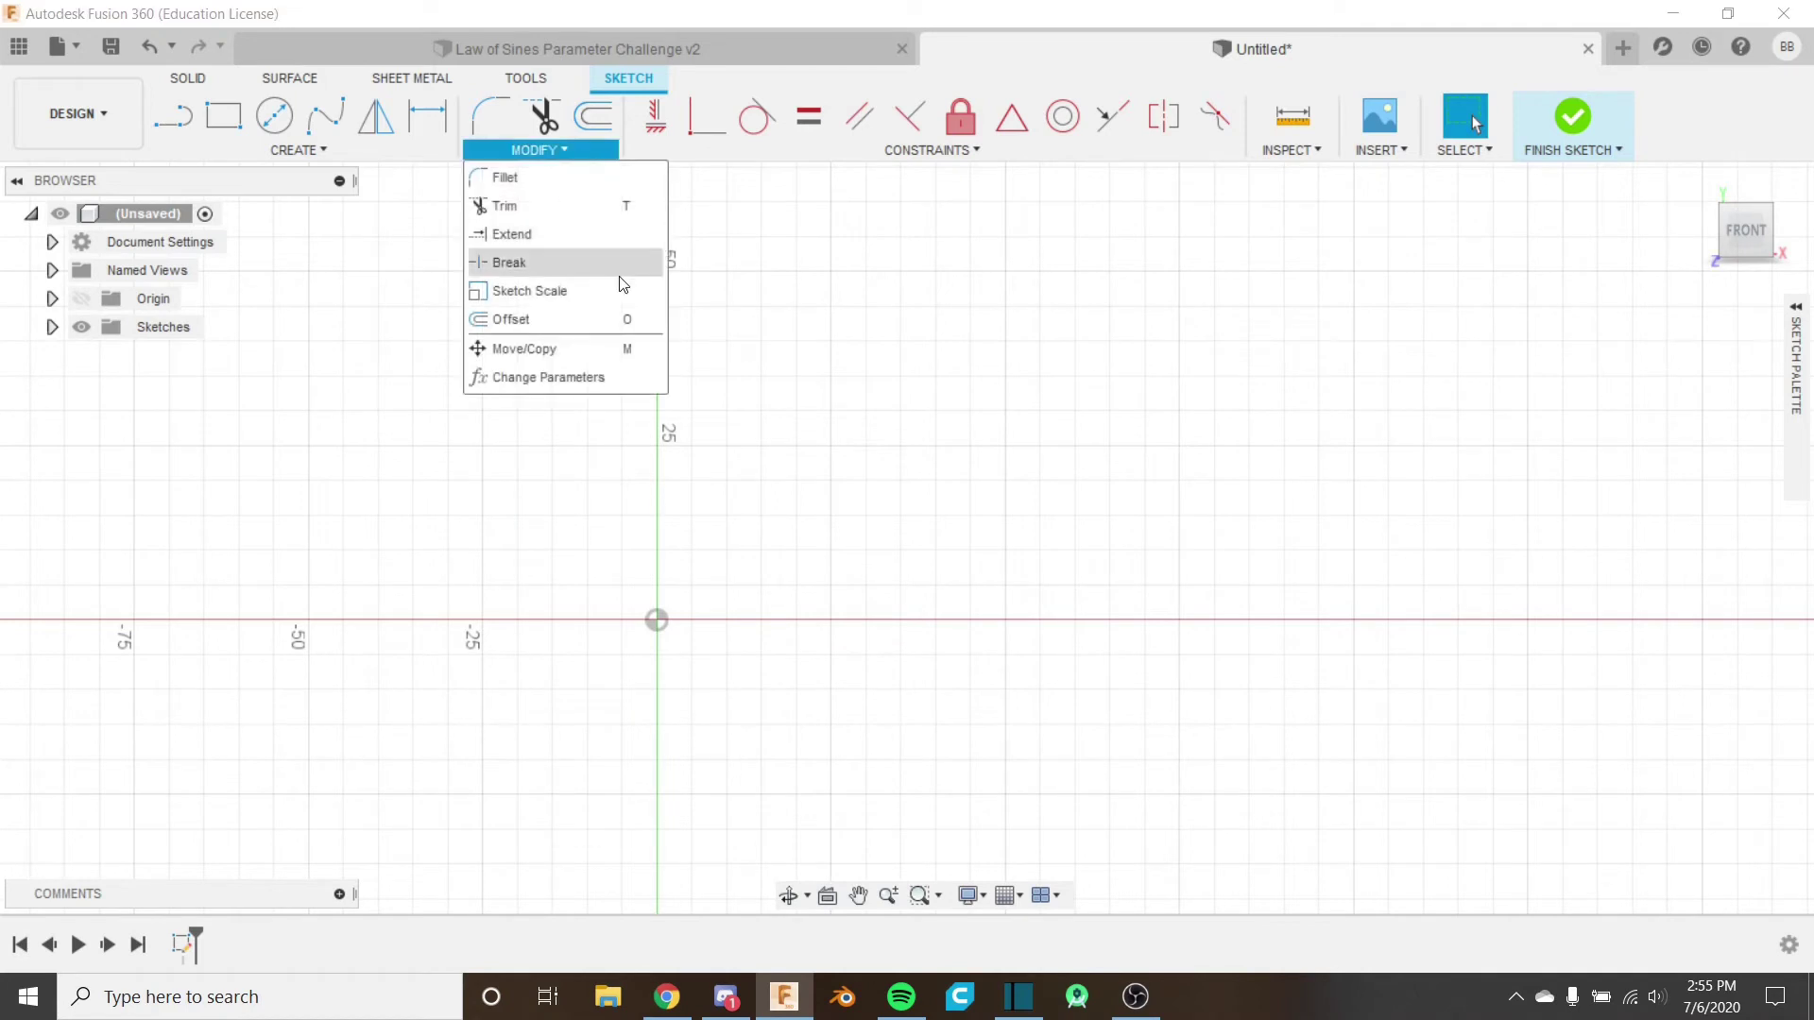
pyautogui.click(582, 376)
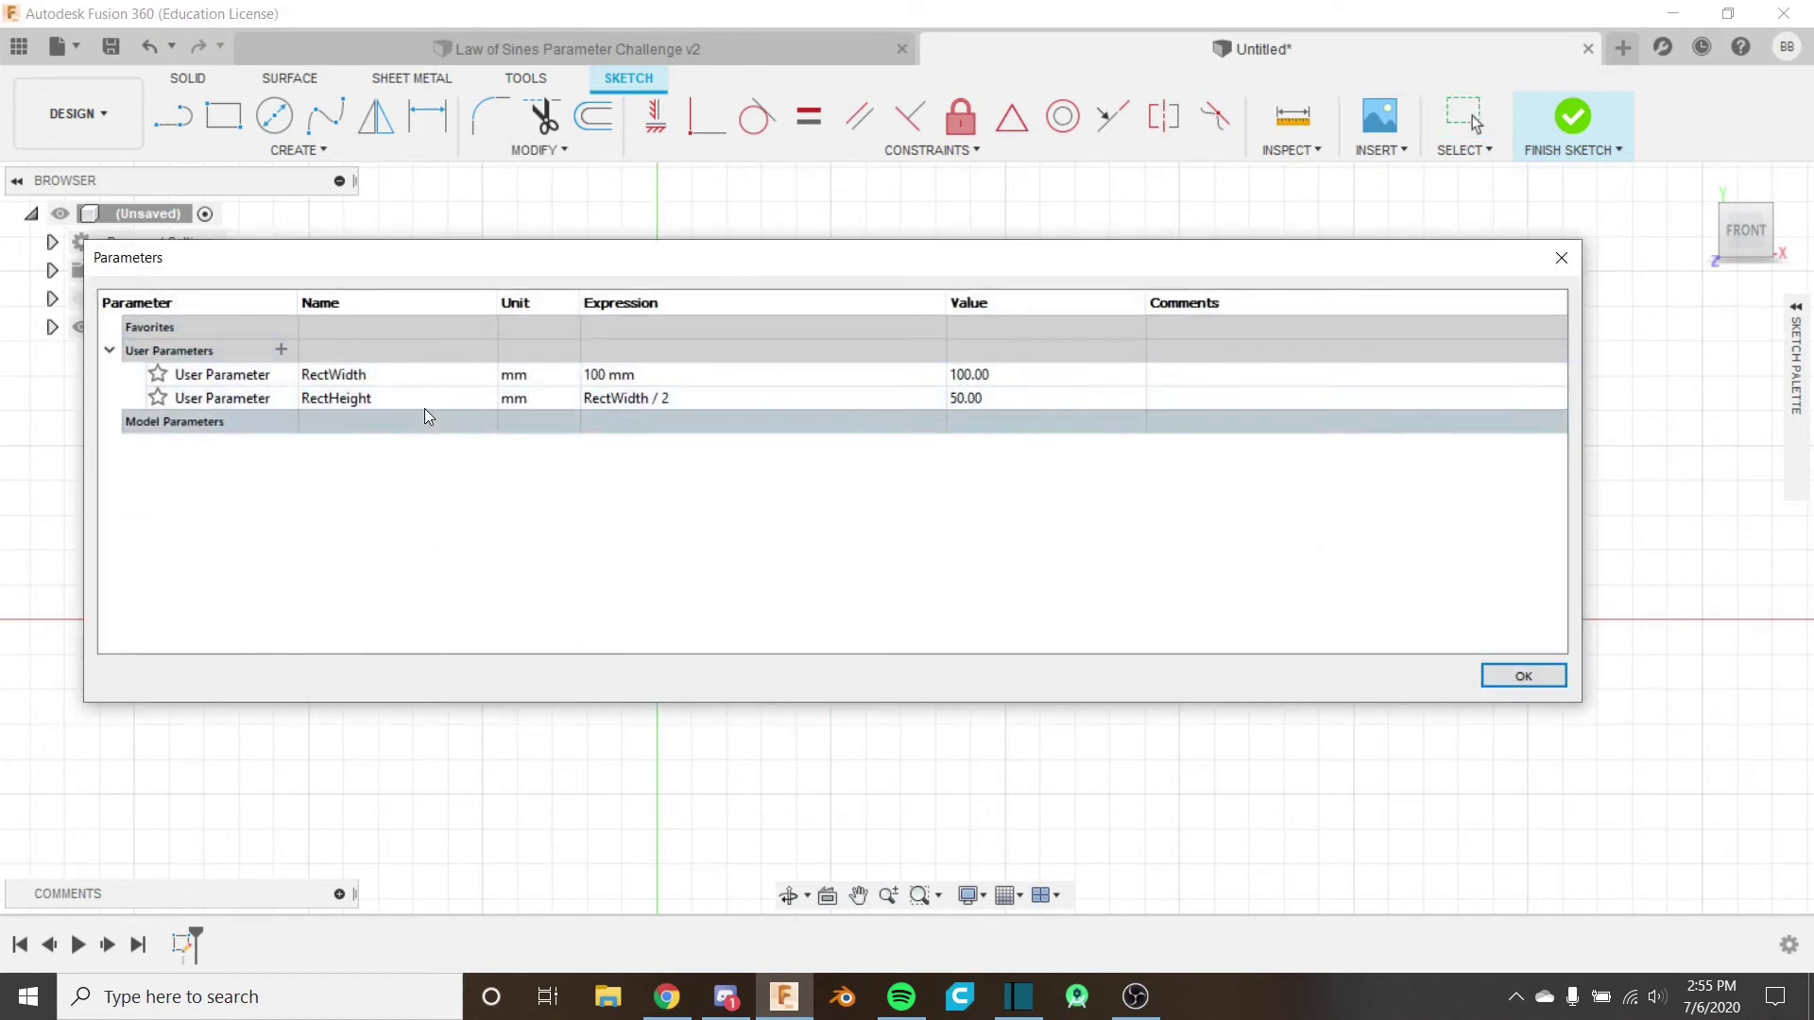
pyautogui.click(281, 375)
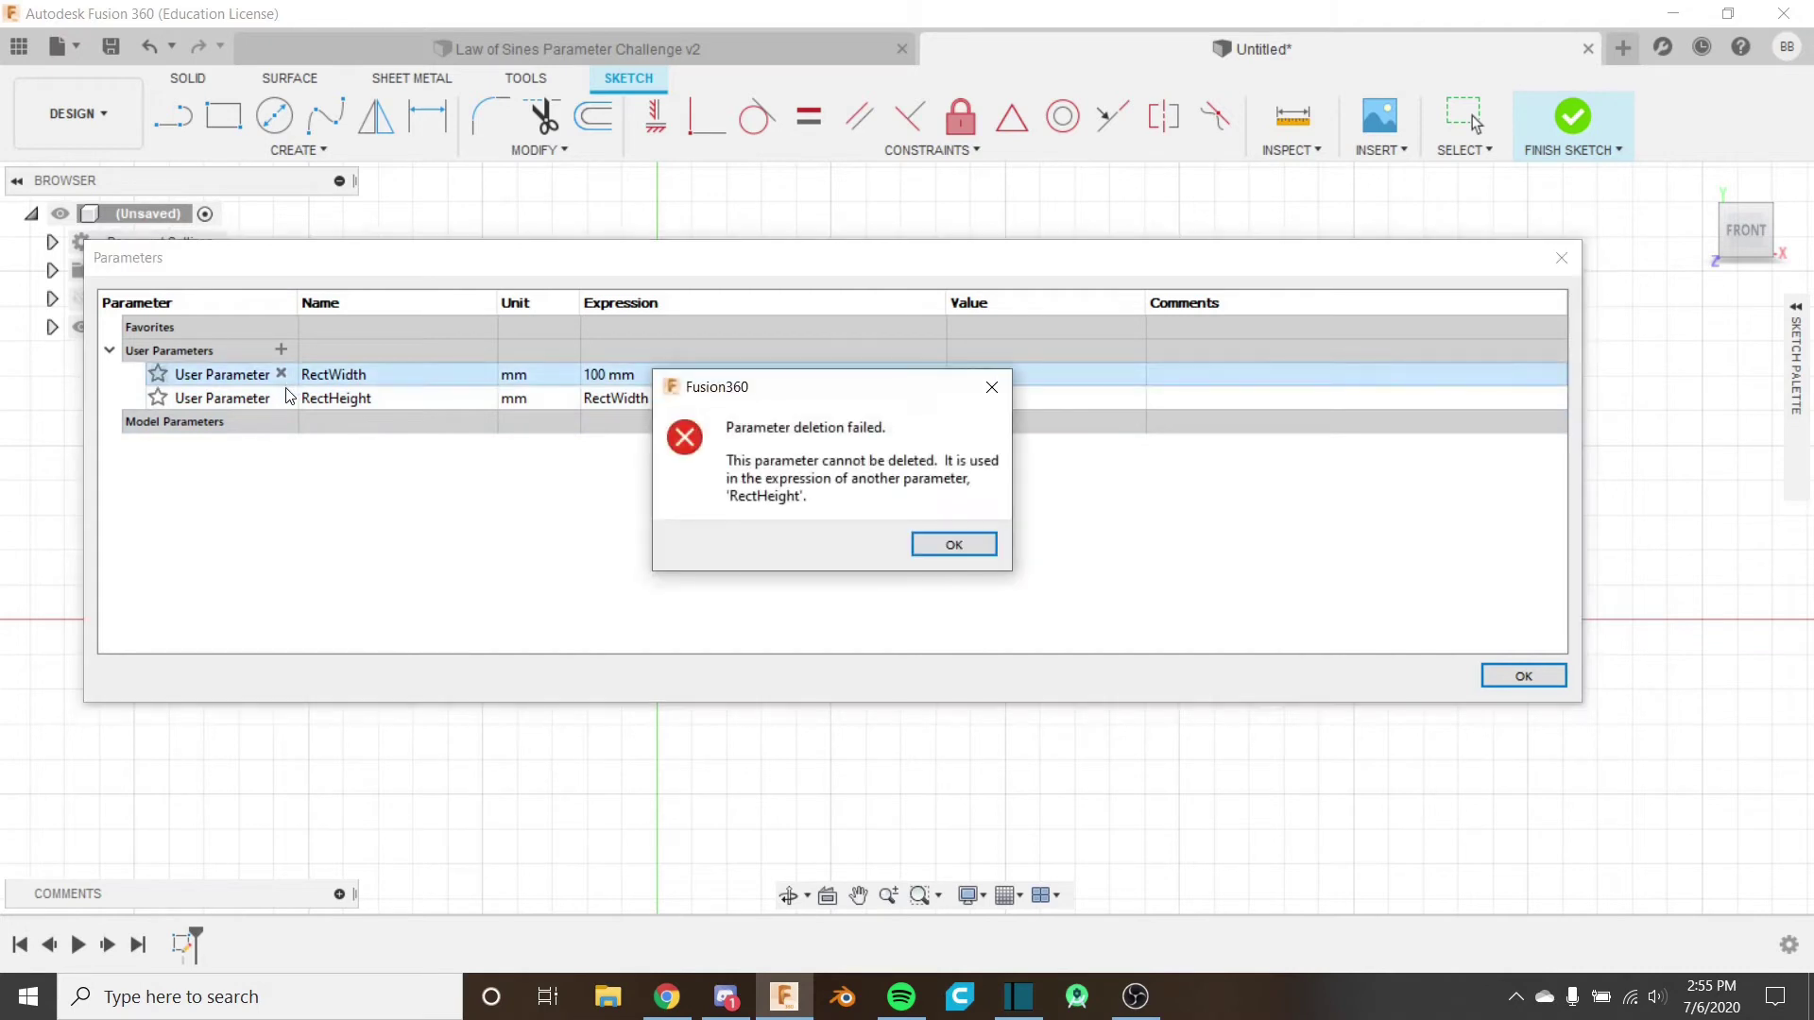
pyautogui.click(949, 546)
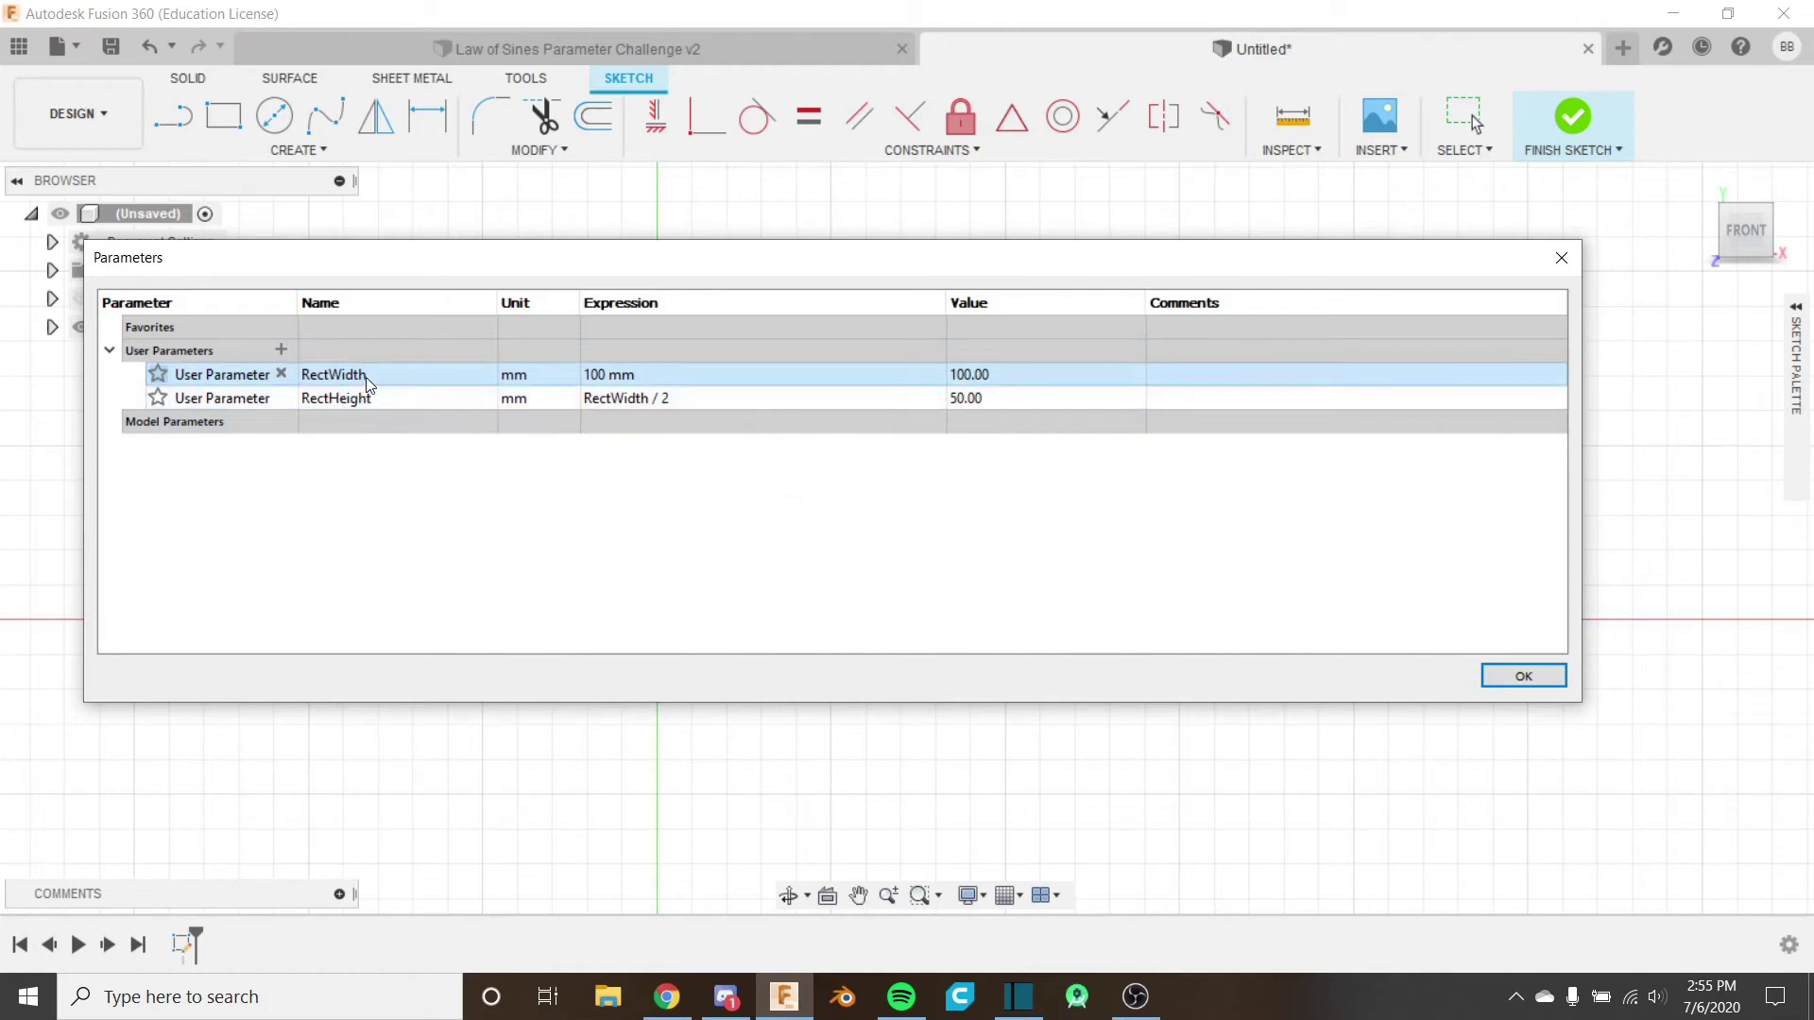
pyautogui.click(282, 397)
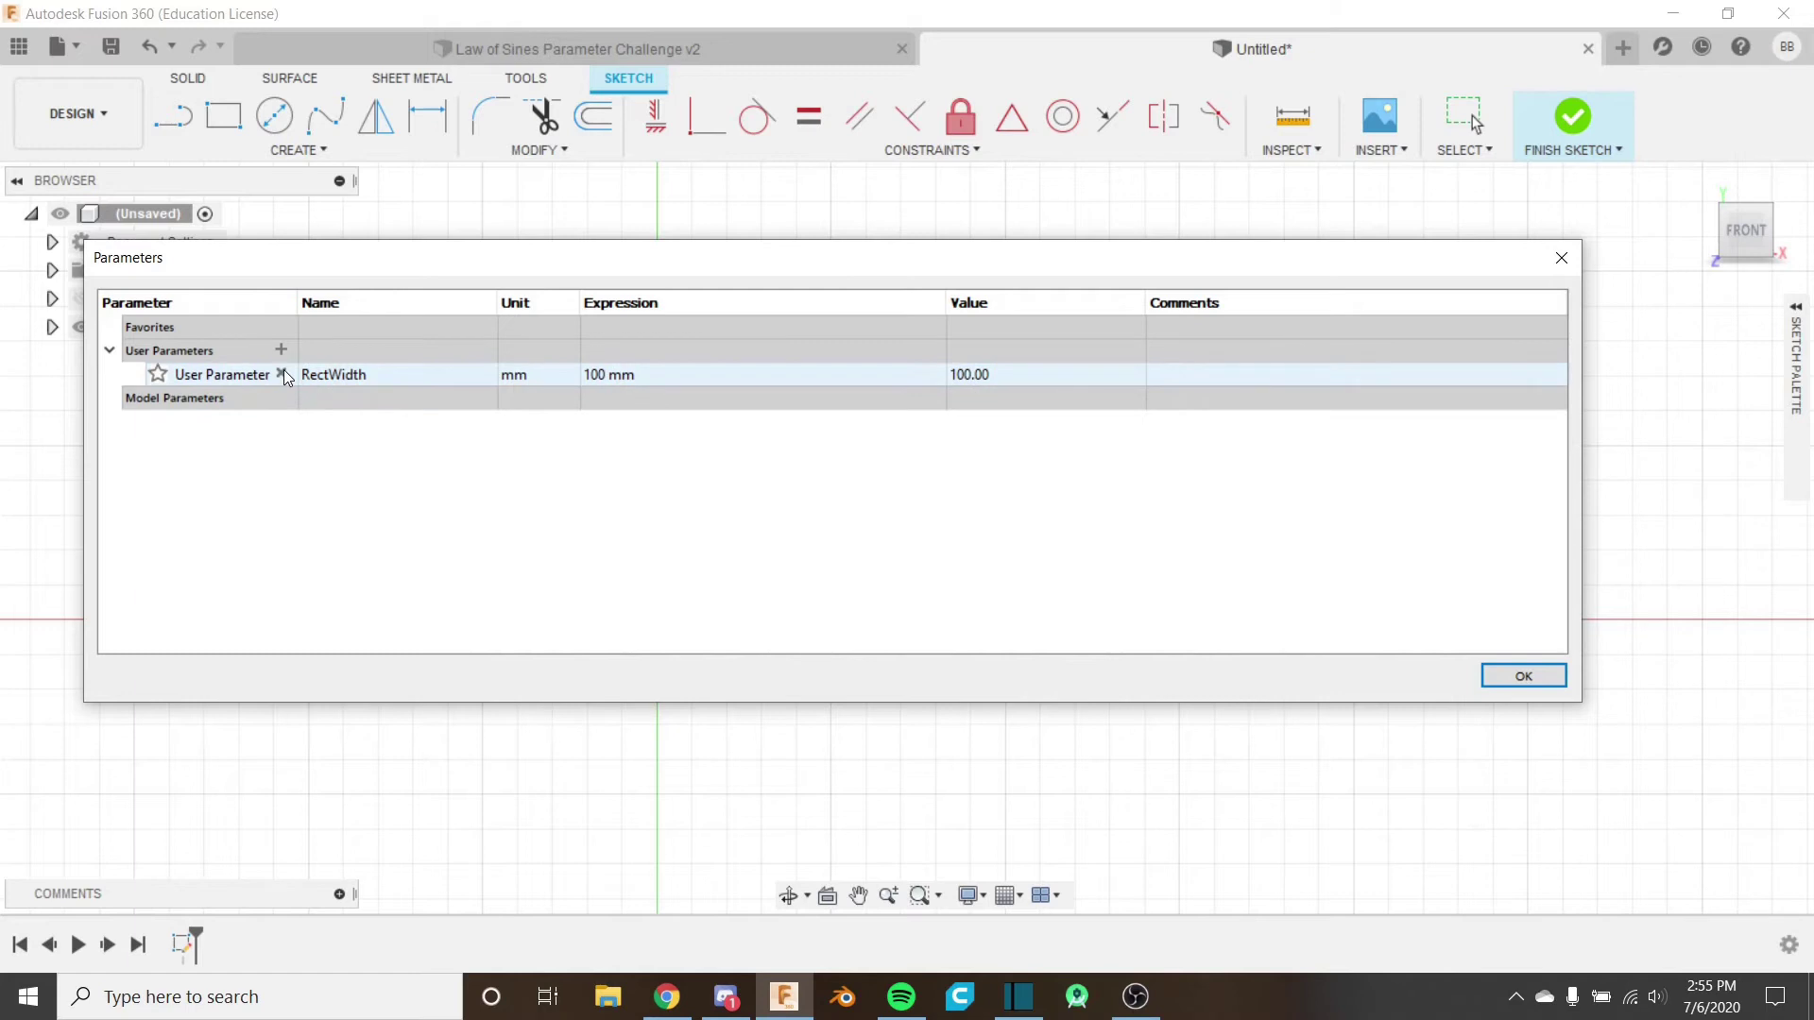
pyautogui.click(282, 374)
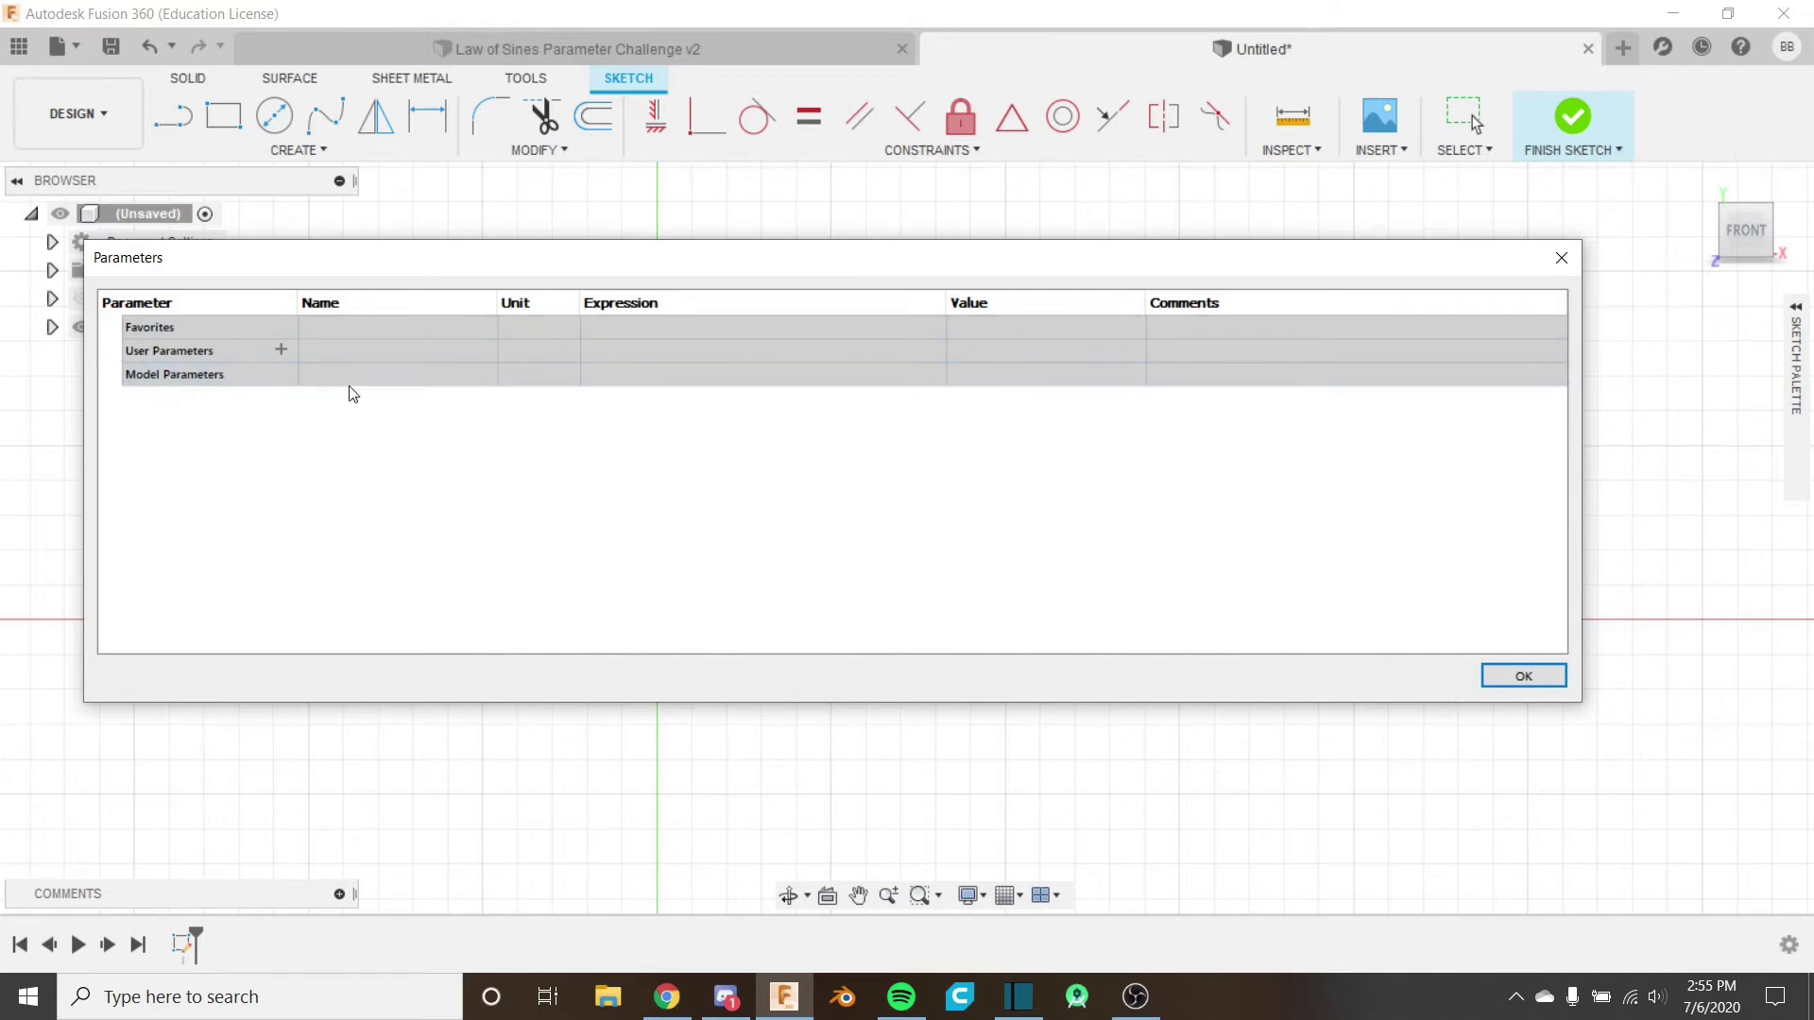
pyautogui.click(280, 349)
# Add user parameter SideLengthA with expression 20 mm.
pyautogui.write('s')
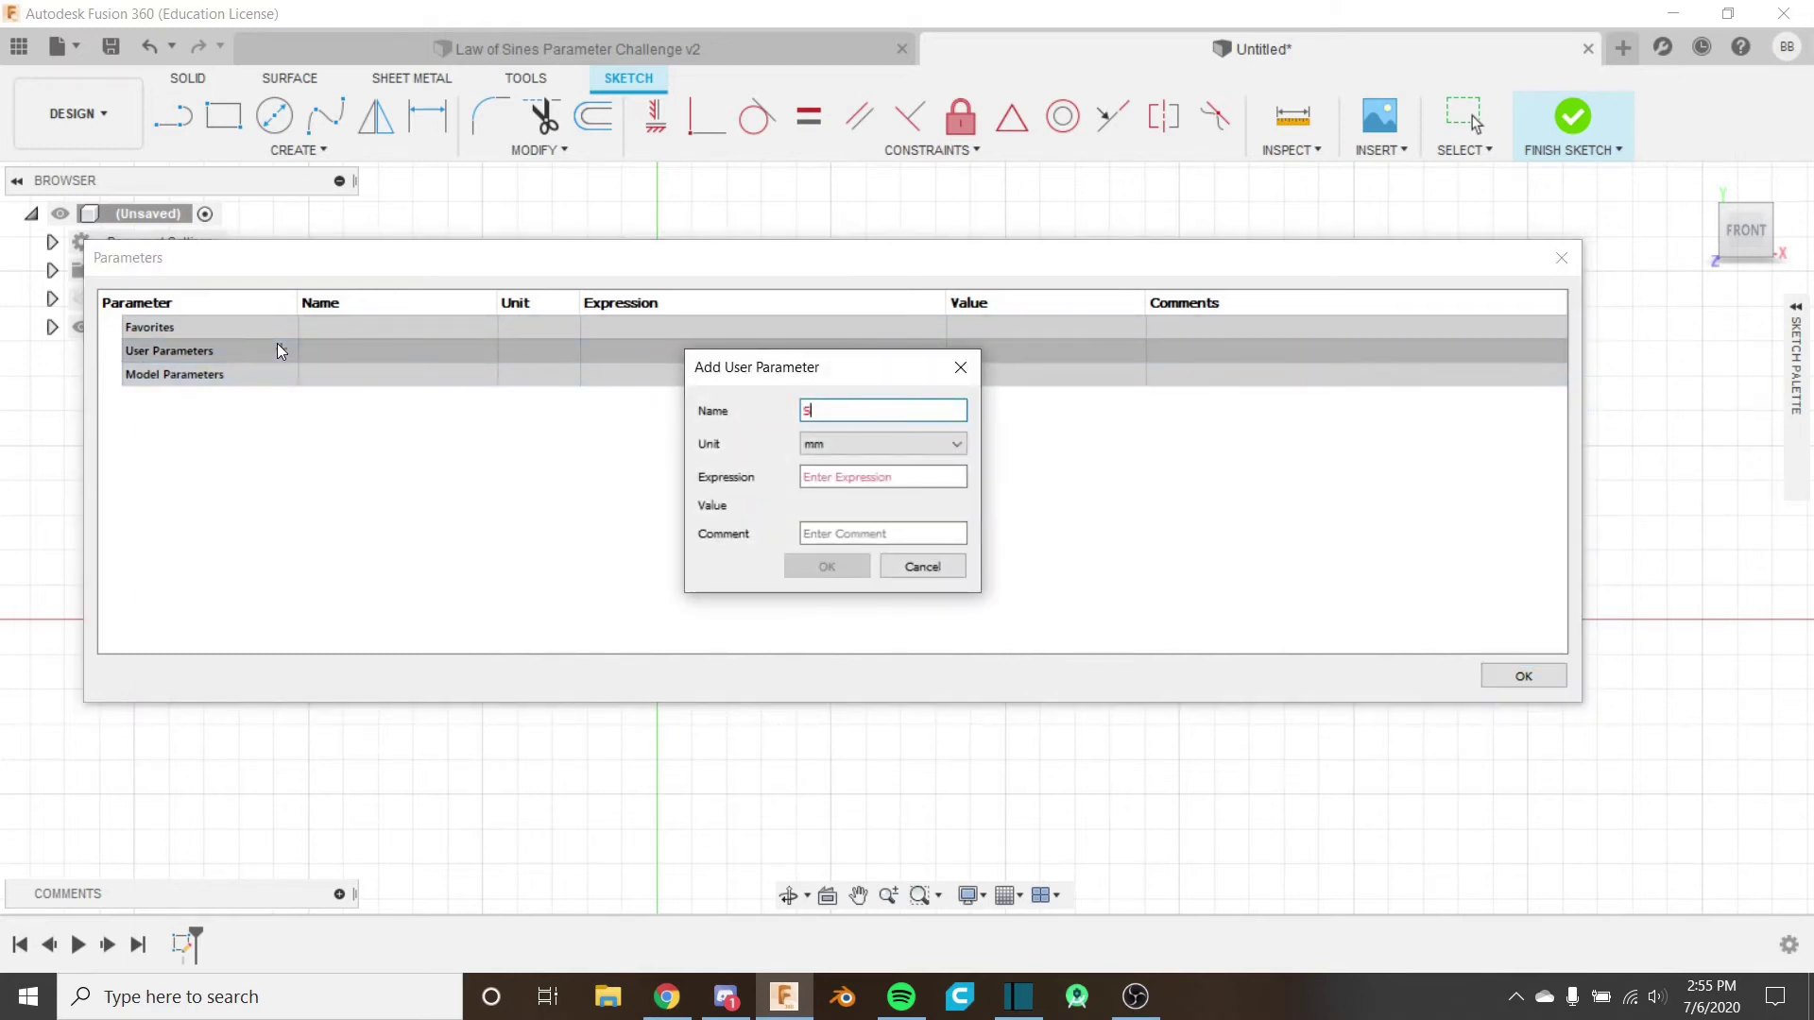
pyautogui.press('BackSpace')
pyautogui.write('SideLengthA')
pyautogui.press('Tab')
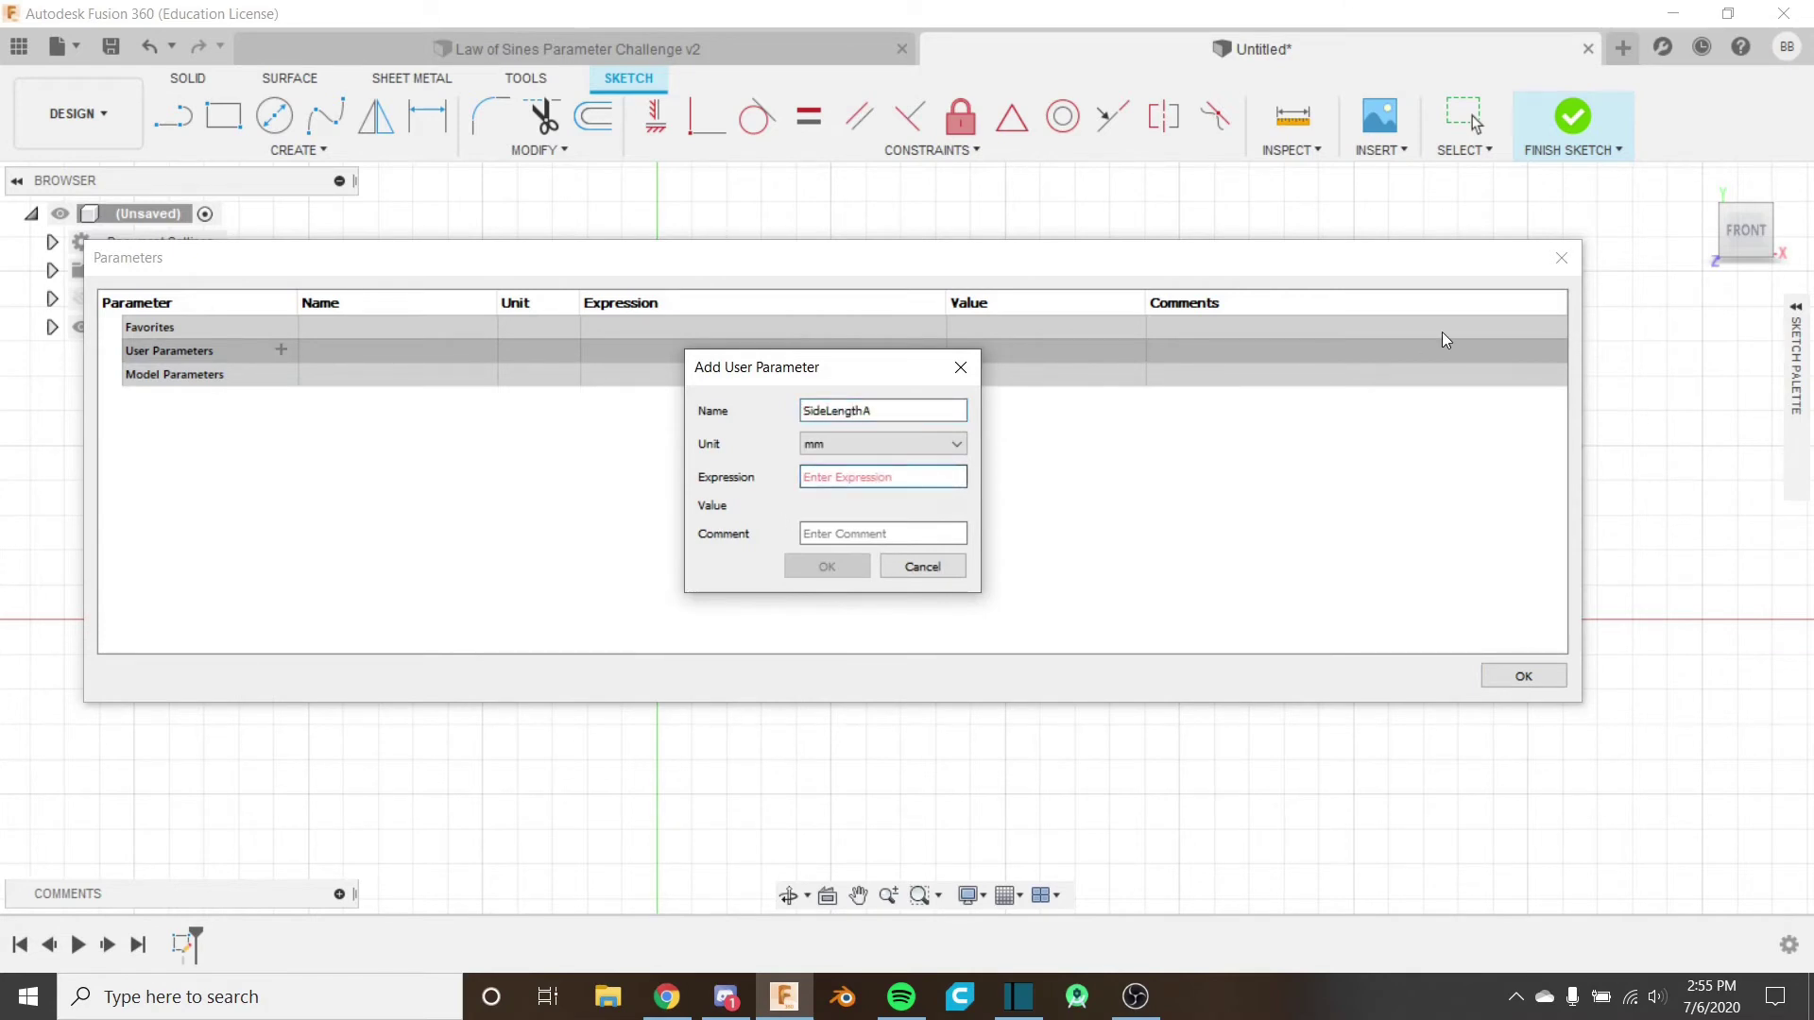
pyautogui.write('20')
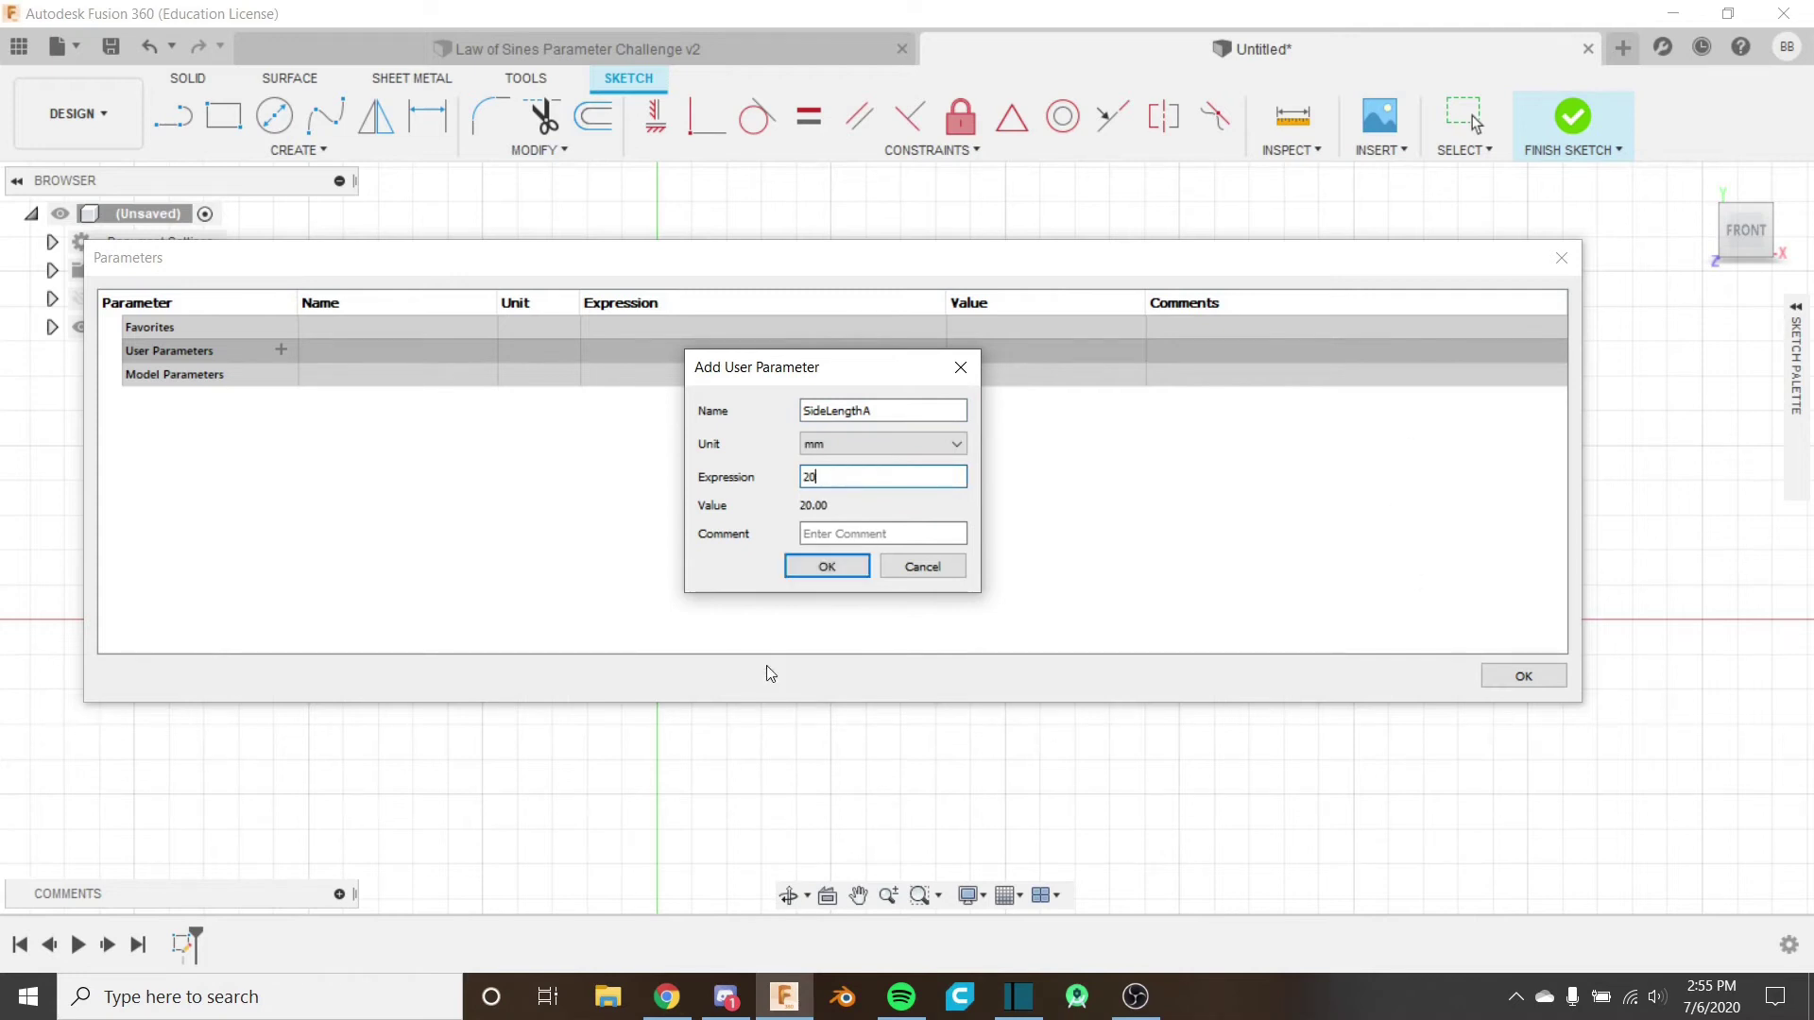
pyautogui.click(803, 566)
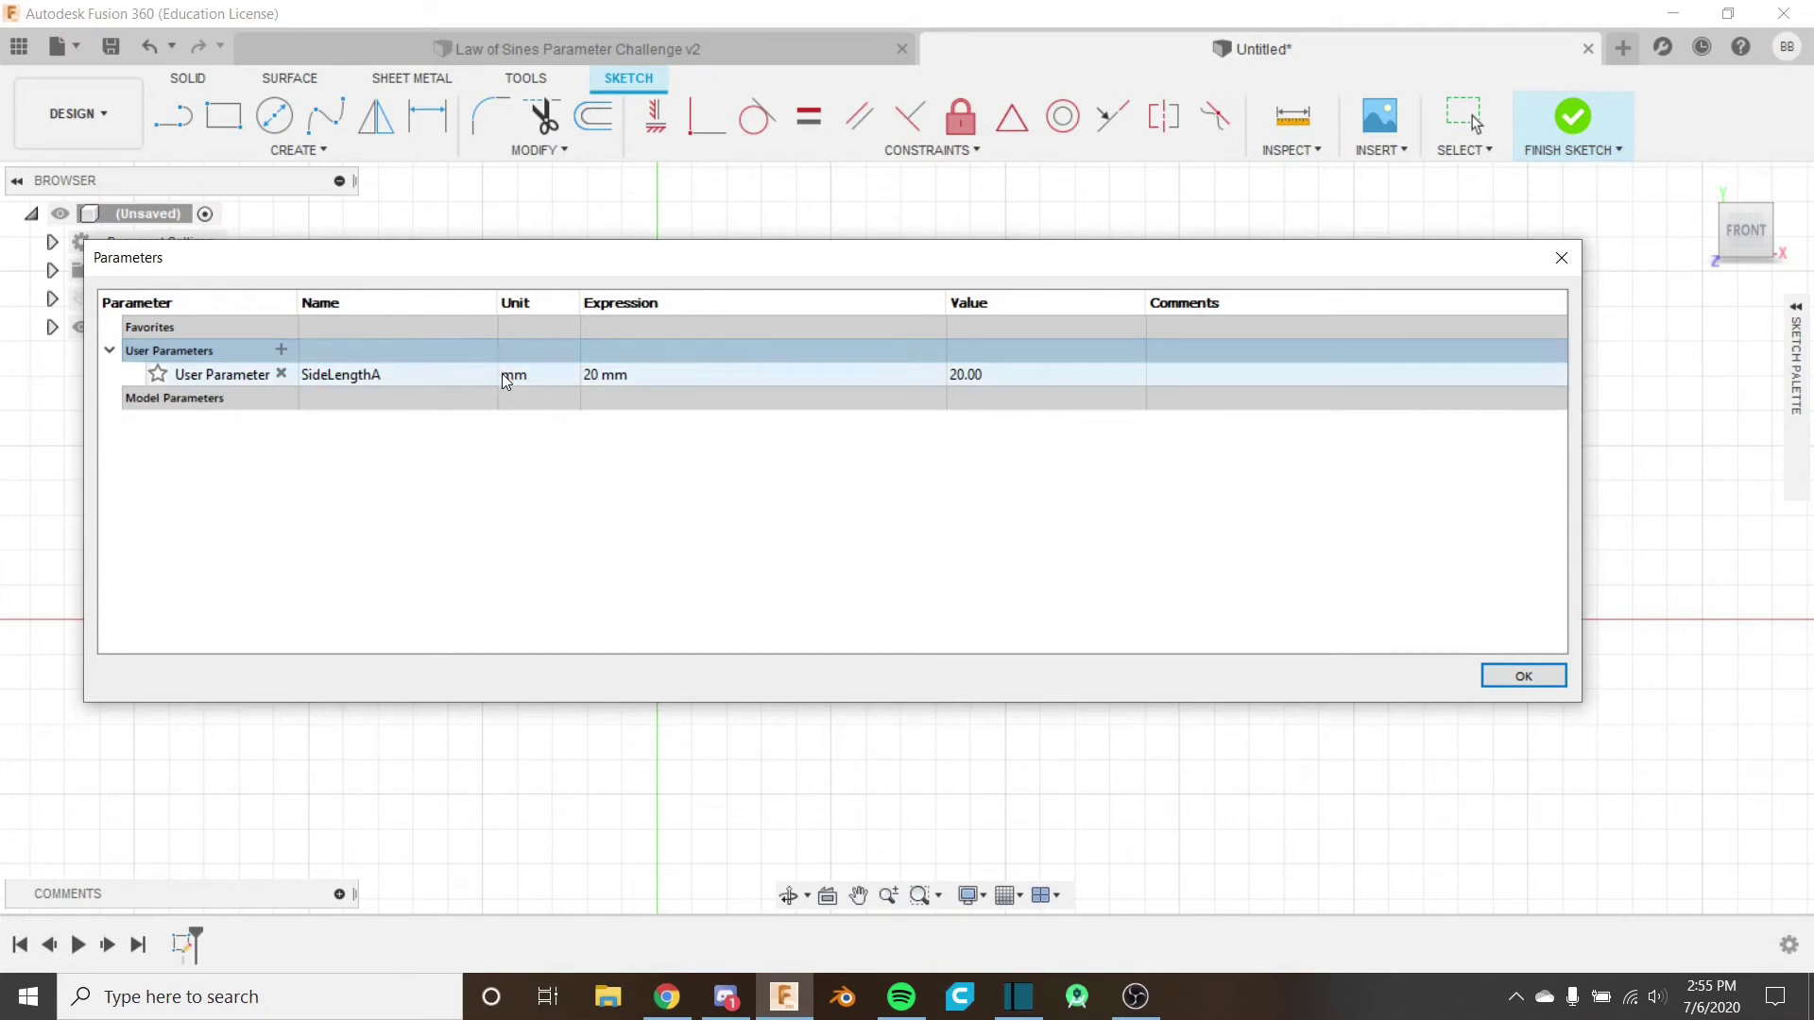
# Add user parameter AngleA in degrees with value 65.
pyautogui.click(281, 351)
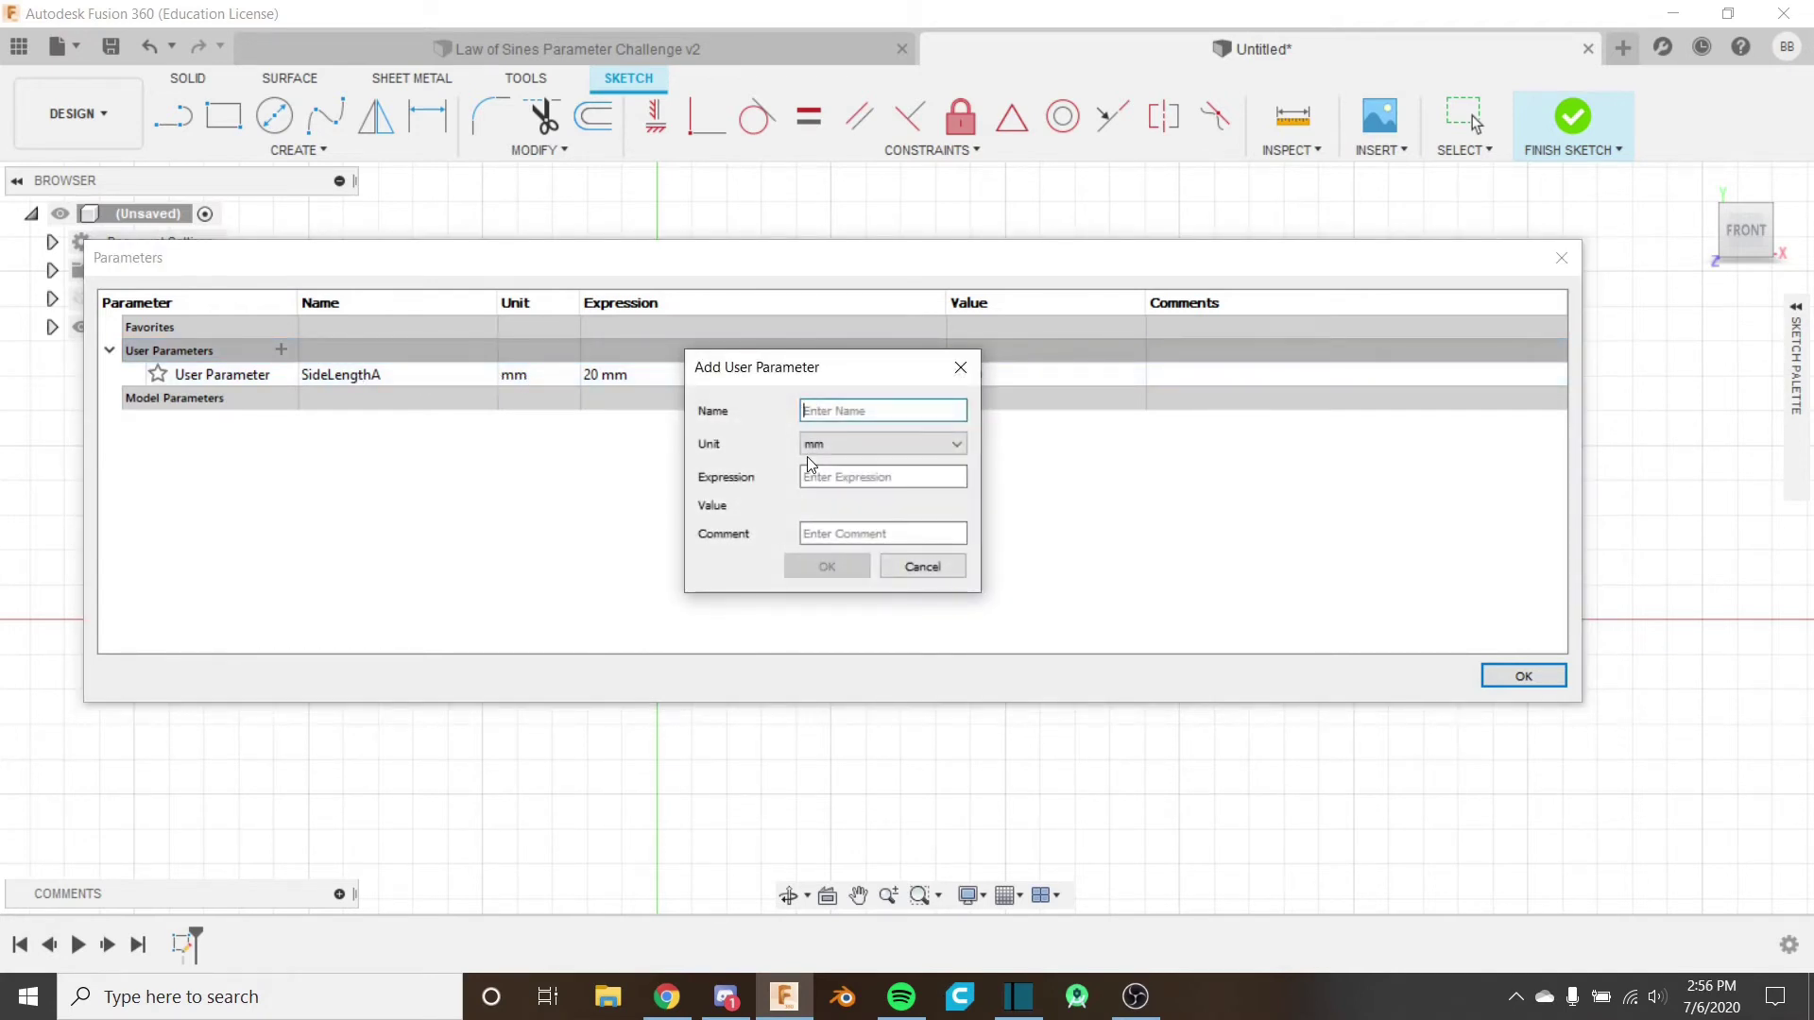
pyautogui.write('AngleA')
pyautogui.click(842, 444)
pyautogui.click(807, 486)
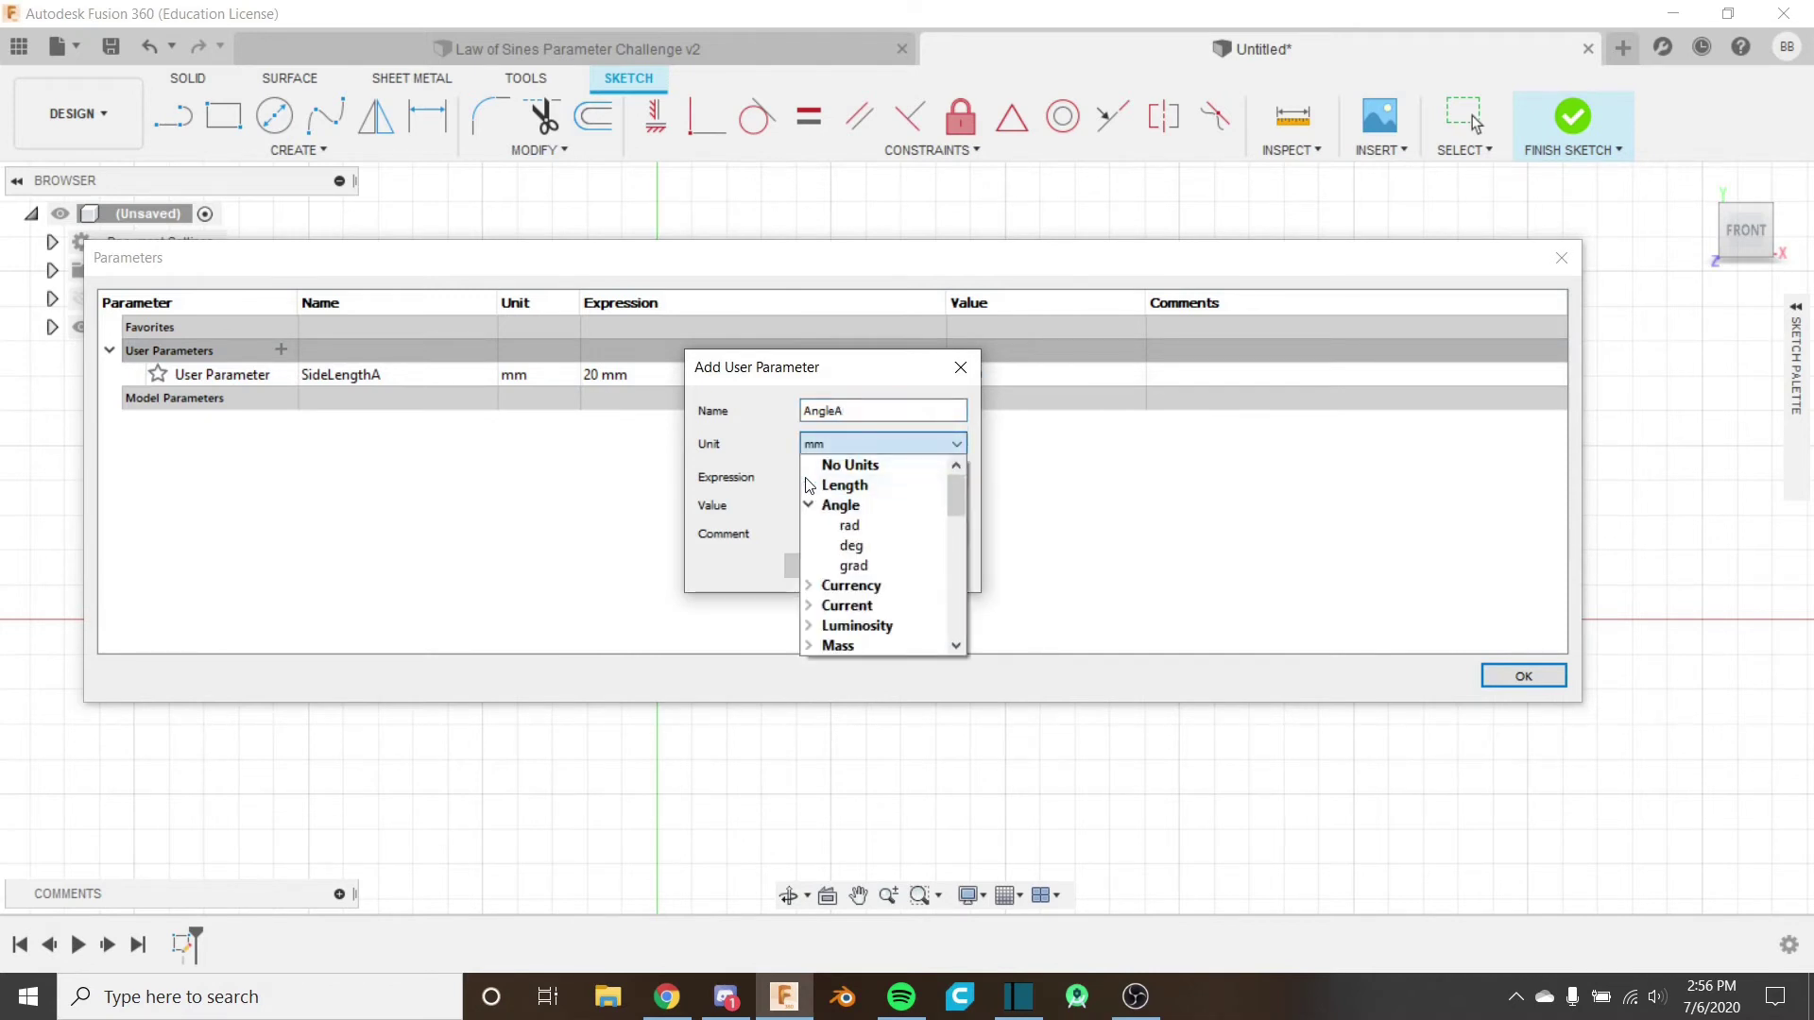
pyautogui.click(878, 542)
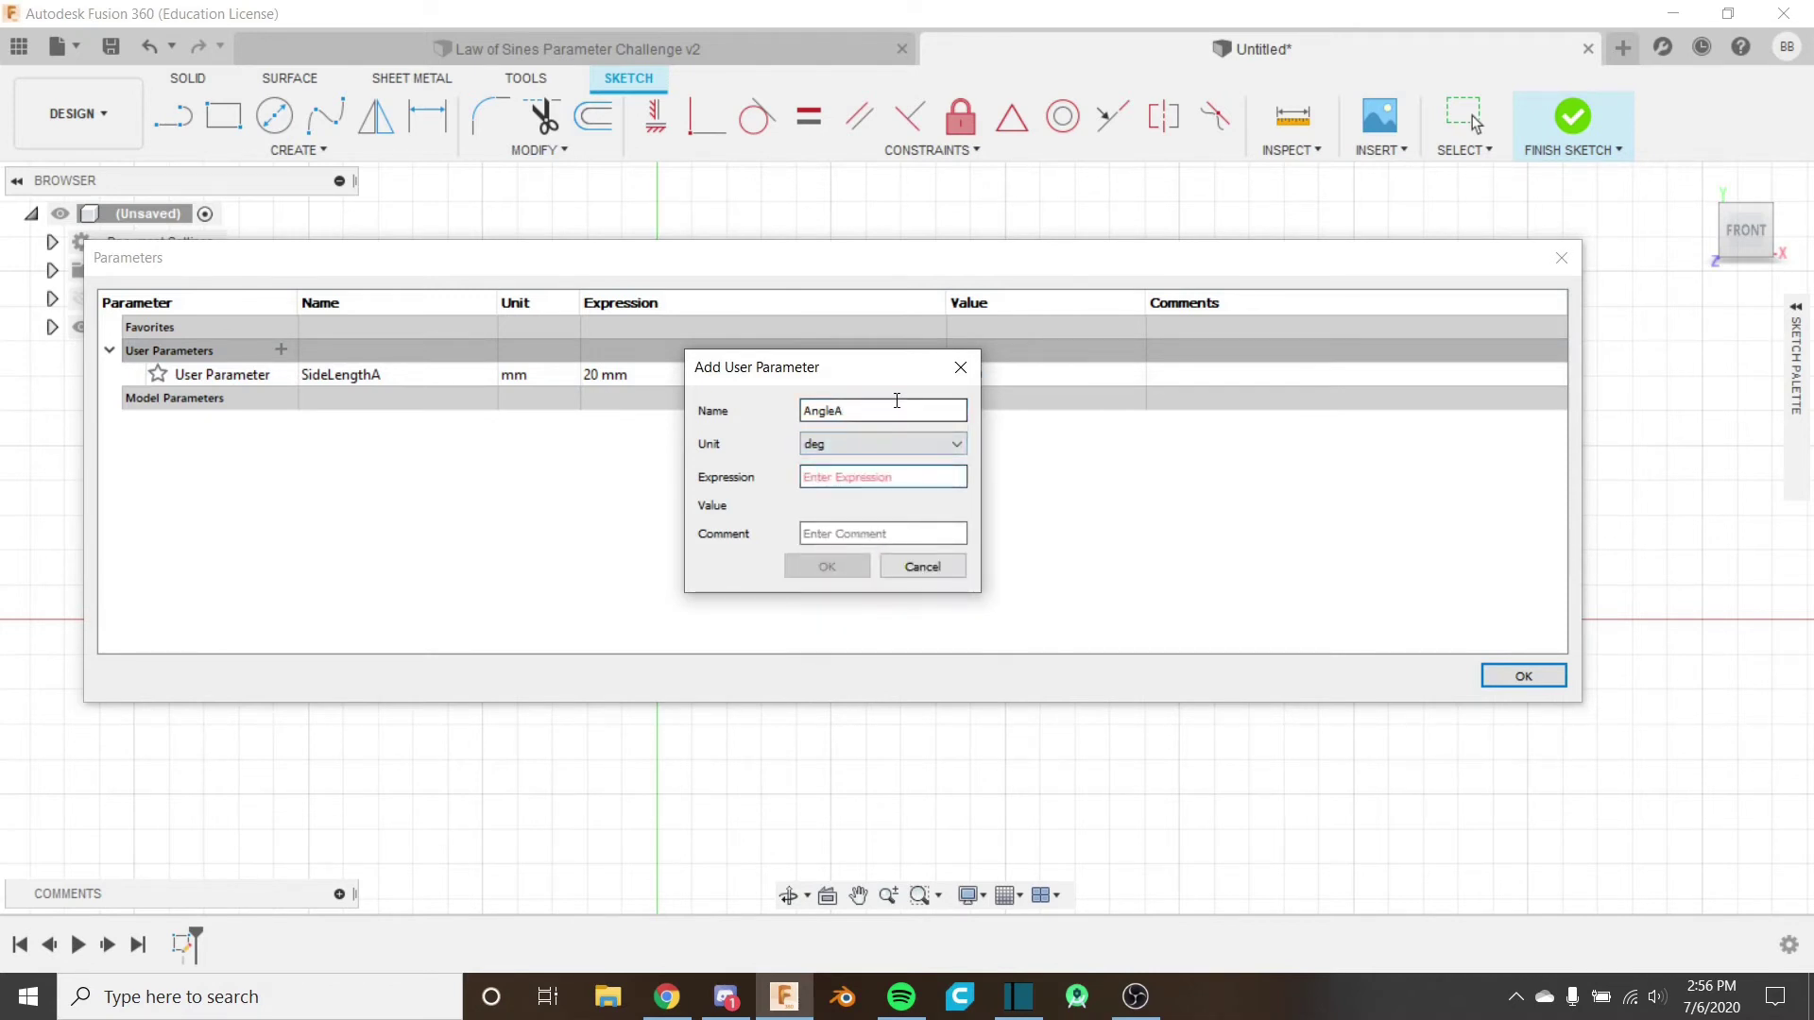
pyautogui.press('Tab')
pyautogui.write('65')
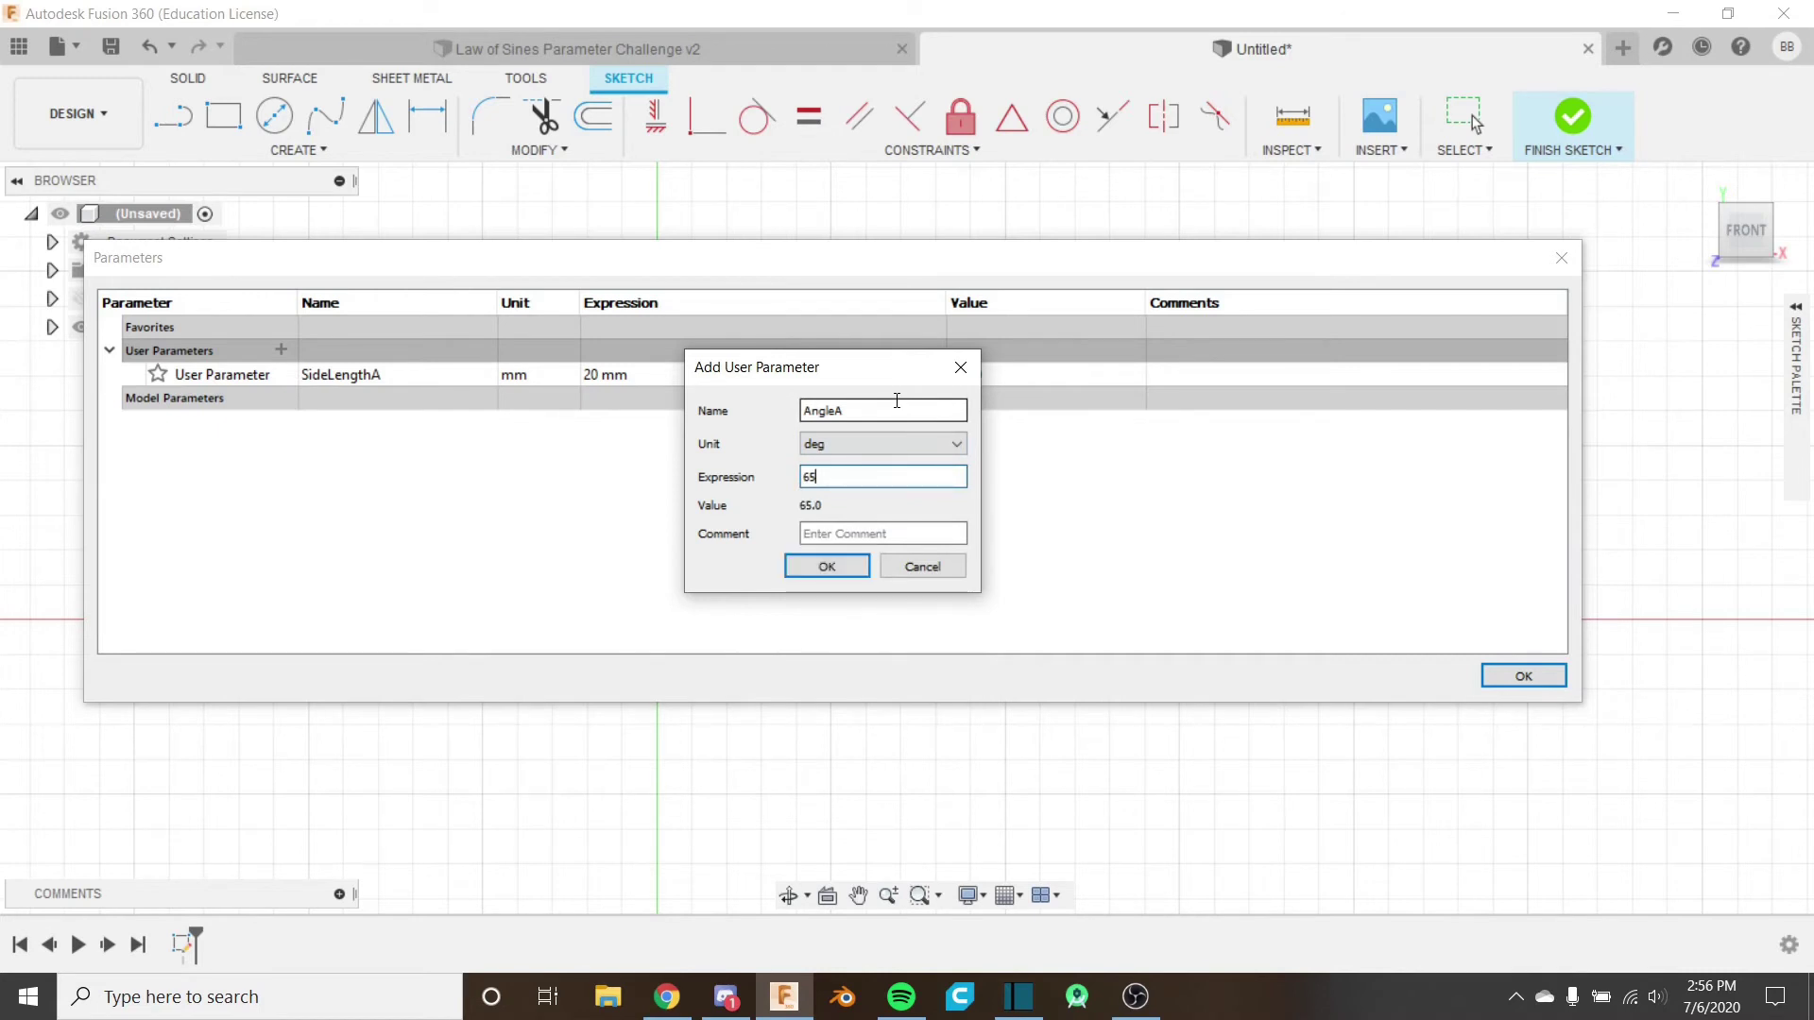
pyautogui.click(813, 575)
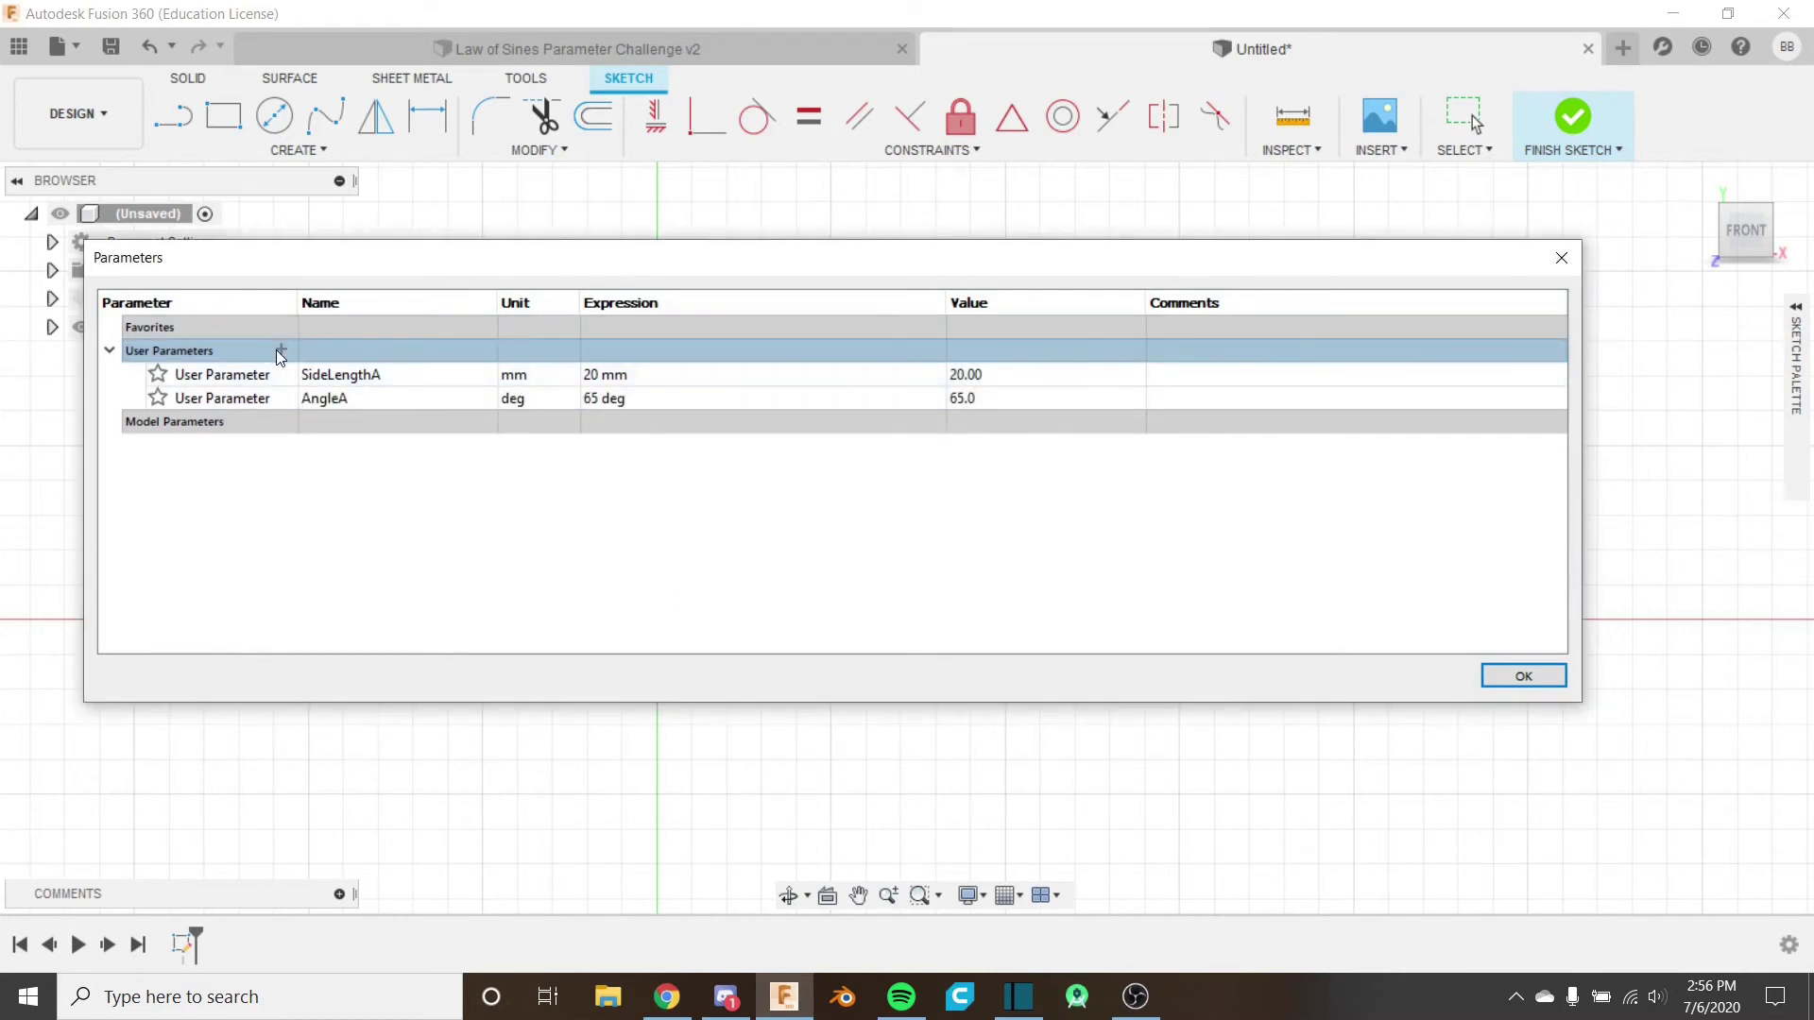
# Add user parameter SideLengthB with expression 18 mm.
pyautogui.click(277, 350)
pyautogui.write('Side')
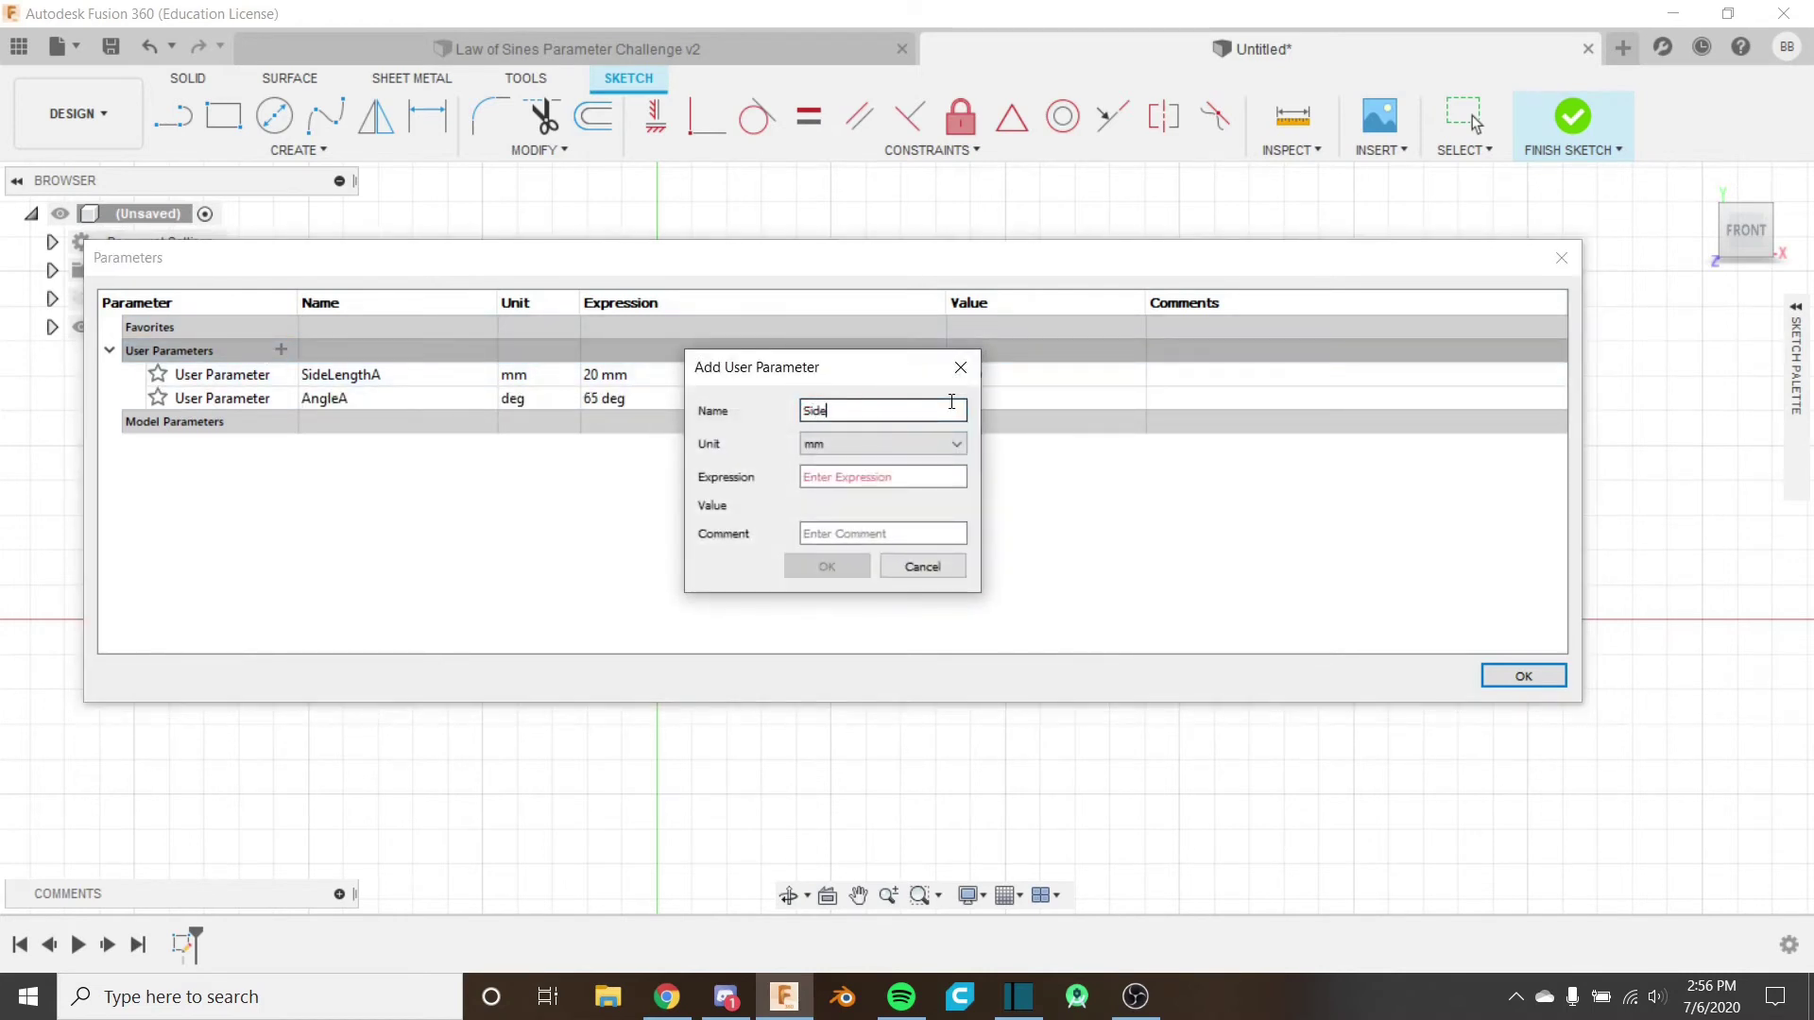
pyautogui.write('LengthB')
pyautogui.click(952, 470)
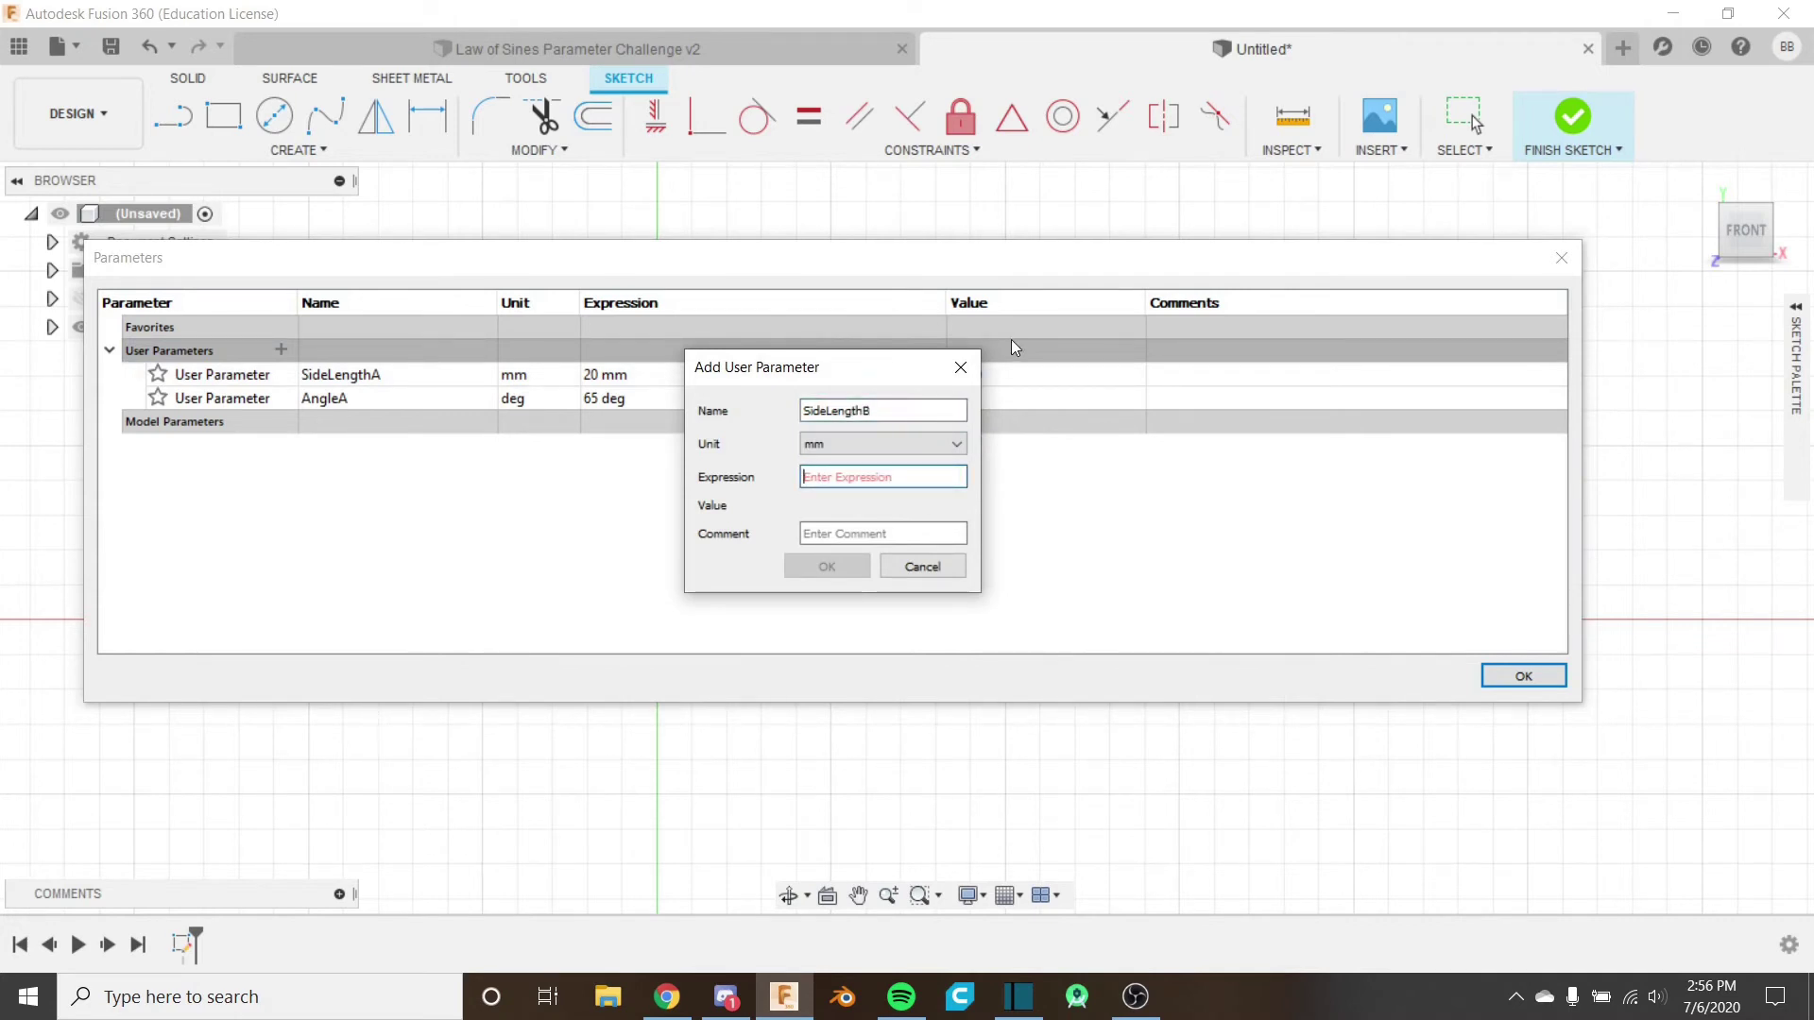
pyautogui.write('18')
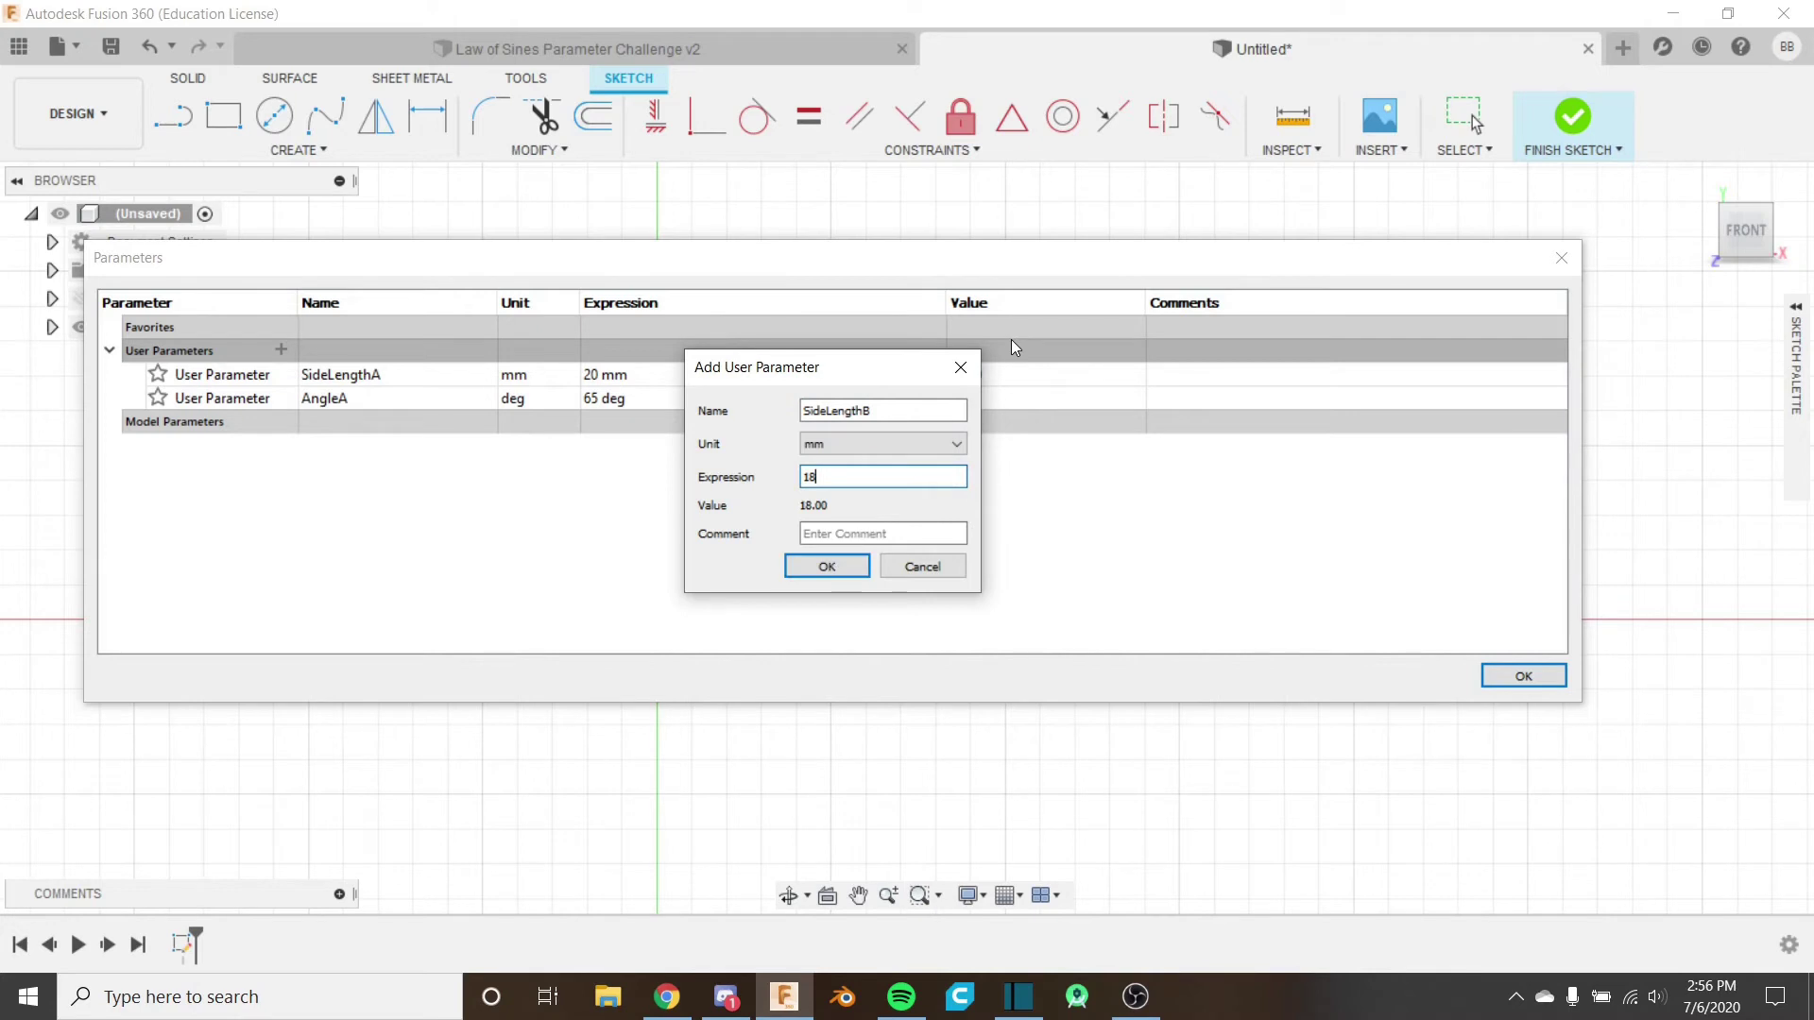
pyautogui.click(844, 572)
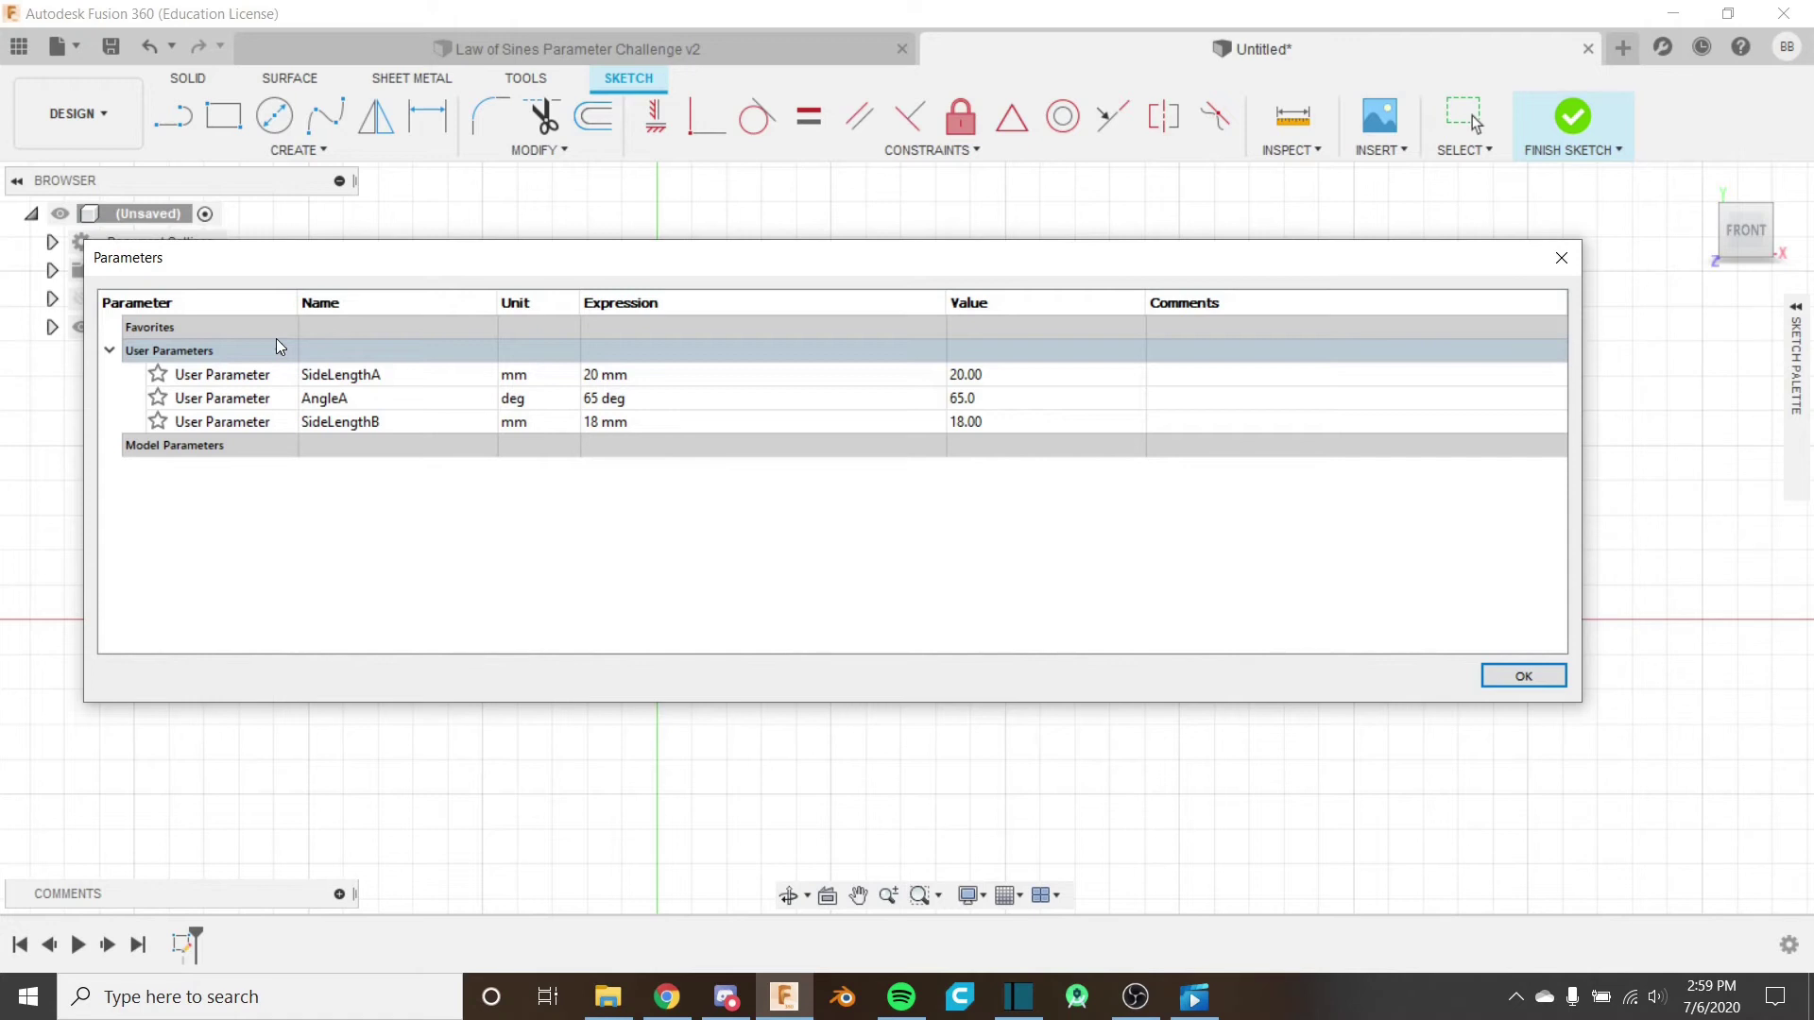
pyautogui.click(277, 342)
# Add degree parameter AngleB = asin(SideLengthB * sin(AngleA) / SideLengthA), giving 54.7 deg.
pyautogui.click(281, 352)
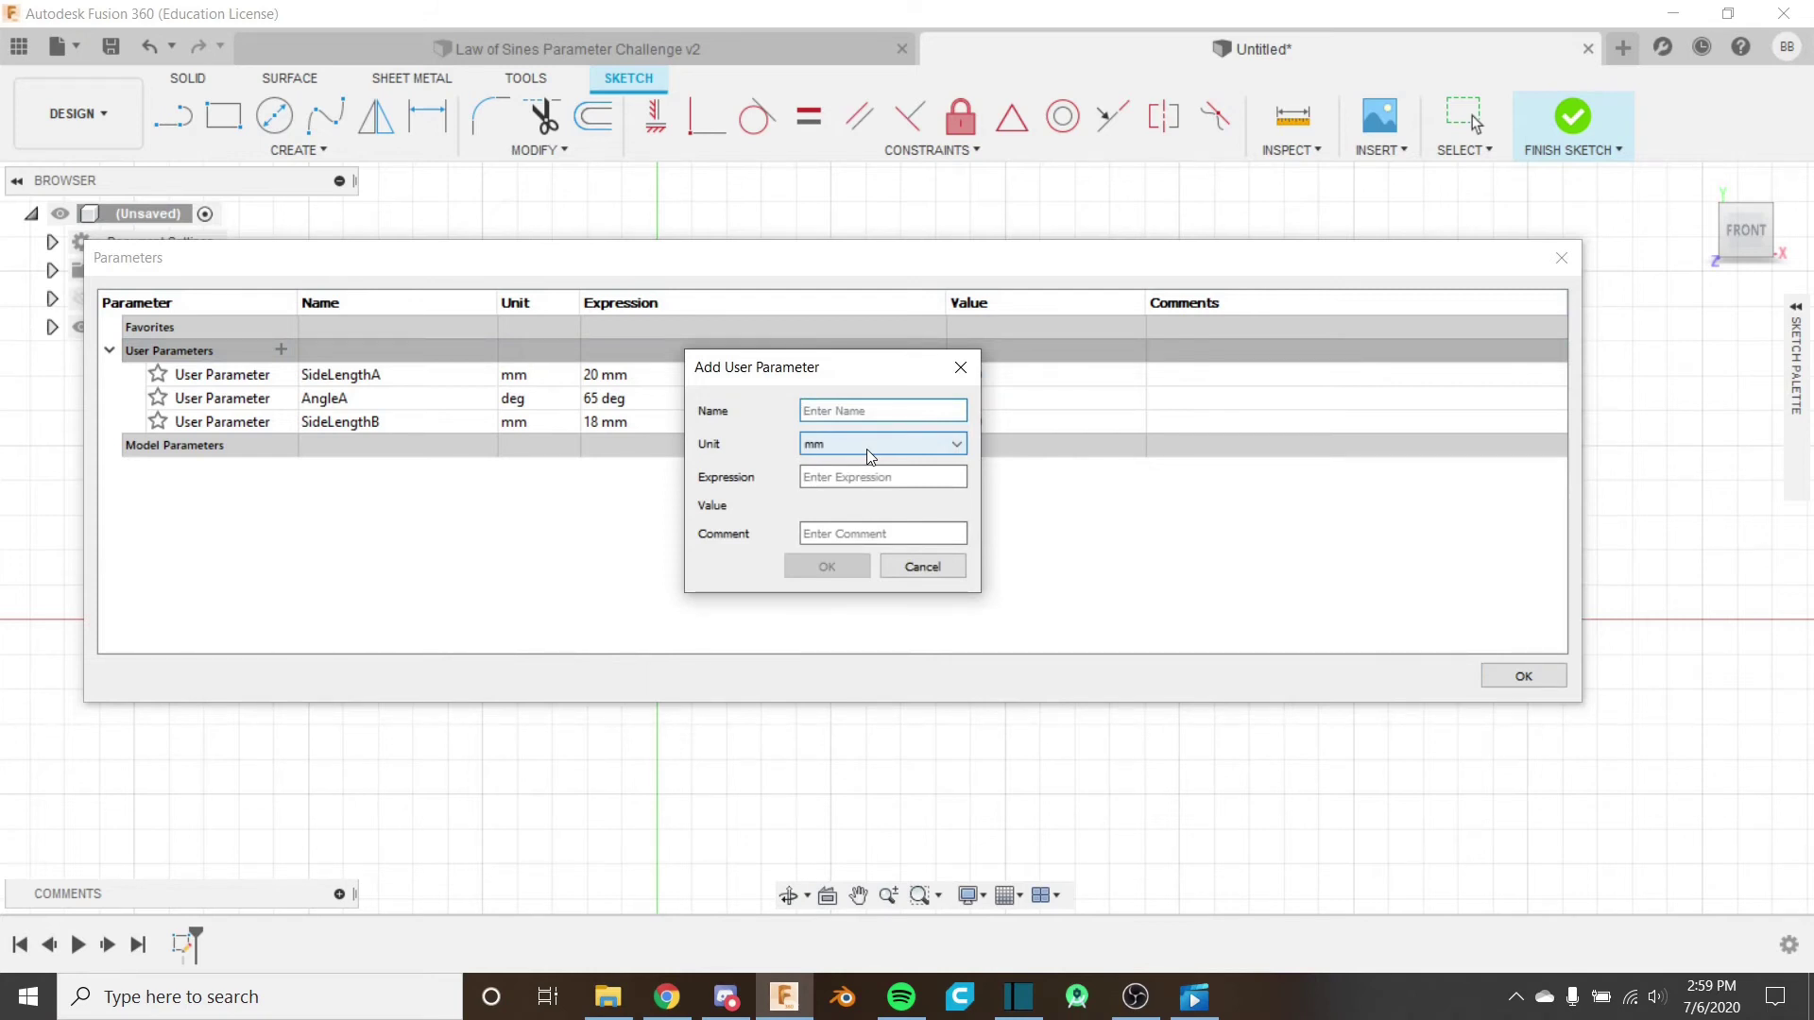
pyautogui.write('a')
pyautogui.click(865, 444)
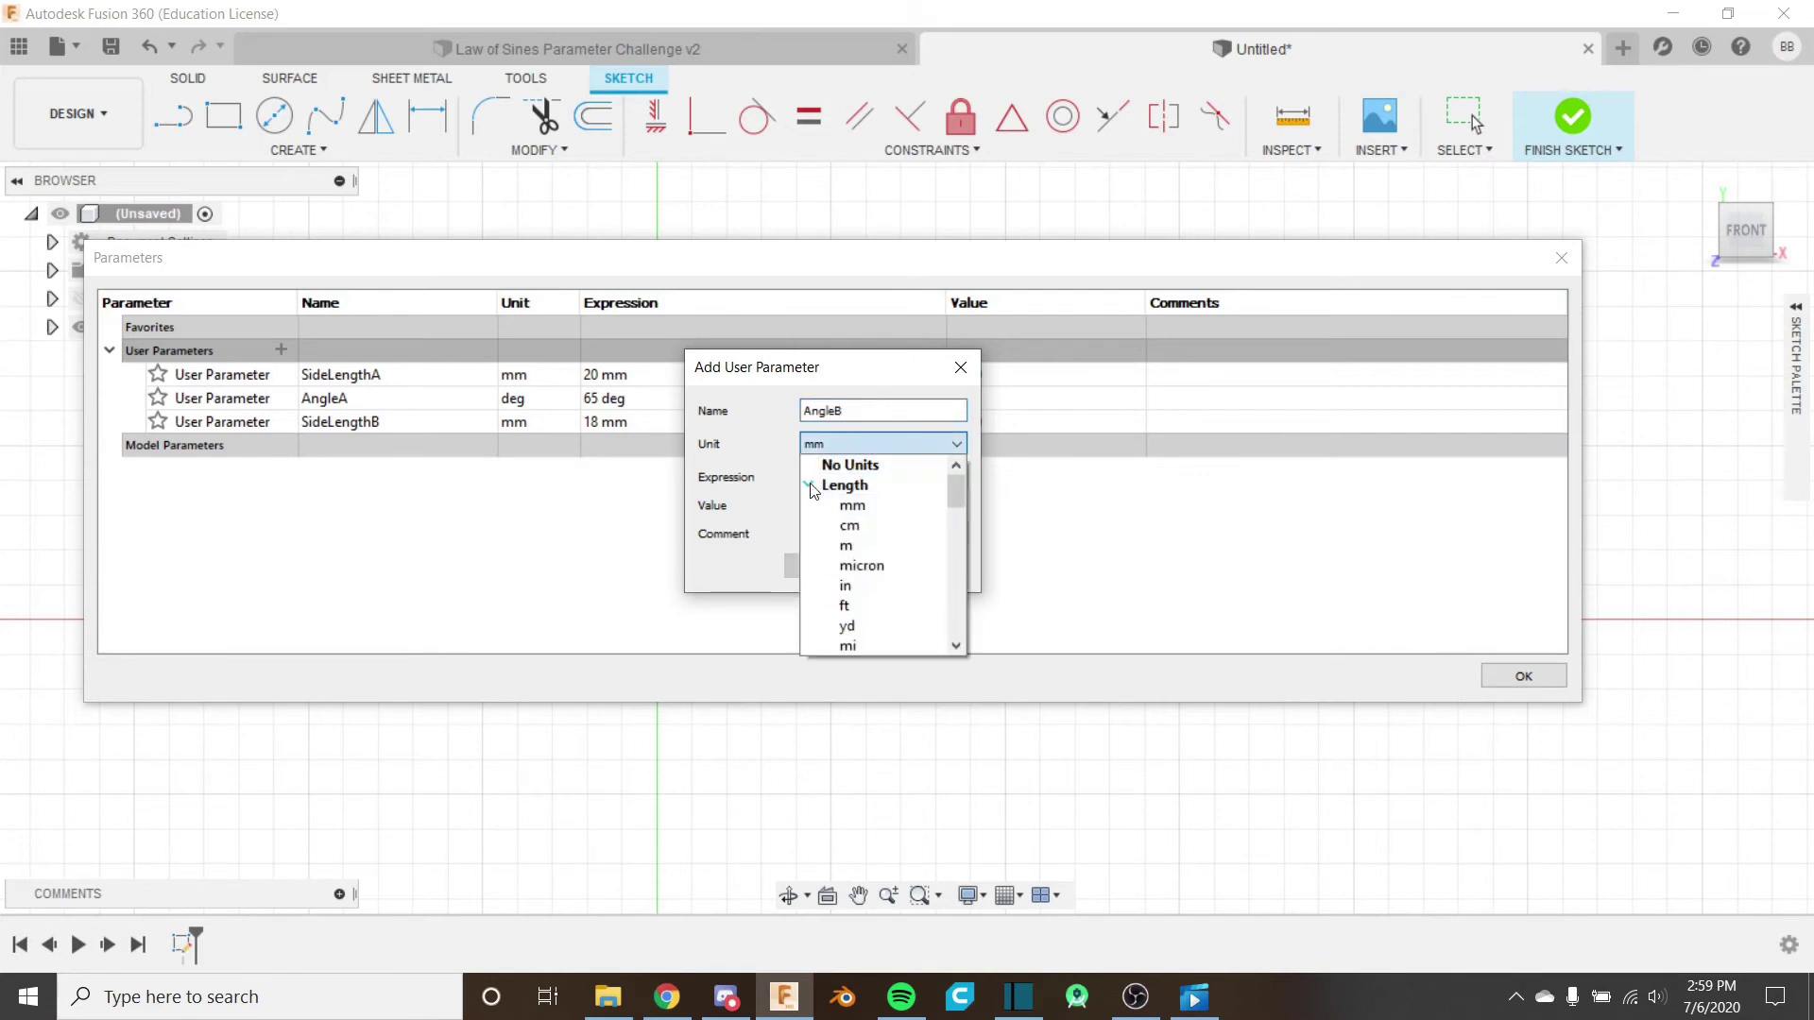
pyautogui.click(844, 485)
pyautogui.click(841, 504)
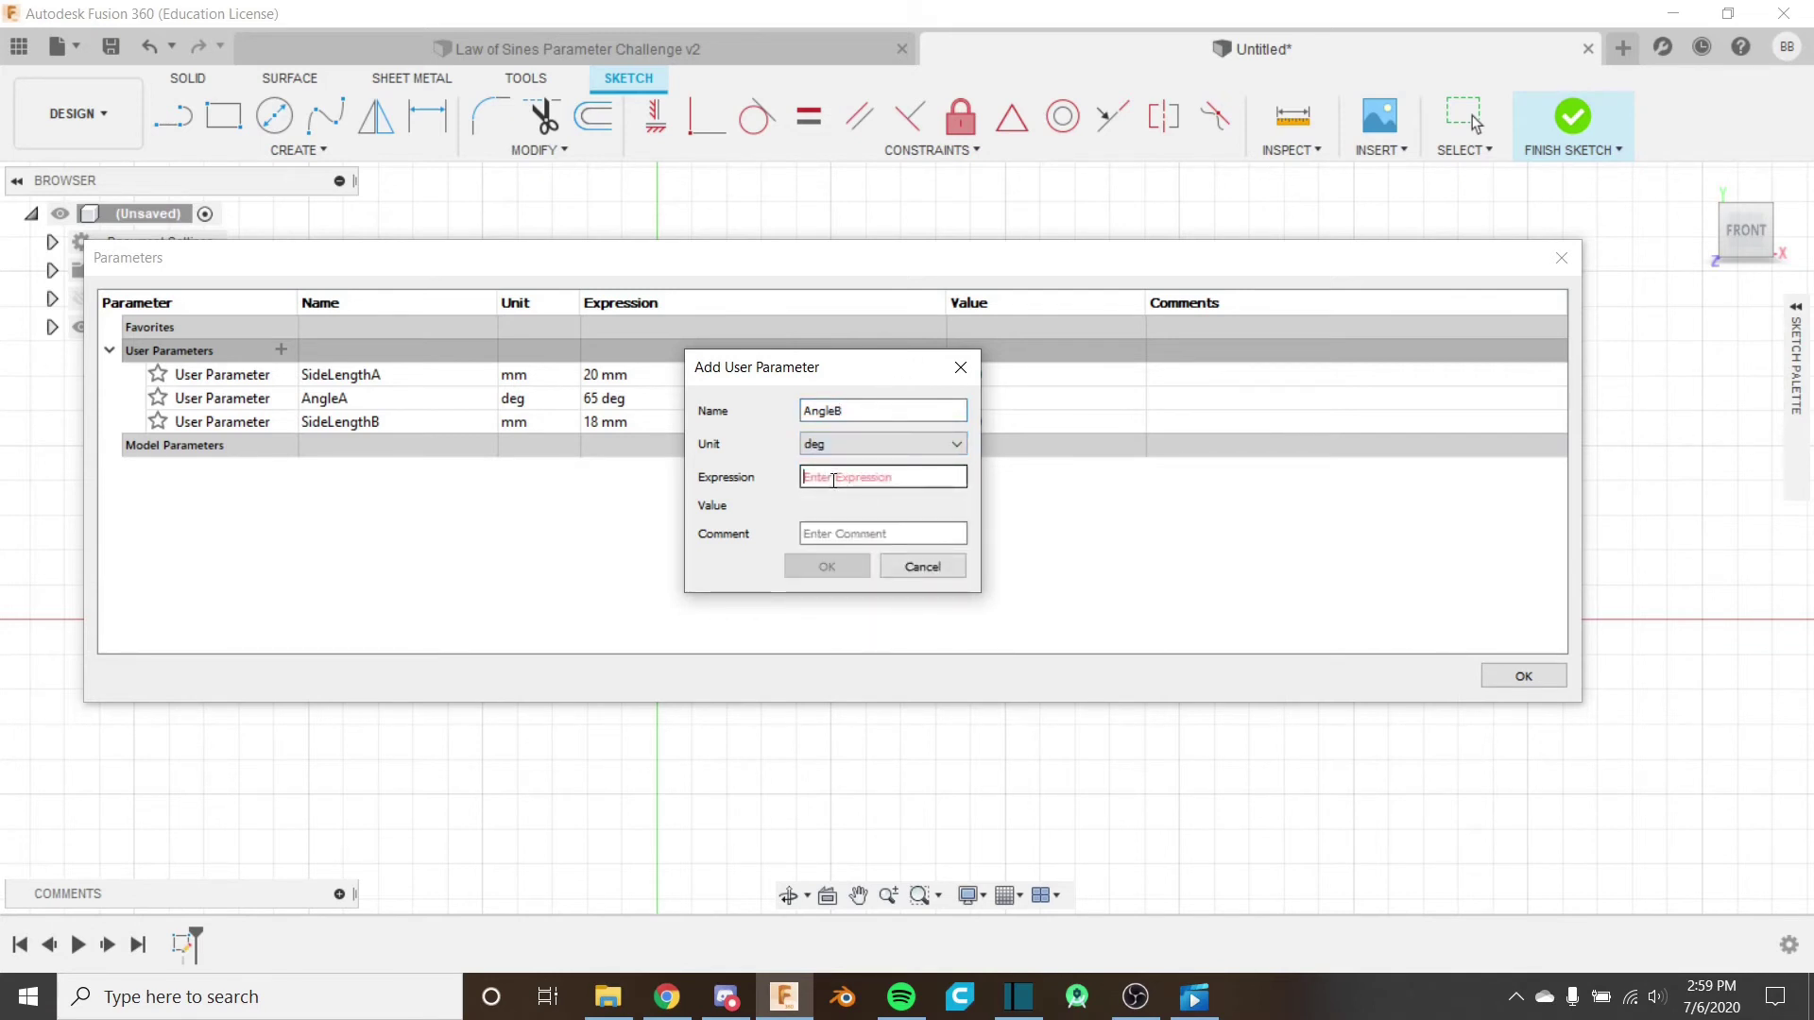
pyautogui.write('asin')
pyautogui.write('S')
pyautogui.press('Return')
pyautogui.write('* sin(')
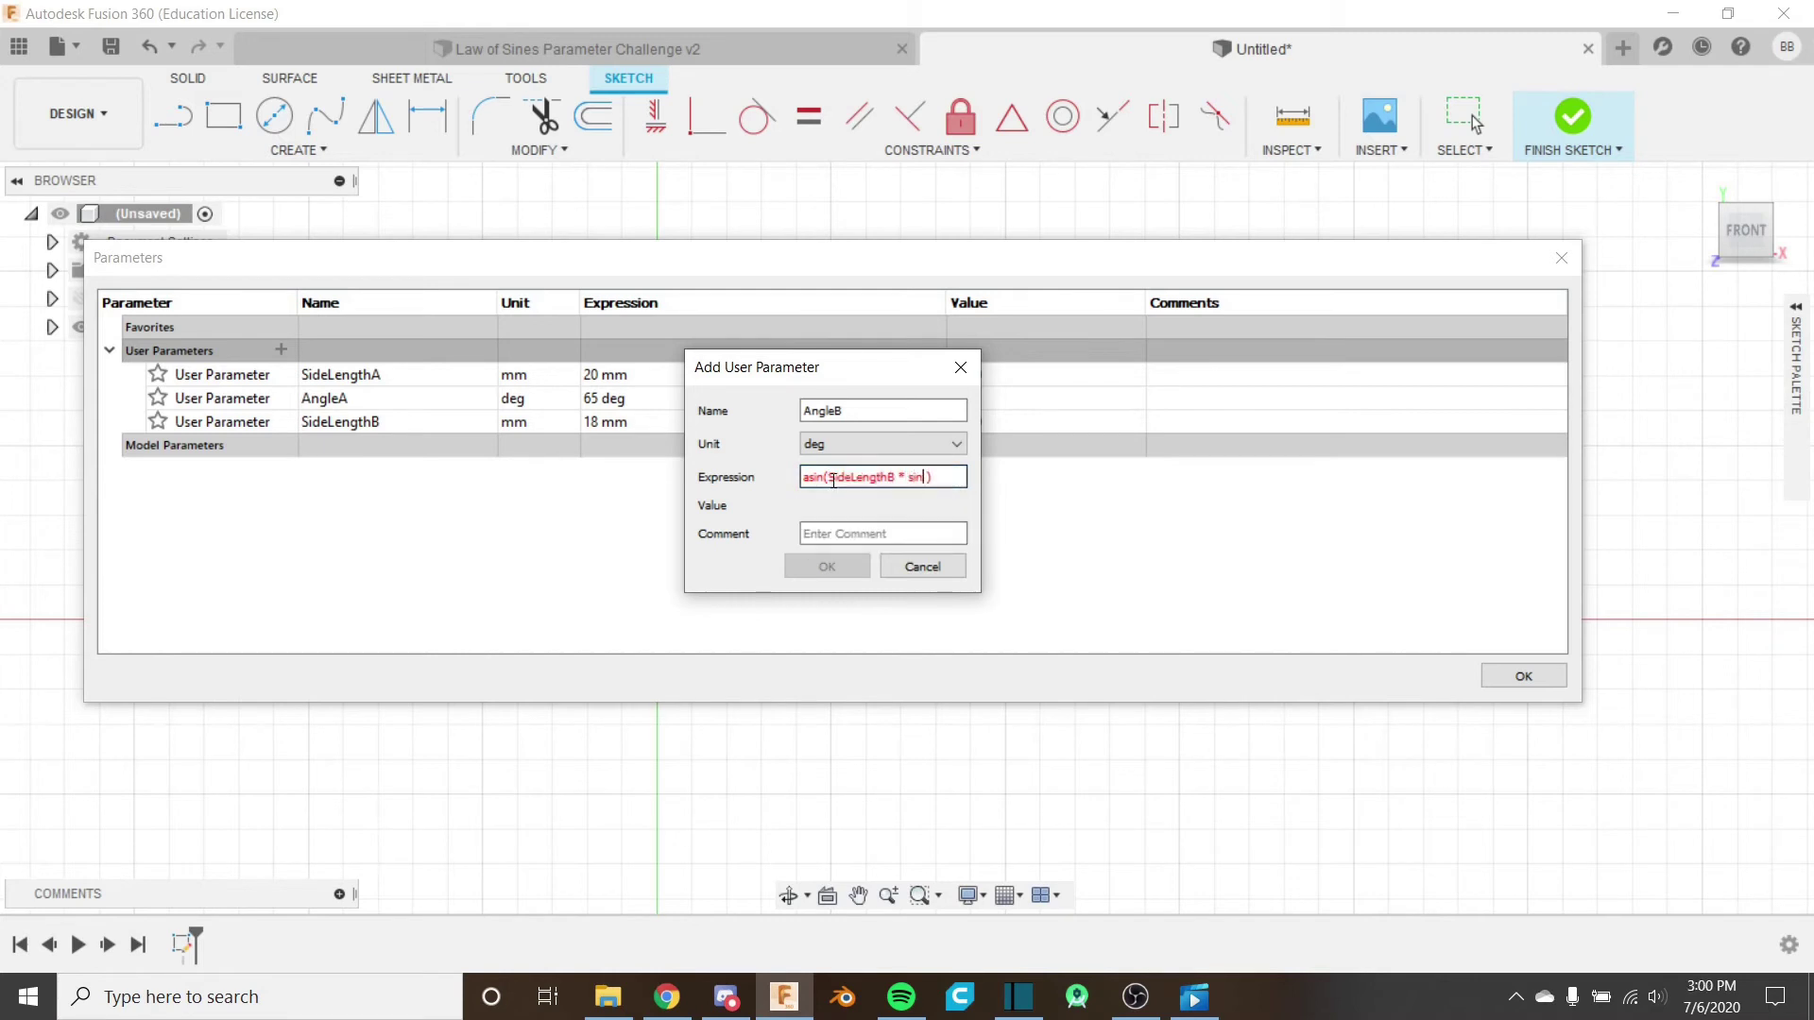
pyautogui.write('A')
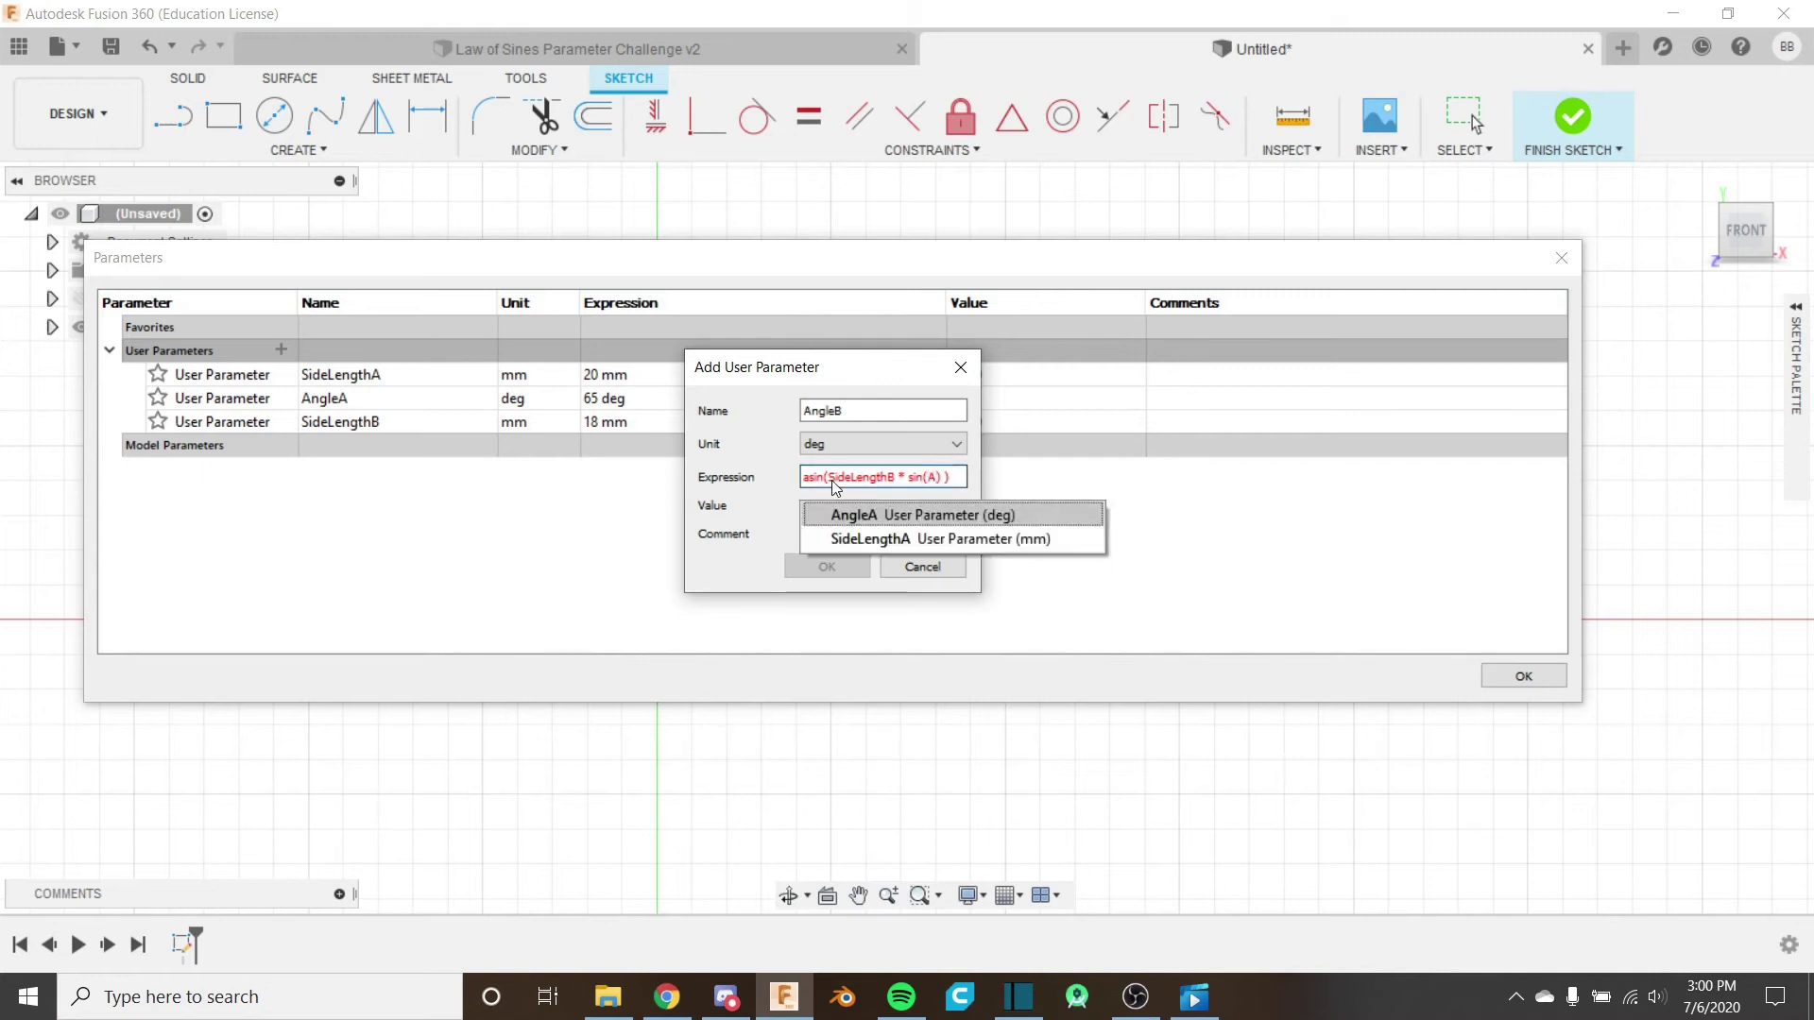
pyautogui.press('Return')
pyautogui.press('End')
pyautogui.write(')')
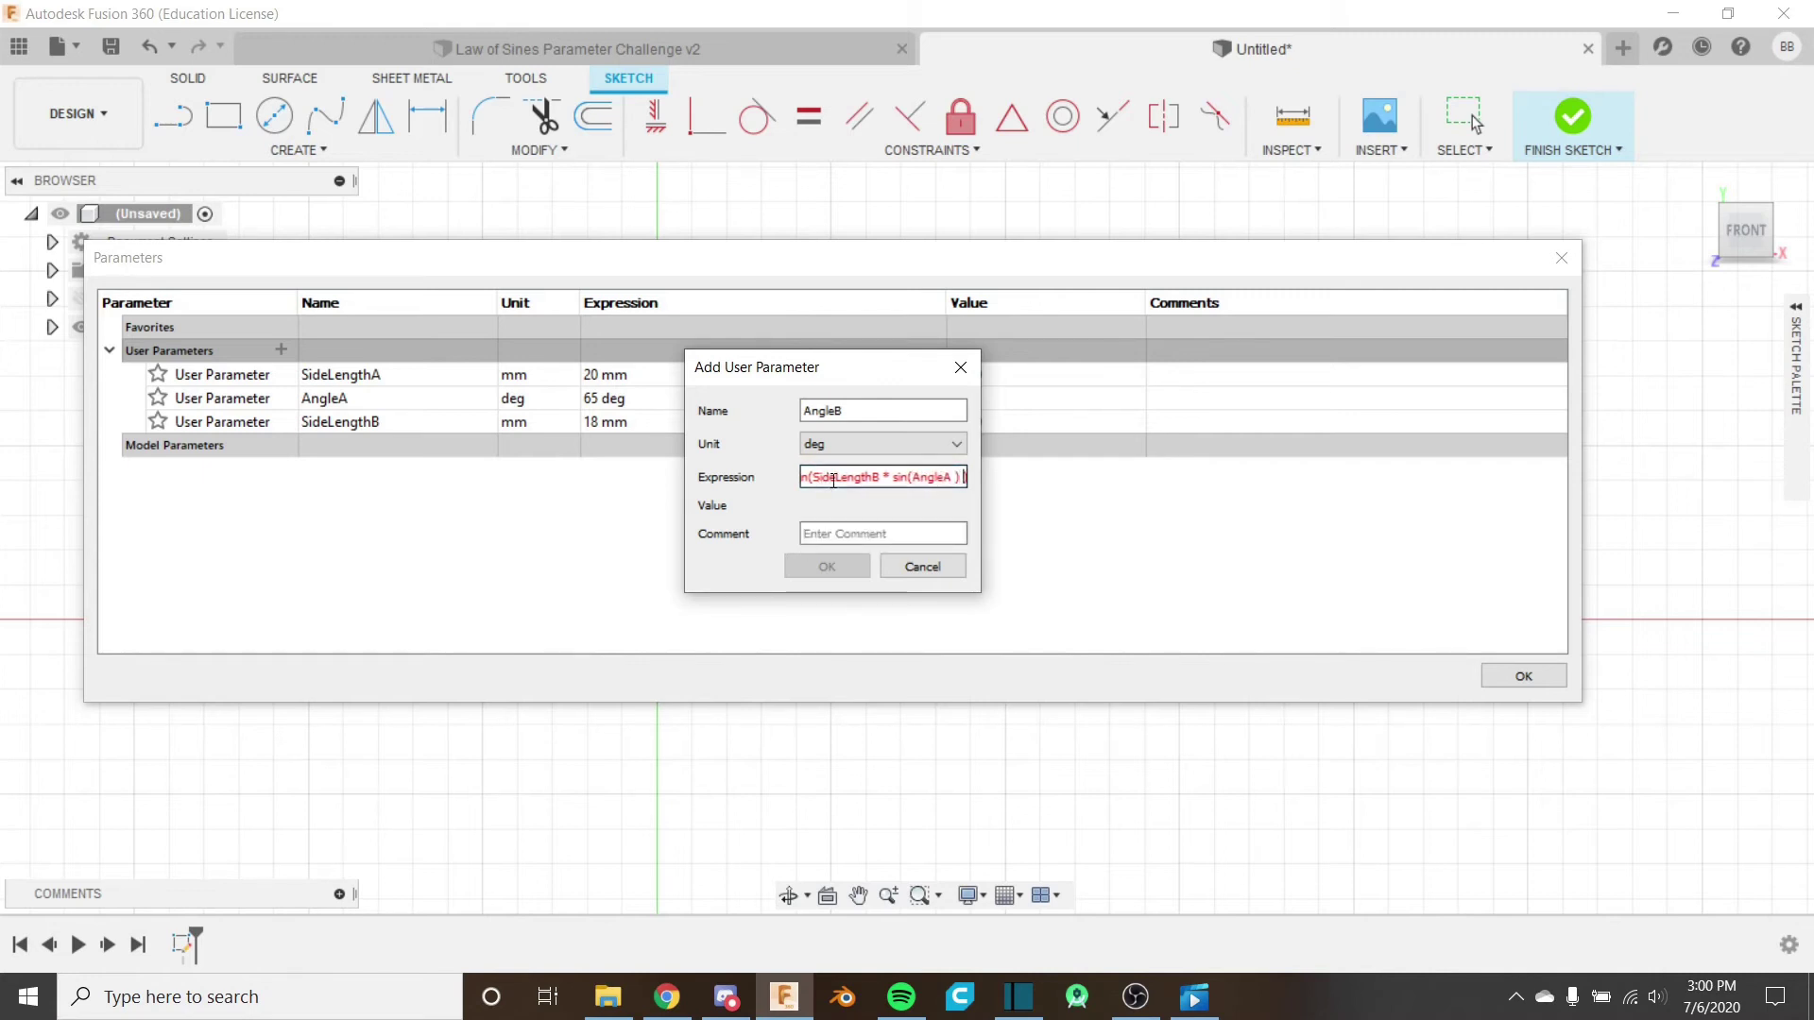
pyautogui.write(' / SideLengthA')
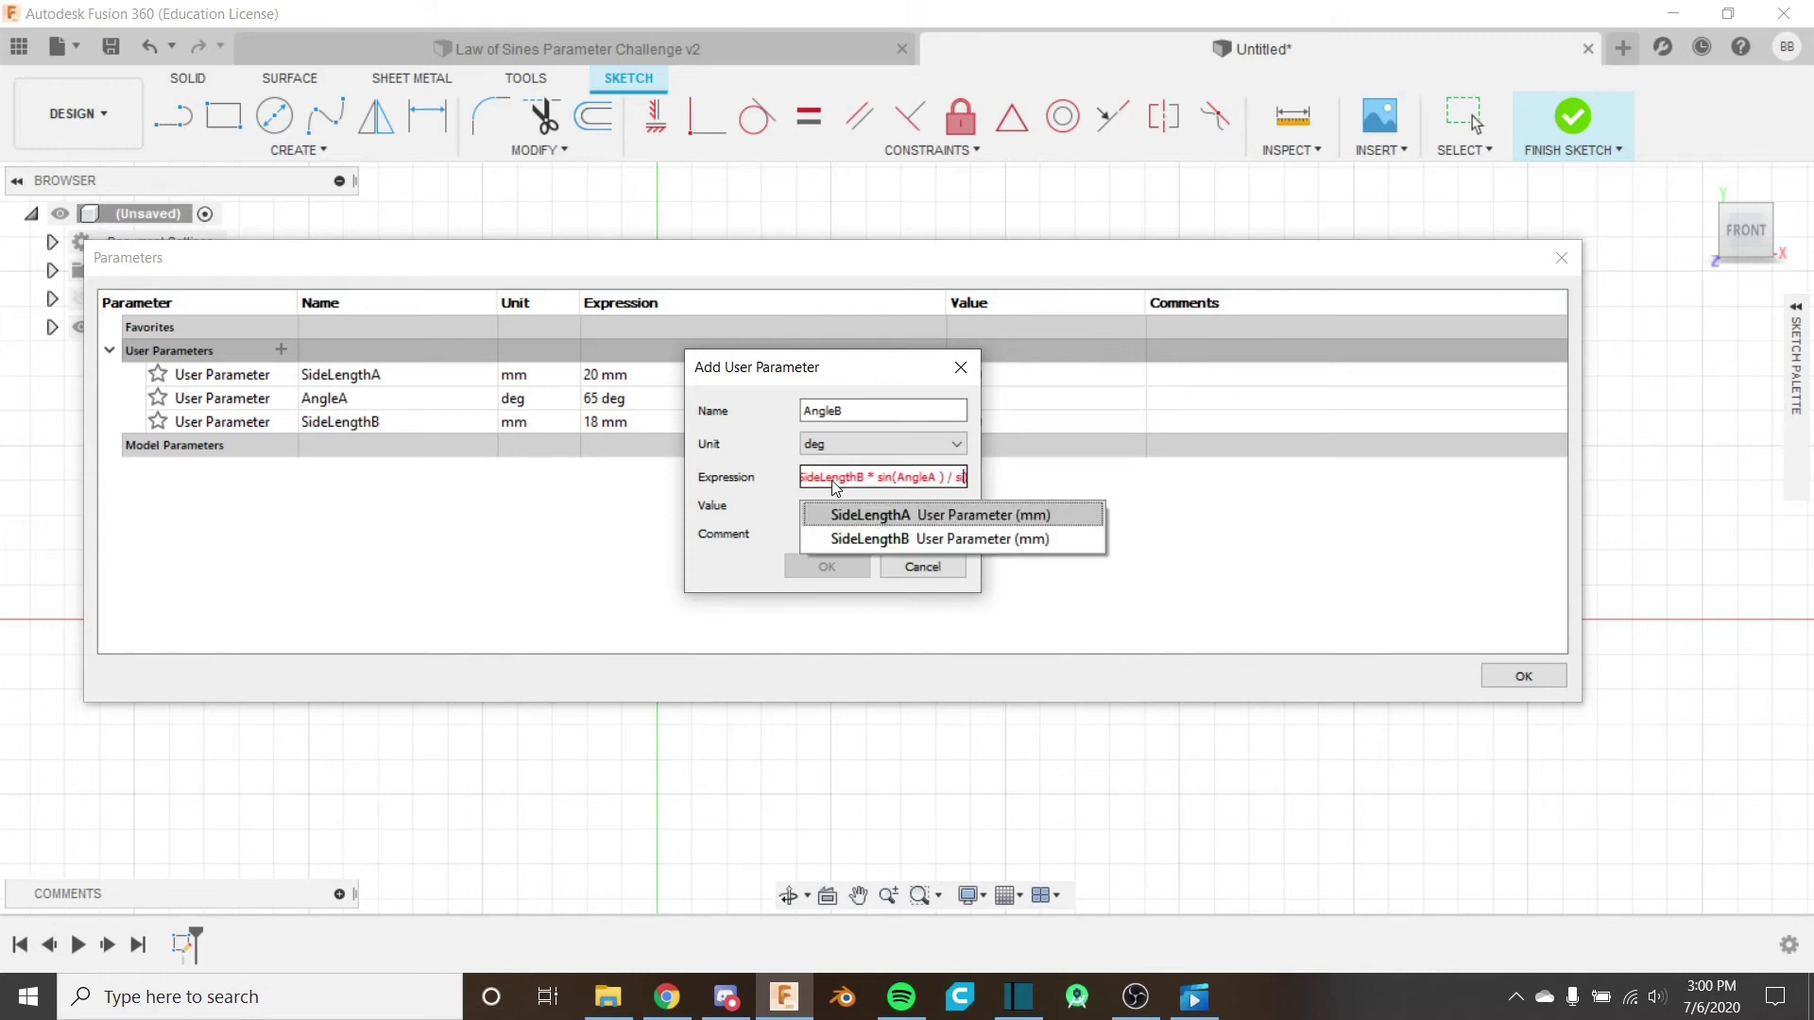
pyautogui.press('Return')
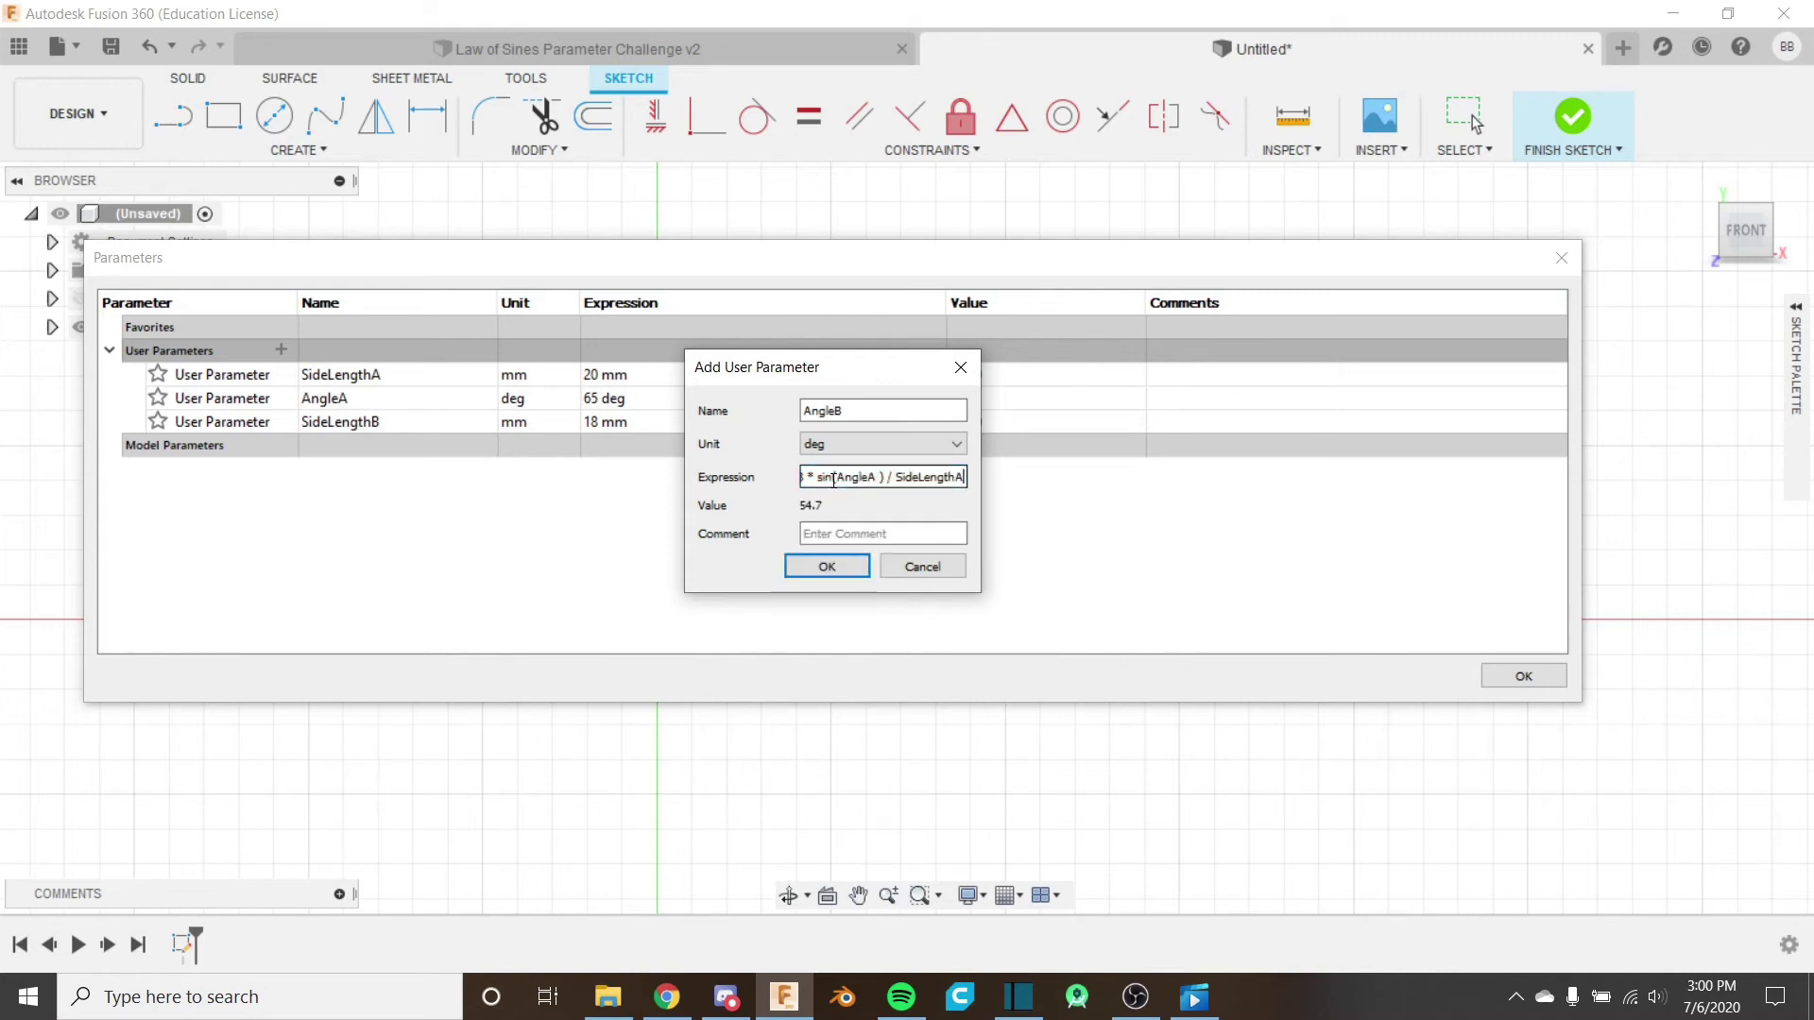
pyautogui.click(822, 565)
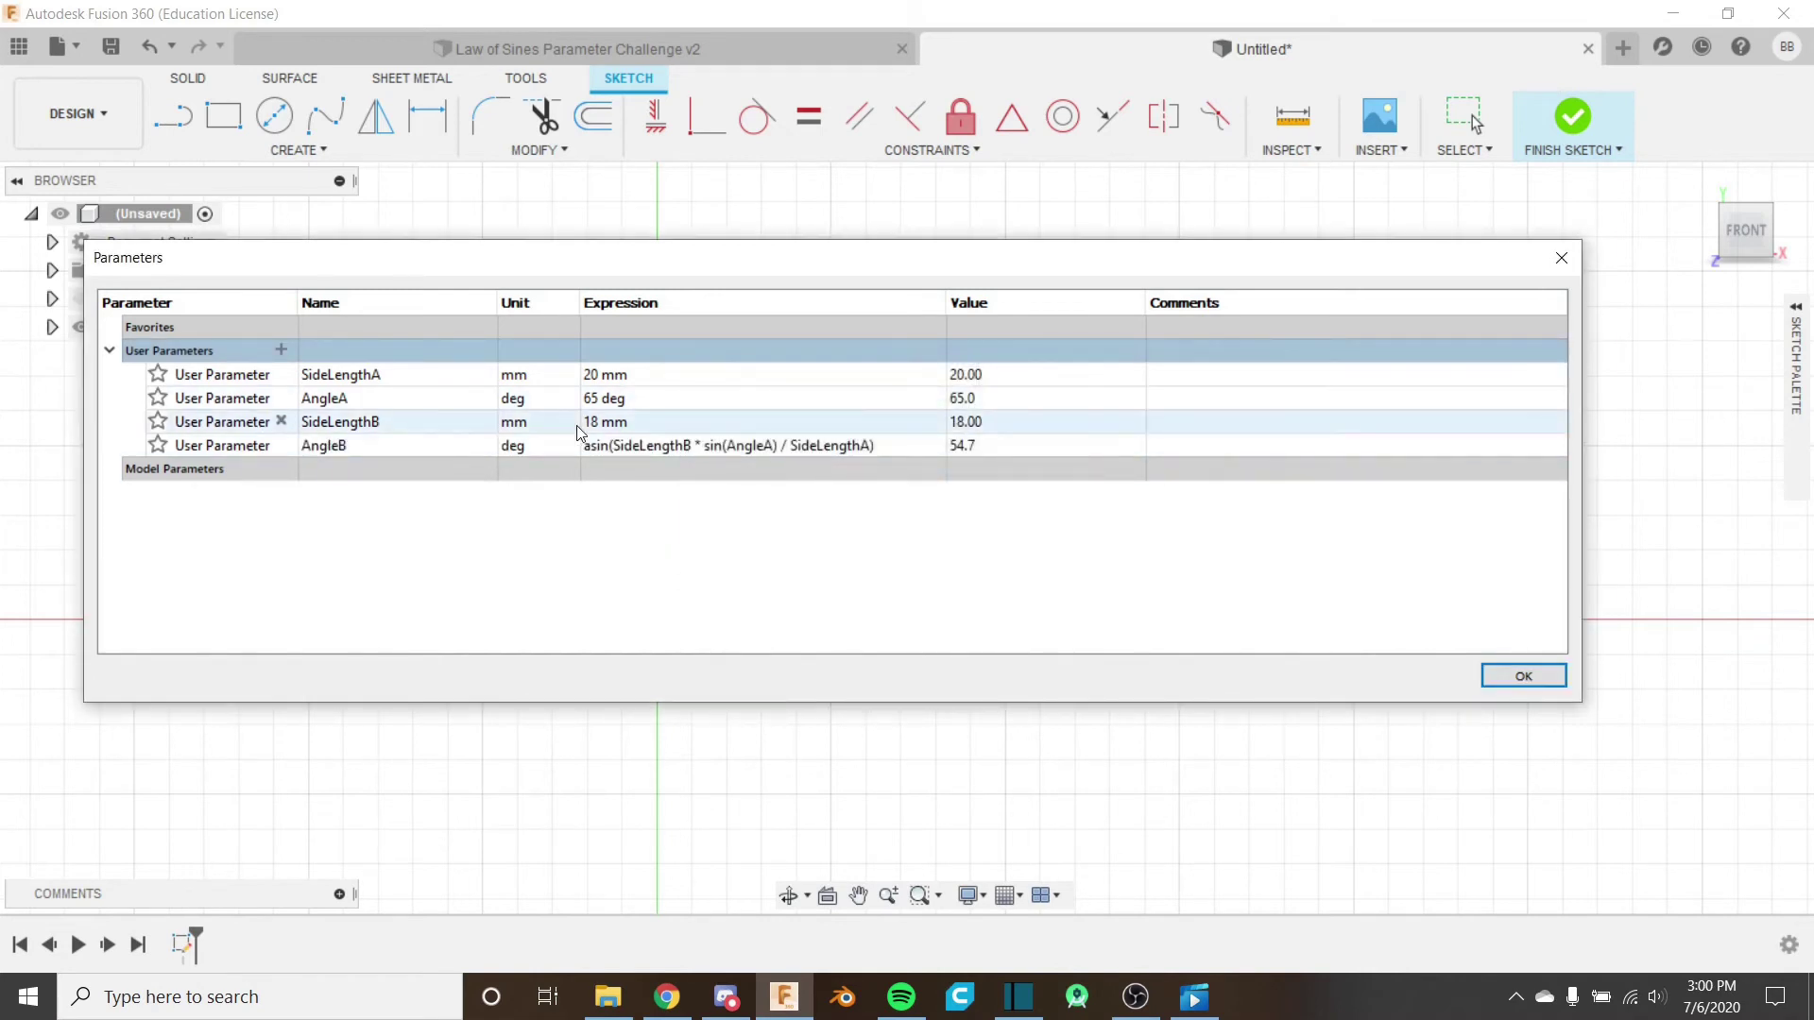
# Enter a new degree parameter with expression 180 - AngleB - AngleA.
pyautogui.click(281, 349)
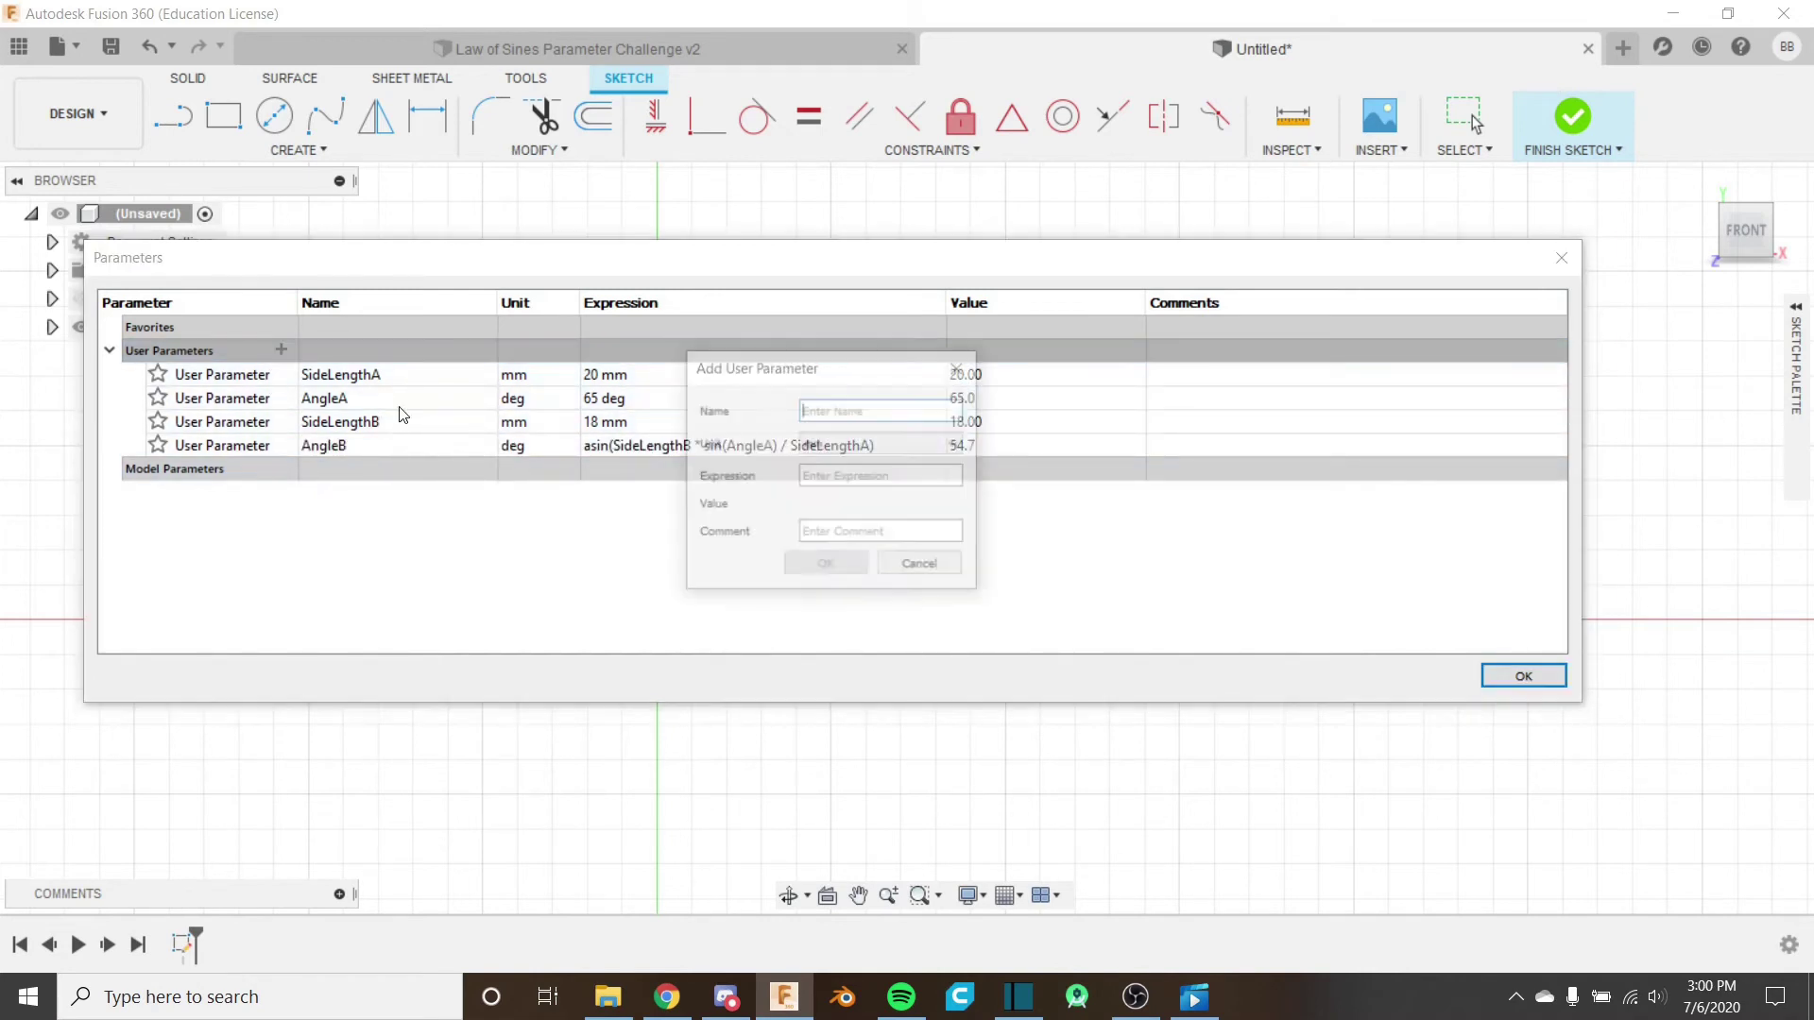
pyautogui.click(887, 444)
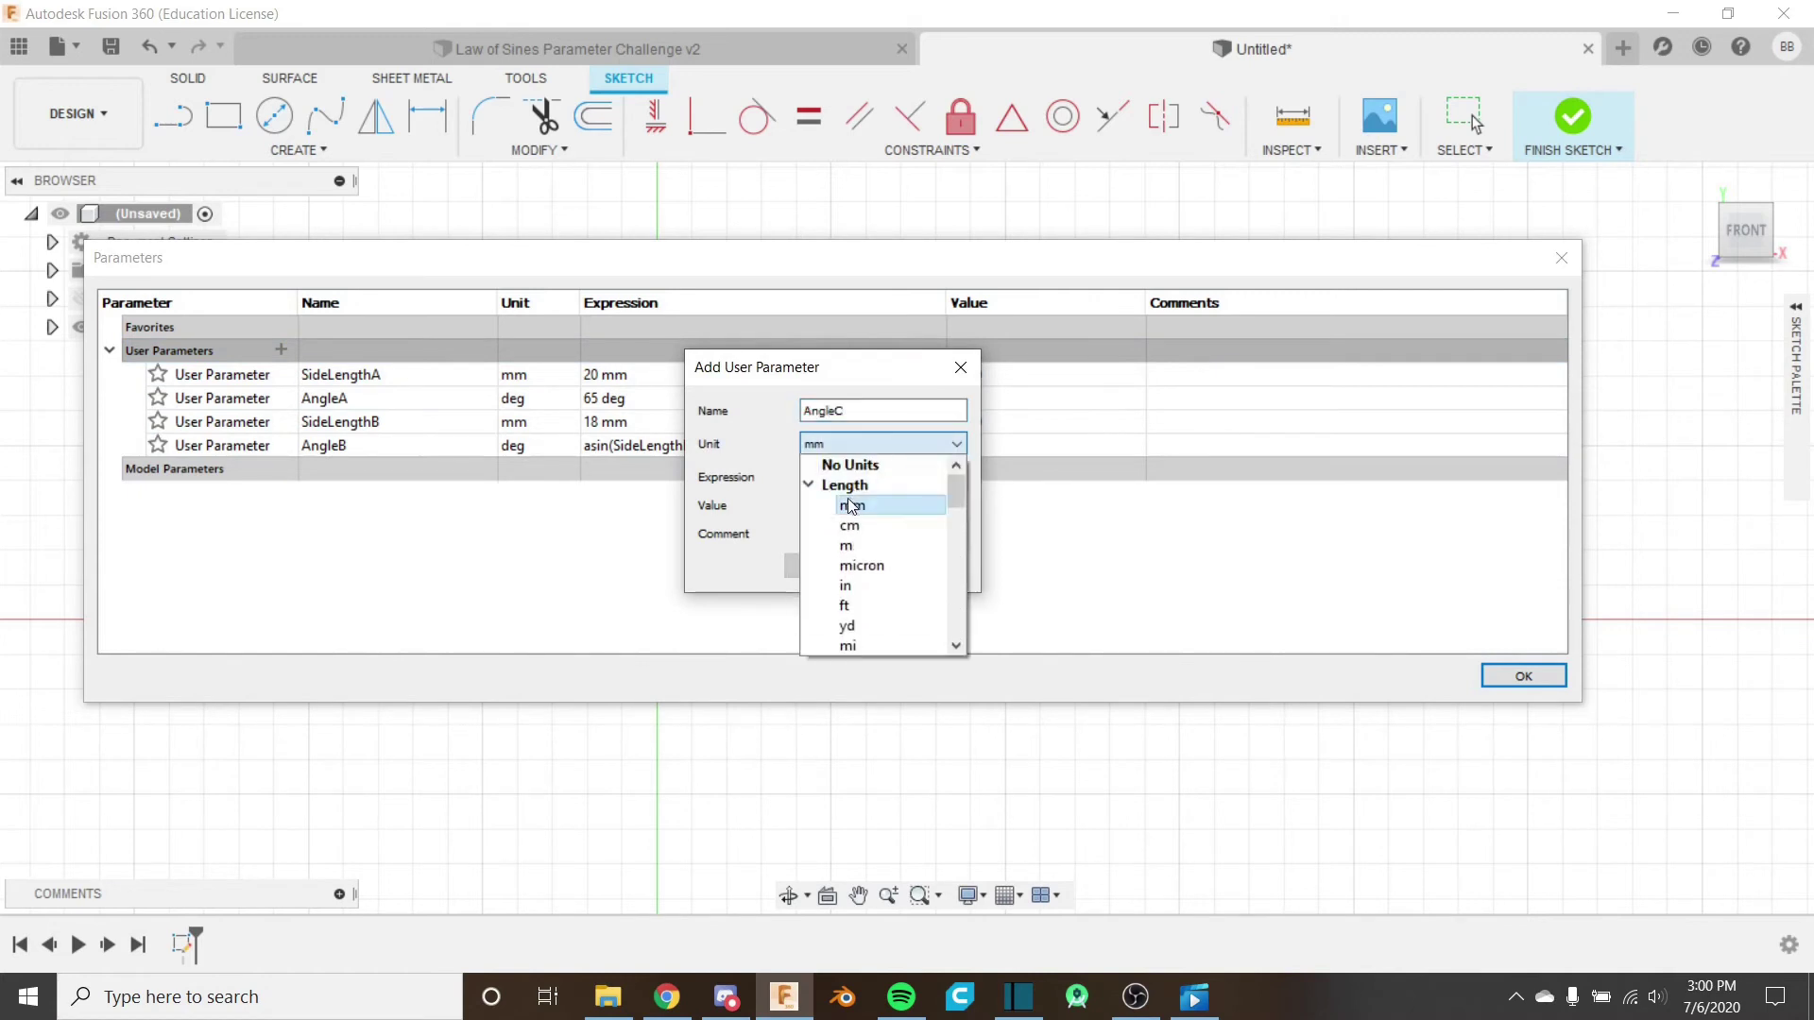
pyautogui.click(822, 505)
pyautogui.click(850, 545)
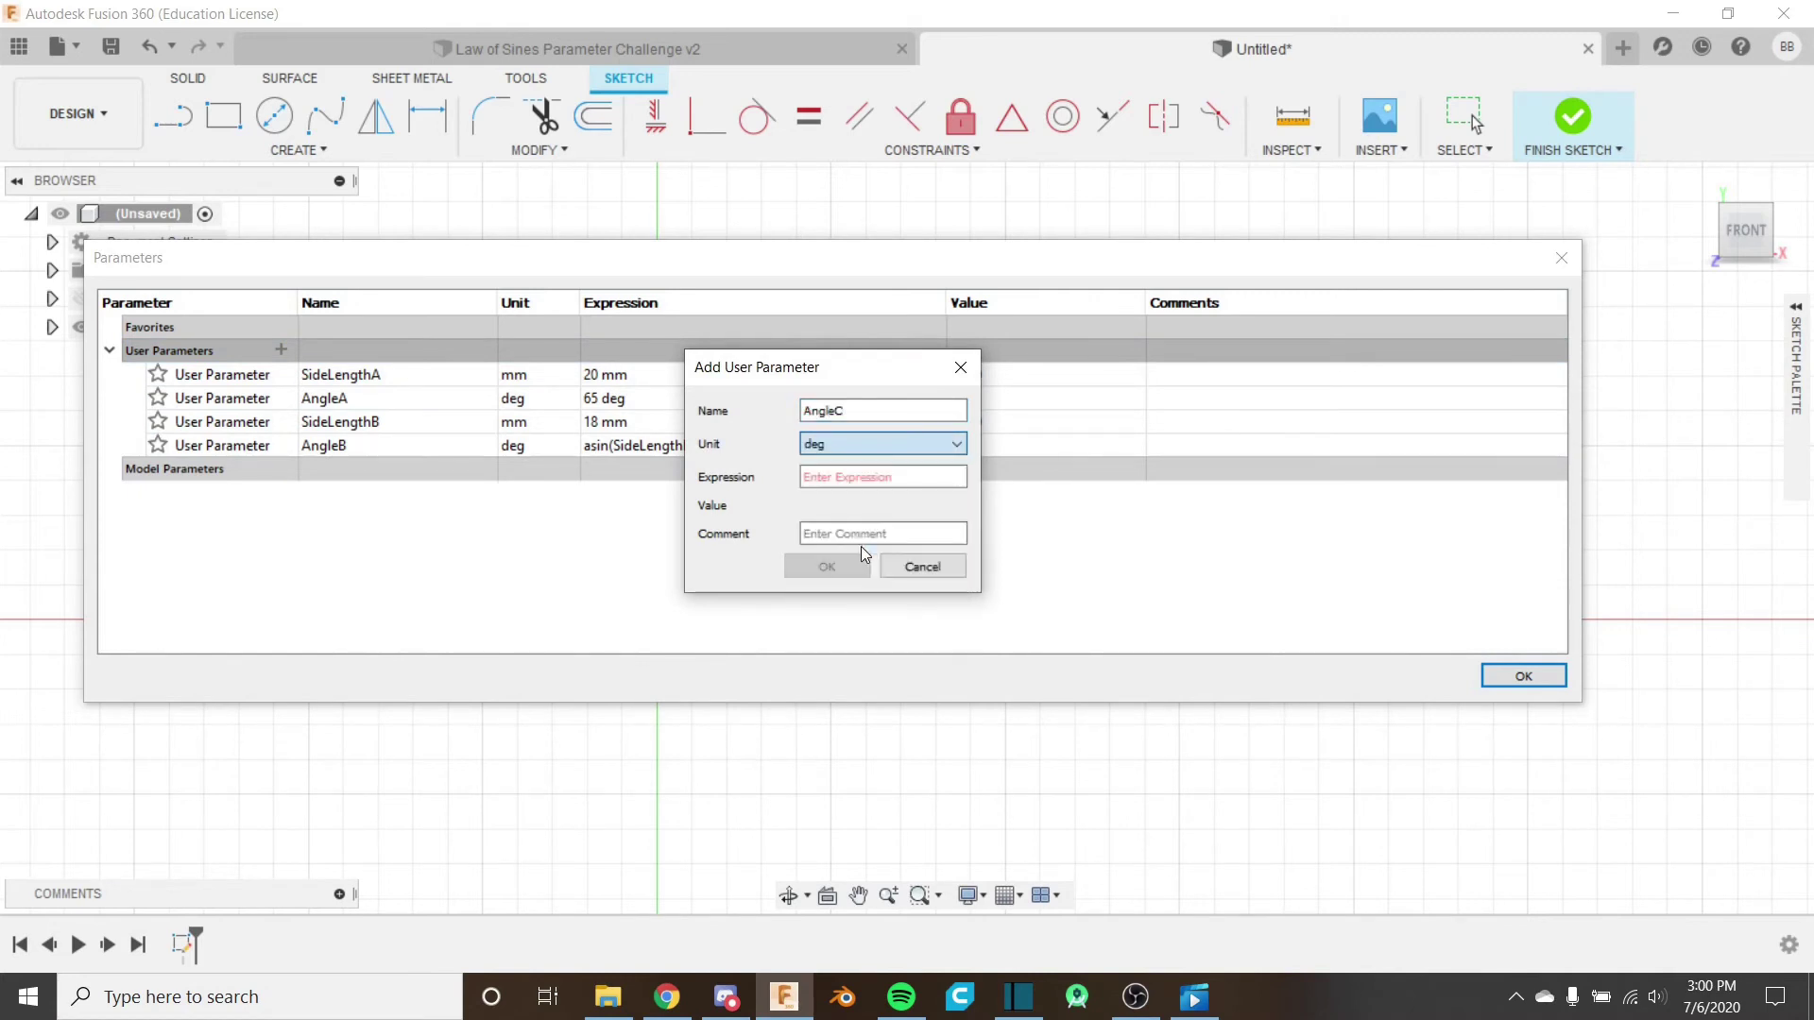
pyautogui.click(856, 475)
pyautogui.write('180 ')
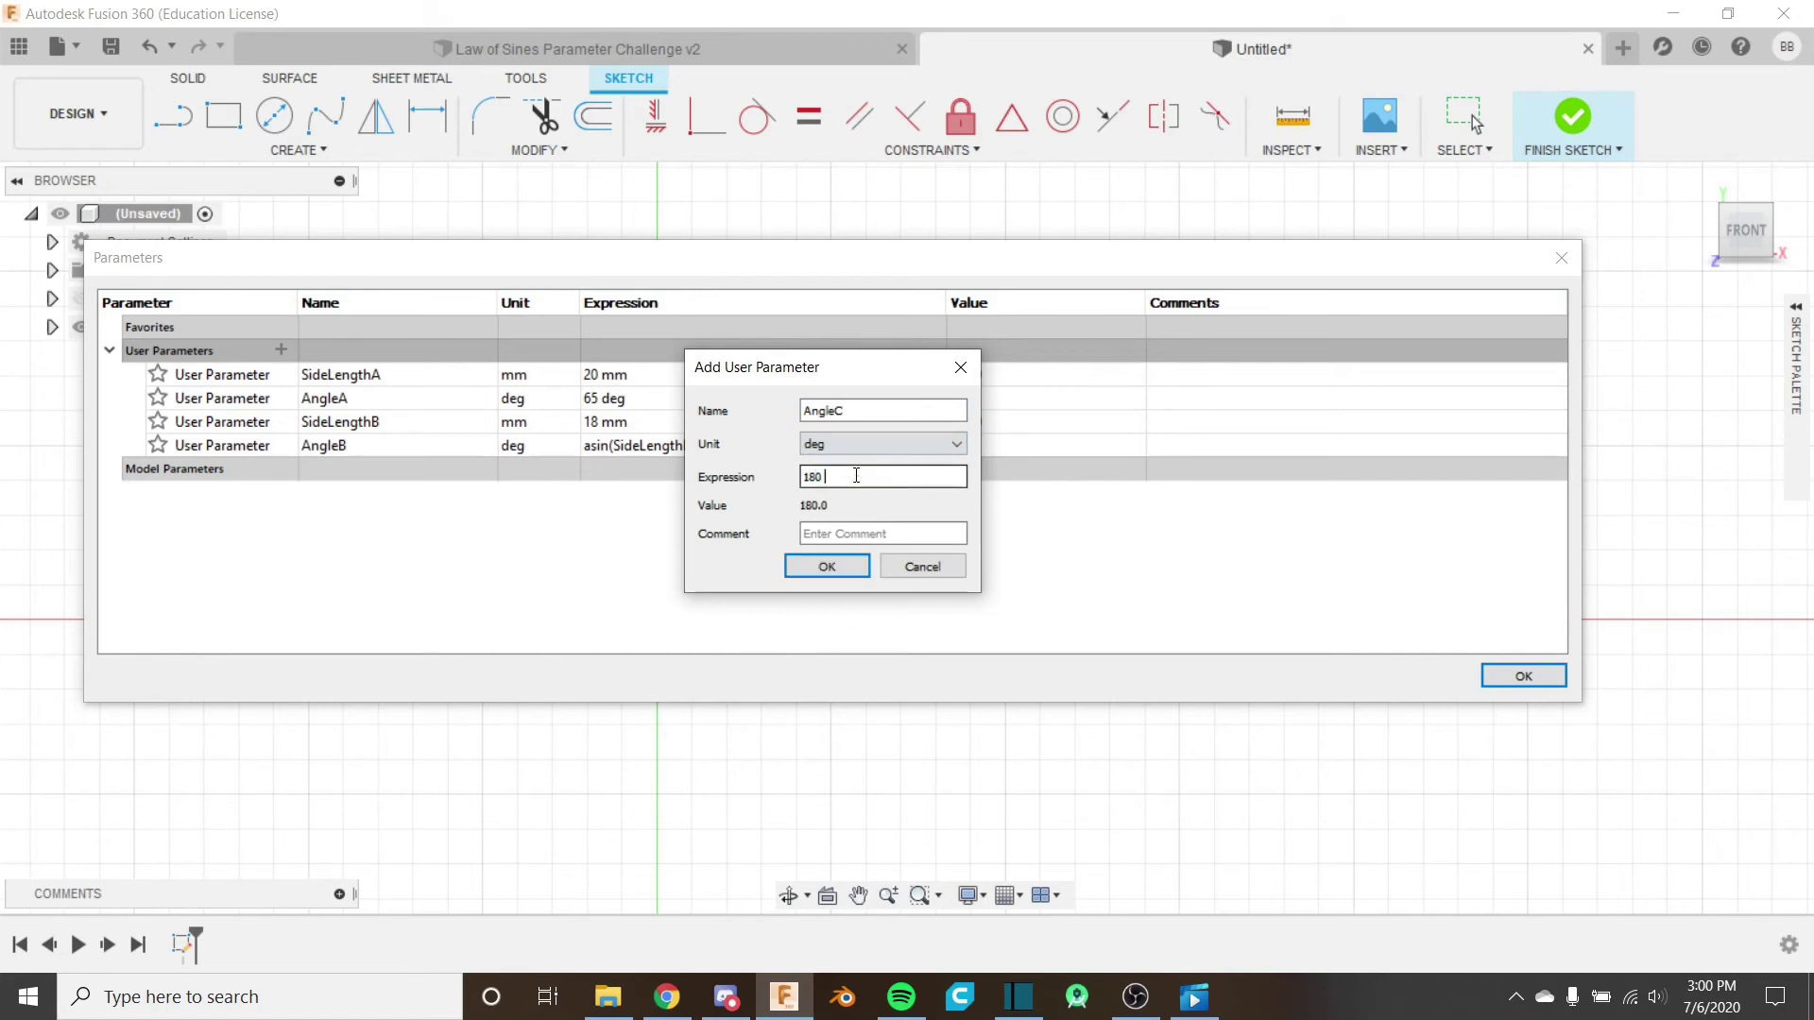
pyautogui.write('- AngleB - AngleA')
# Confirm AngleC, then add SideLengthC = SideLengthA * sin(AngleC) / sin(AngleA), giving 19.177 mm.
pyautogui.click(842, 564)
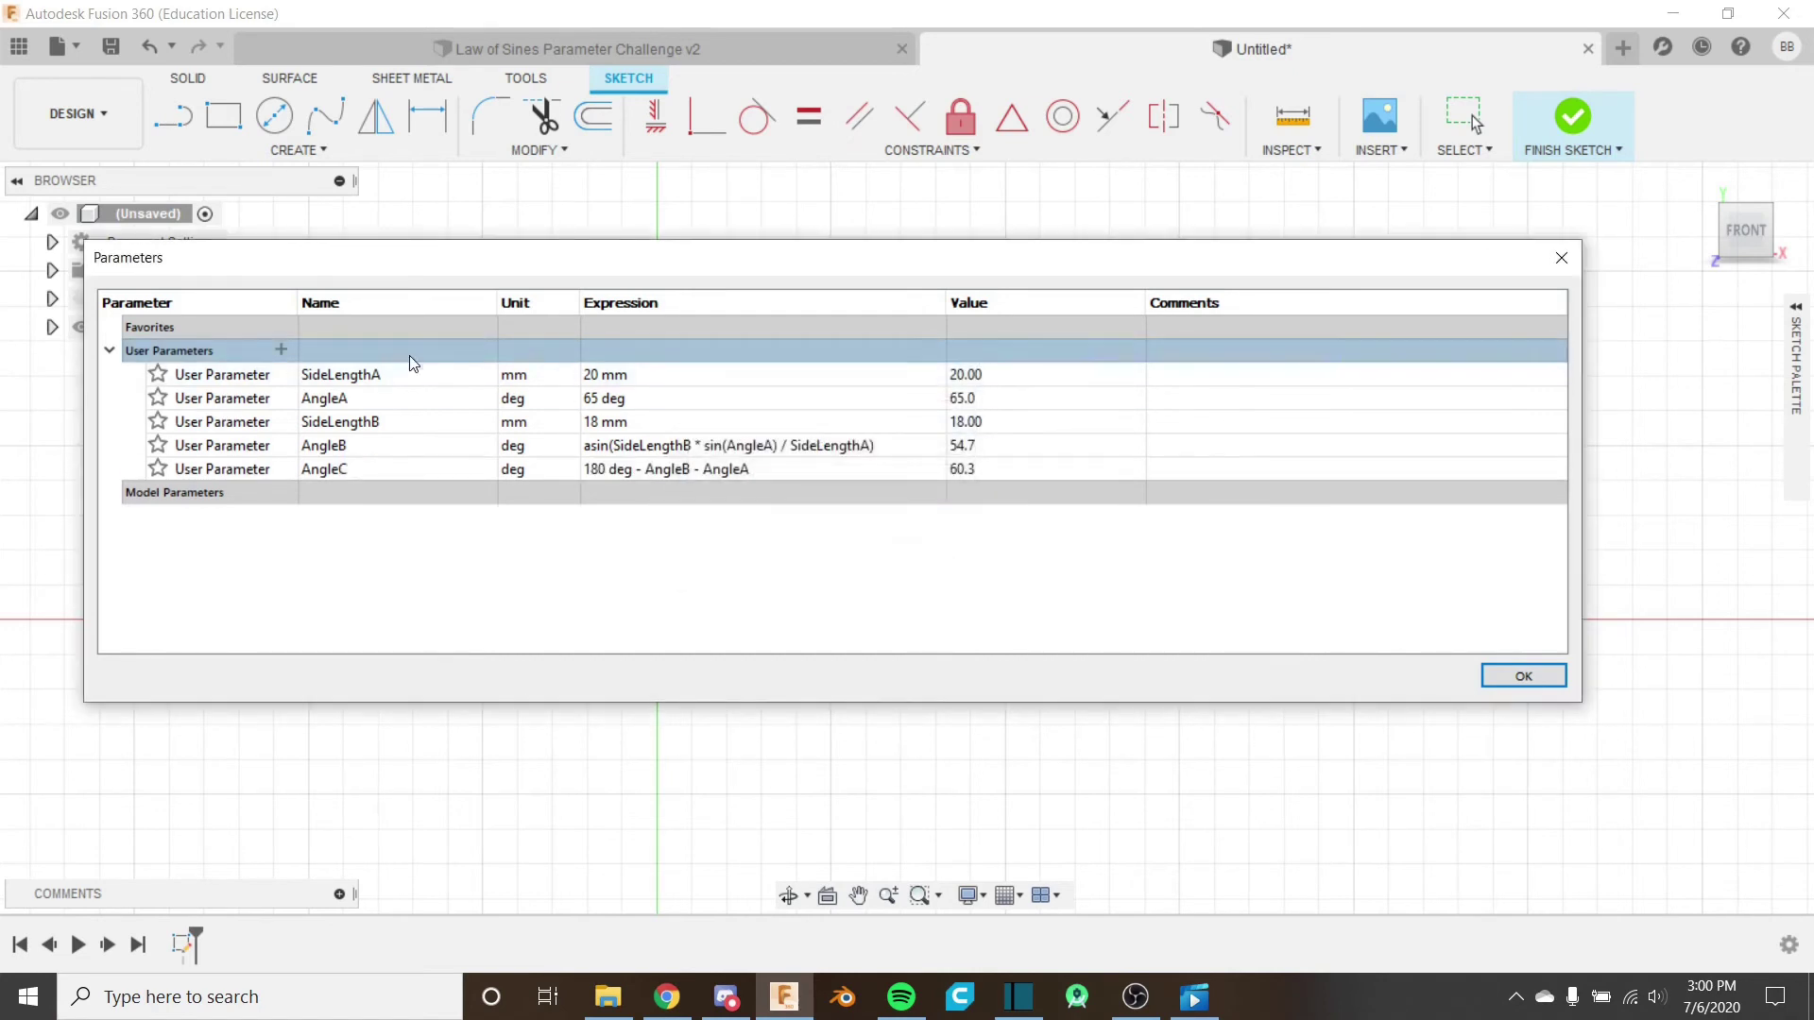
pyautogui.click(280, 349)
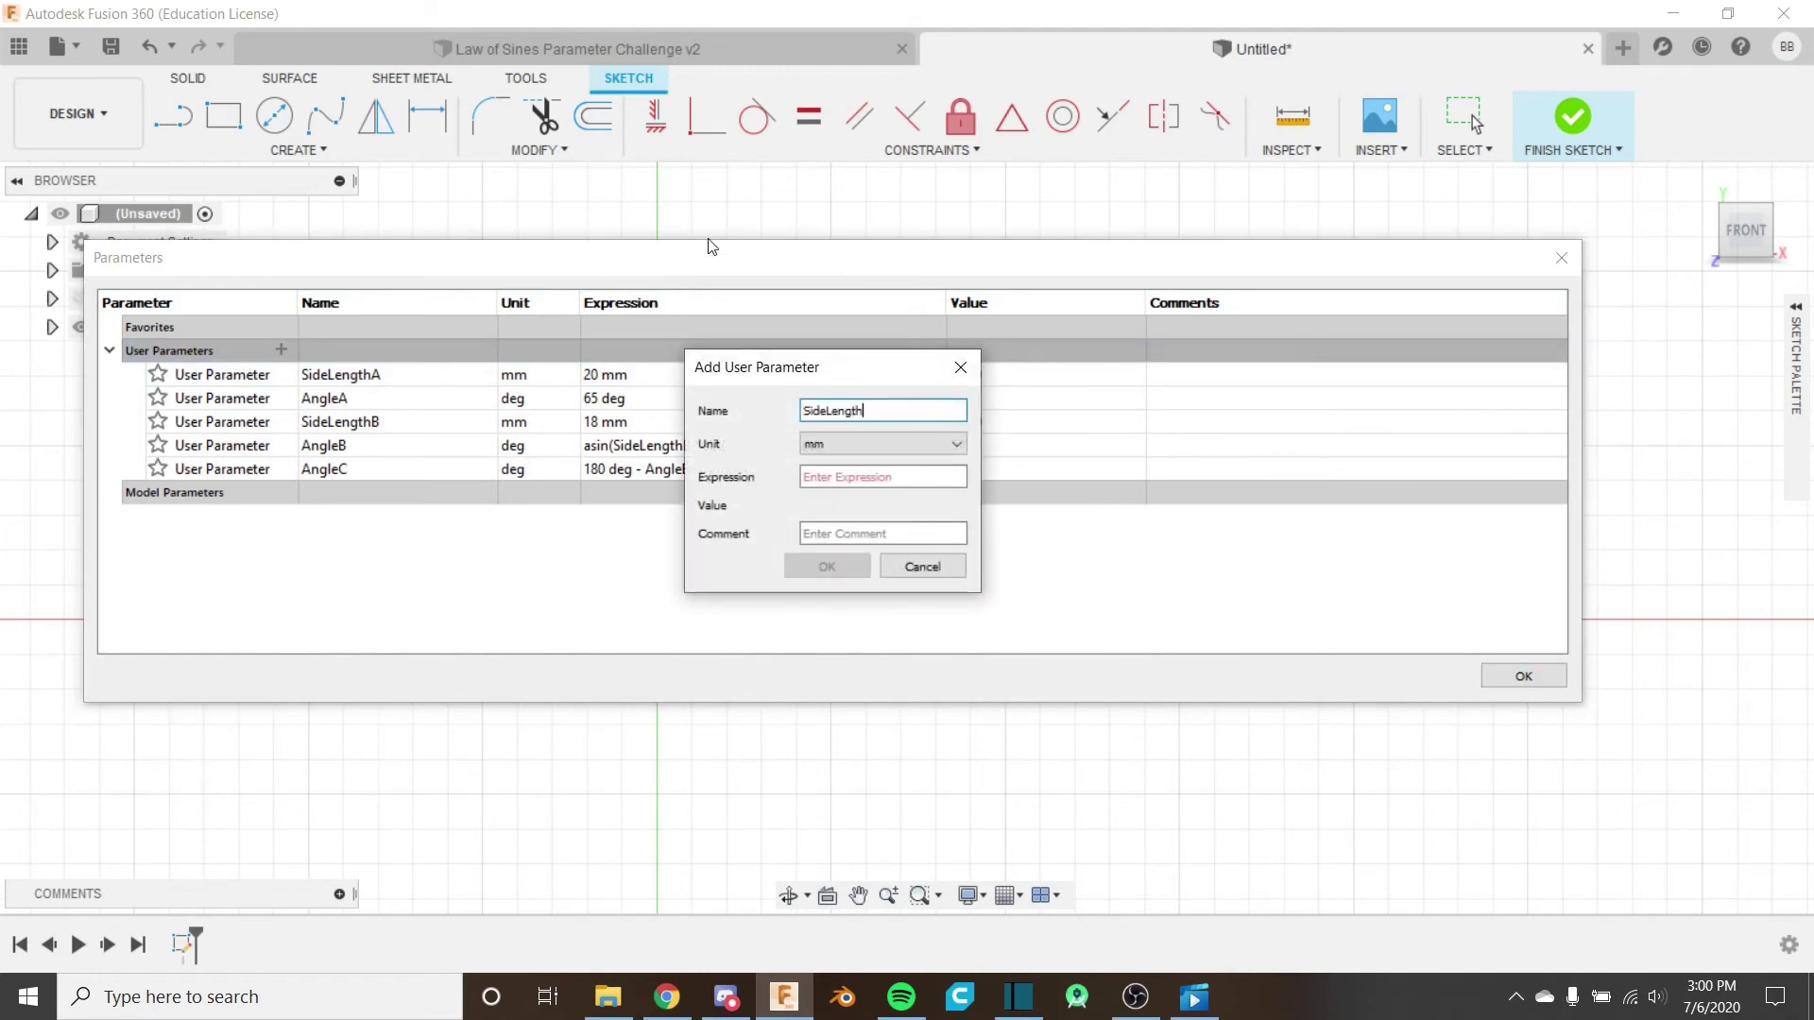
pyautogui.press('Tab')
pyautogui.press('Tab')
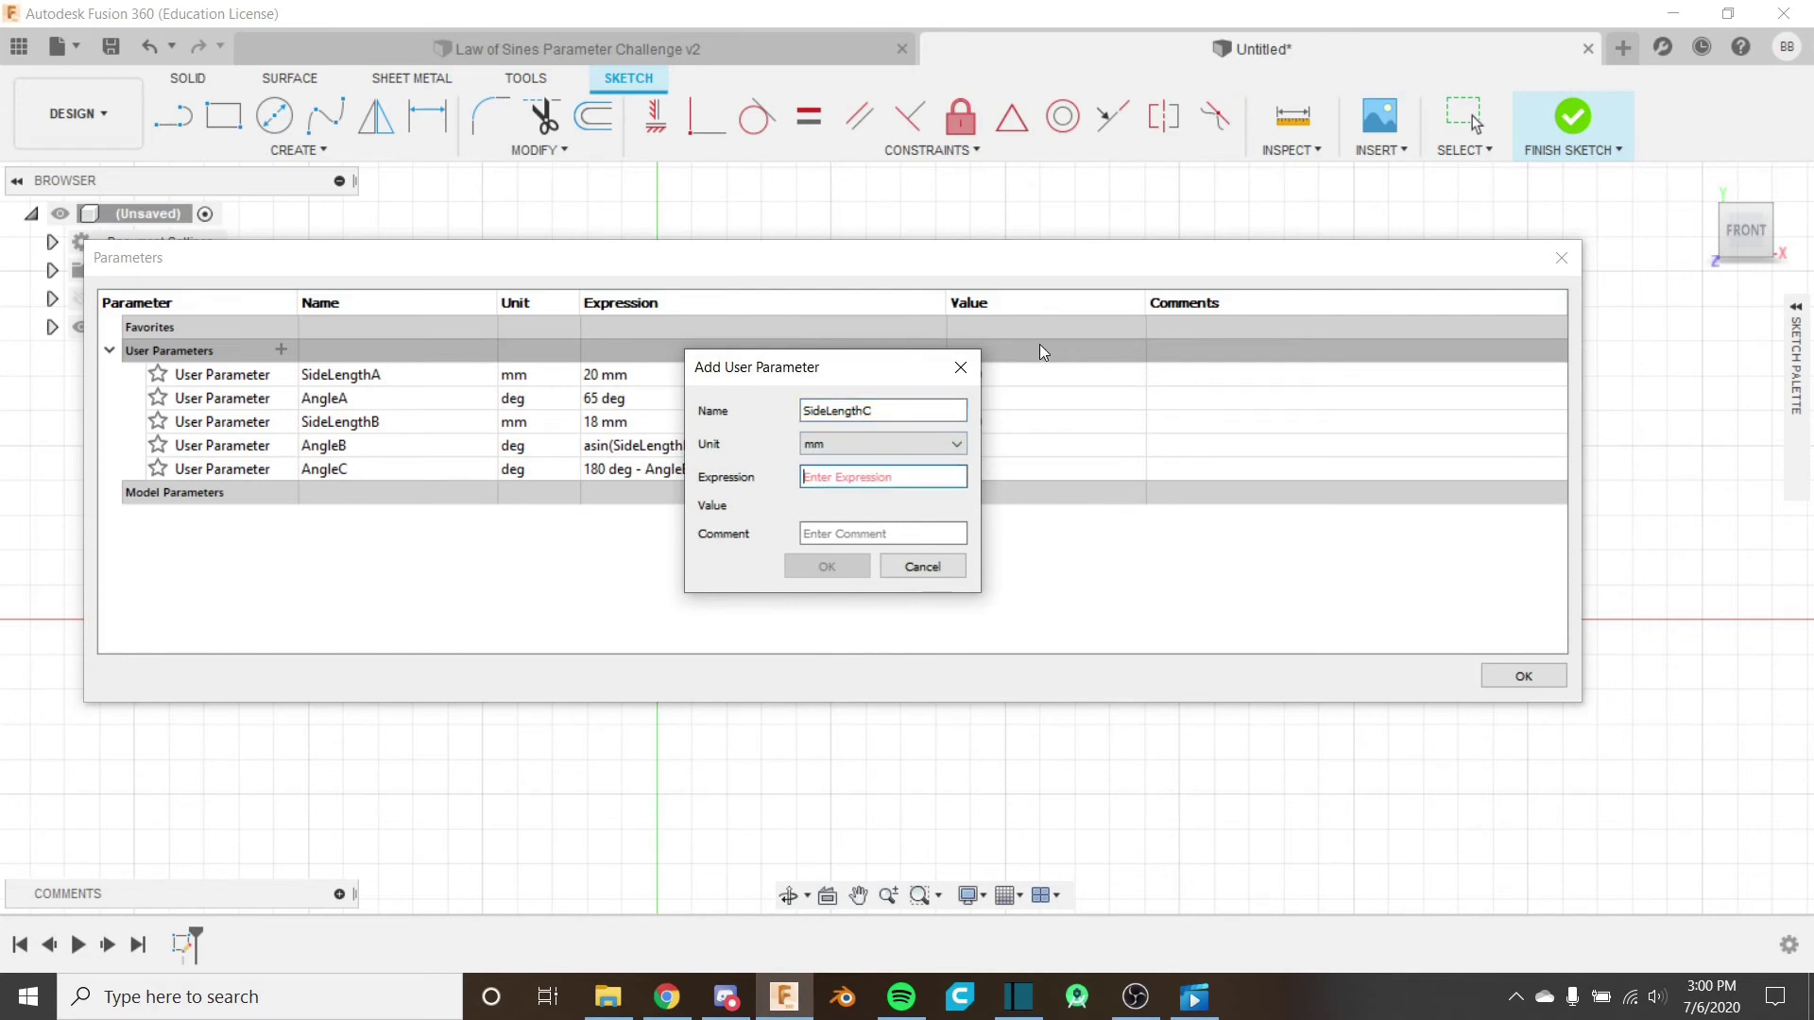
pyautogui.write('Side')
pyautogui.press('Return')
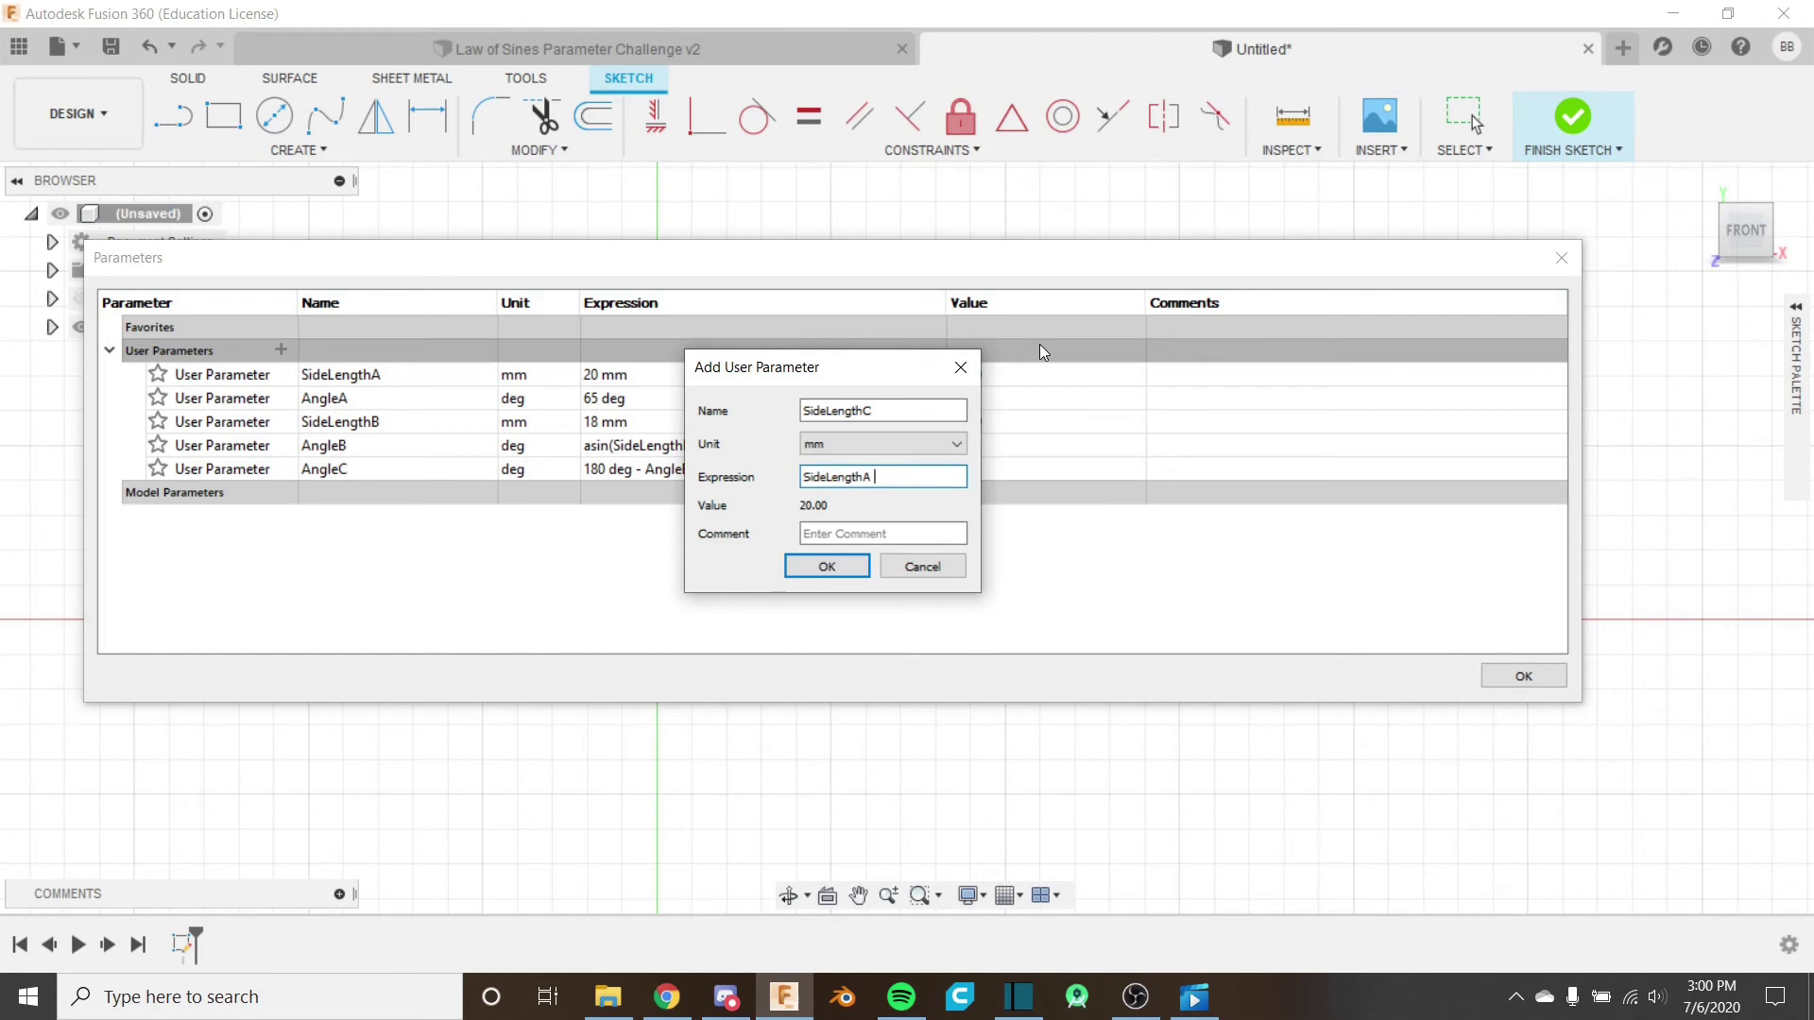
pyautogui.write('* sin(C)')
pyautogui.press('Return')
pyautogui.write('/ sin(ange')
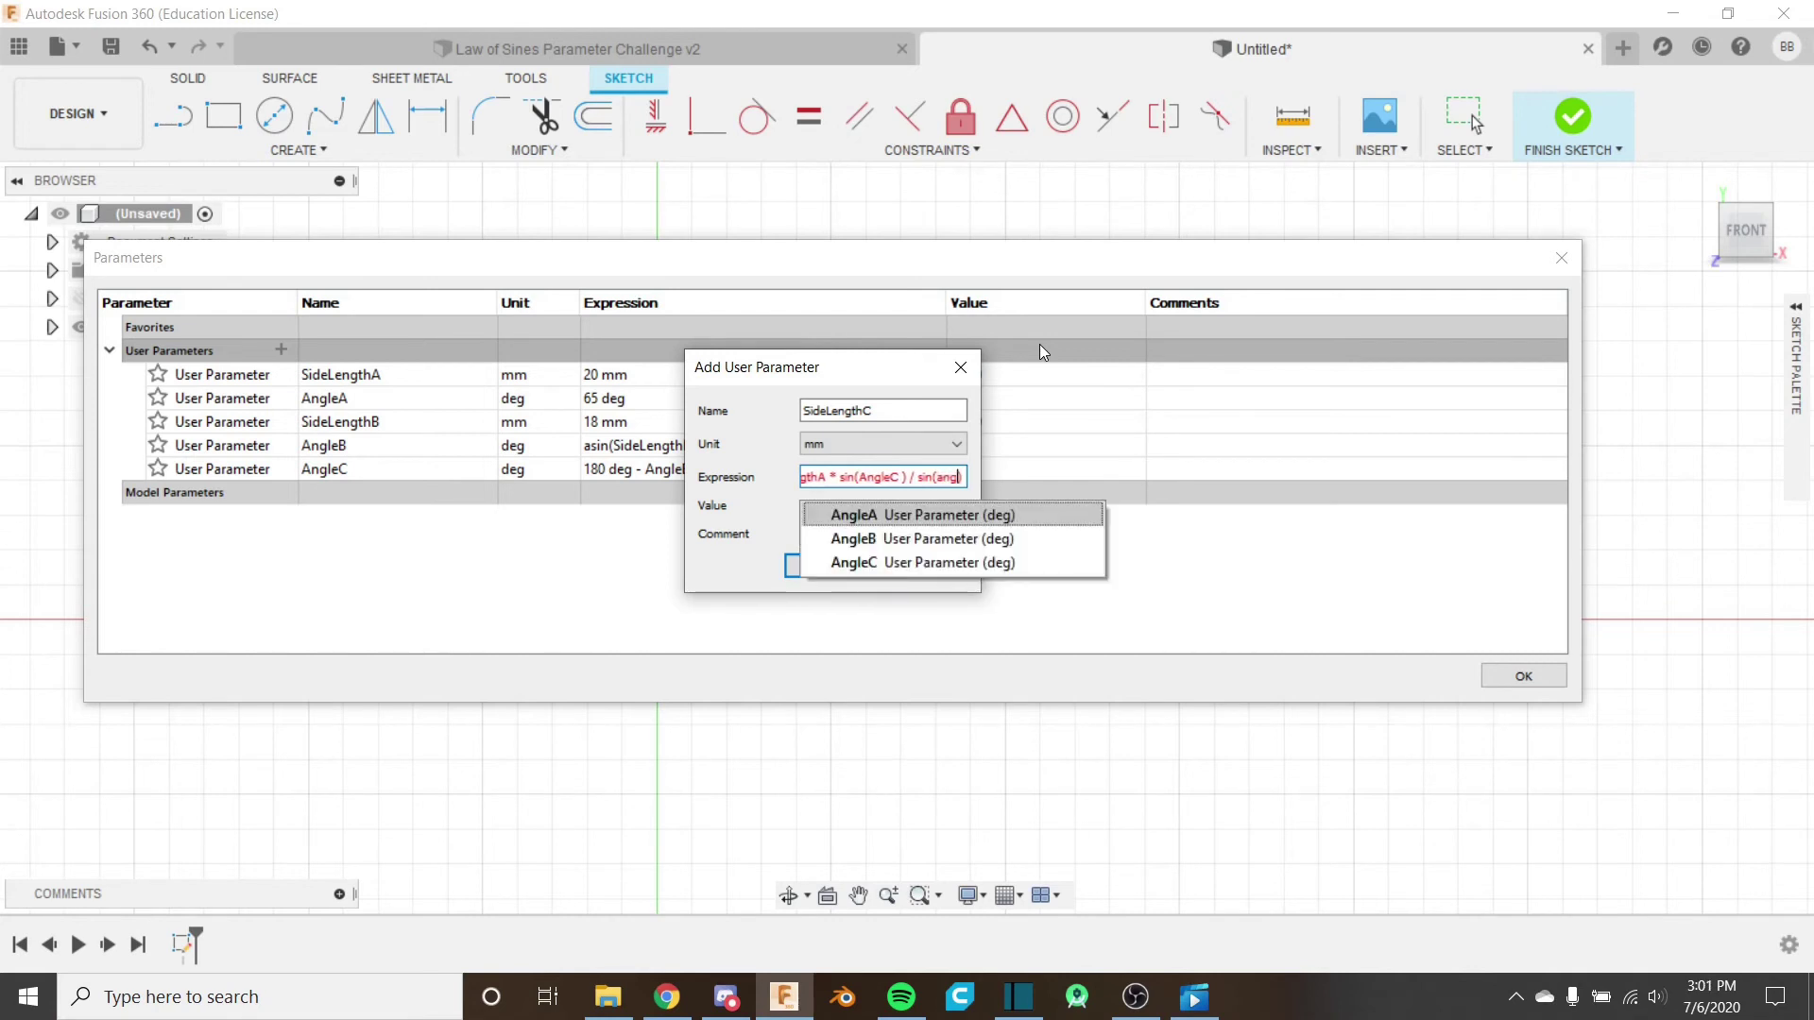
pyautogui.press('Return')
pyautogui.write(')')
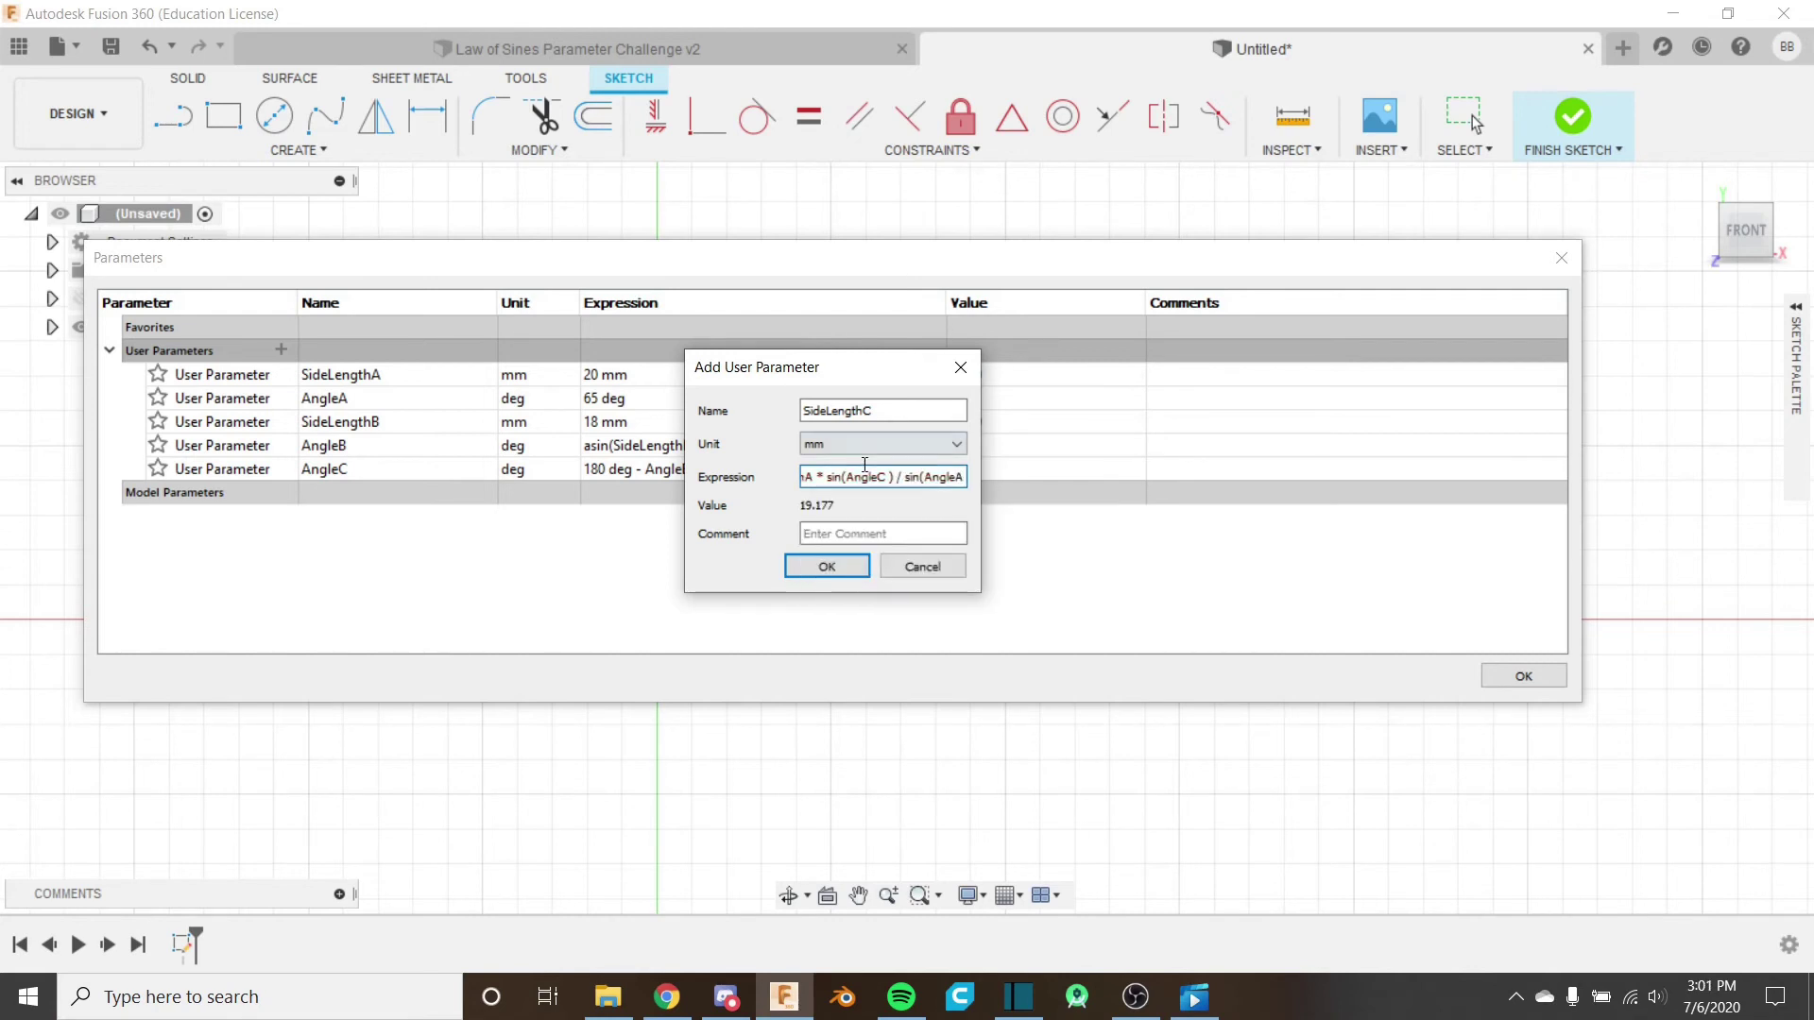
pyautogui.click(835, 567)
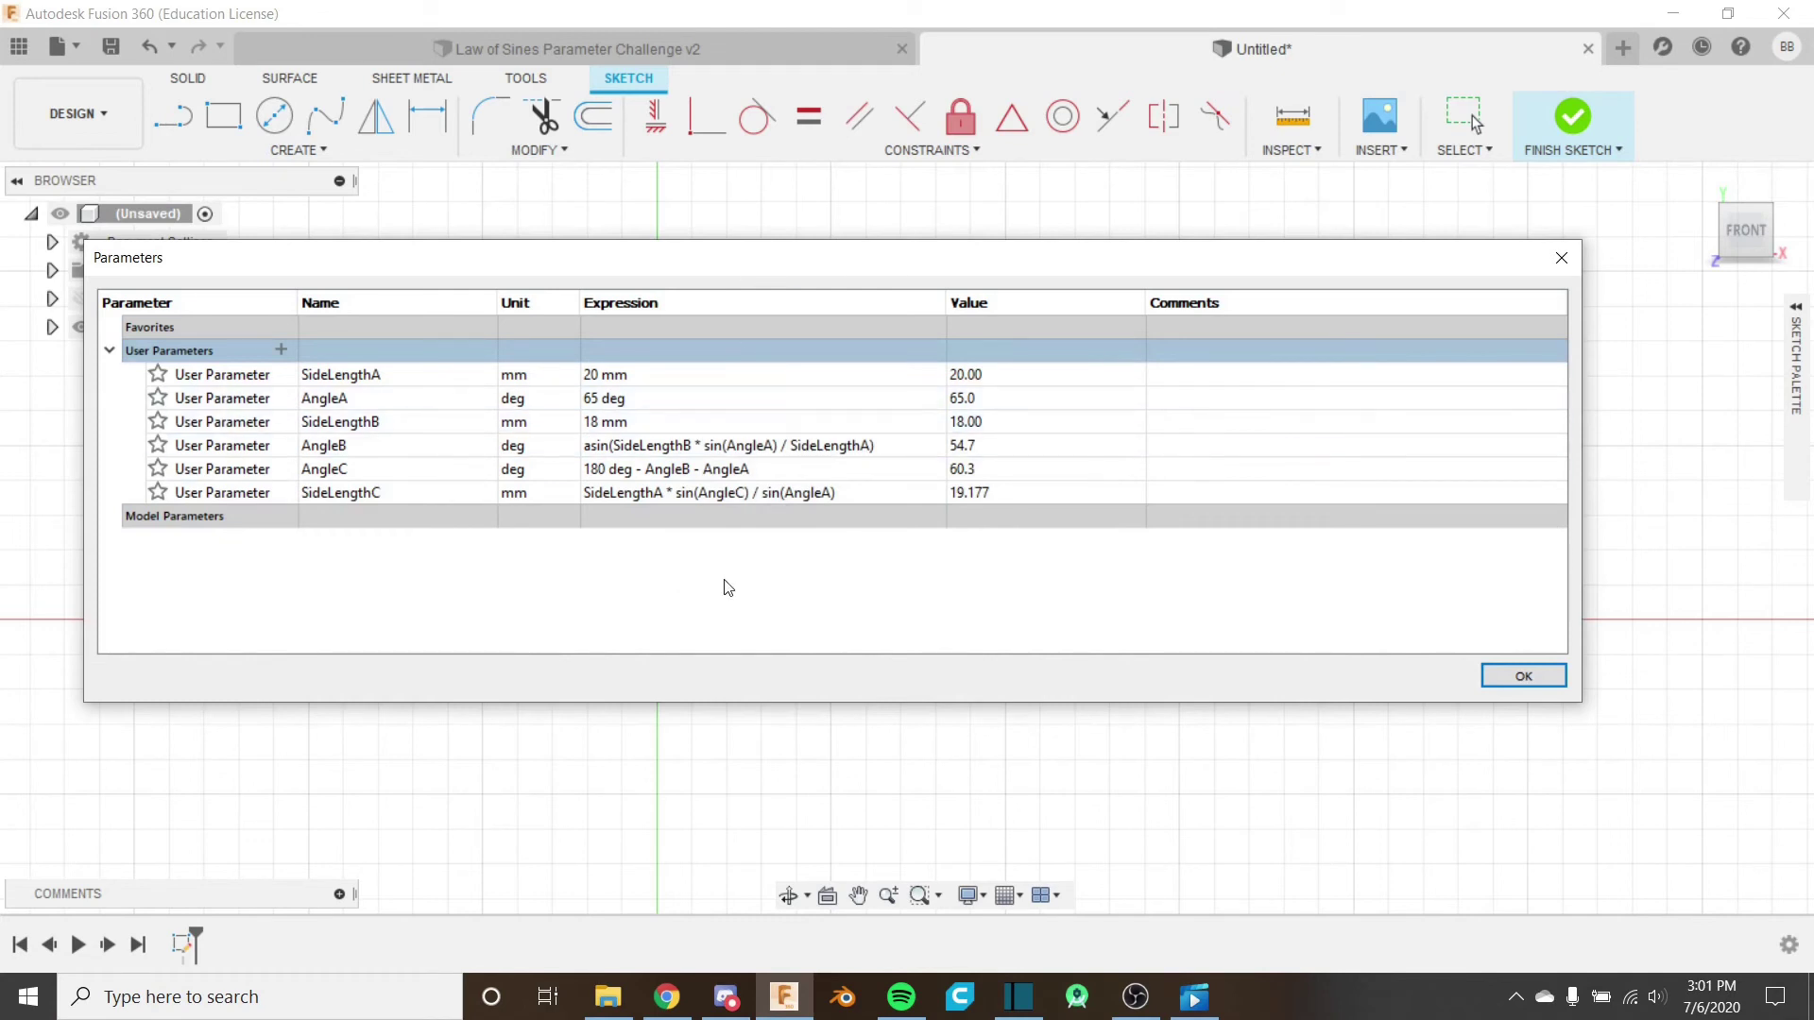
# Close the parameters list and draw a closed three-line triangle above the origin.
pyautogui.click(1502, 675)
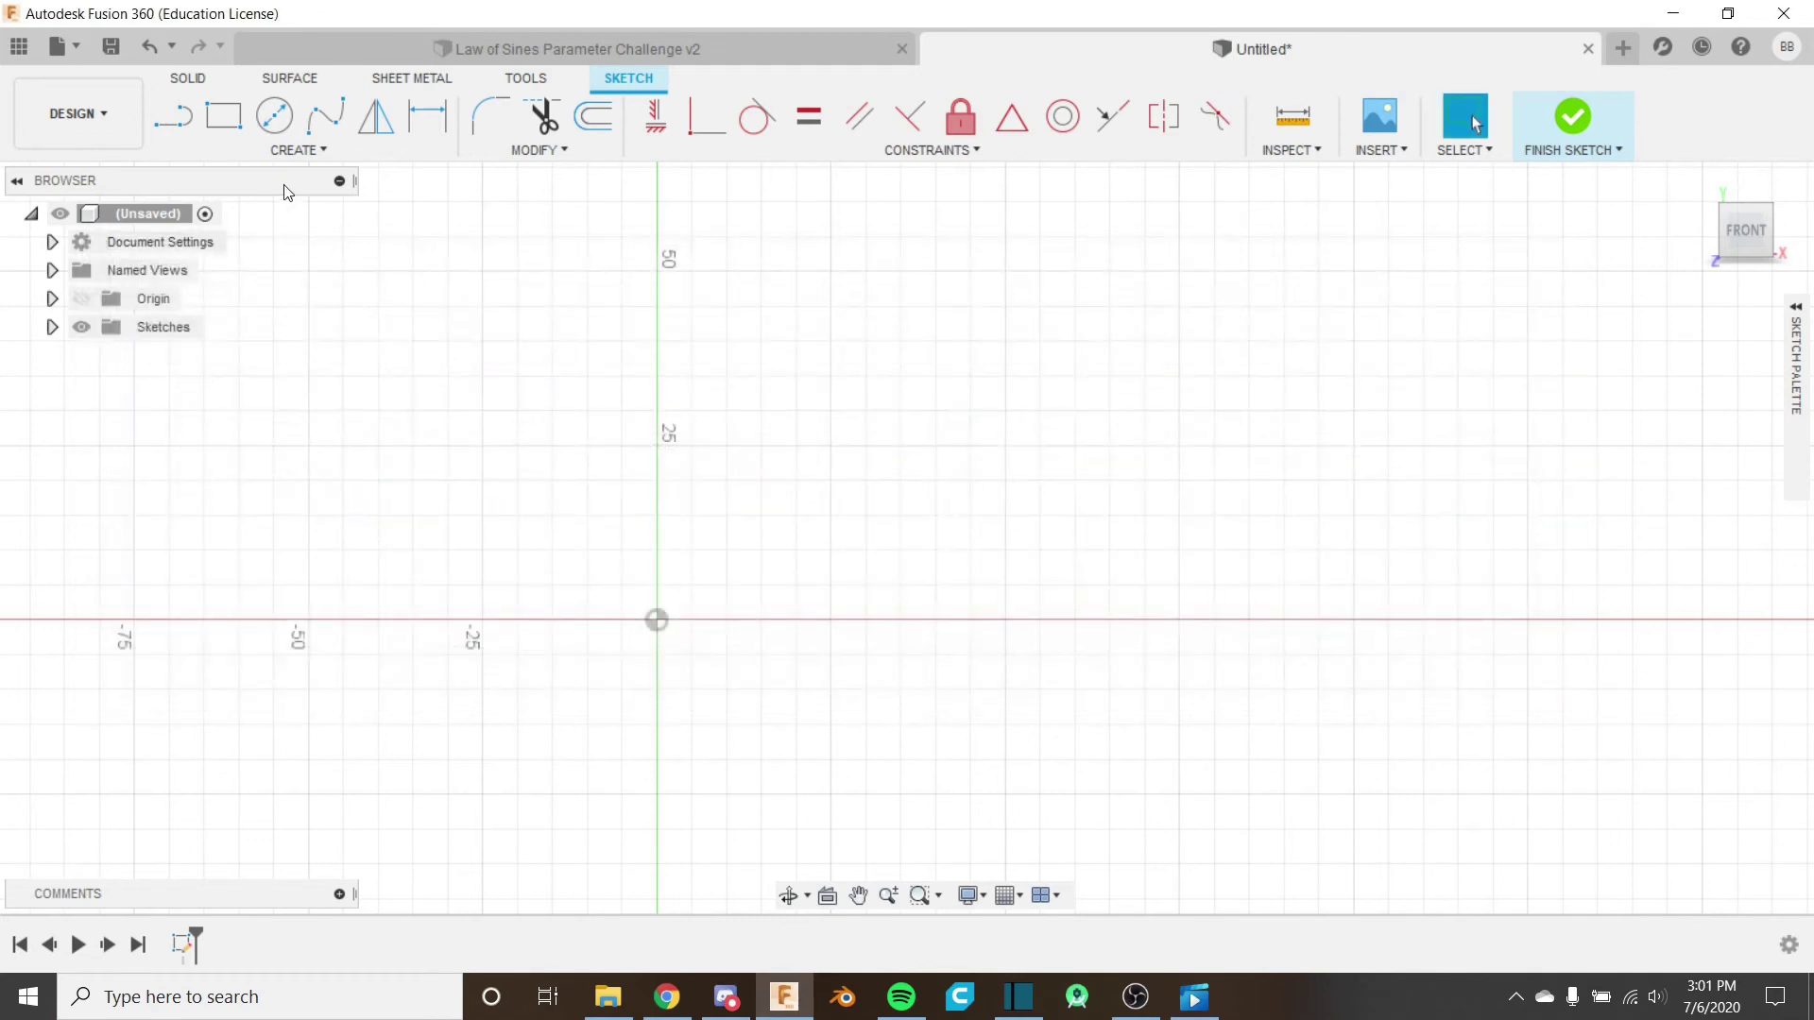
pyautogui.press('l')
pyautogui.click(663, 624)
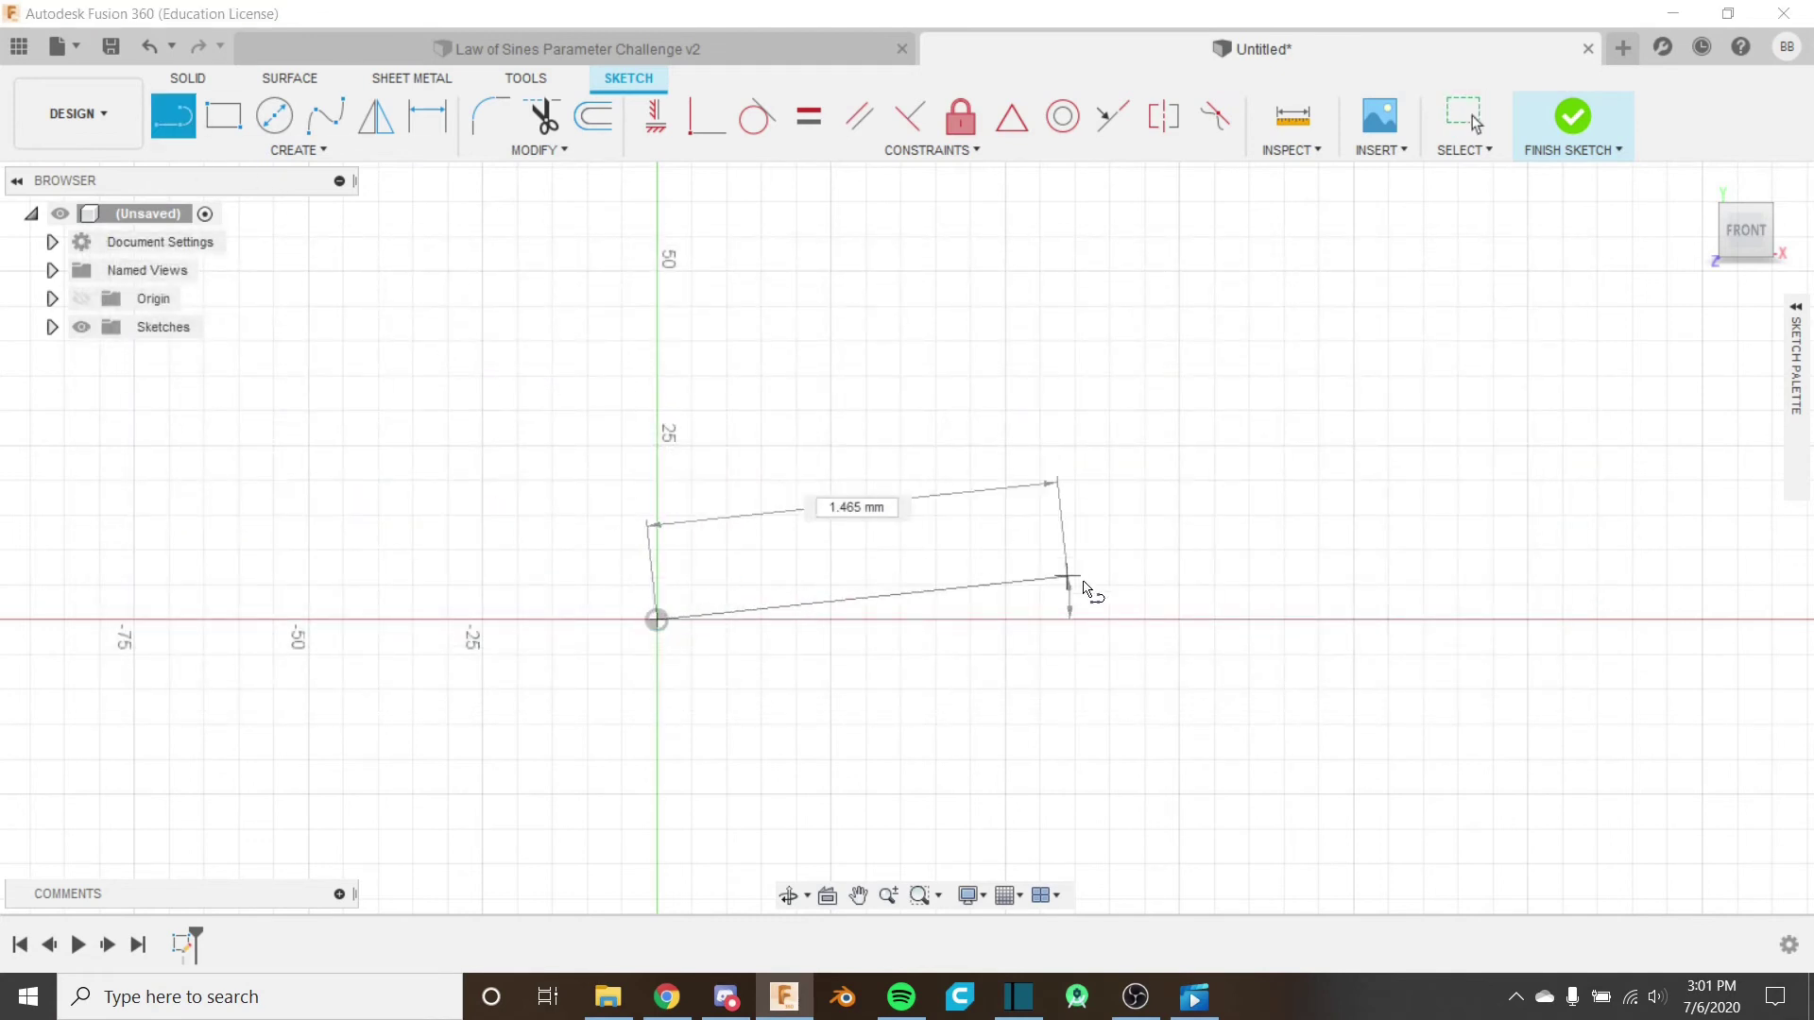
pyautogui.press('Escape')
pyautogui.press('l')
pyautogui.moveTo(831, 535); pyautogui.dragTo(708, 624, button='middle')
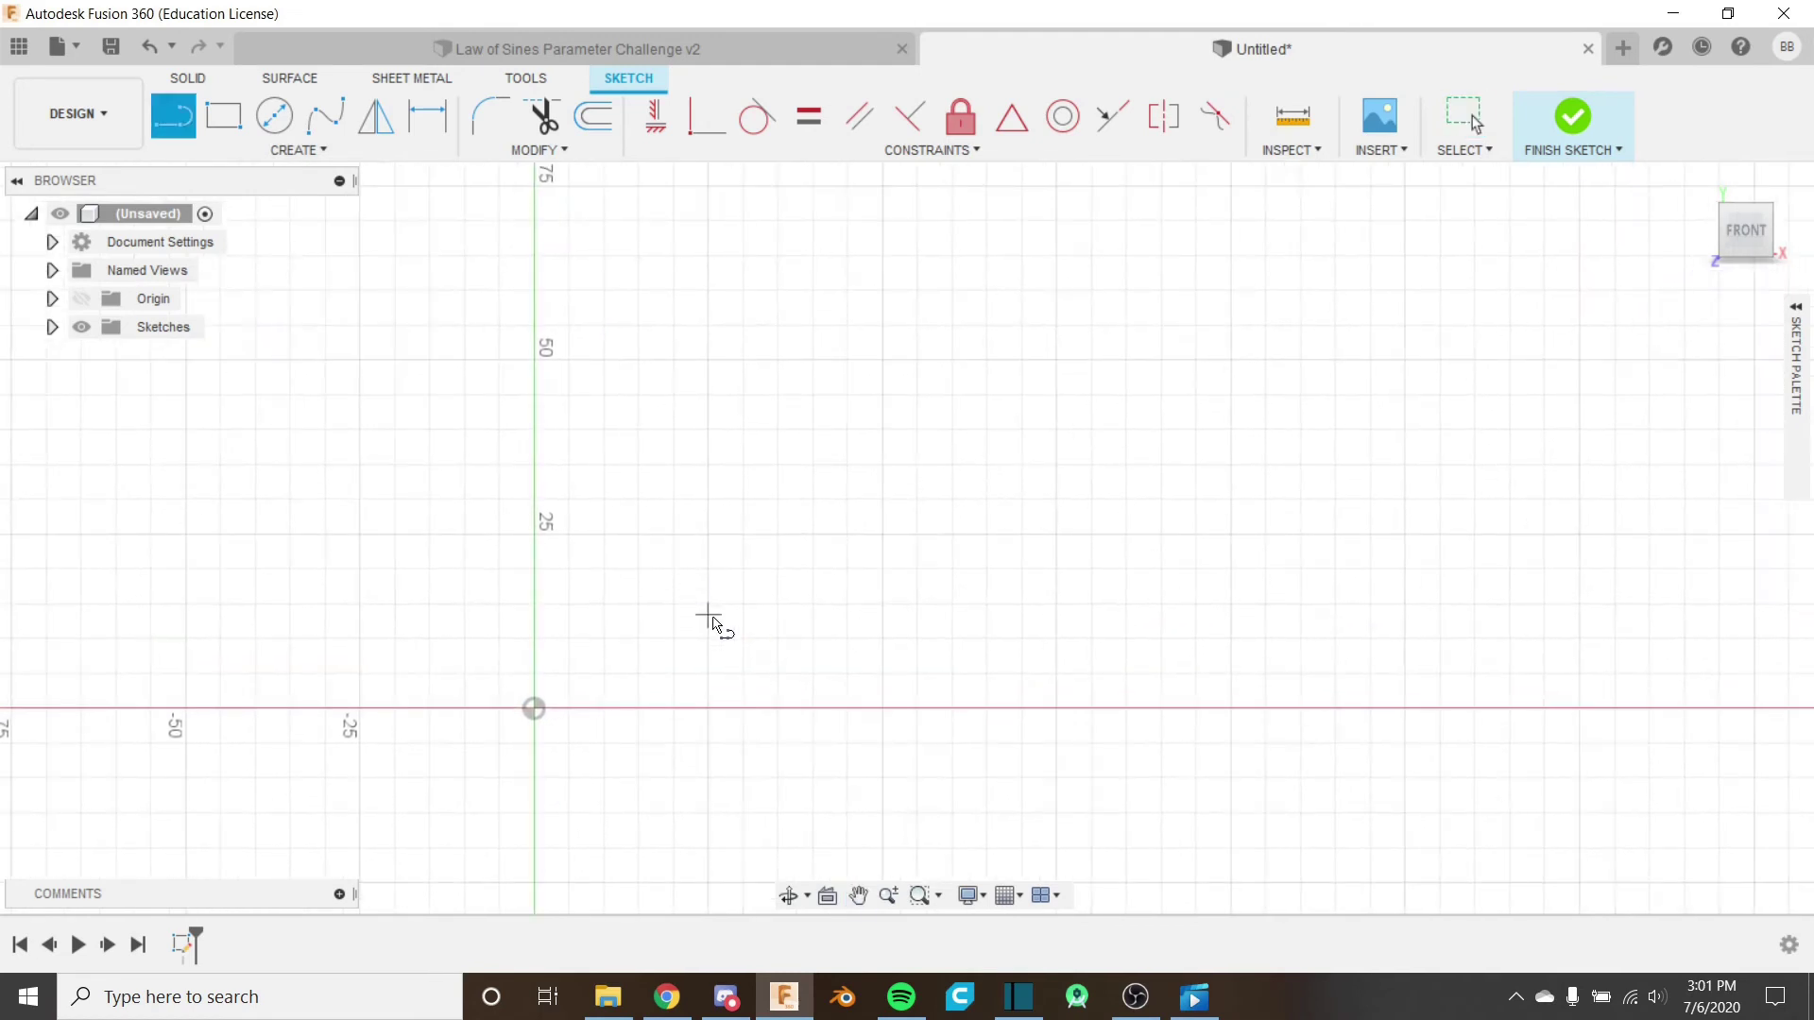
pyautogui.click(707, 603)
pyautogui.click(1321, 616)
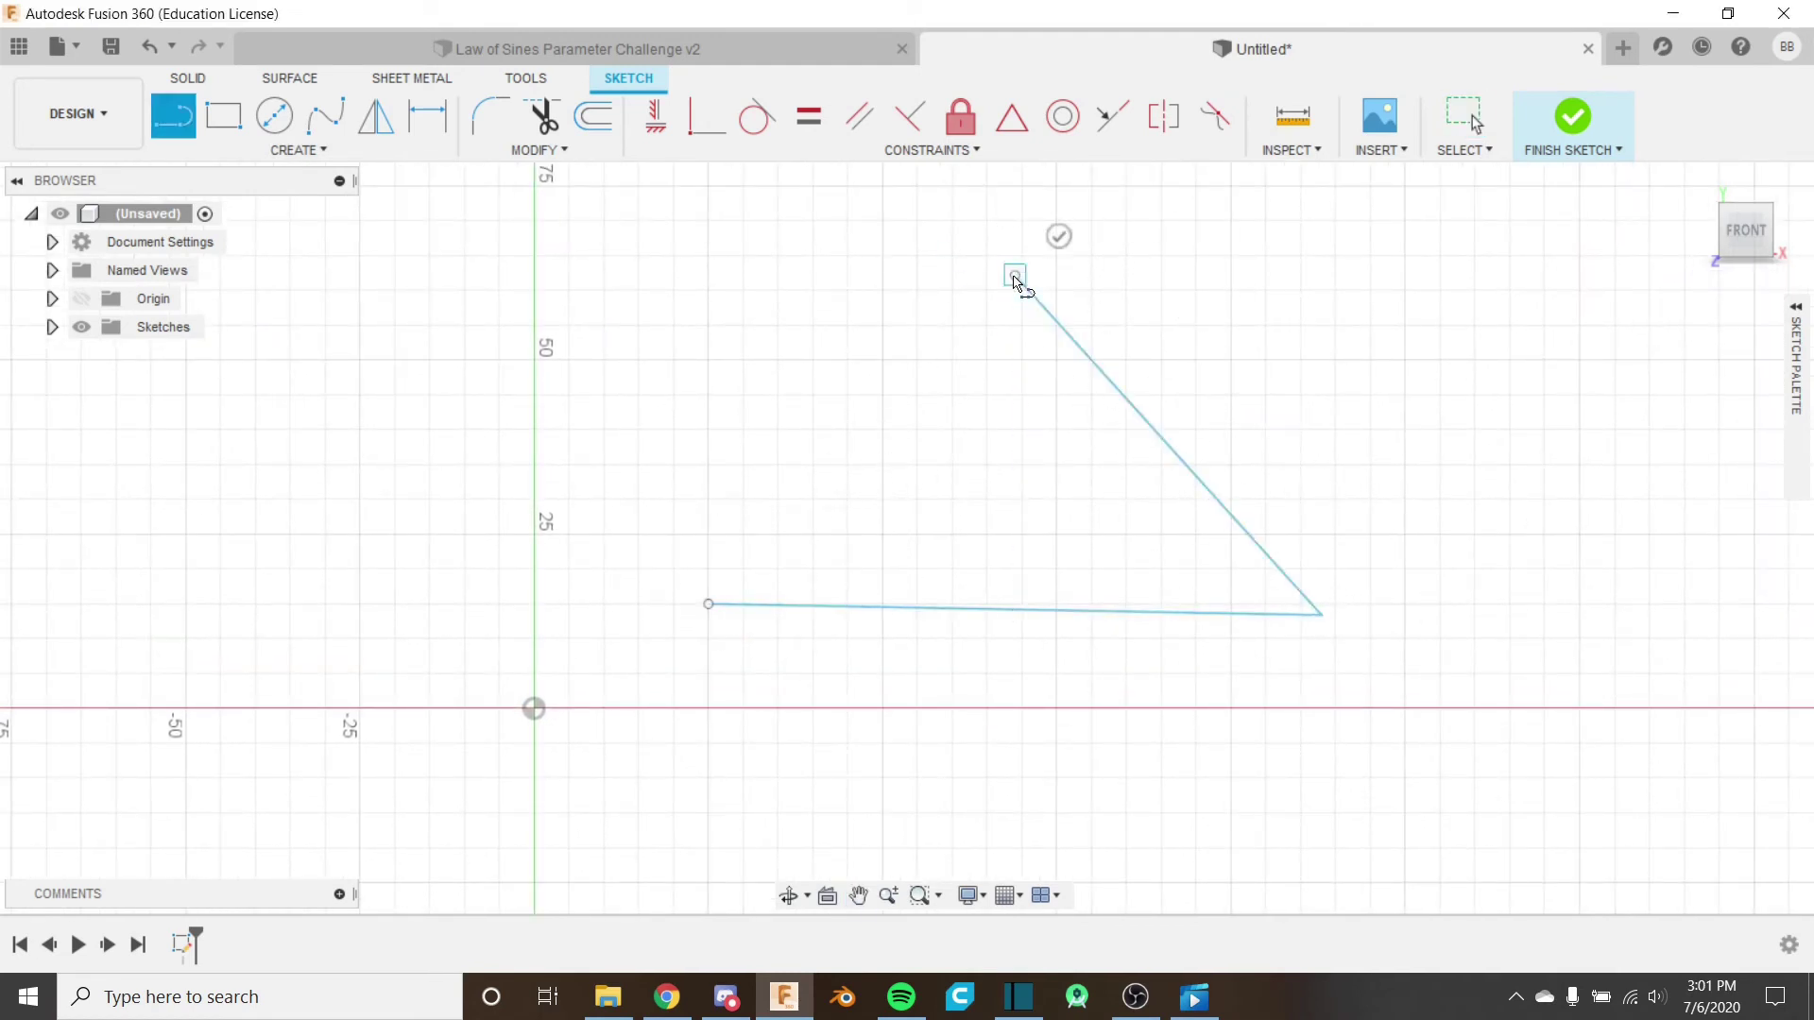
pyautogui.click(1015, 275)
pyautogui.click(707, 604)
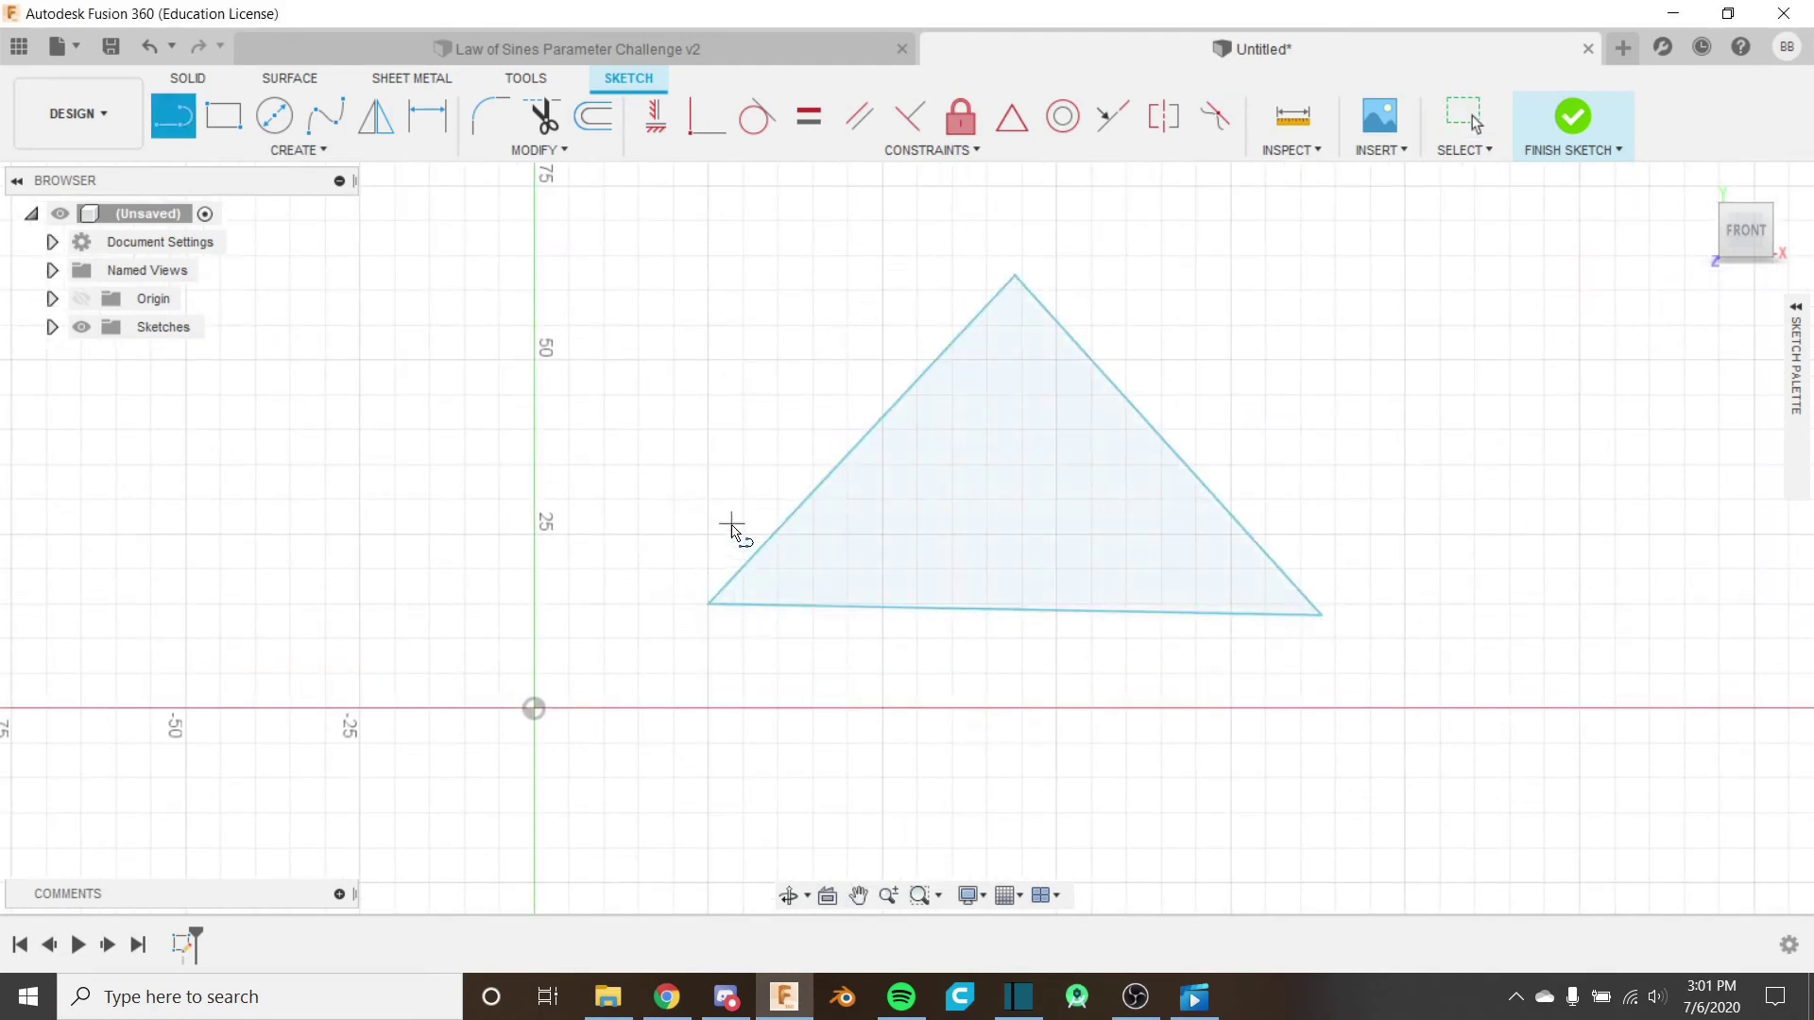
pyautogui.press('Escape')
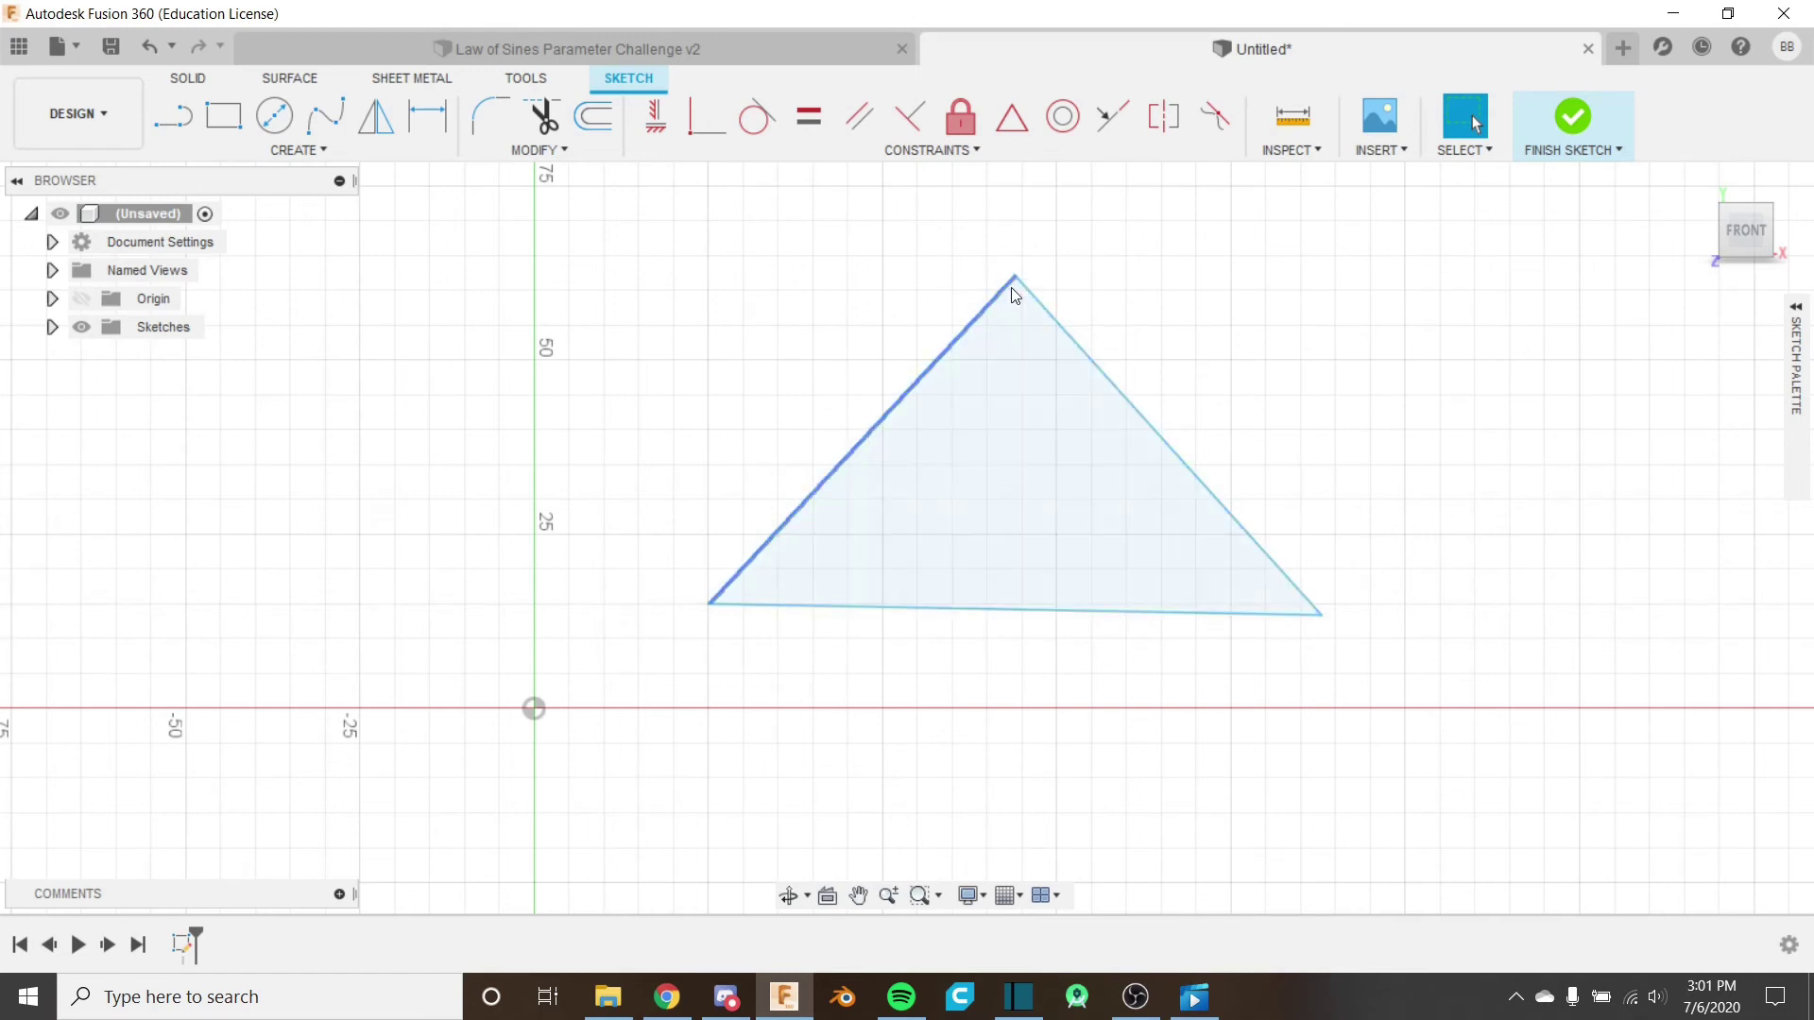
pyautogui.click(1218, 537)
pyautogui.press('Escape')
# Dimension the triangle's base with the SideLengthA parameter (20 mm).
pyautogui.press('d')
pyautogui.click(1012, 610)
pyautogui.click(1027, 692)
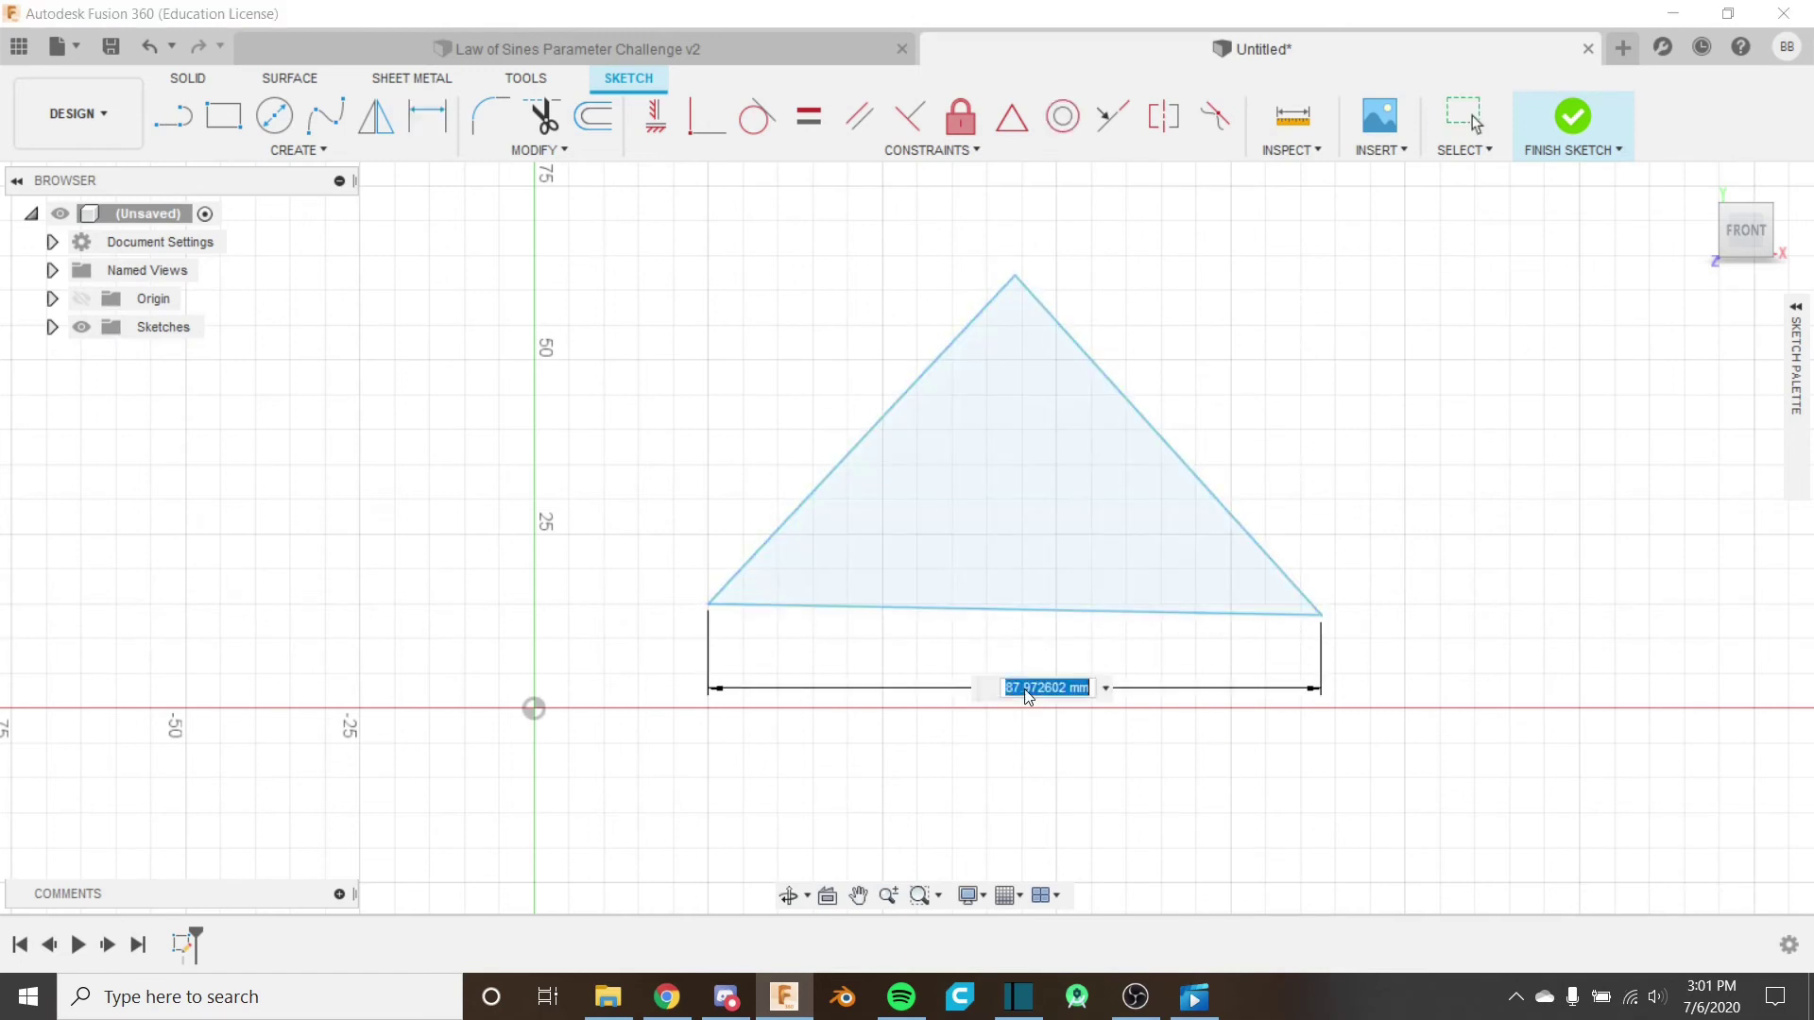
pyautogui.write('side')
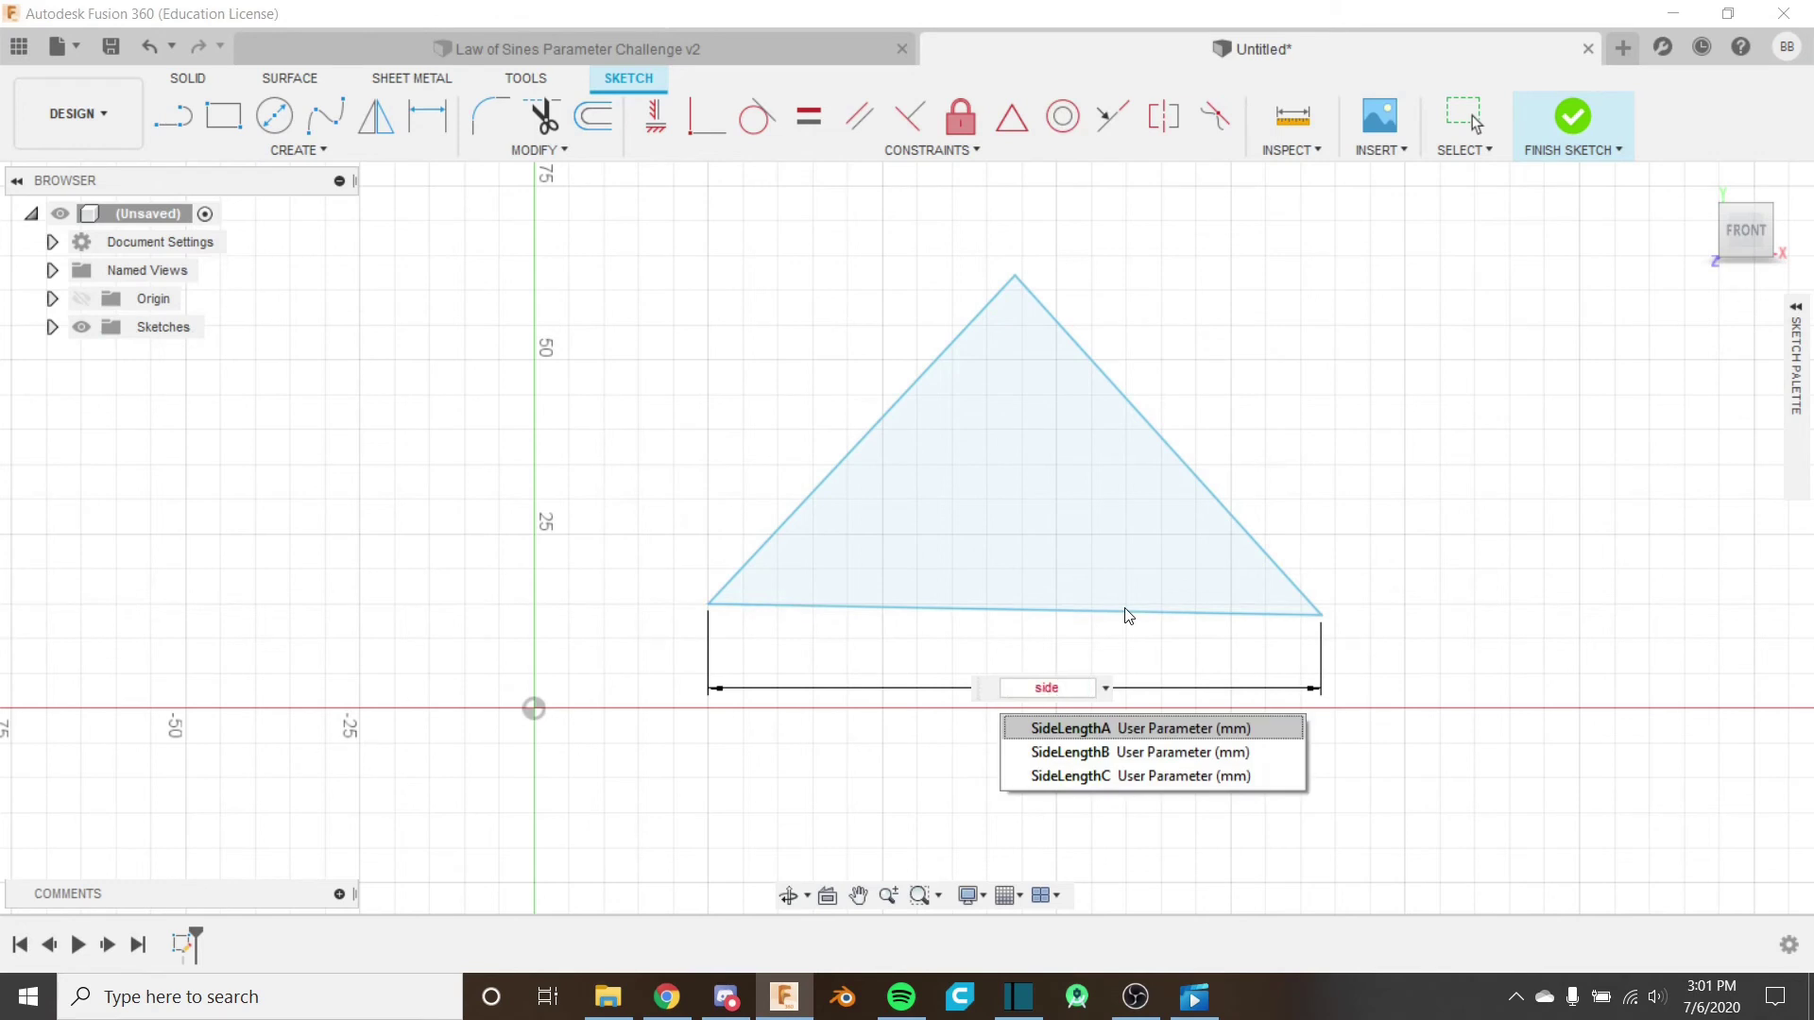
pyautogui.write('LengthA')
pyautogui.press('Return')
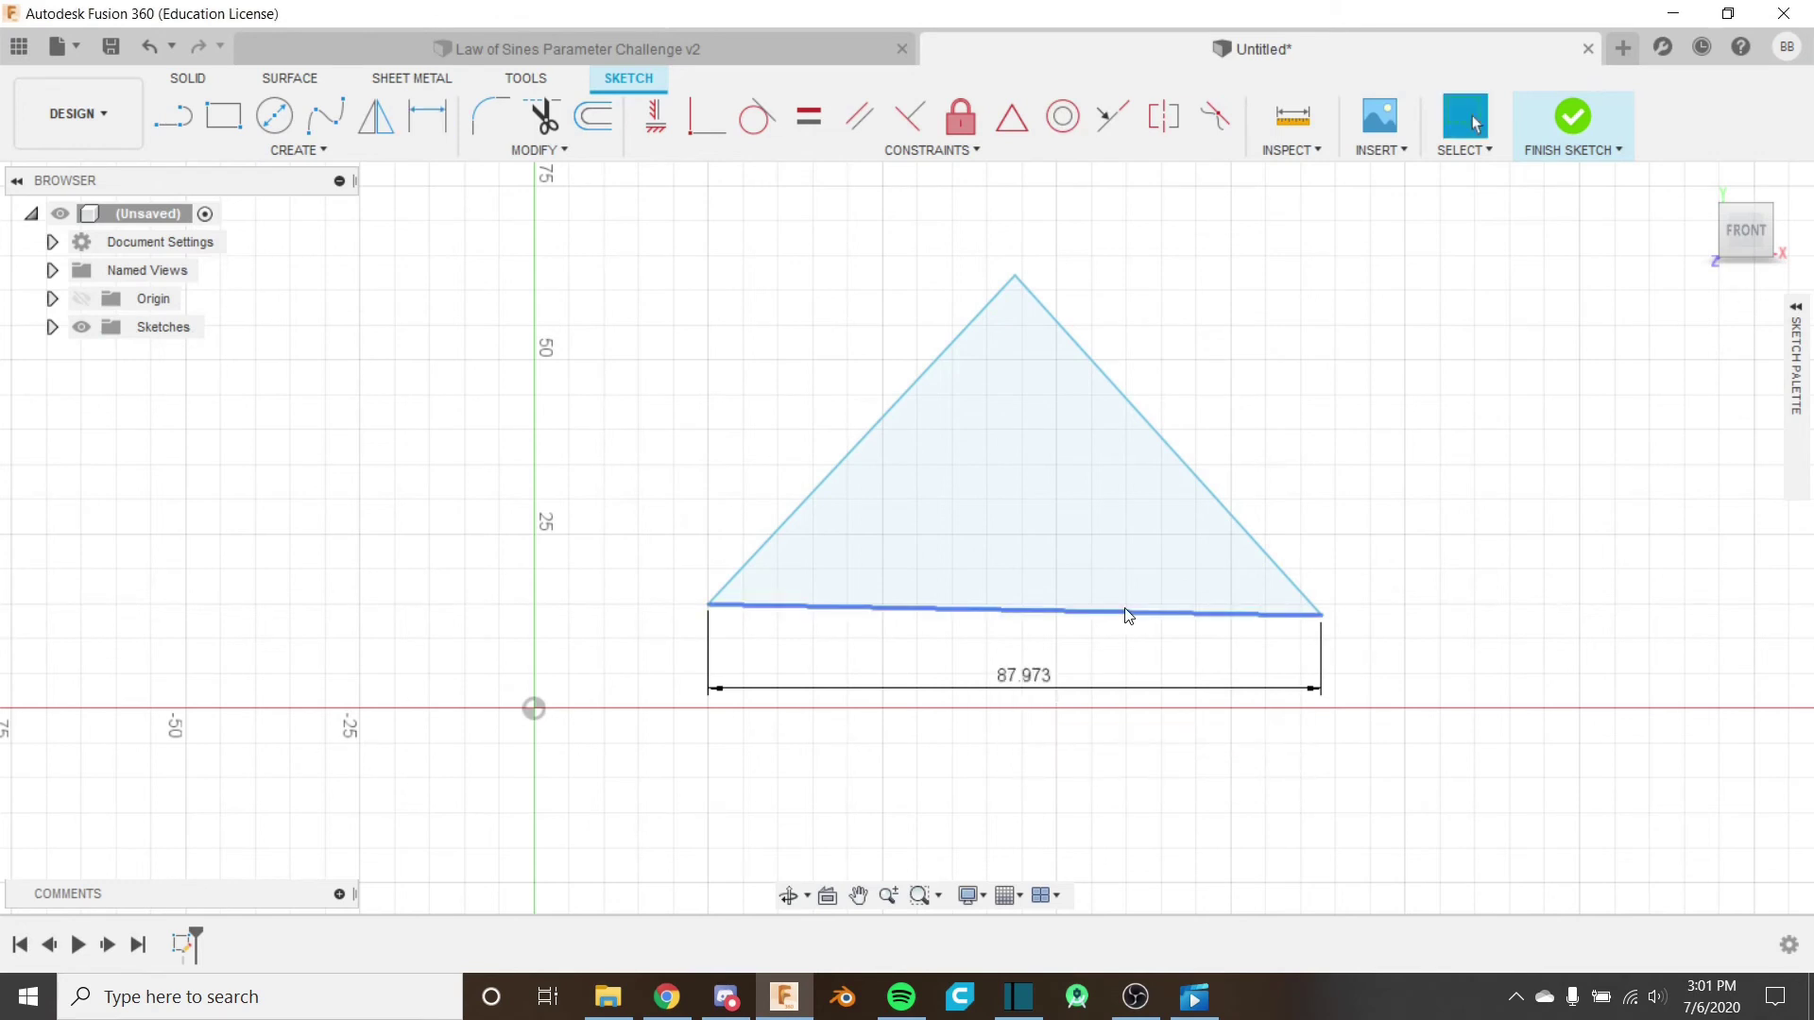
pyautogui.hotkey('ctrl', 'z')
pyautogui.press('d')
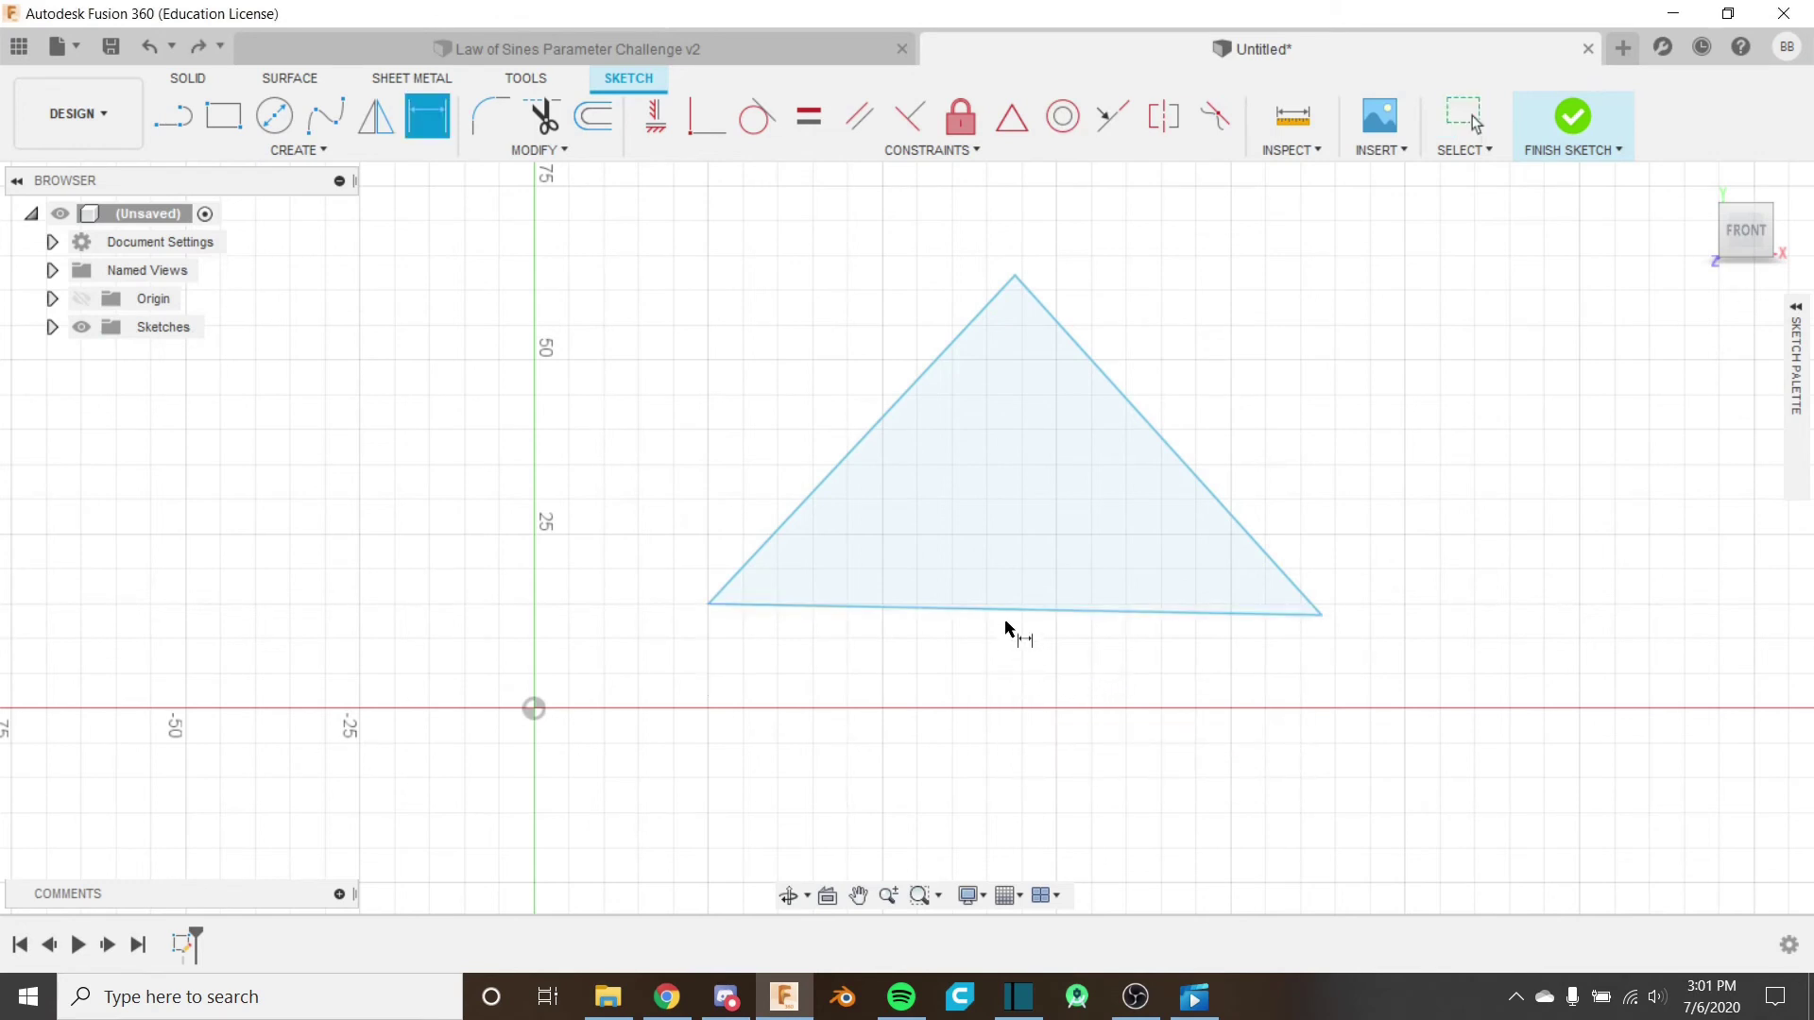
pyautogui.click(999, 610)
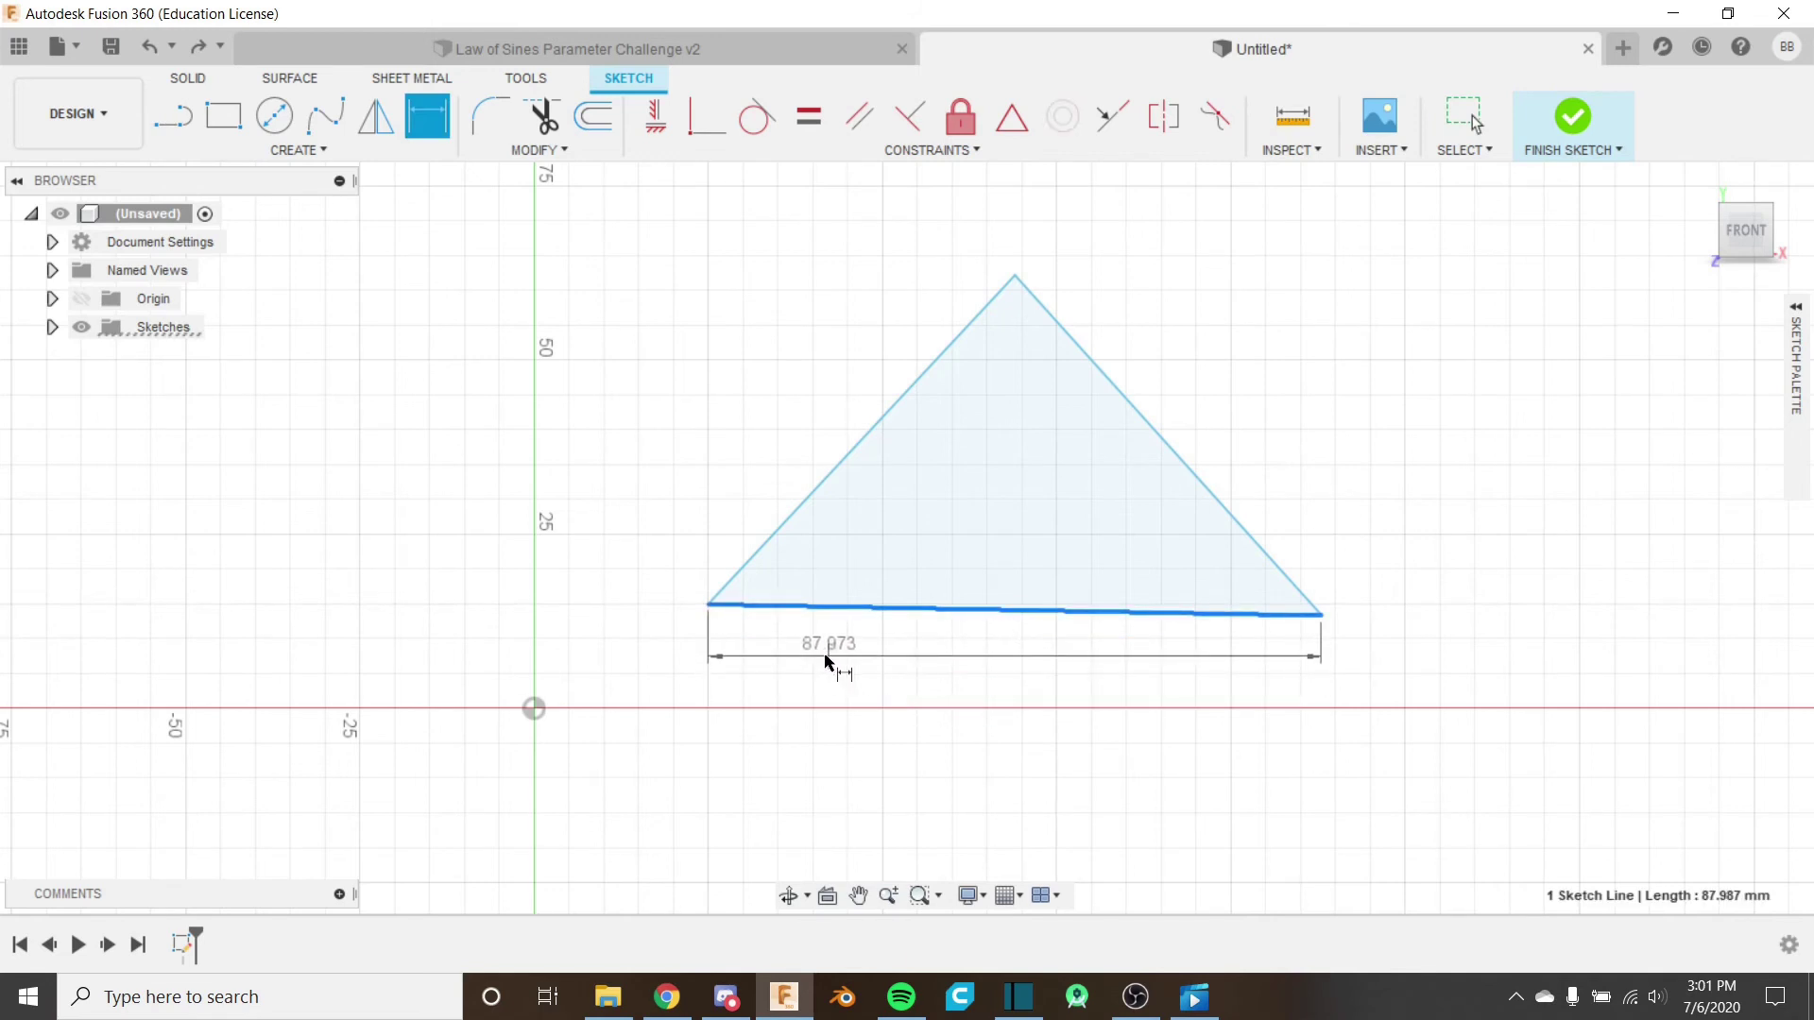
pyautogui.click(973, 695)
pyautogui.write('side')
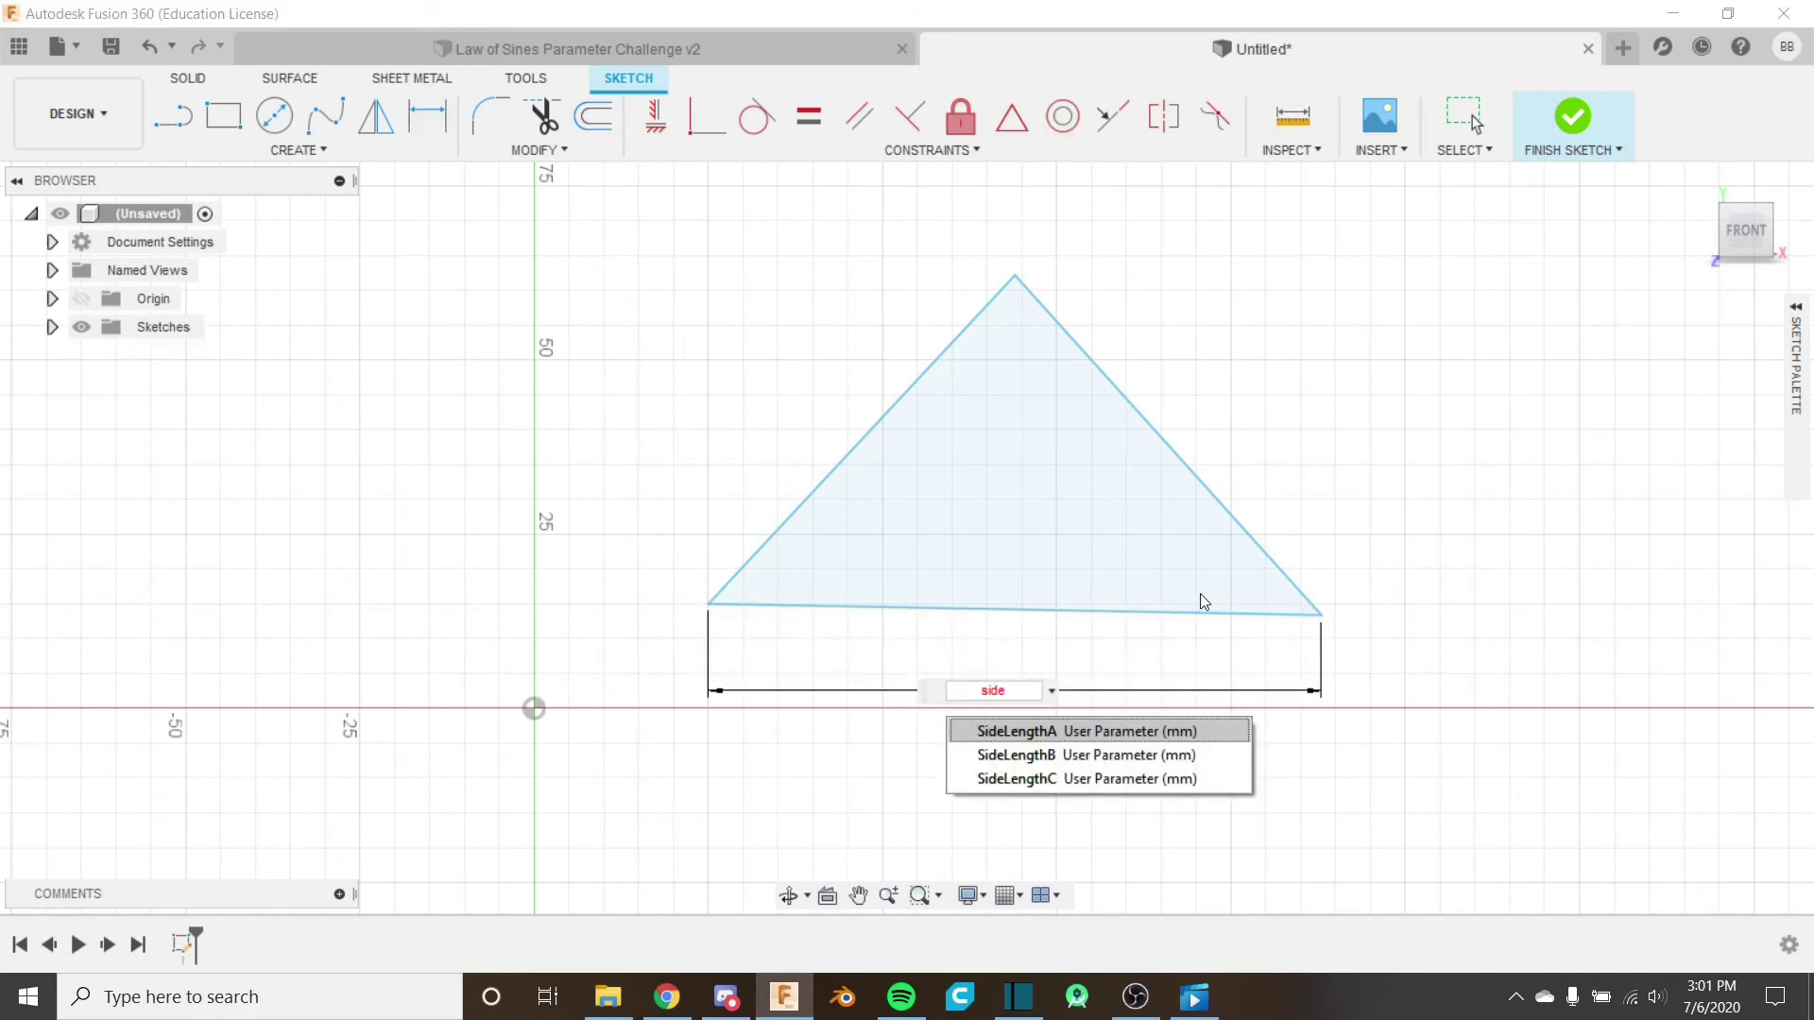
pyautogui.press('Return')
pyautogui.press('Return')
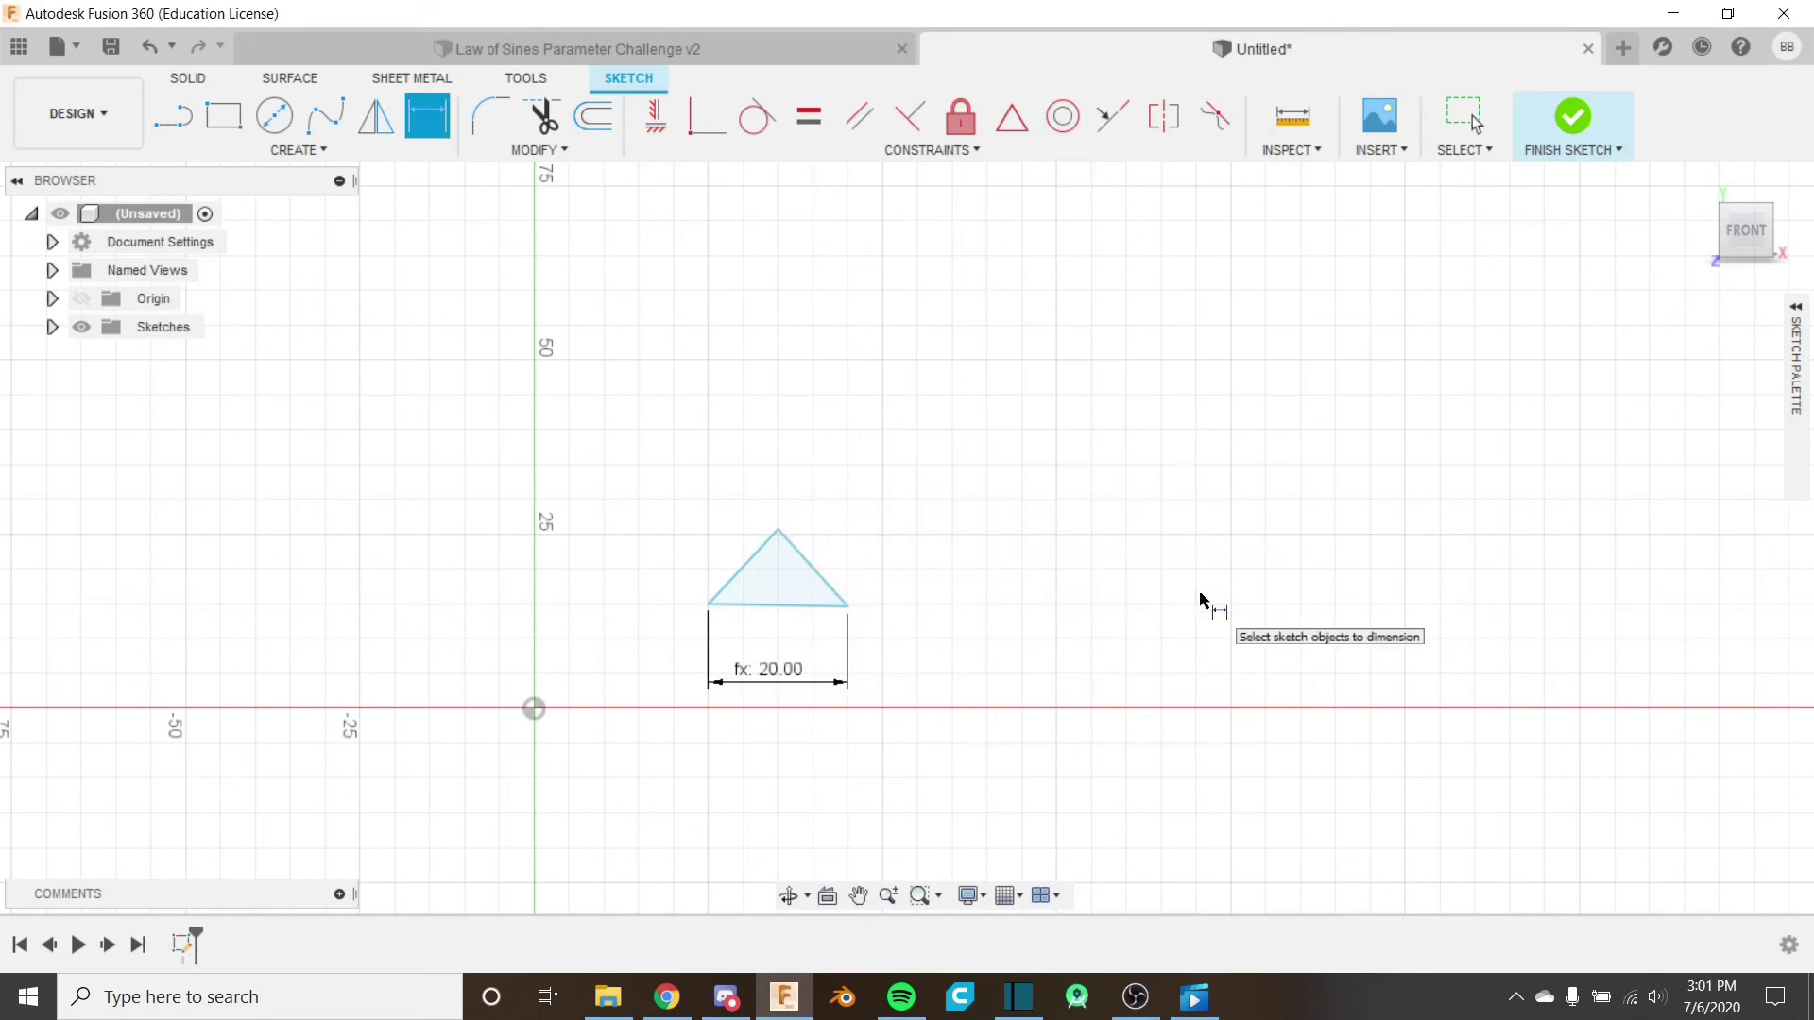
# Set the apex angle between the two upper edges to AngleA (65°).
pyautogui.scroll(3, 718, 595)
pyautogui.scroll(3, 789, 585)
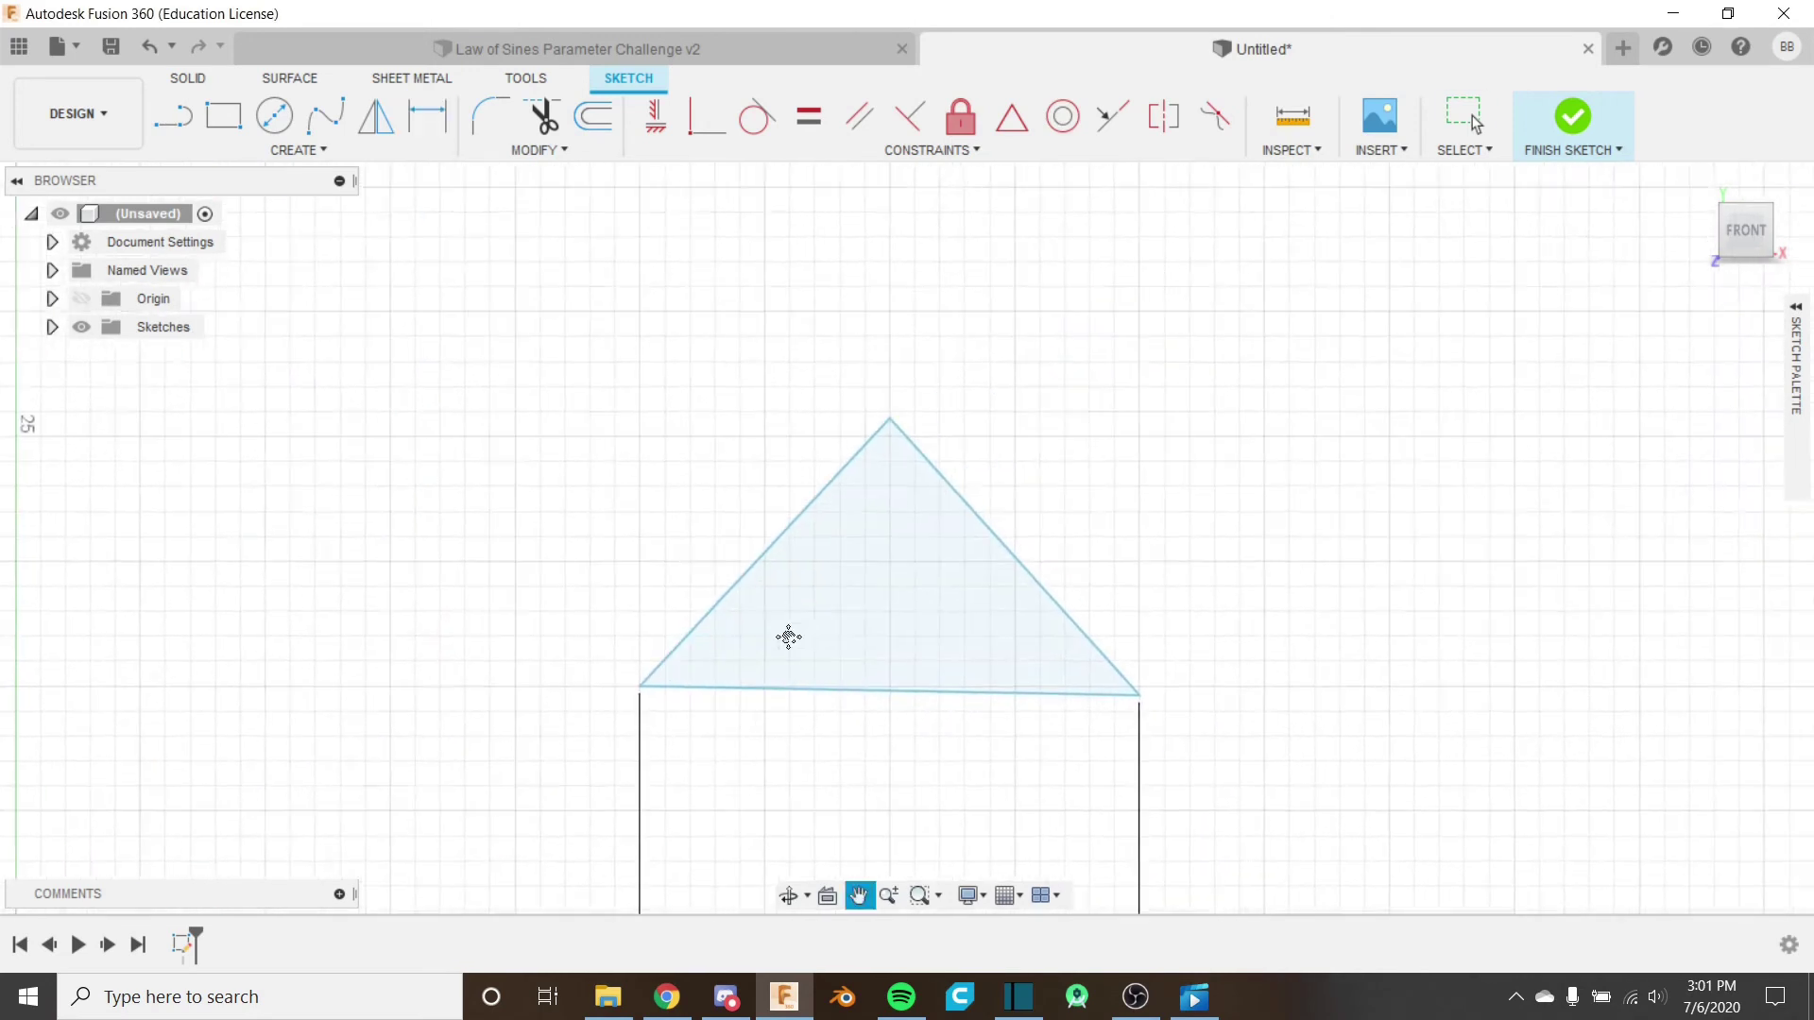
pyautogui.click(831, 478)
pyautogui.click(935, 507)
pyautogui.click(878, 530)
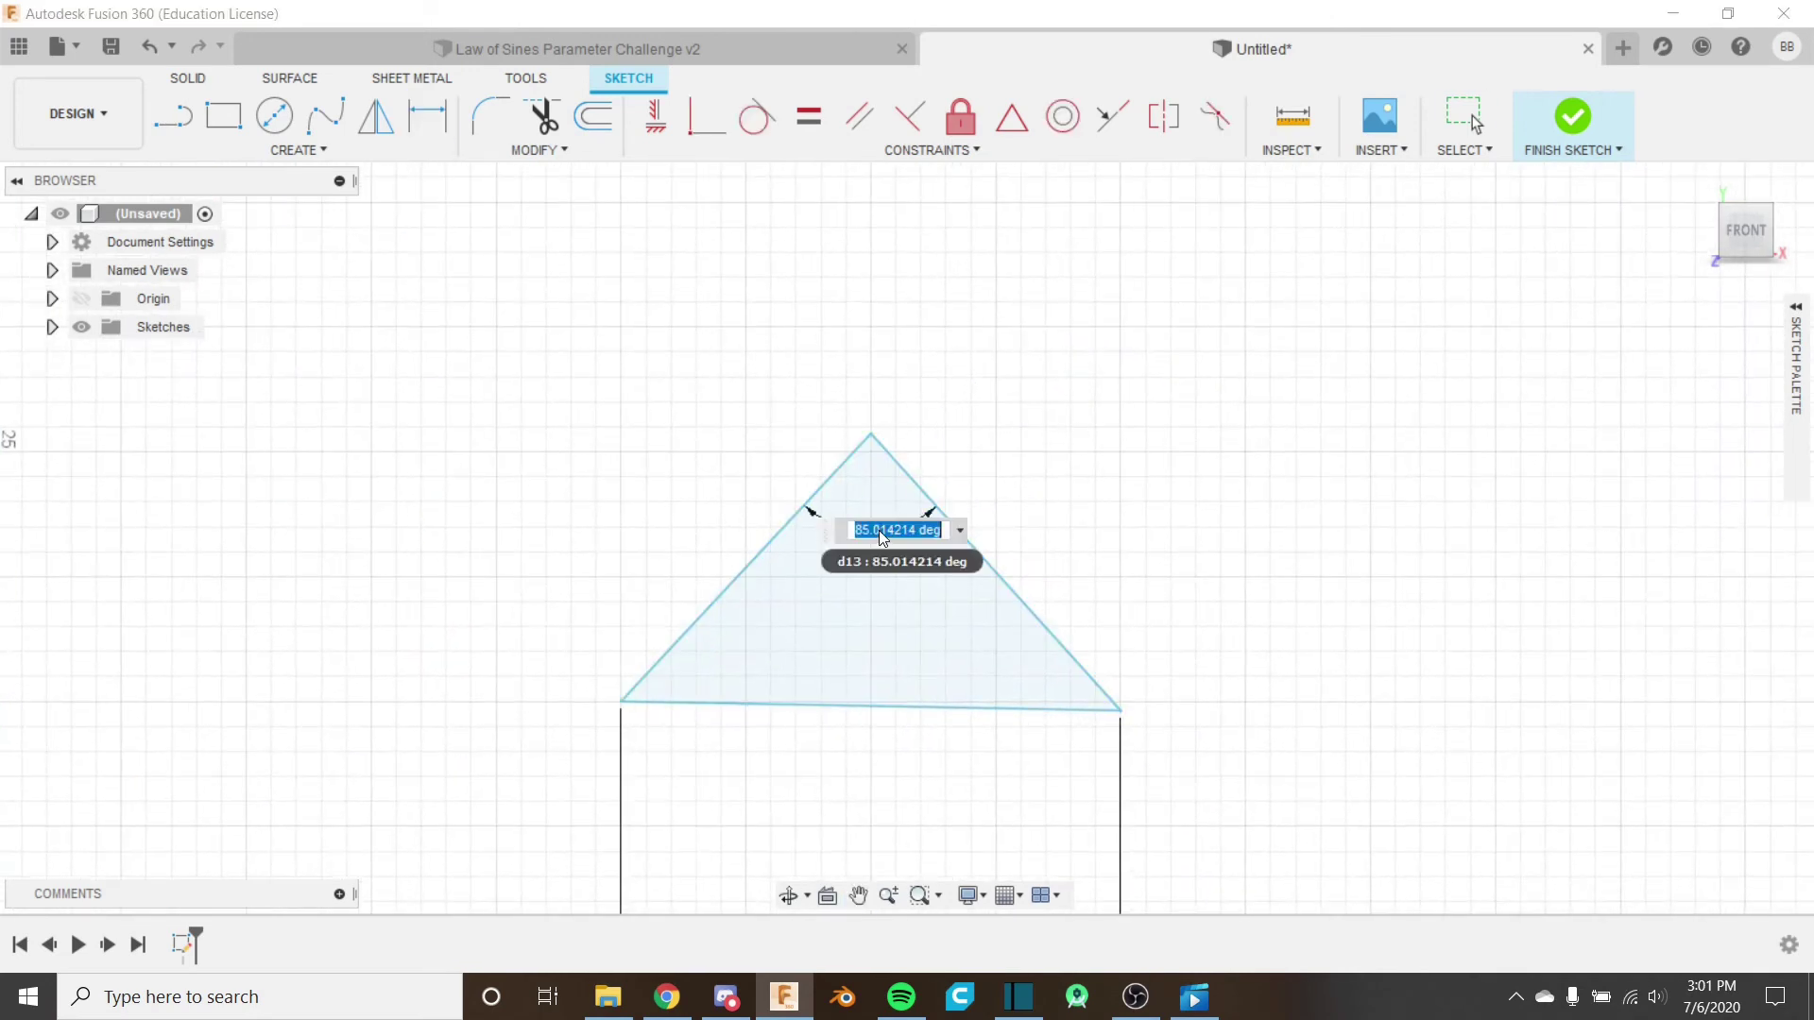
pyautogui.write('ang')
pyautogui.press('Return')
pyautogui.press('Return')
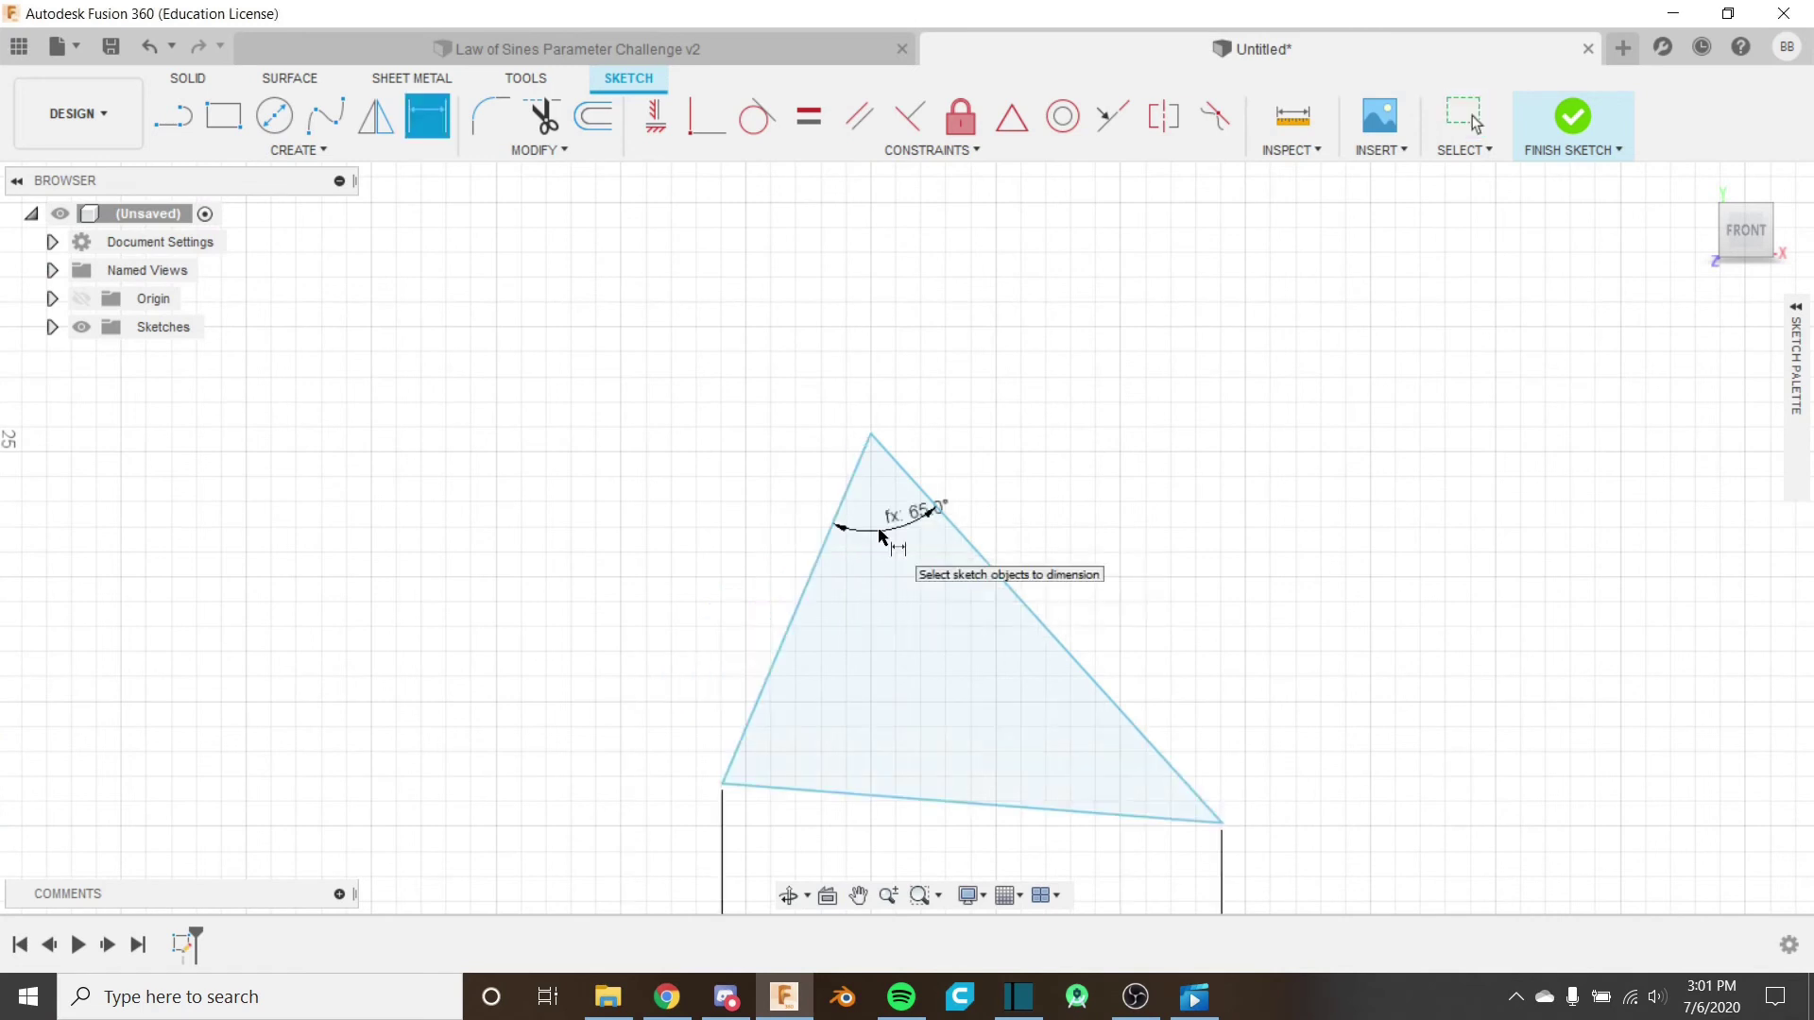
# Drive the triangle's left side length with SideLengthB (18 mm).
pyautogui.click(796, 621)
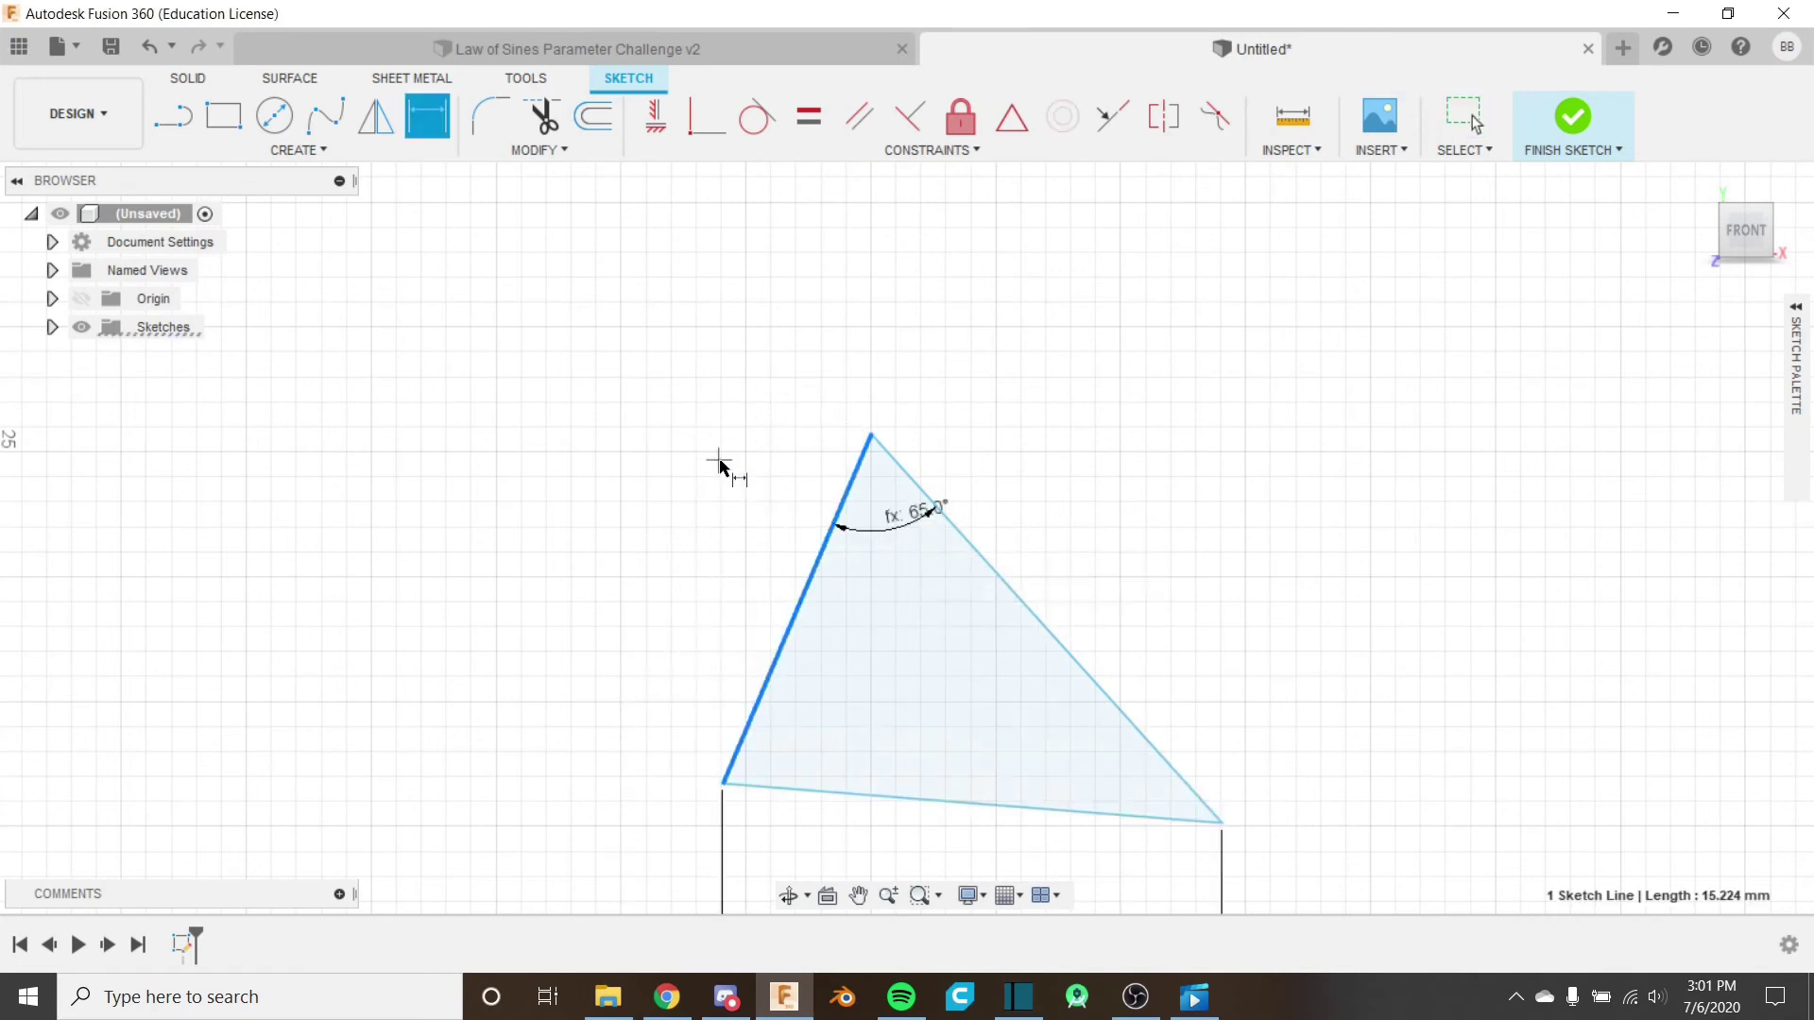
pyautogui.click(742, 493)
pyautogui.write('s')
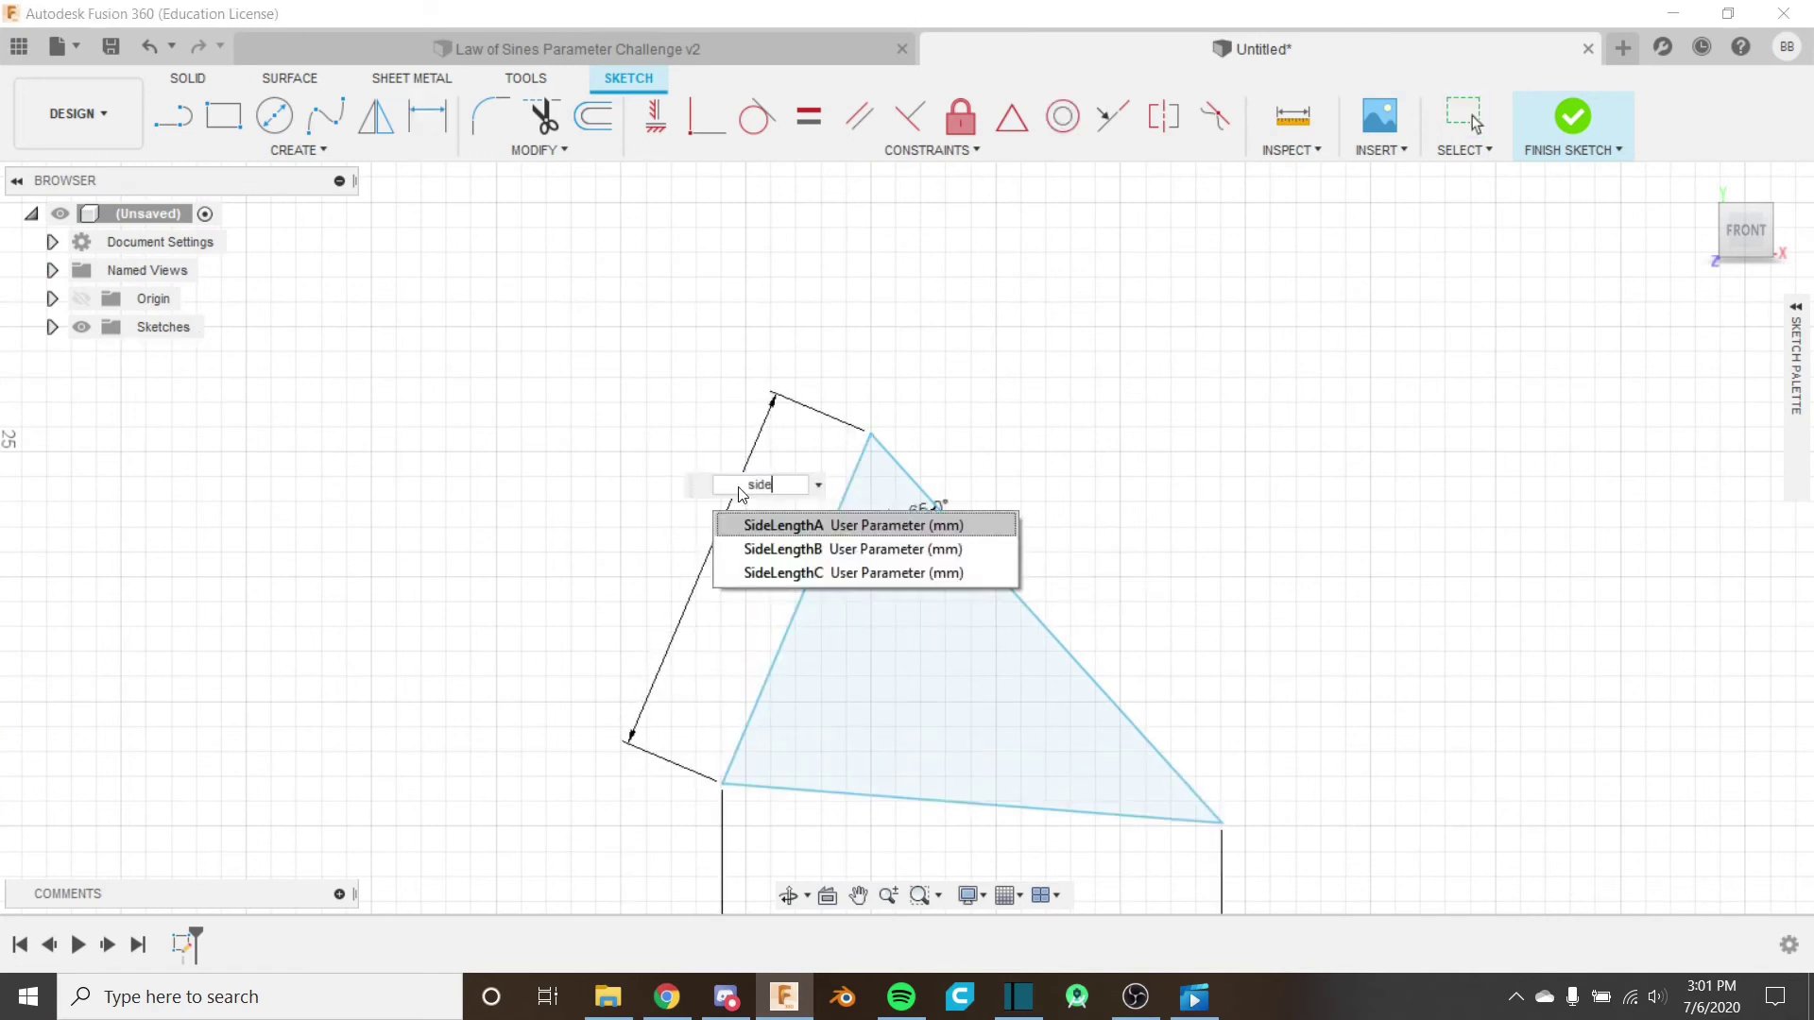
pyautogui.write('ide')
pyautogui.press('Down')
pyautogui.press('Return')
pyautogui.press('Return')
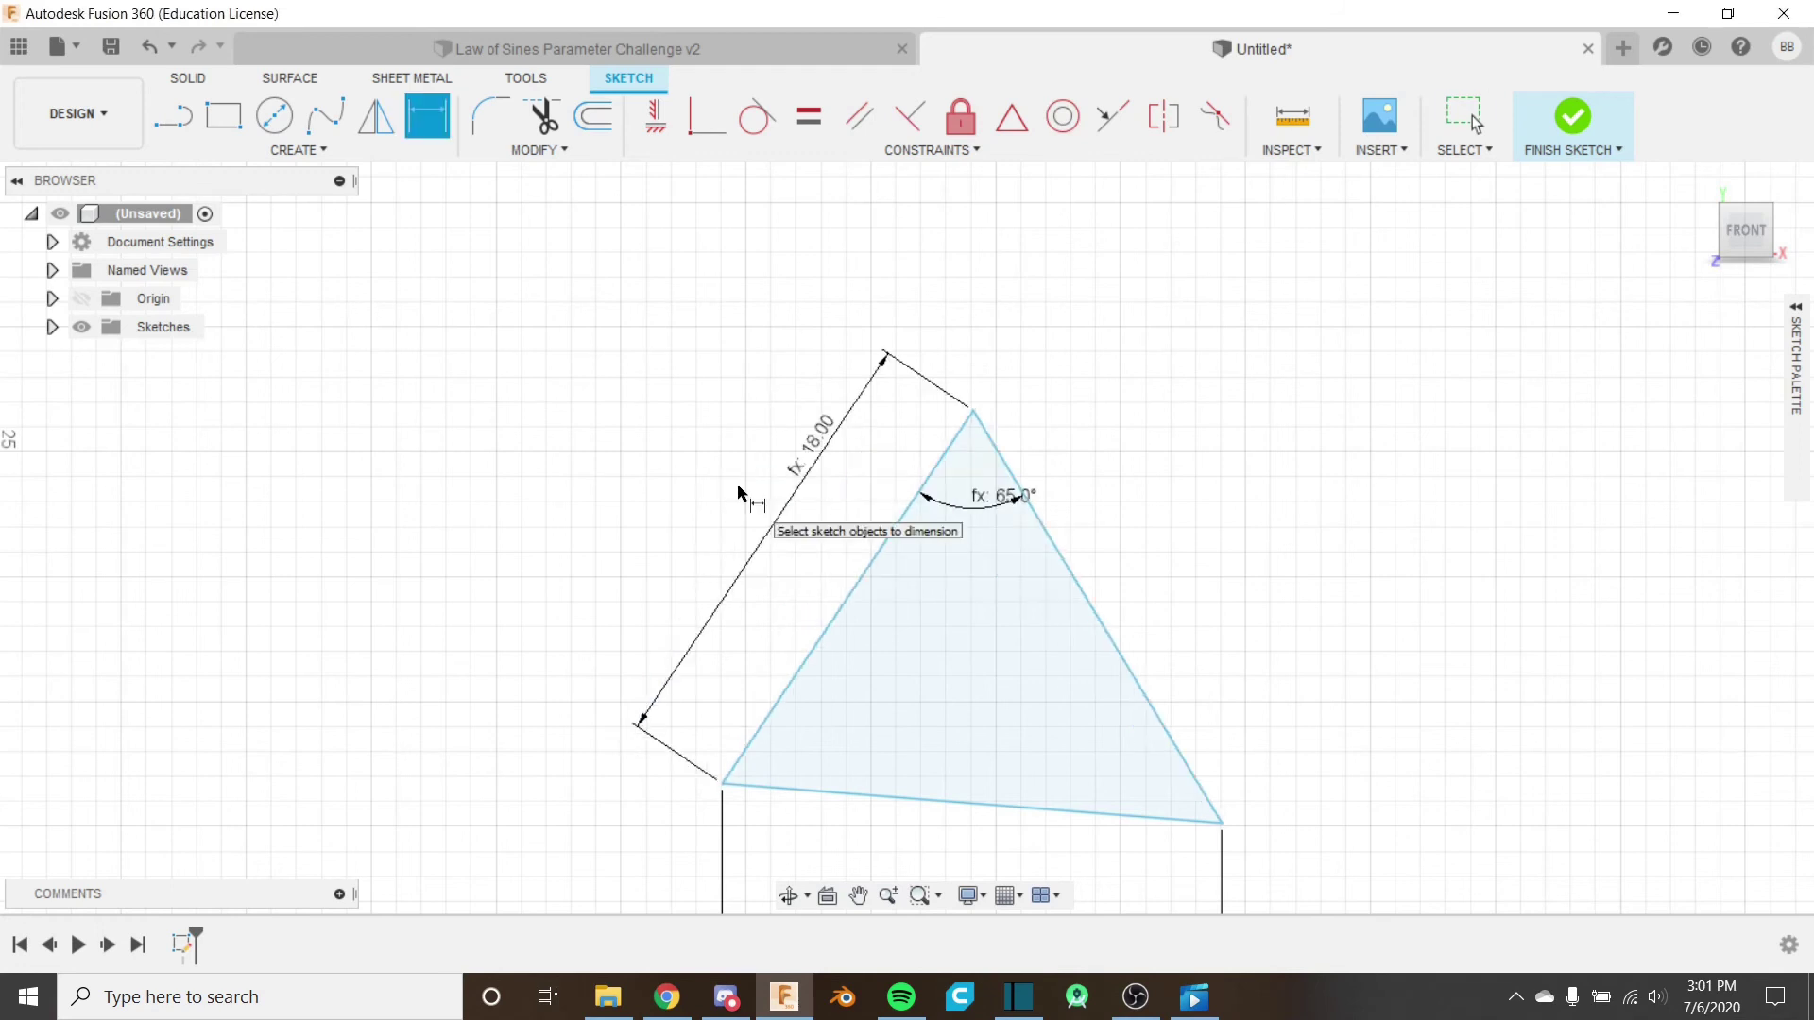
pyautogui.scroll(-2, 742, 492)
pyautogui.scroll(-2, 802, 320)
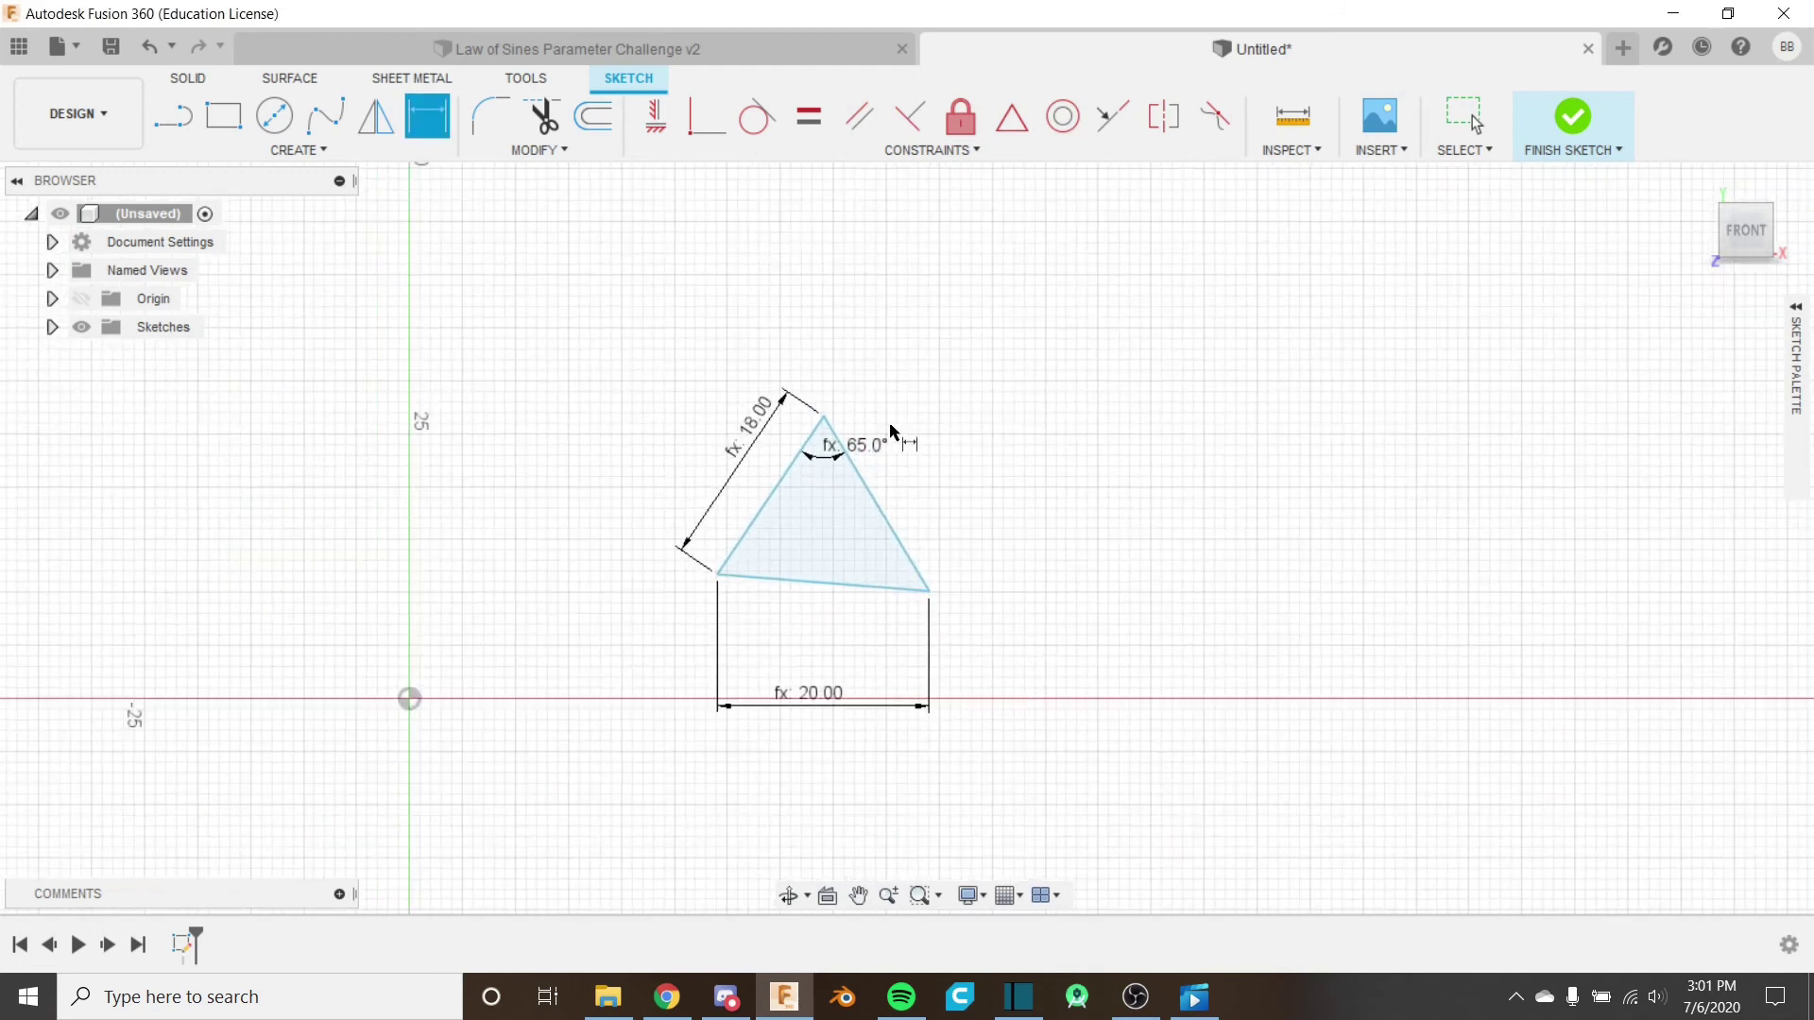
pyautogui.scroll(3, 794, 538)
pyautogui.moveTo(733, 496); pyautogui.dragTo(737, 473, button='middle')
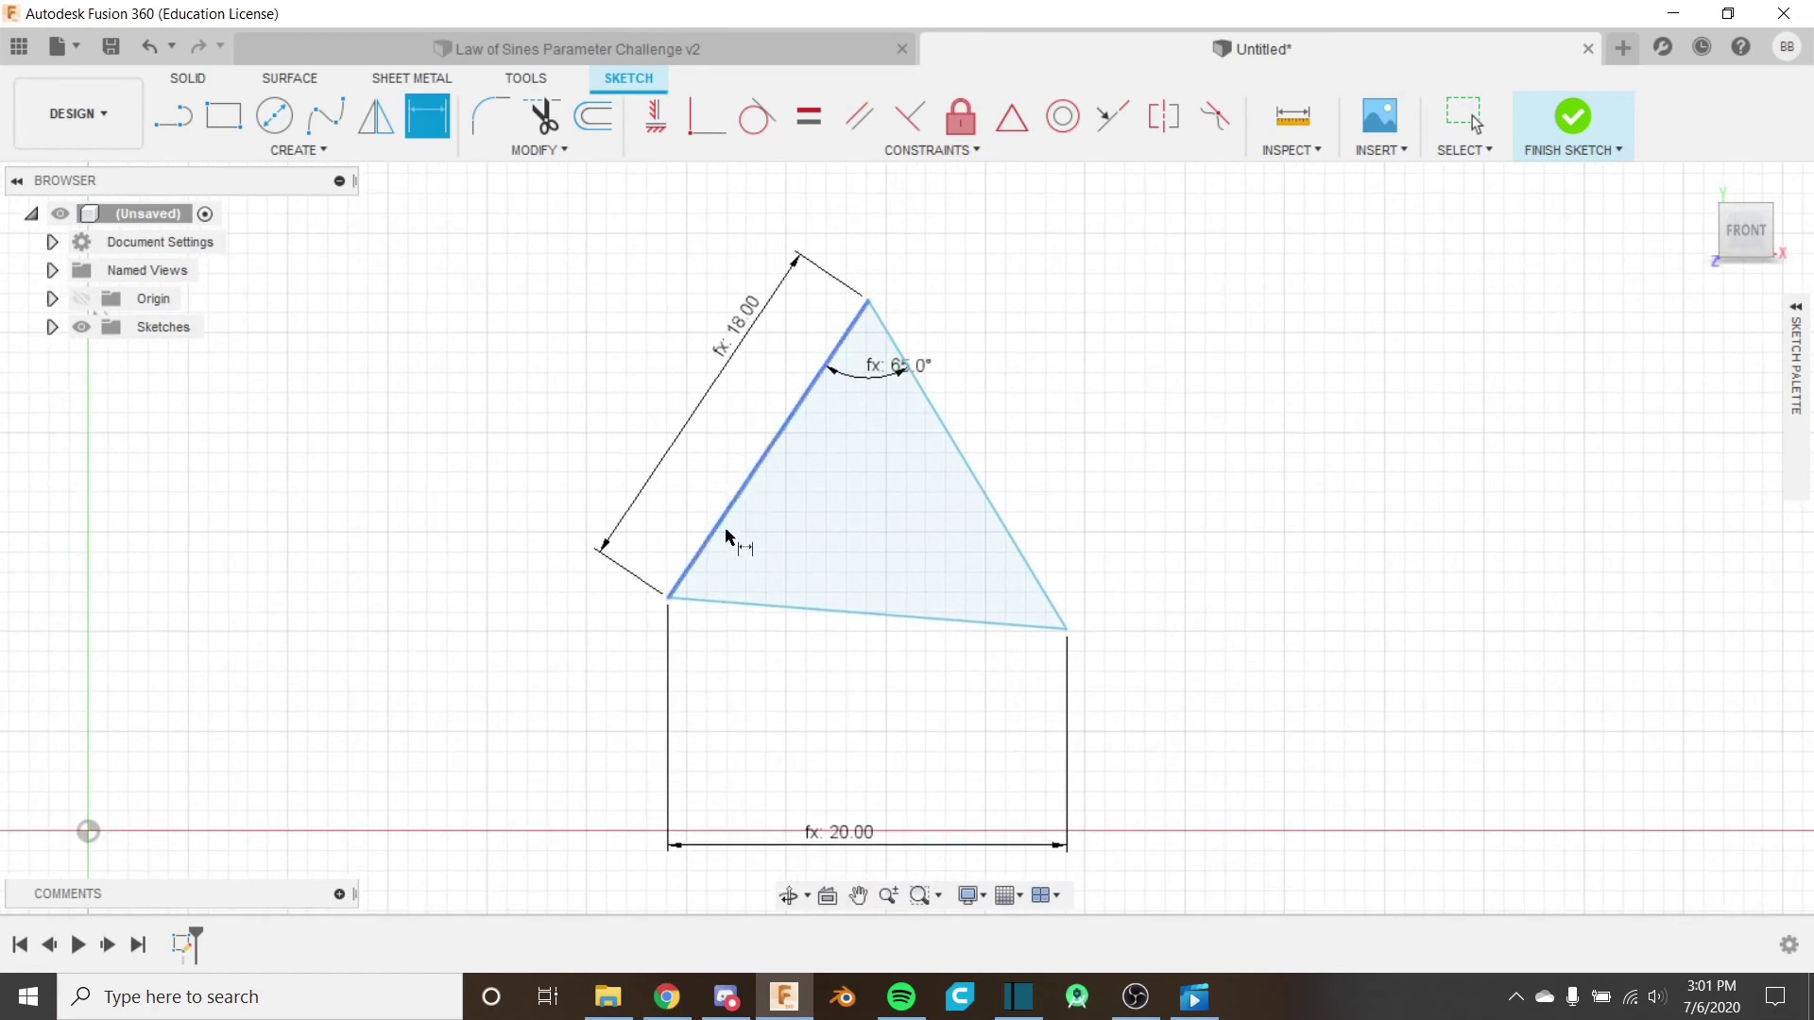
pyautogui.scroll(3, 968, 472)
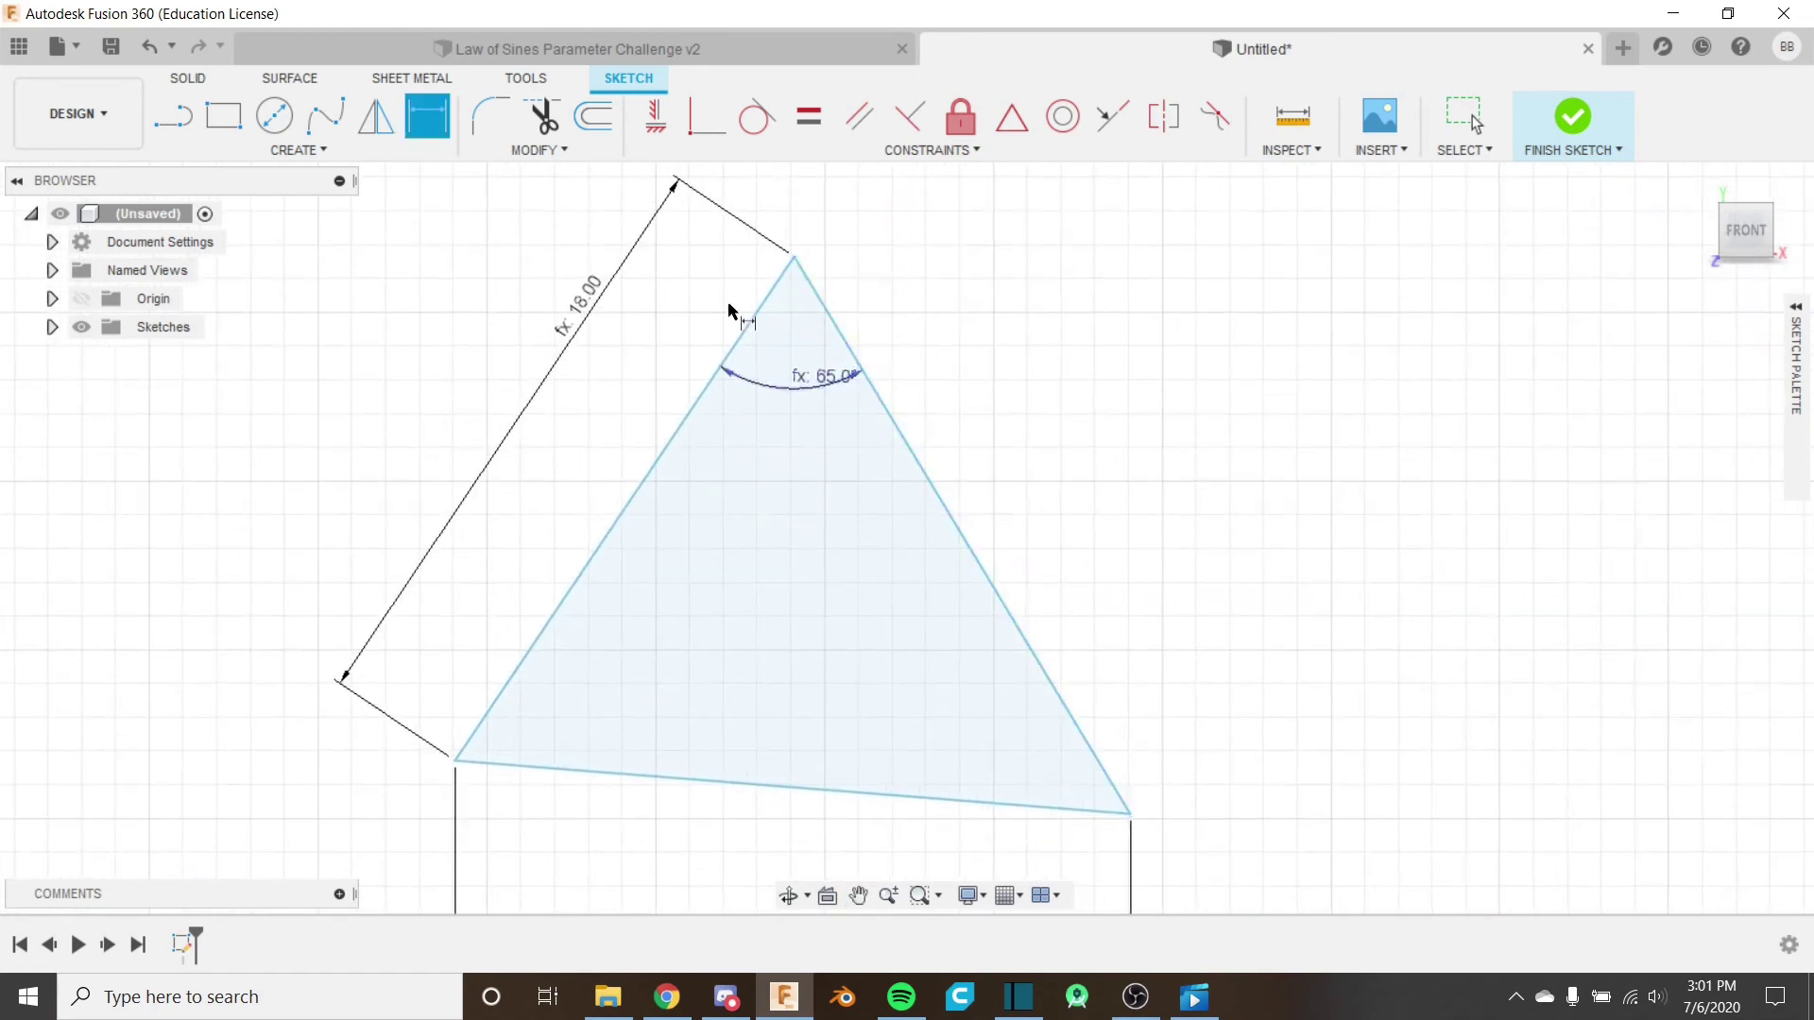
# Dimension the lower-right angle between right and bottom edges as AngleB (54.7°).
pyautogui.click(1096, 749)
pyautogui.click(1046, 808)
pyautogui.click(1007, 728)
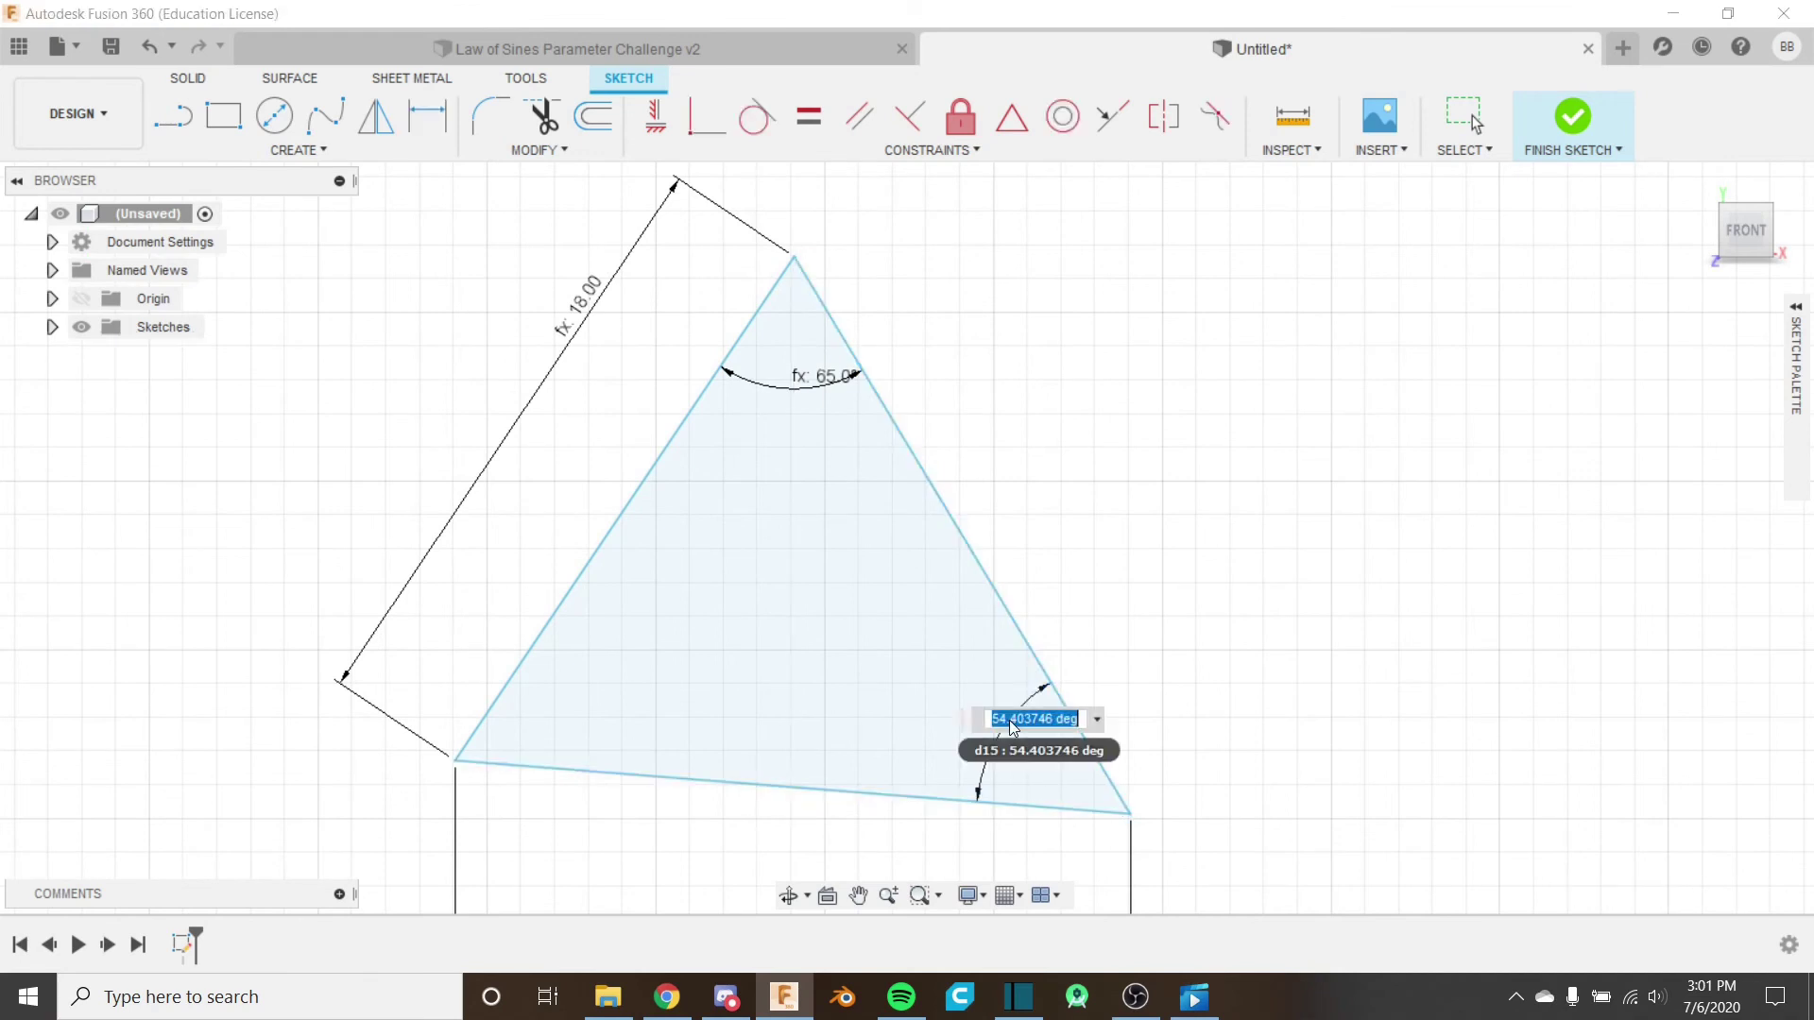
pyautogui.write('angle')
pyautogui.press('Down')
pyautogui.press('Return')
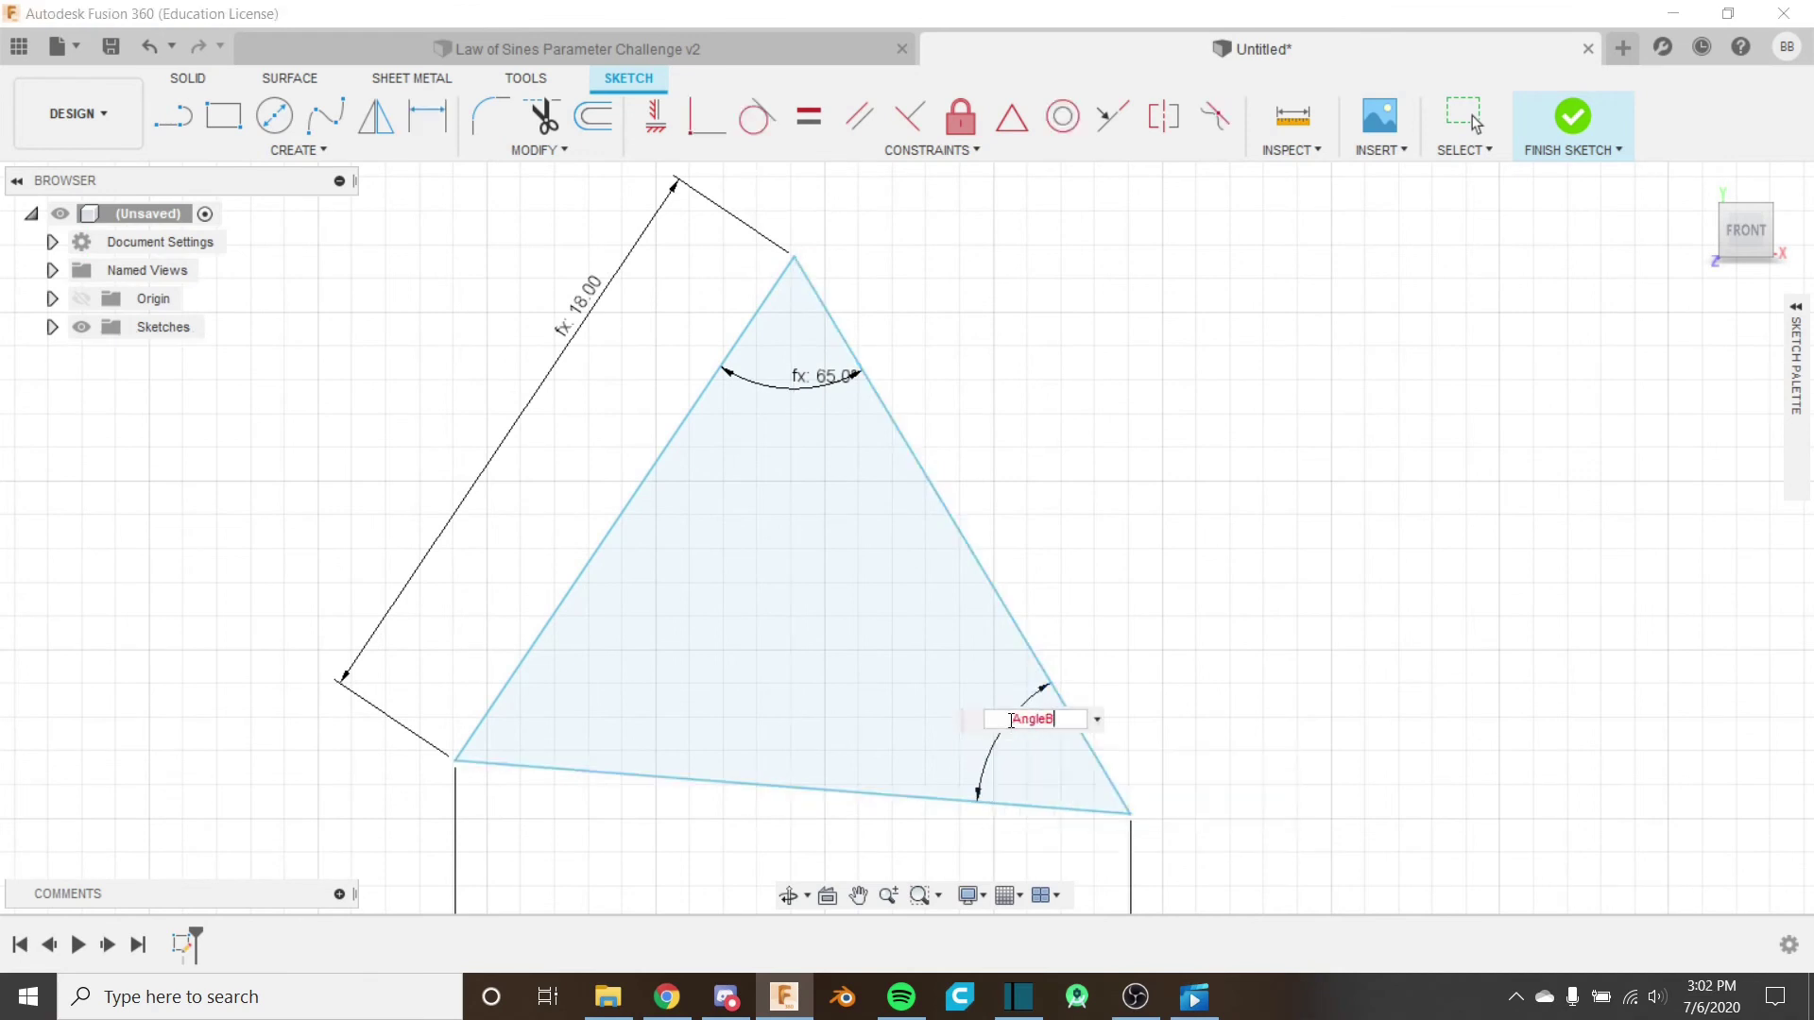
pyautogui.press('Return')
pyautogui.scroll(-3, 820, 692)
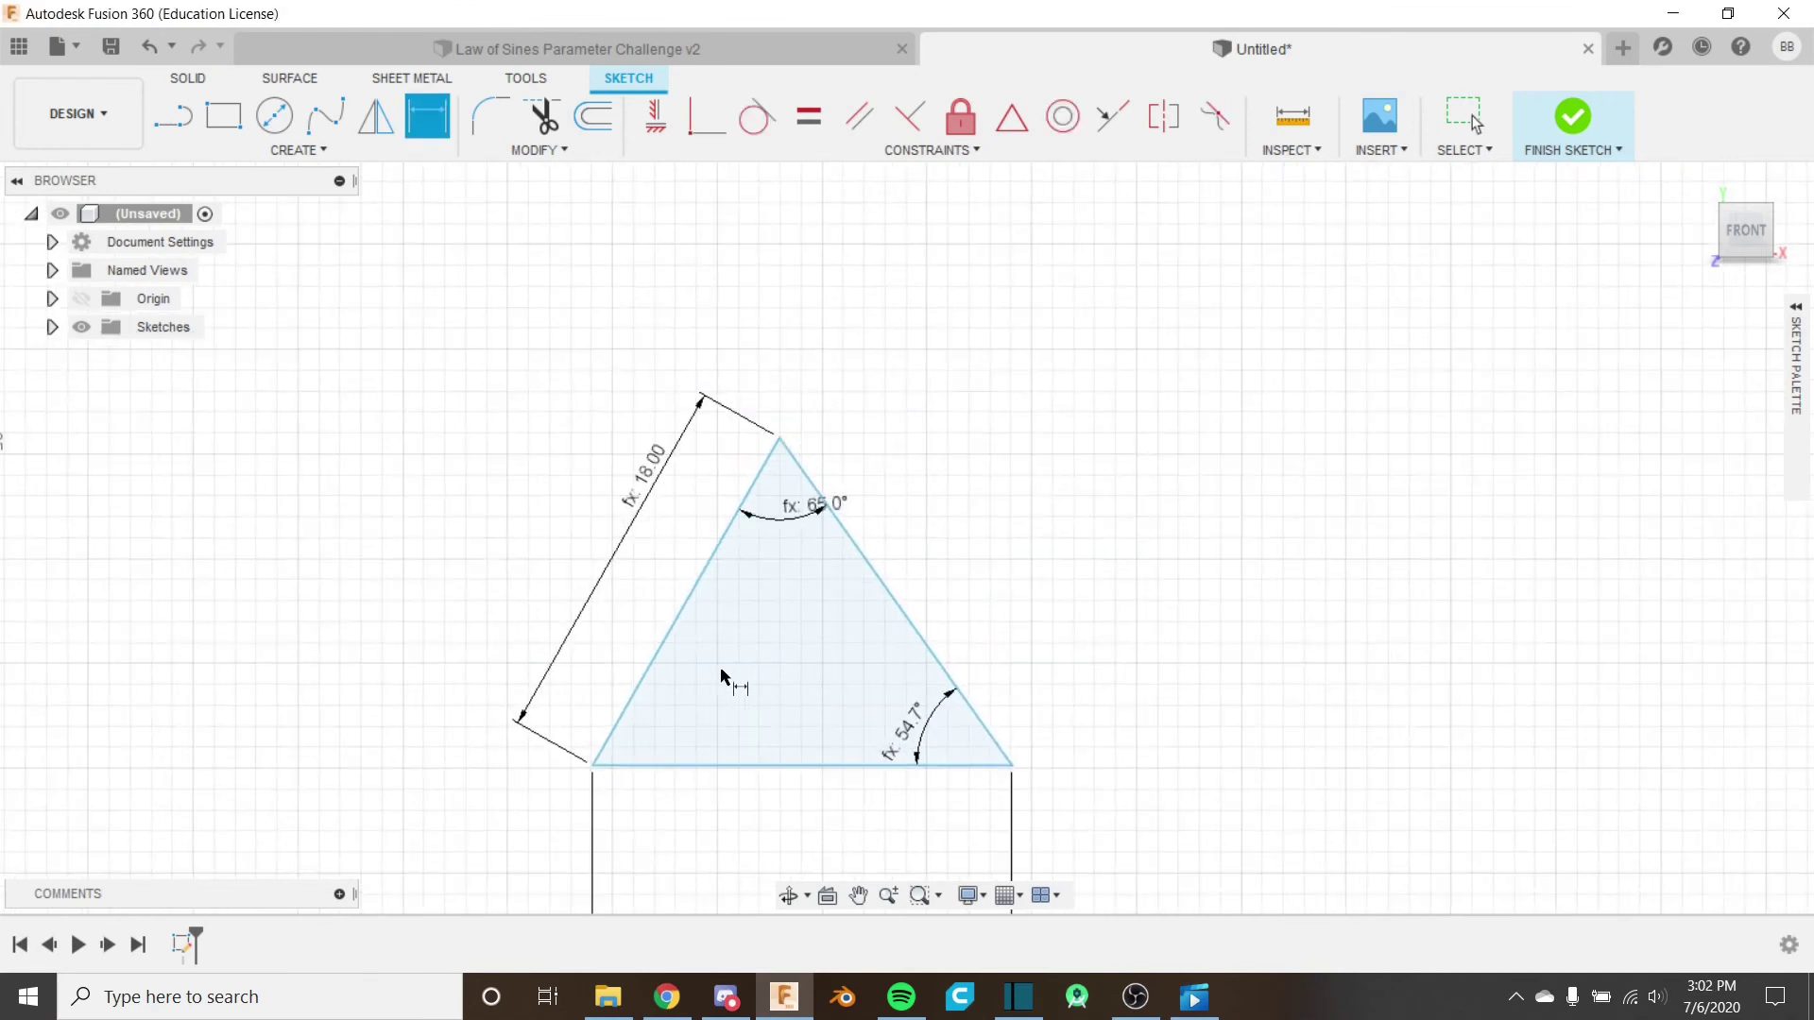
# Add driven reference dimensions for the lower-left angle (60.3°) and right side (19.177).
pyautogui.click(628, 706)
pyautogui.click(668, 765)
pyautogui.click(678, 709)
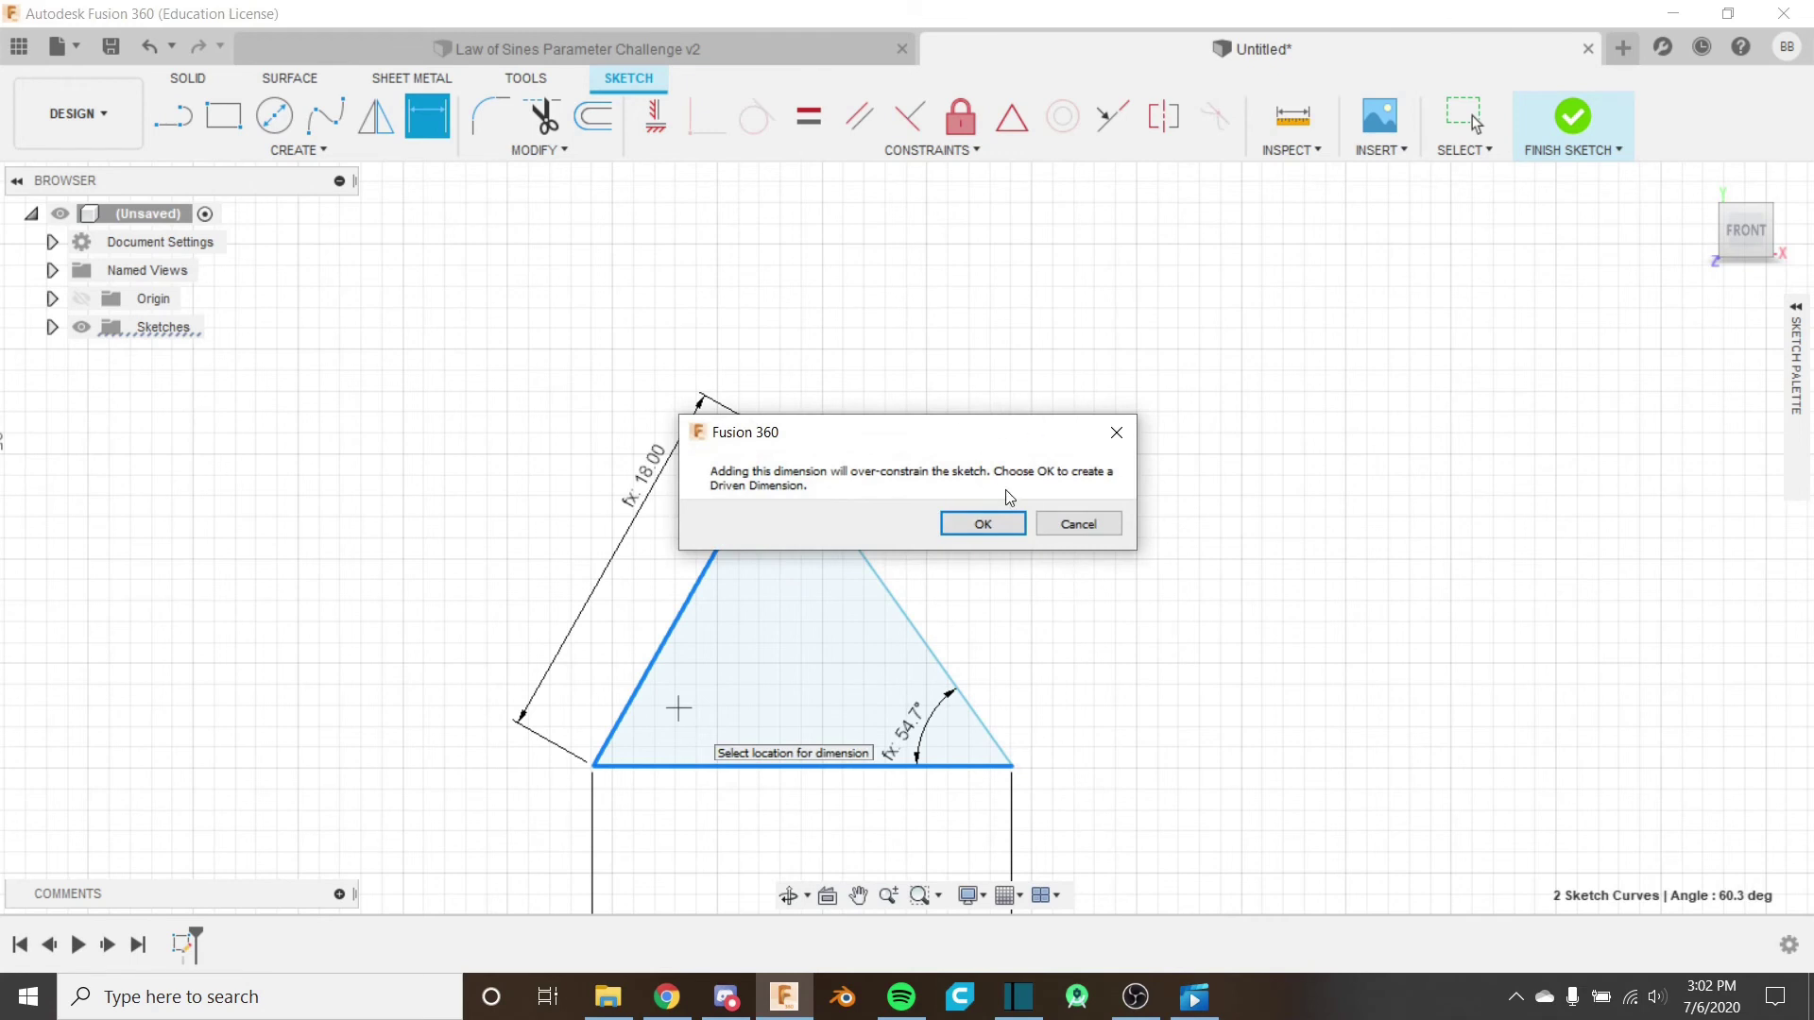
pyautogui.click(983, 525)
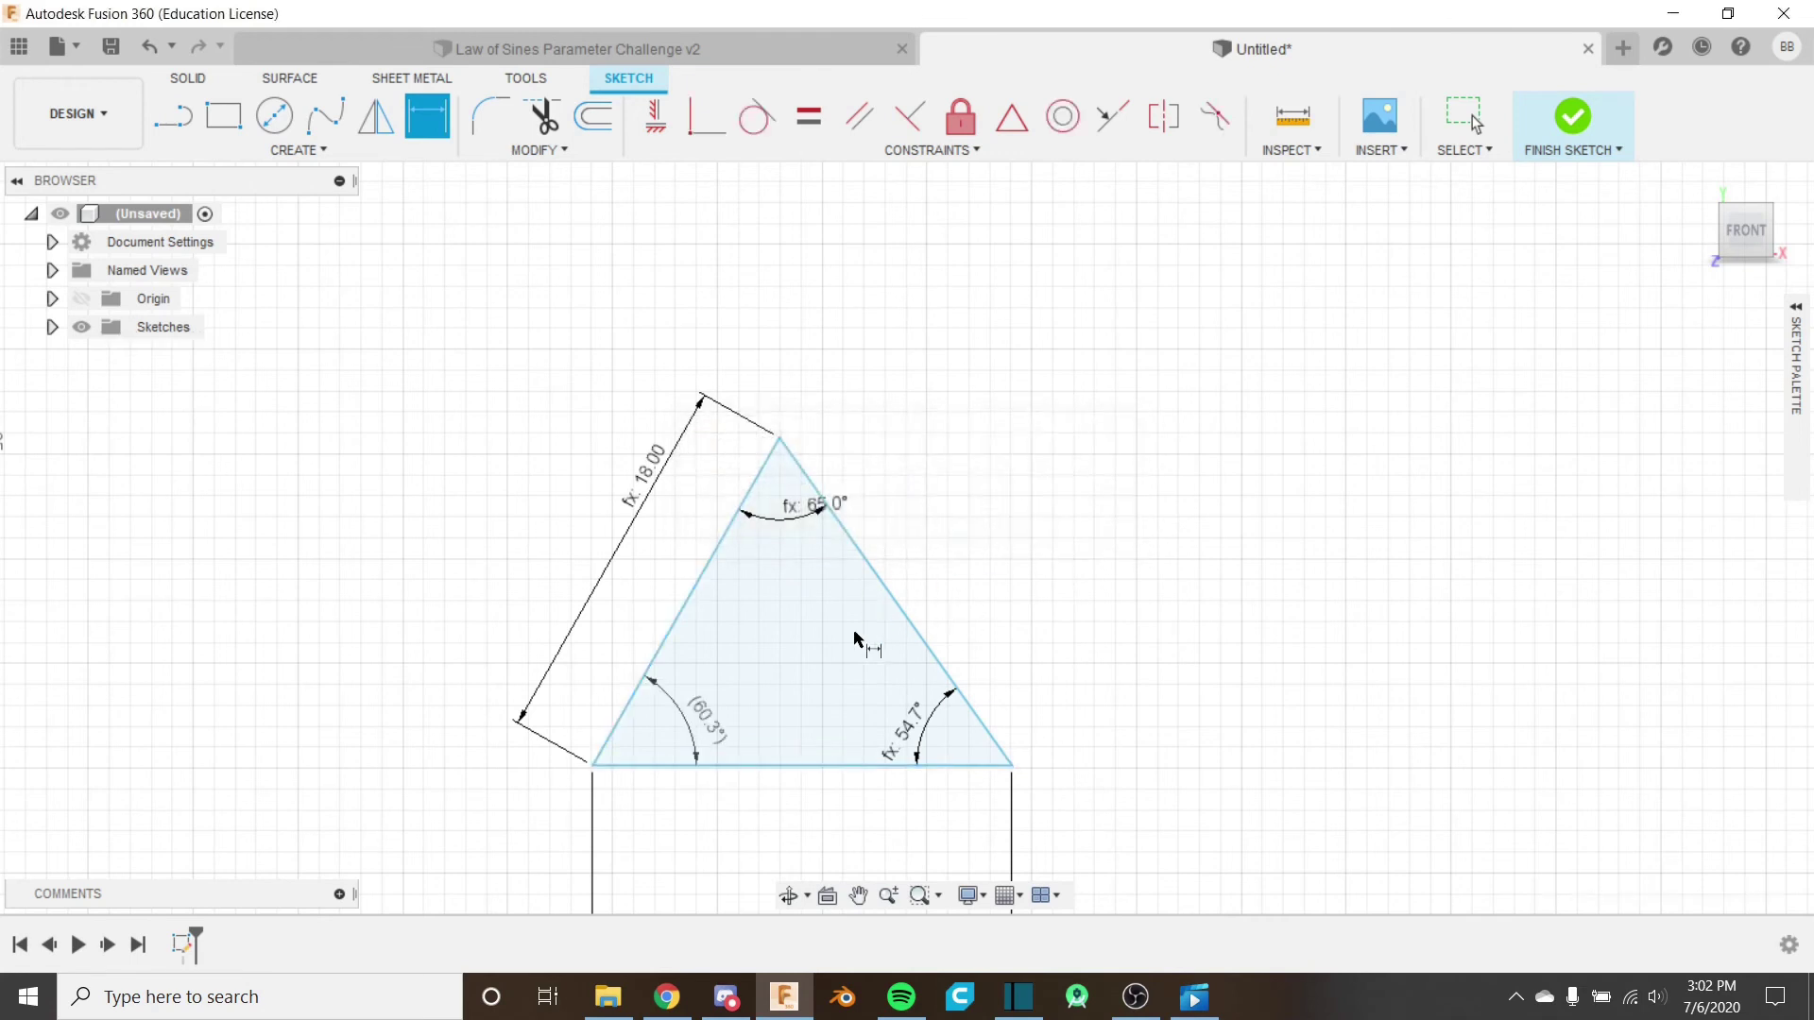
pyautogui.click(907, 626)
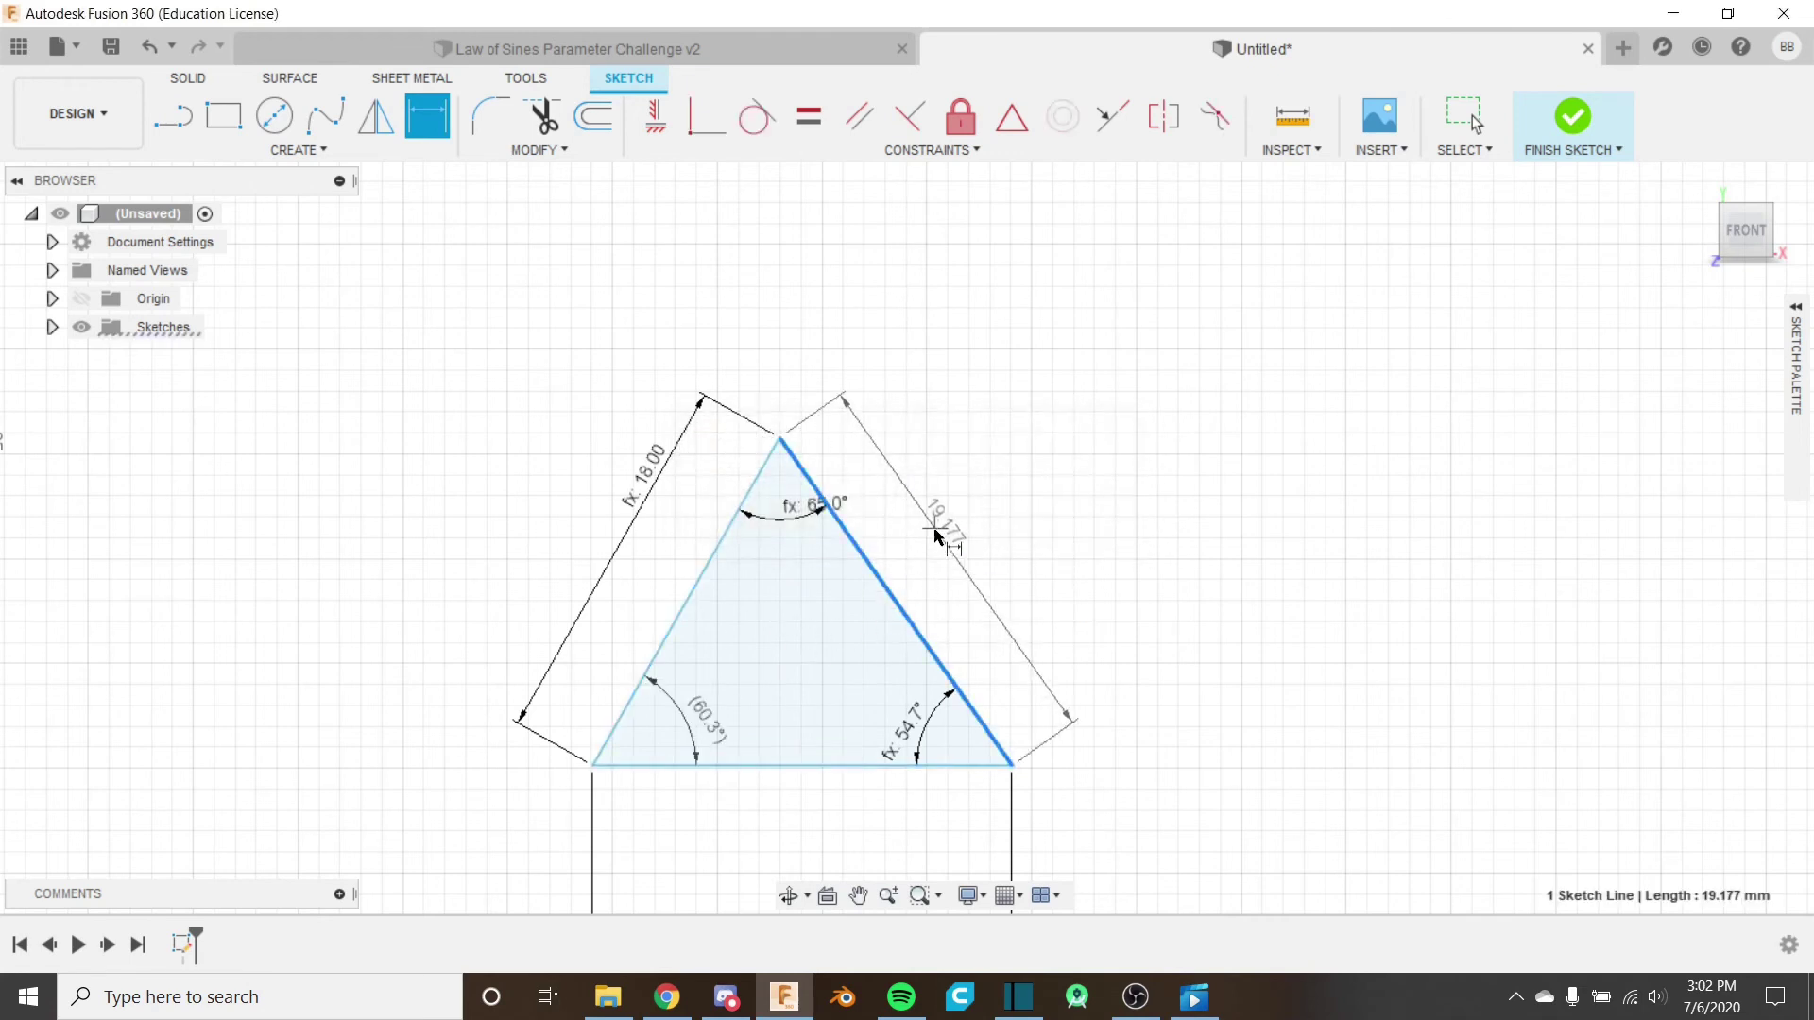
pyautogui.click(944, 529)
pyautogui.click(982, 525)
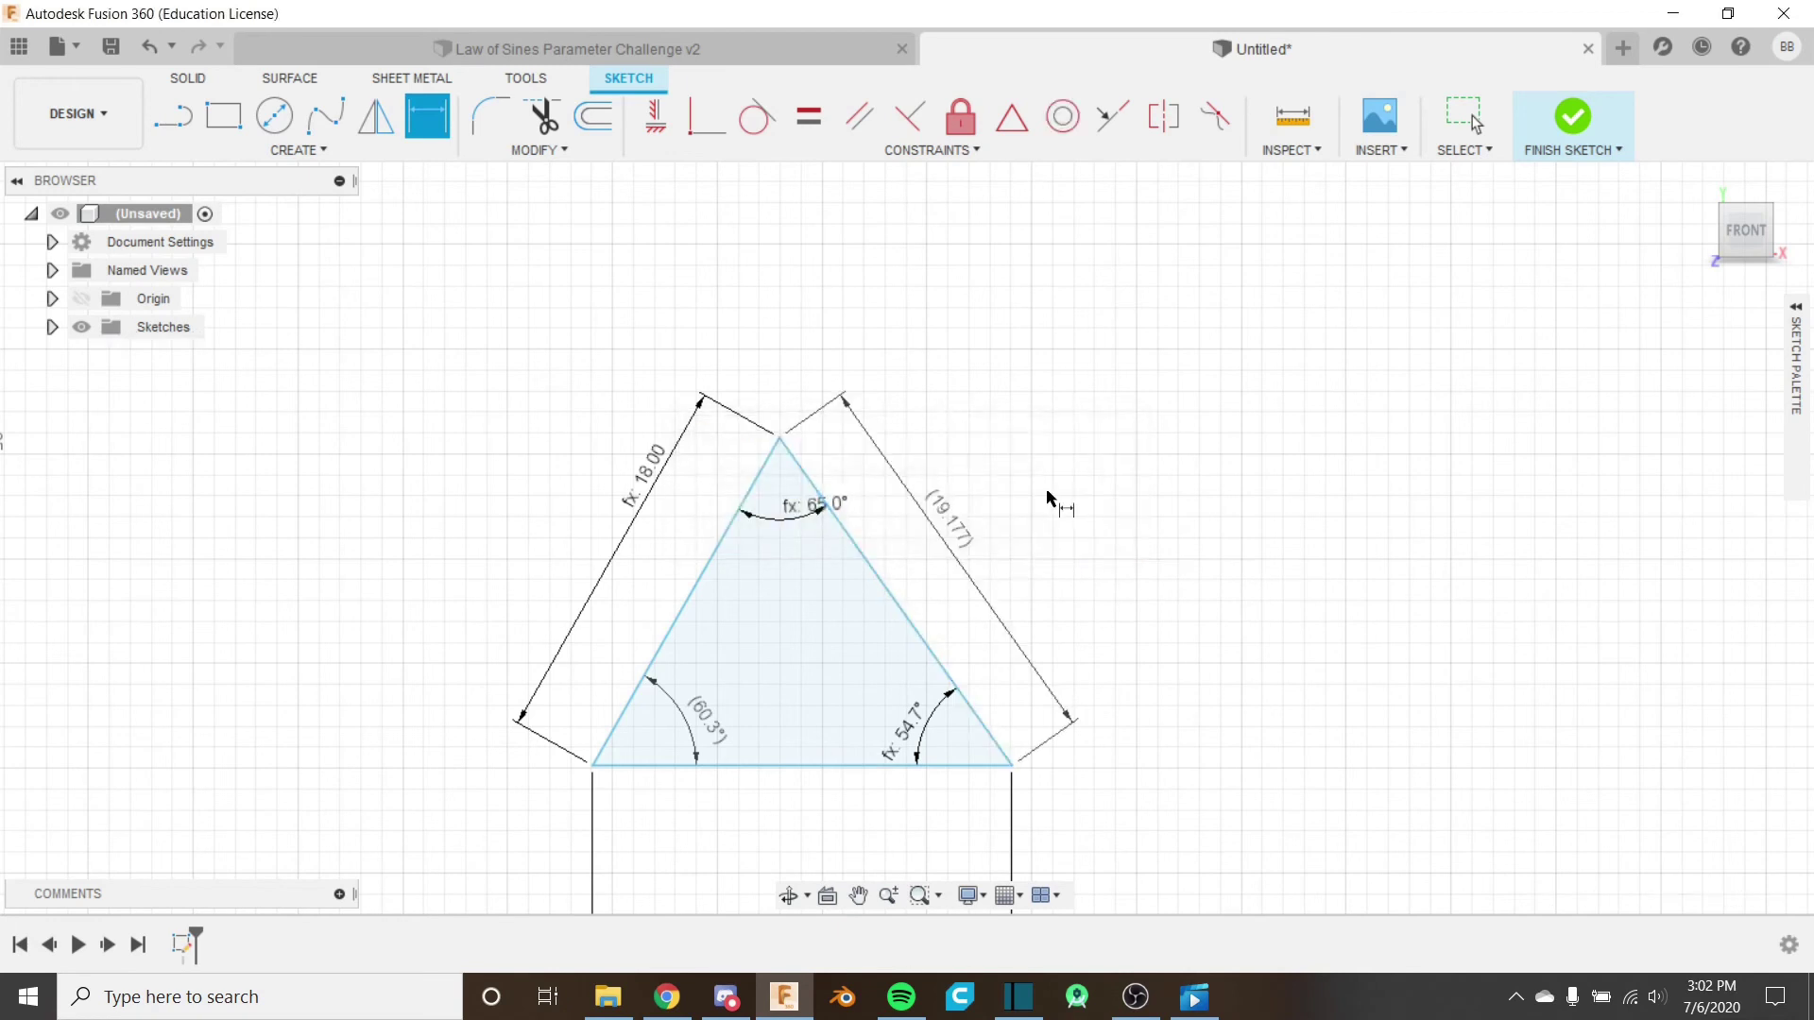
pyautogui.press('Escape')
pyautogui.scroll(-2, 552, 321)
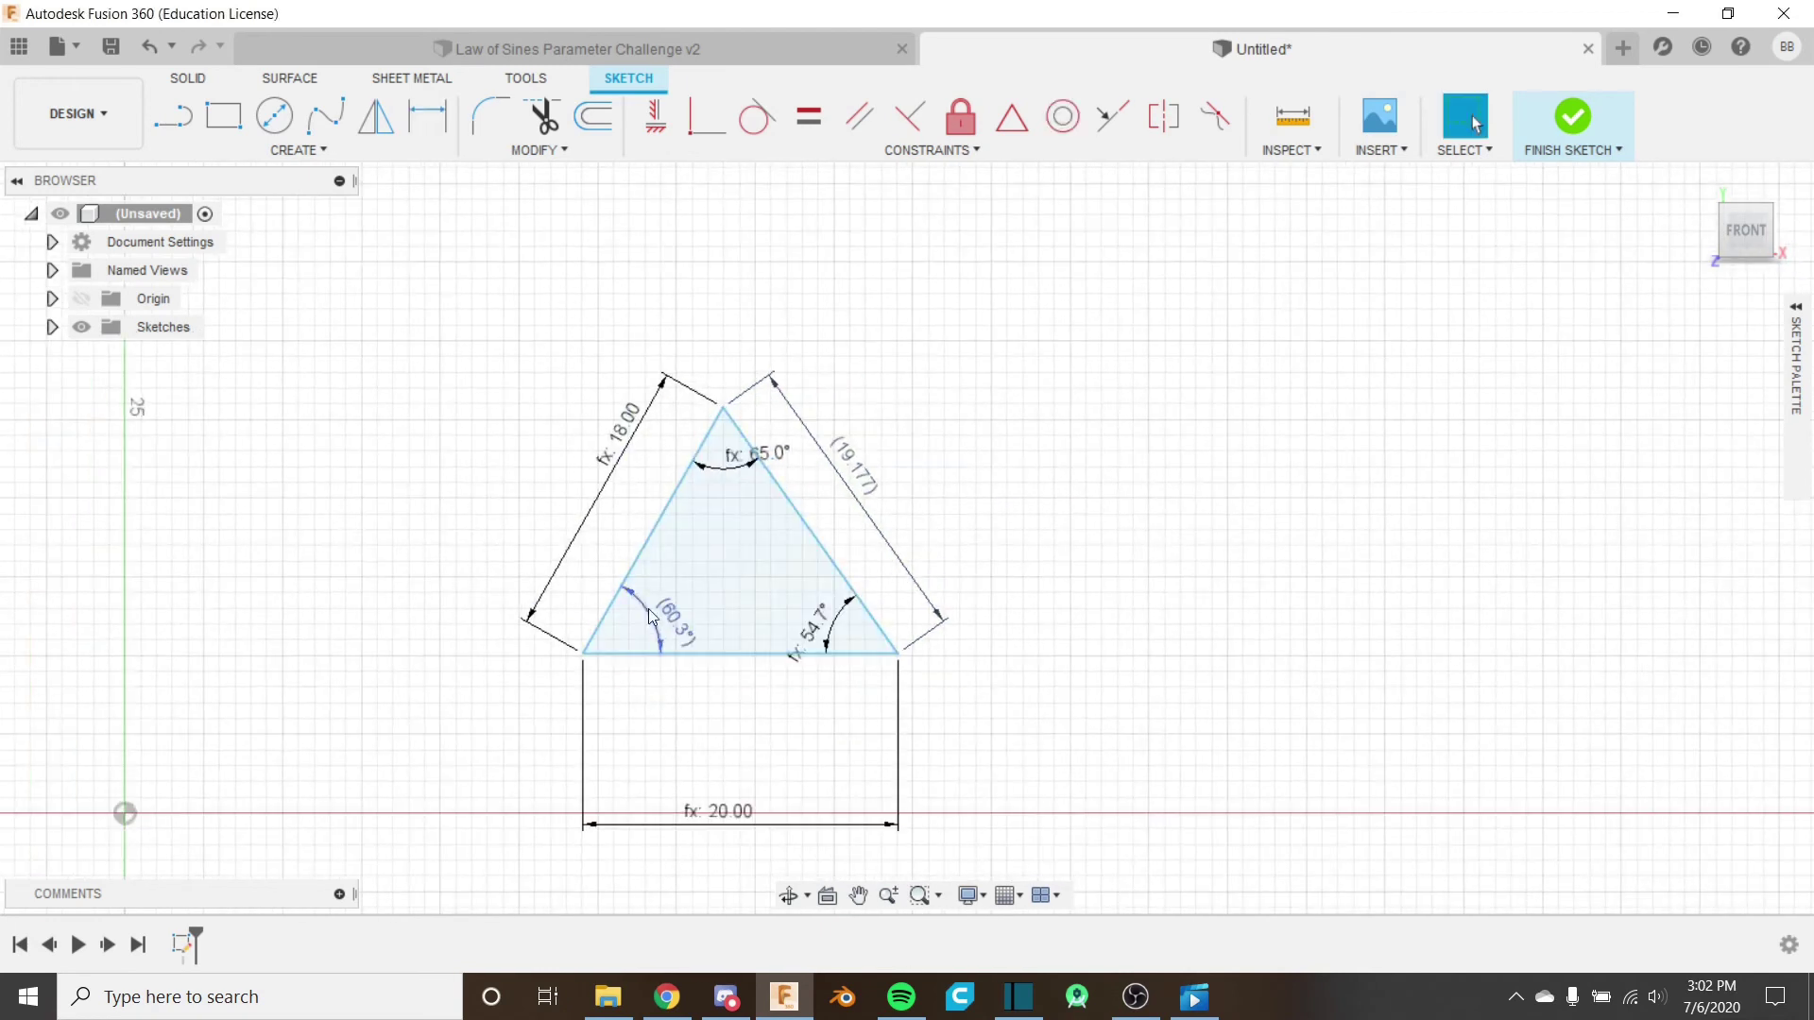
pyautogui.click(523, 151)
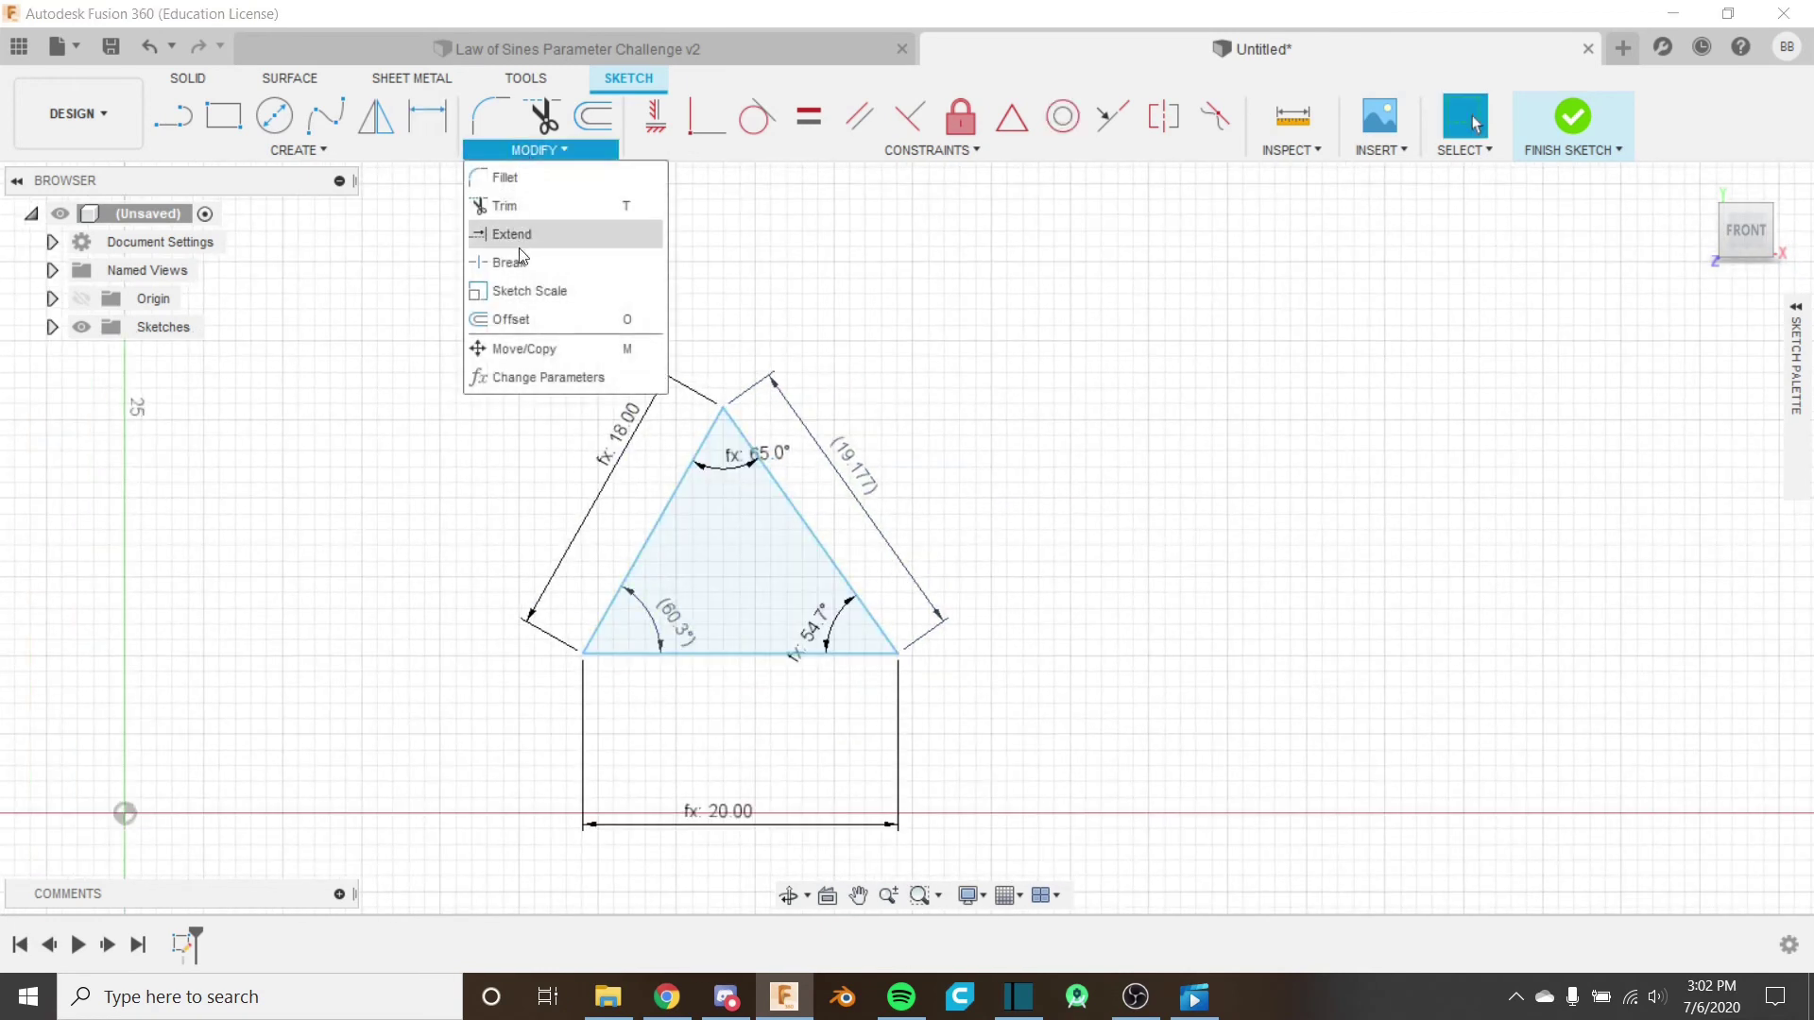
pyautogui.click(567, 377)
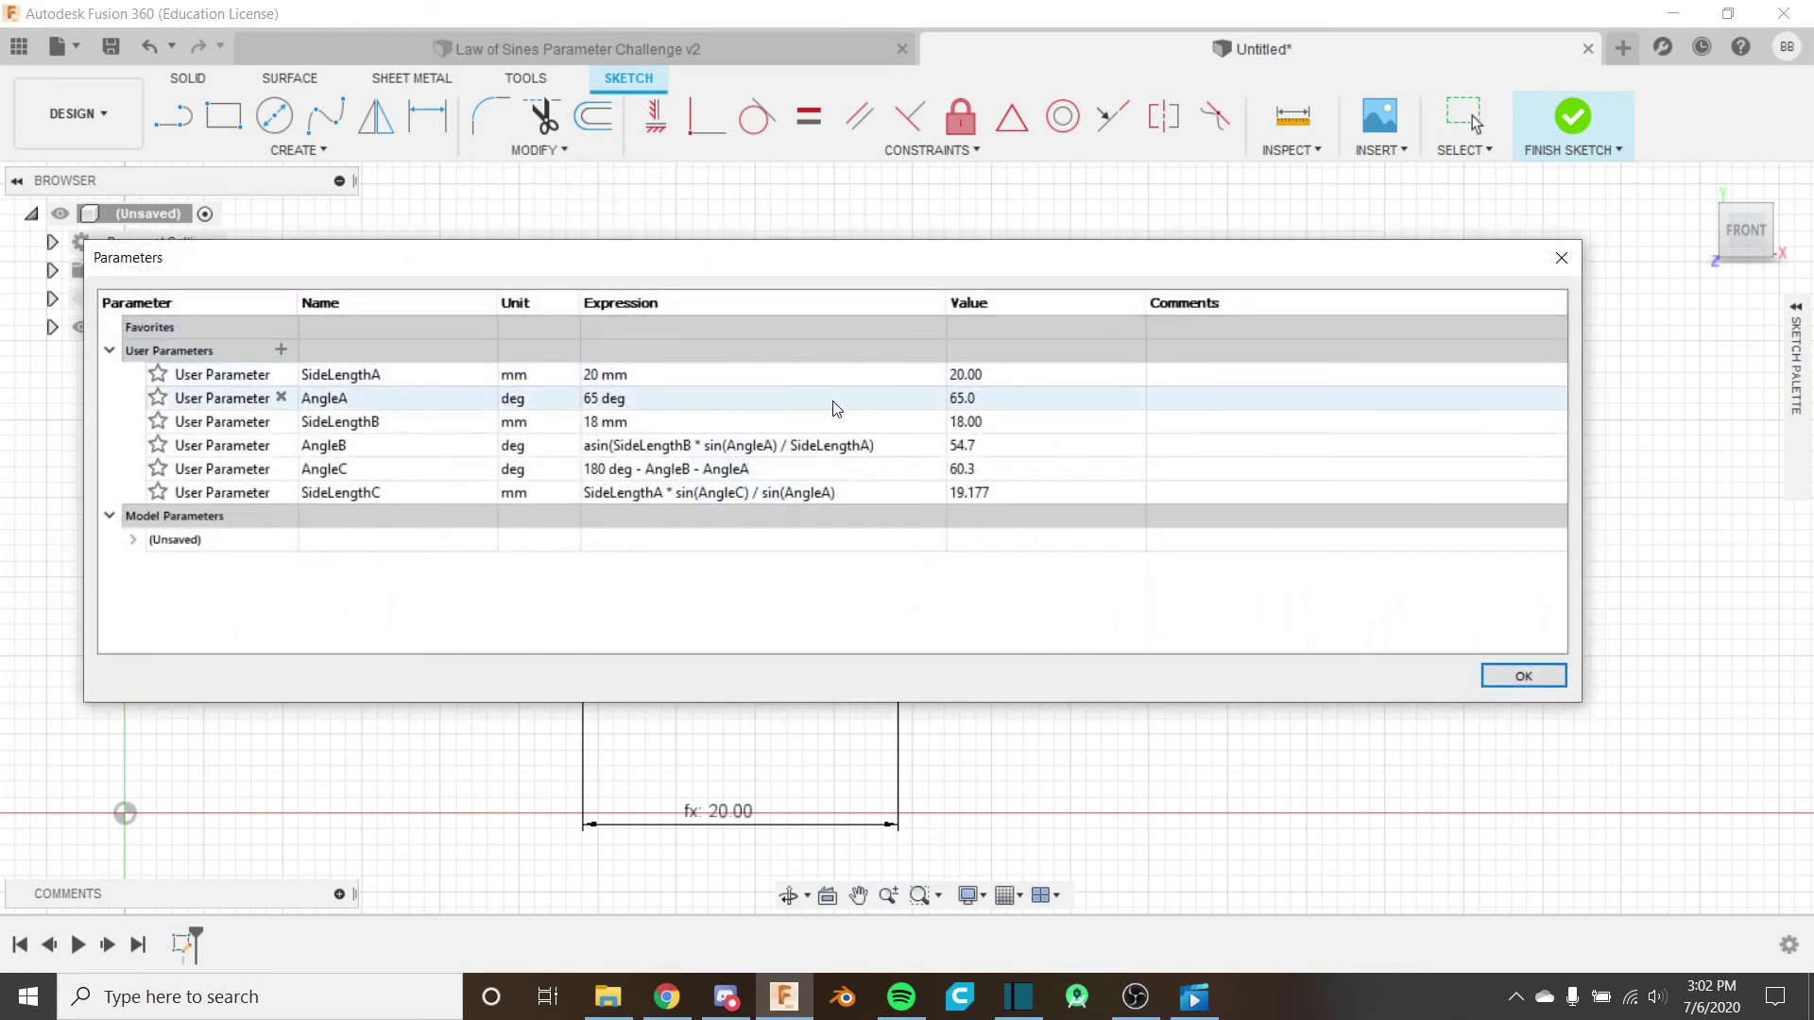
pyautogui.click(1523, 677)
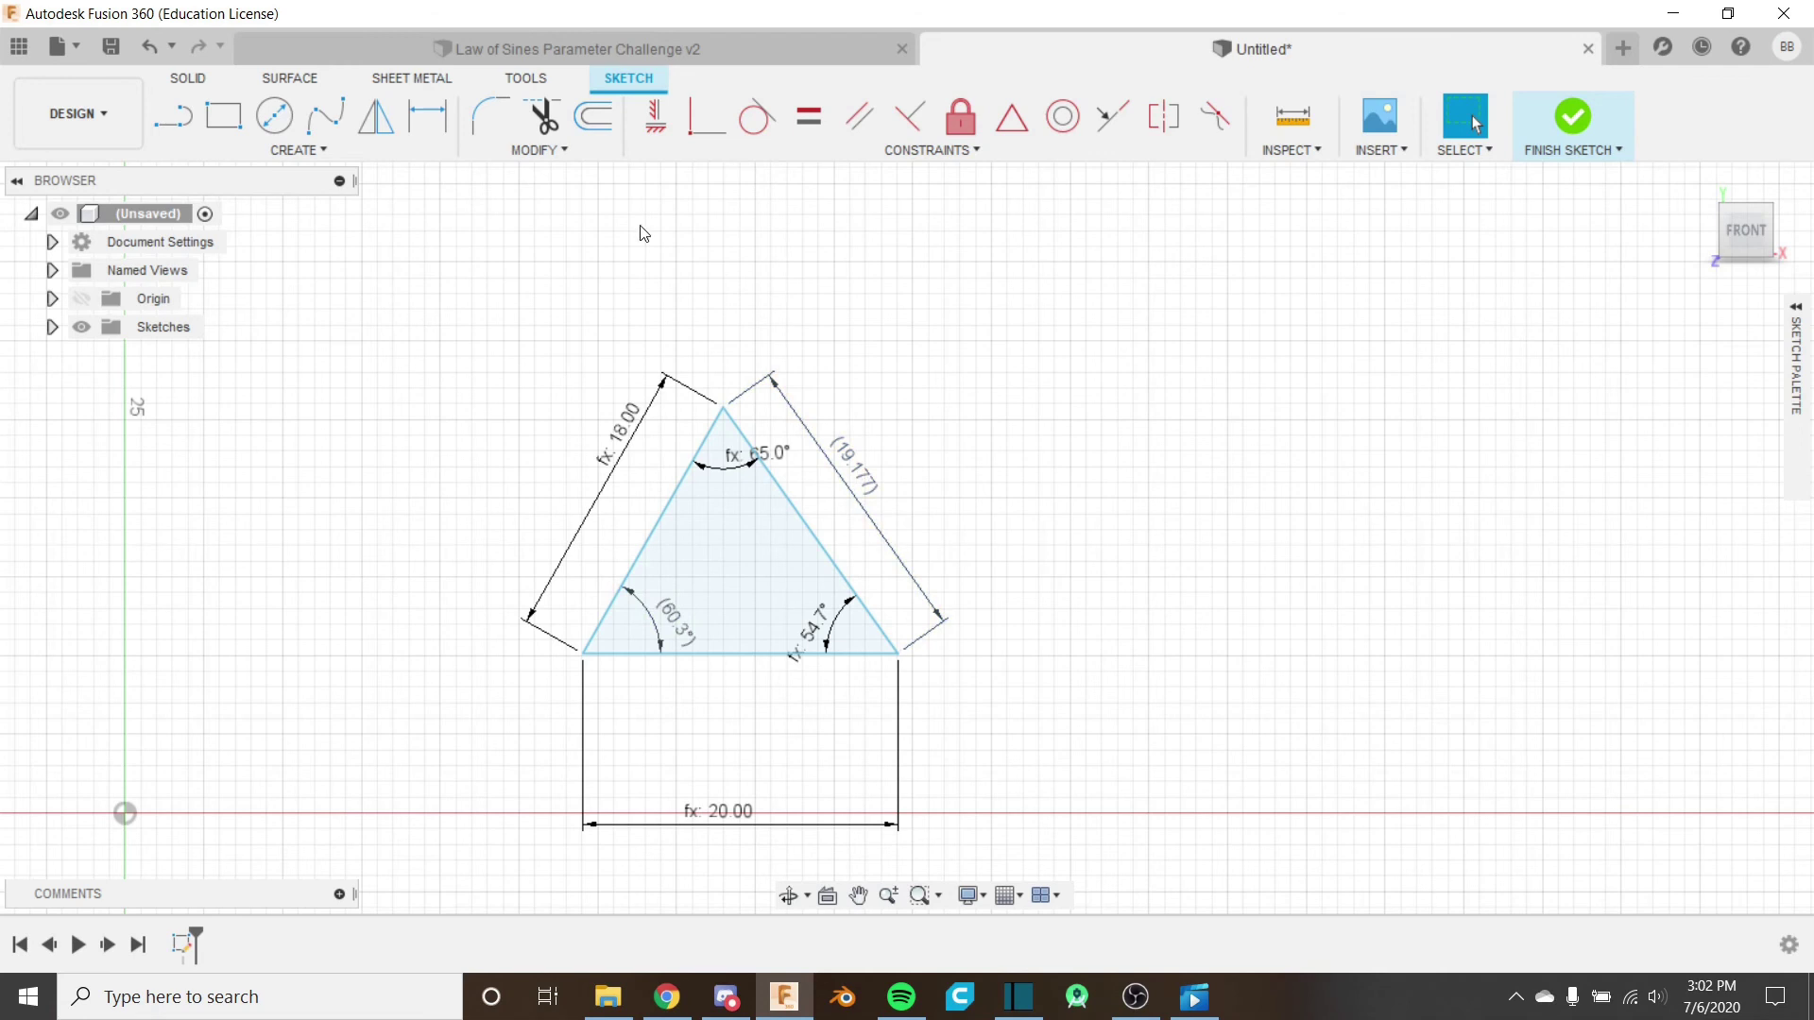
pyautogui.click(537, 150)
pyautogui.click(586, 372)
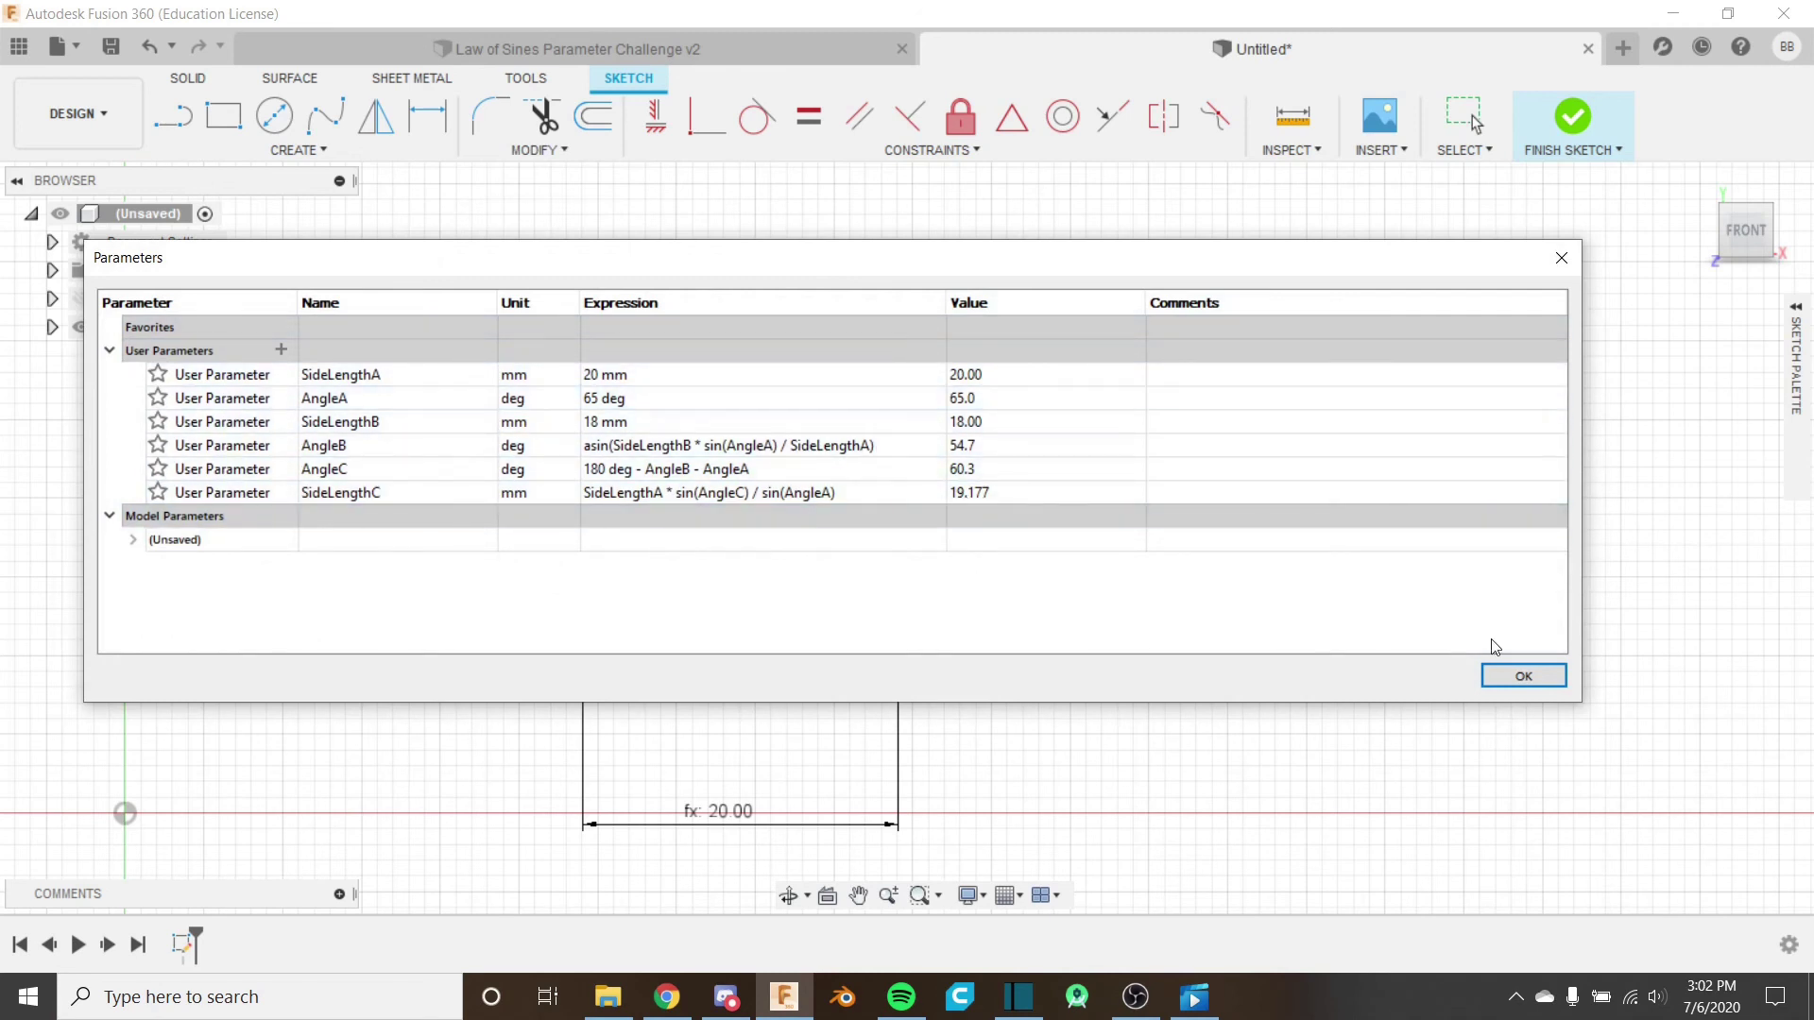
pyautogui.click(1557, 684)
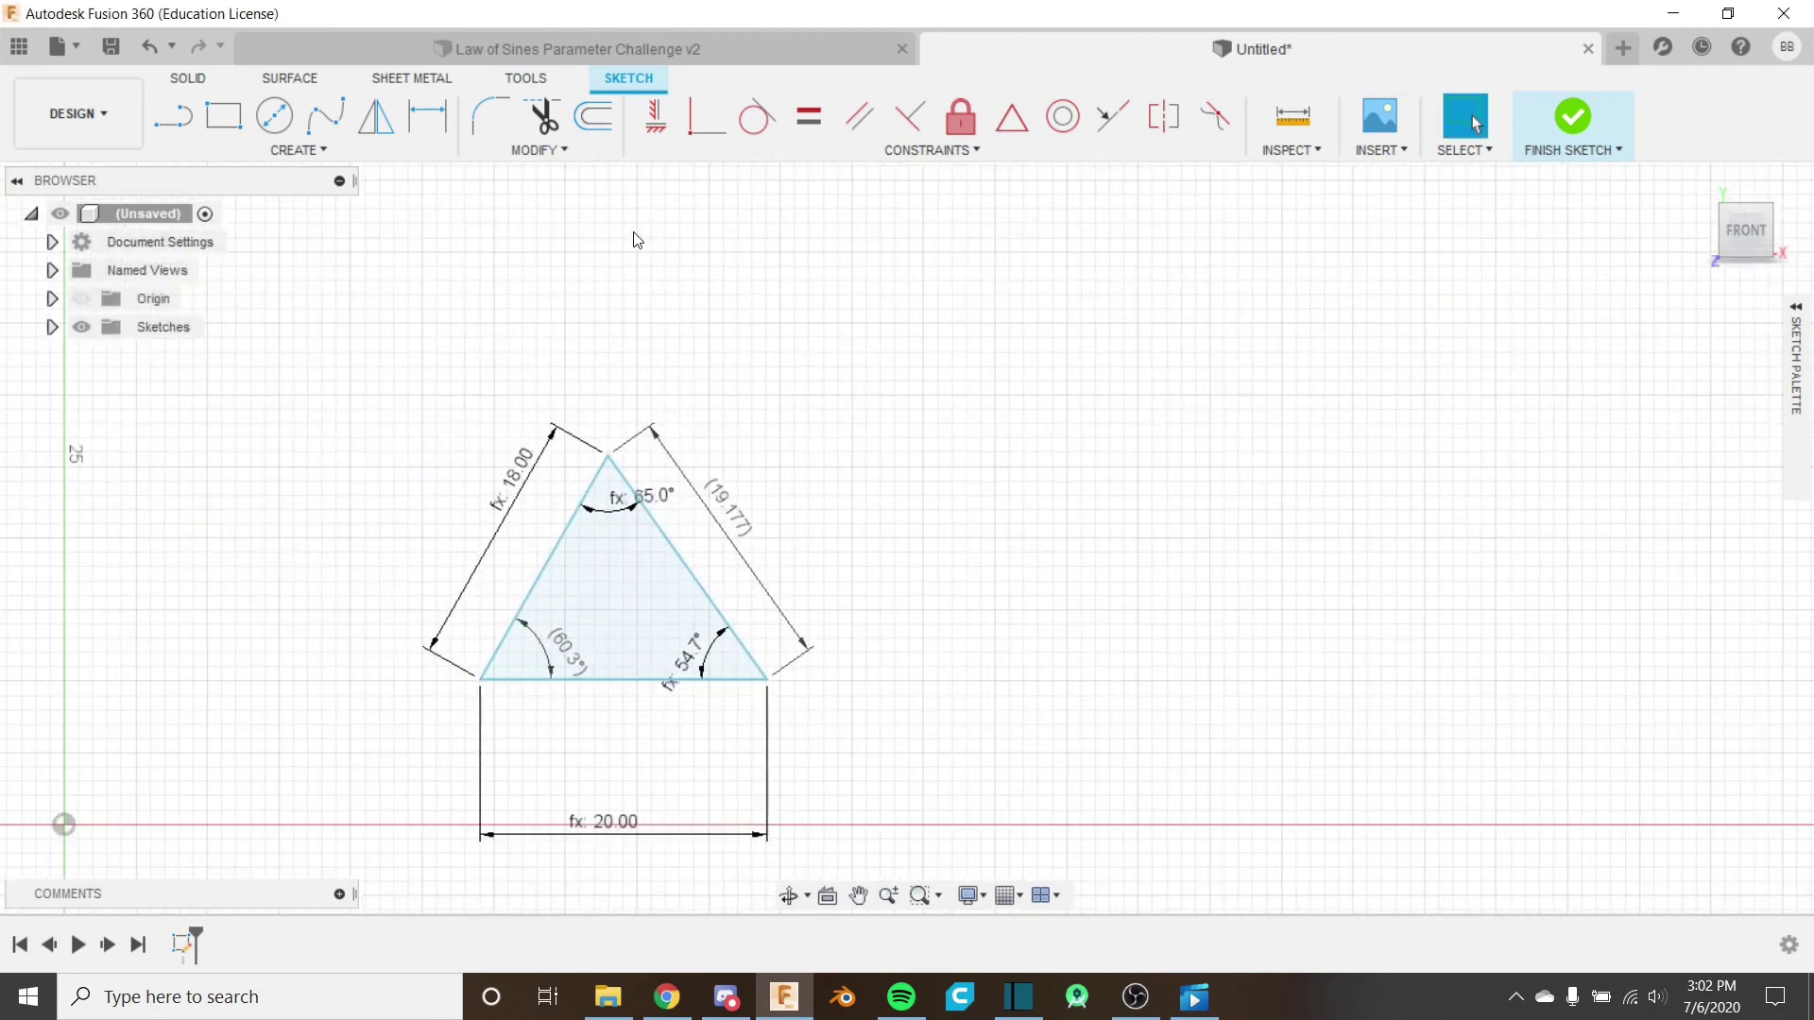
pyautogui.click(533, 148)
pyautogui.click(625, 377)
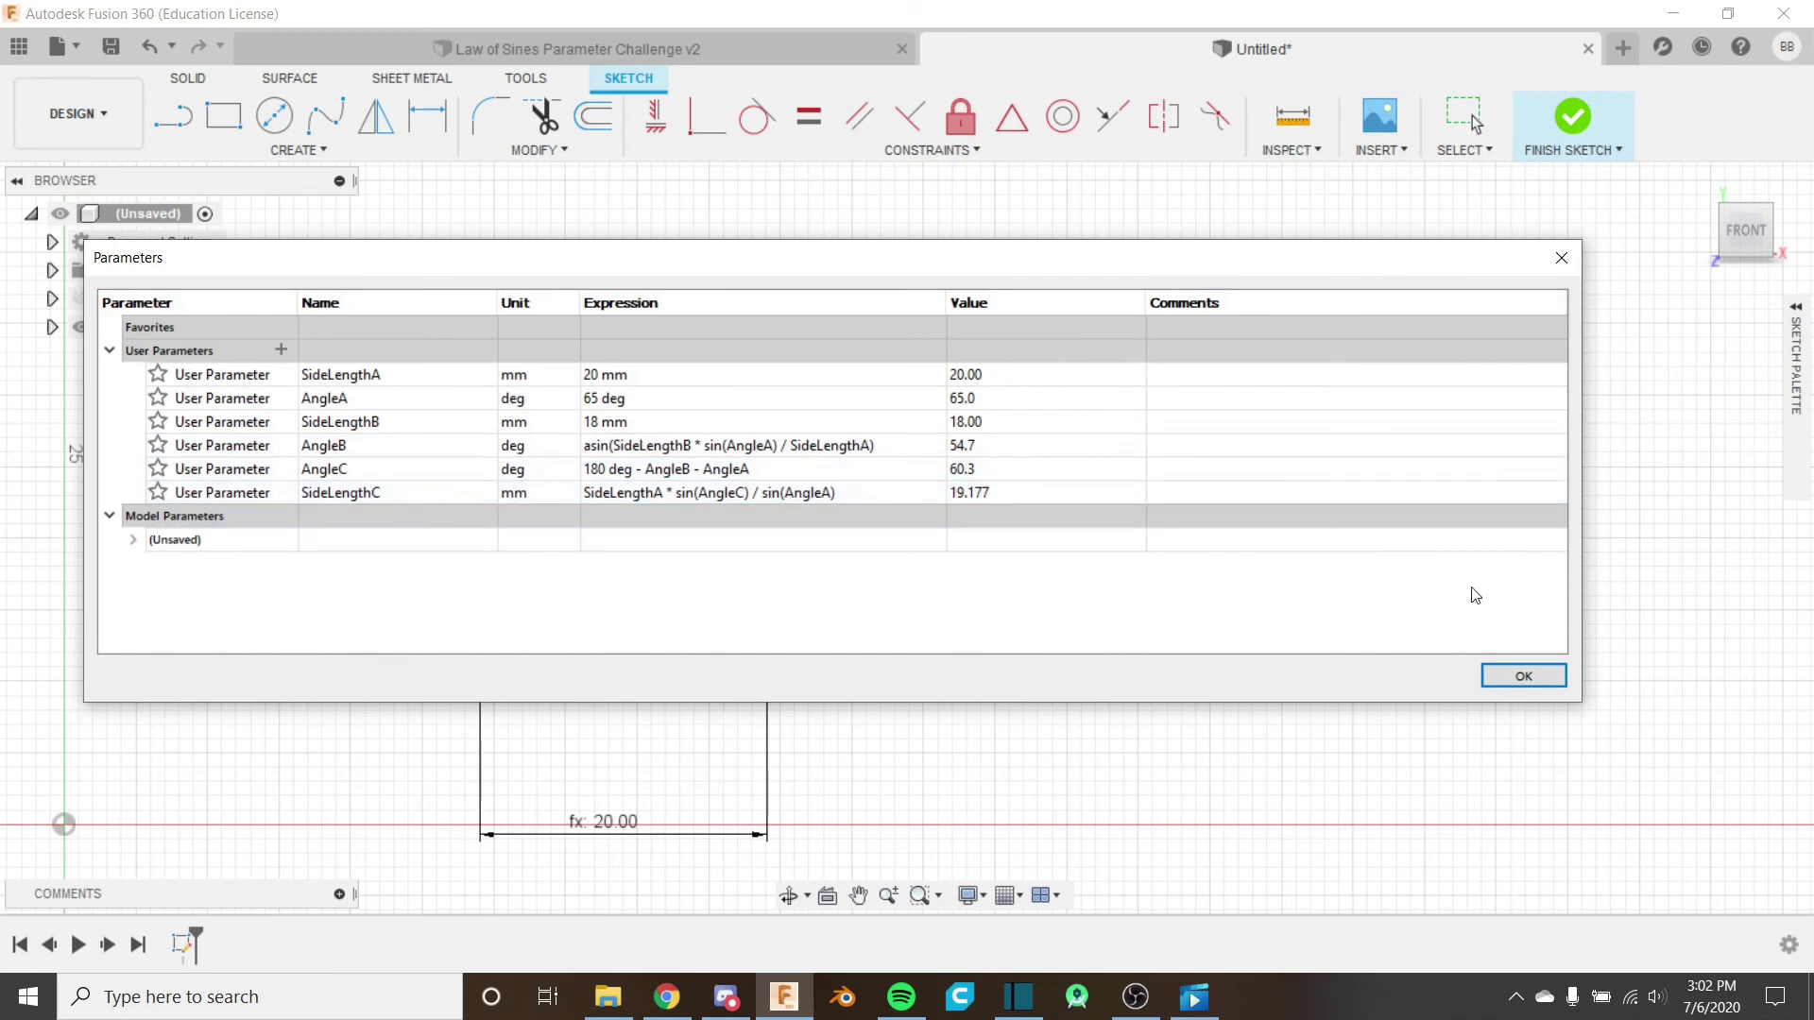
pyautogui.click(1523, 677)
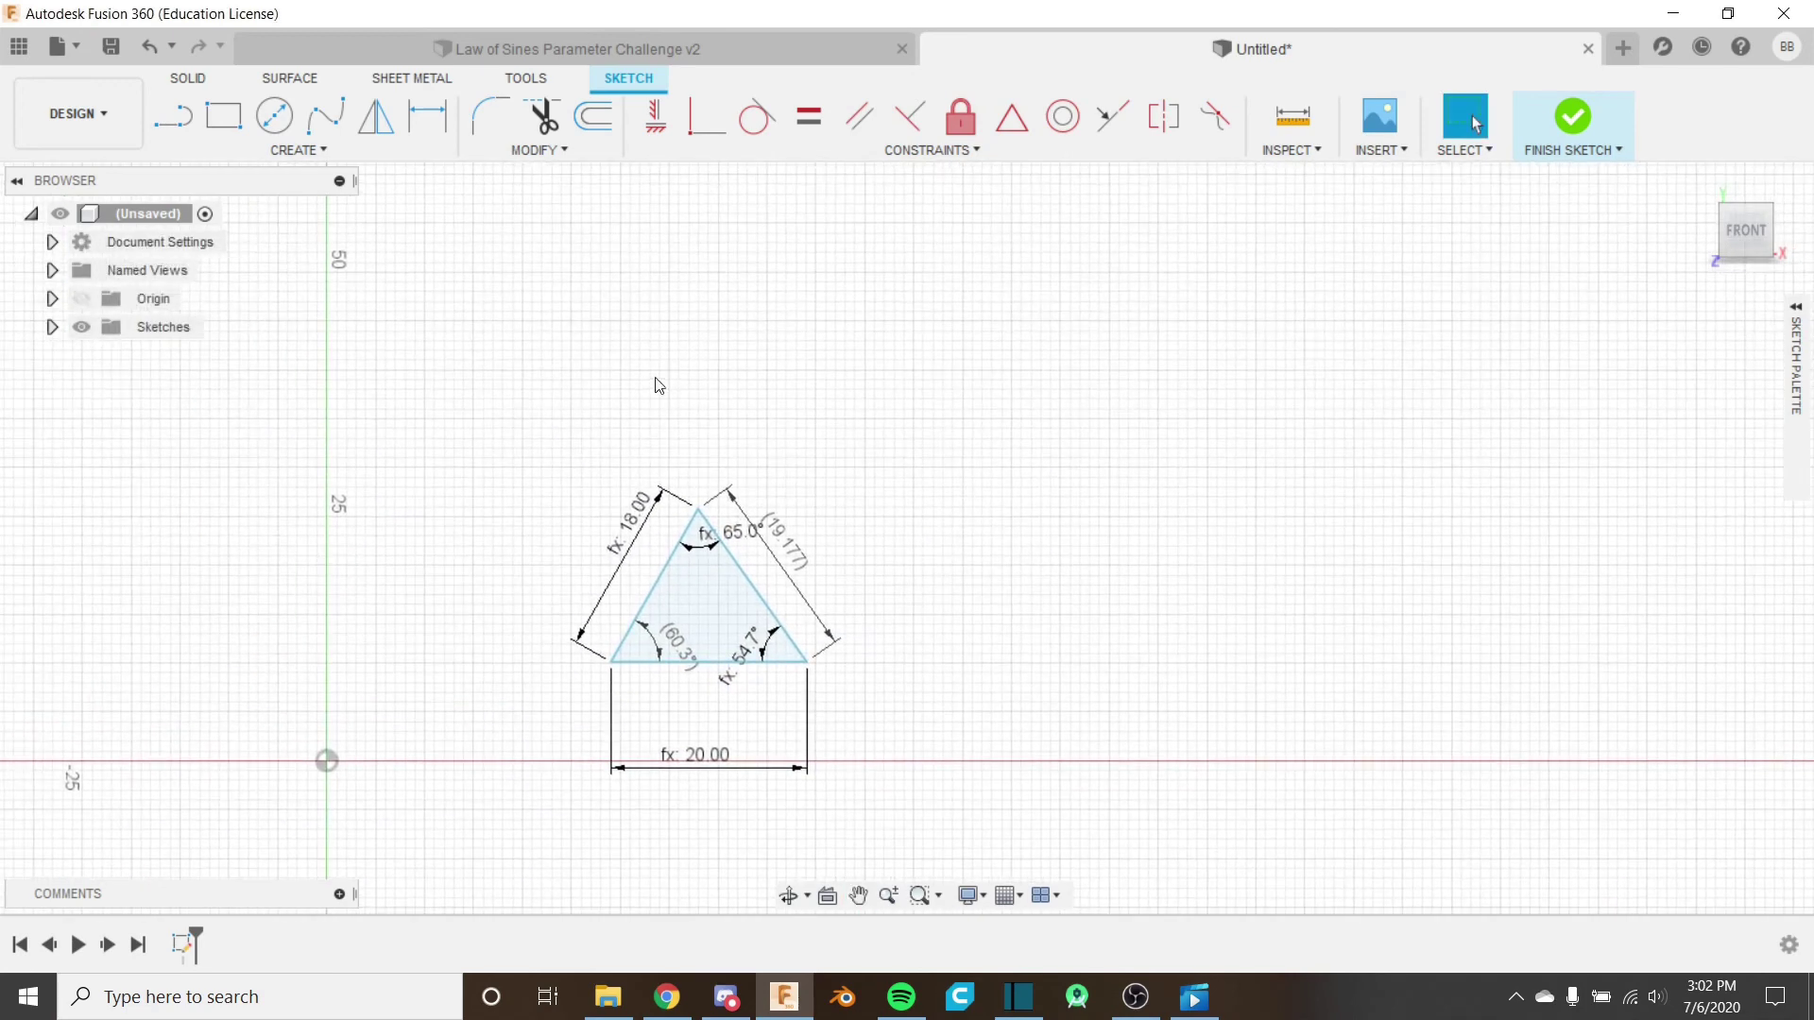
pyautogui.scroll(5, 756, 474)
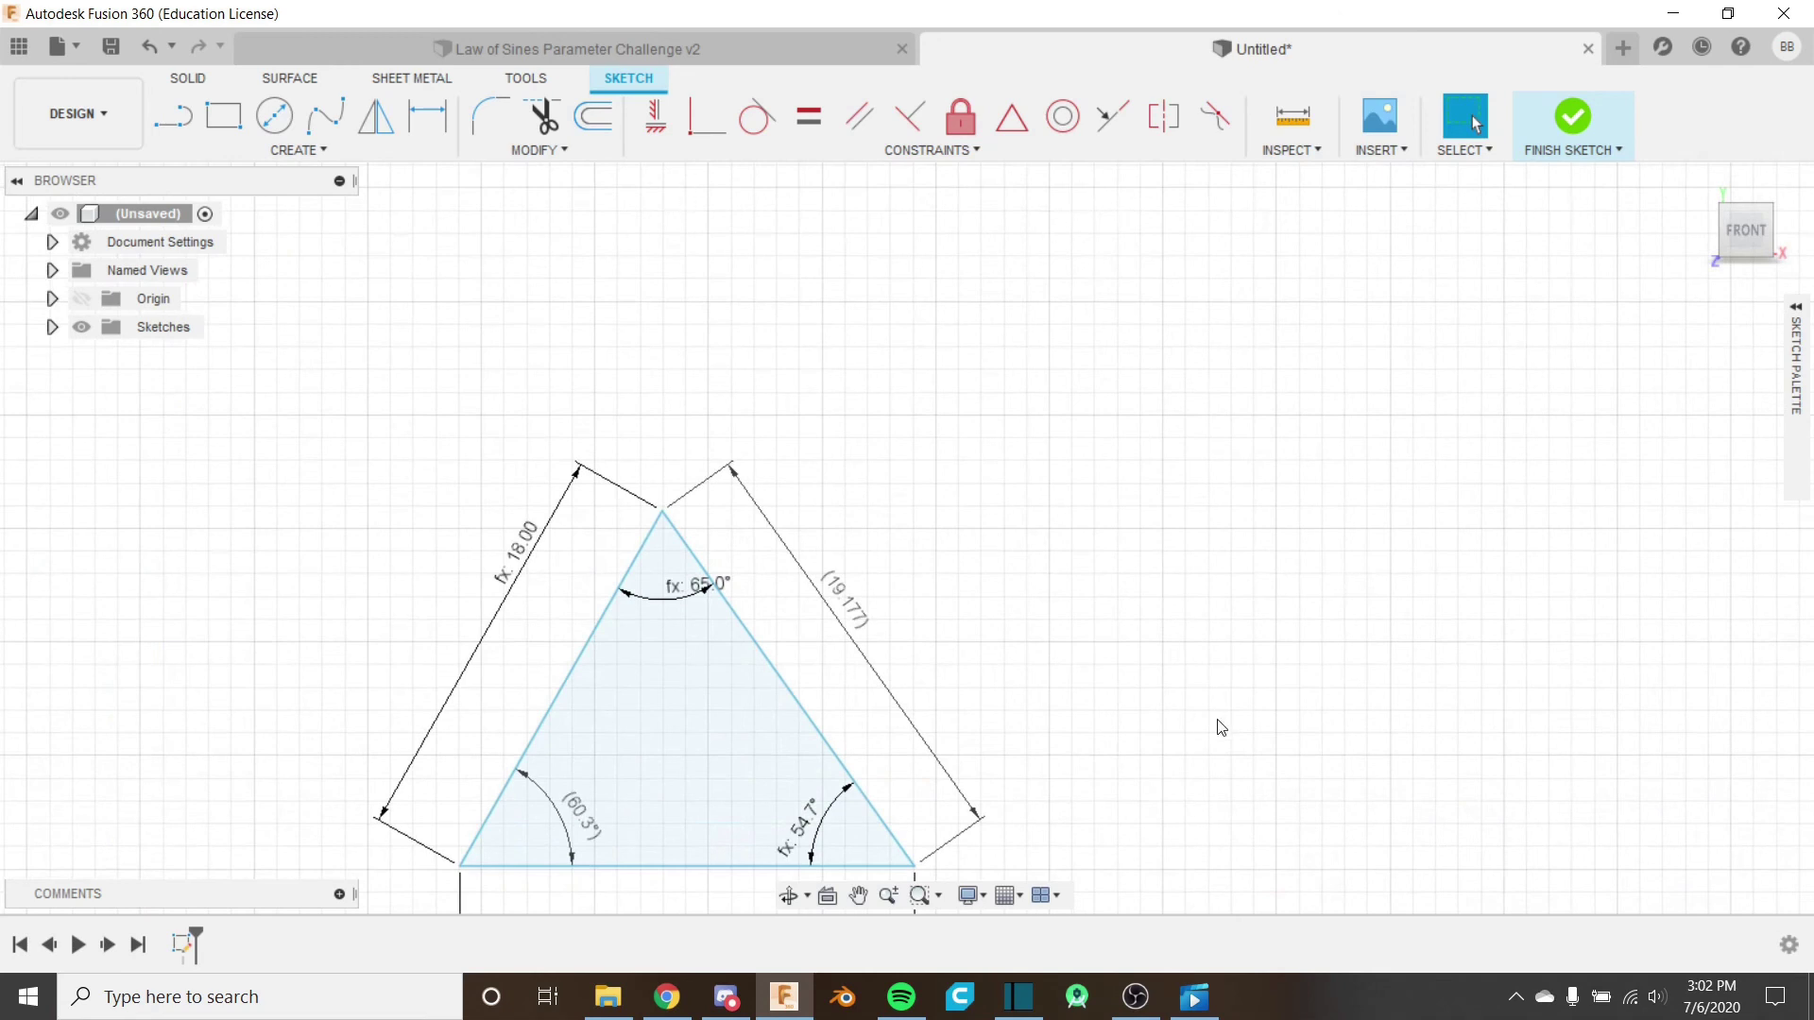
pyautogui.click(406, 151)
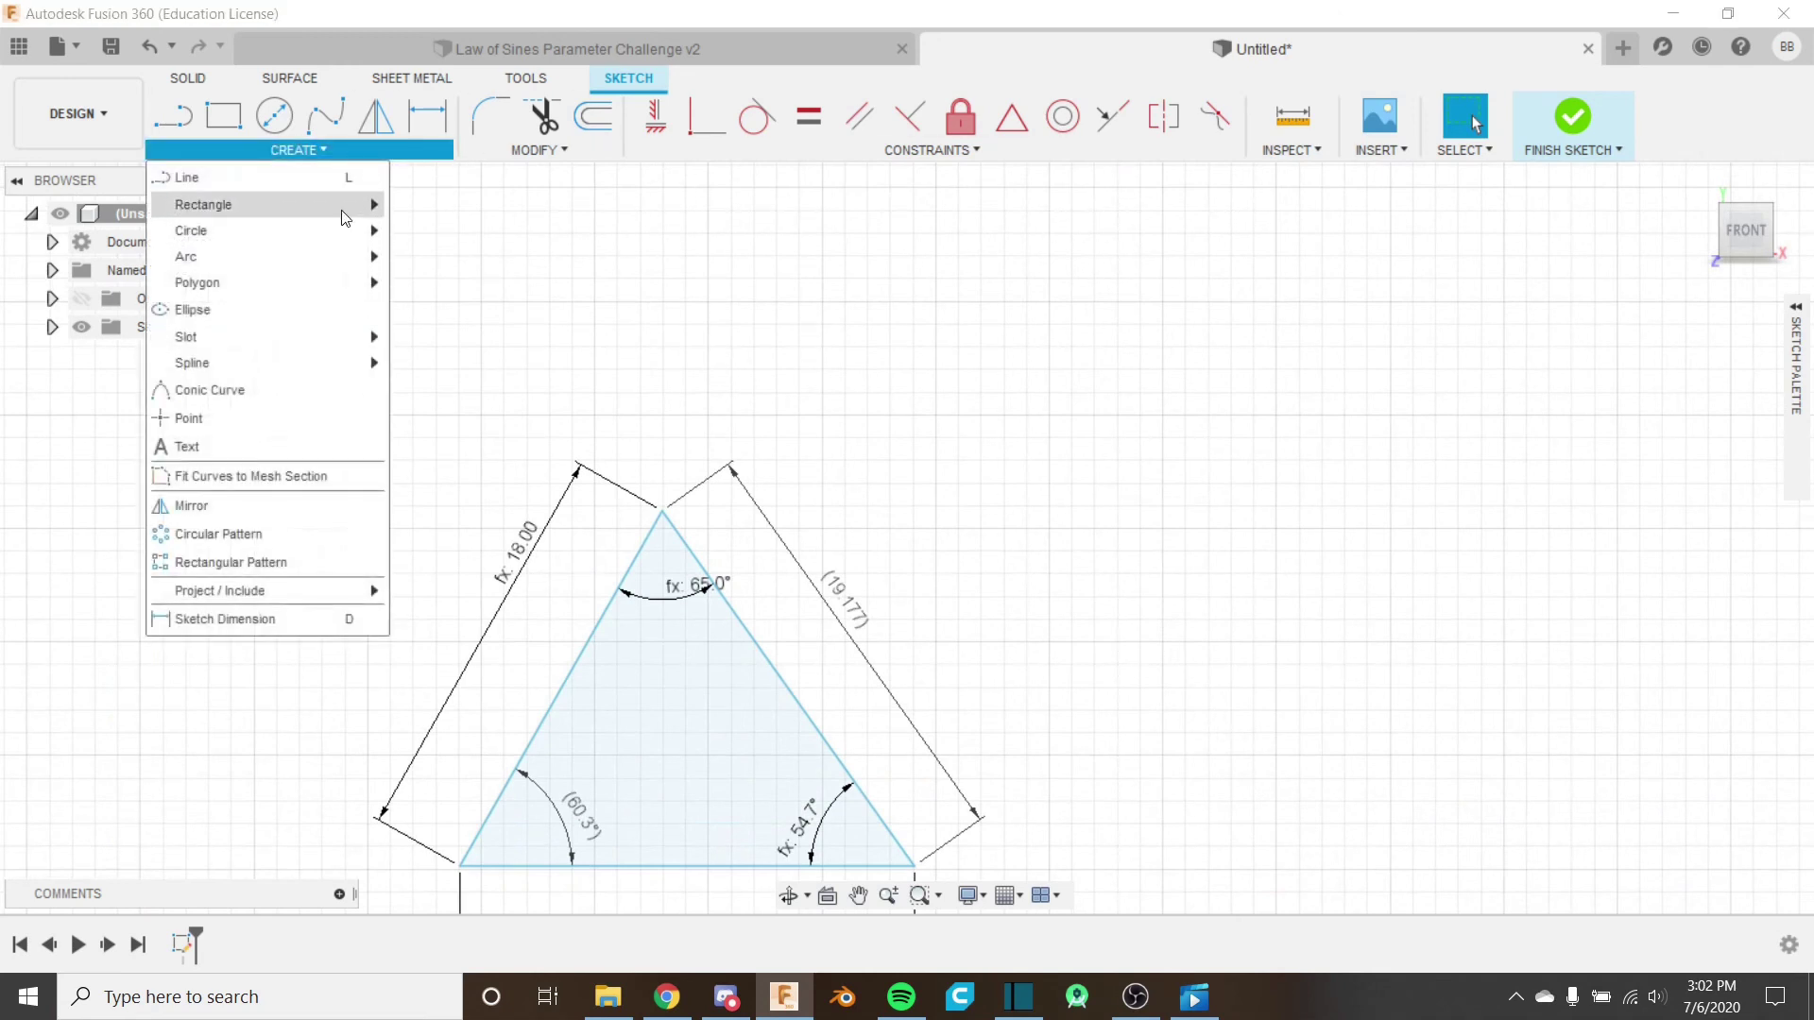
pyautogui.moveTo(344, 215)
pyautogui.click(420, 200)
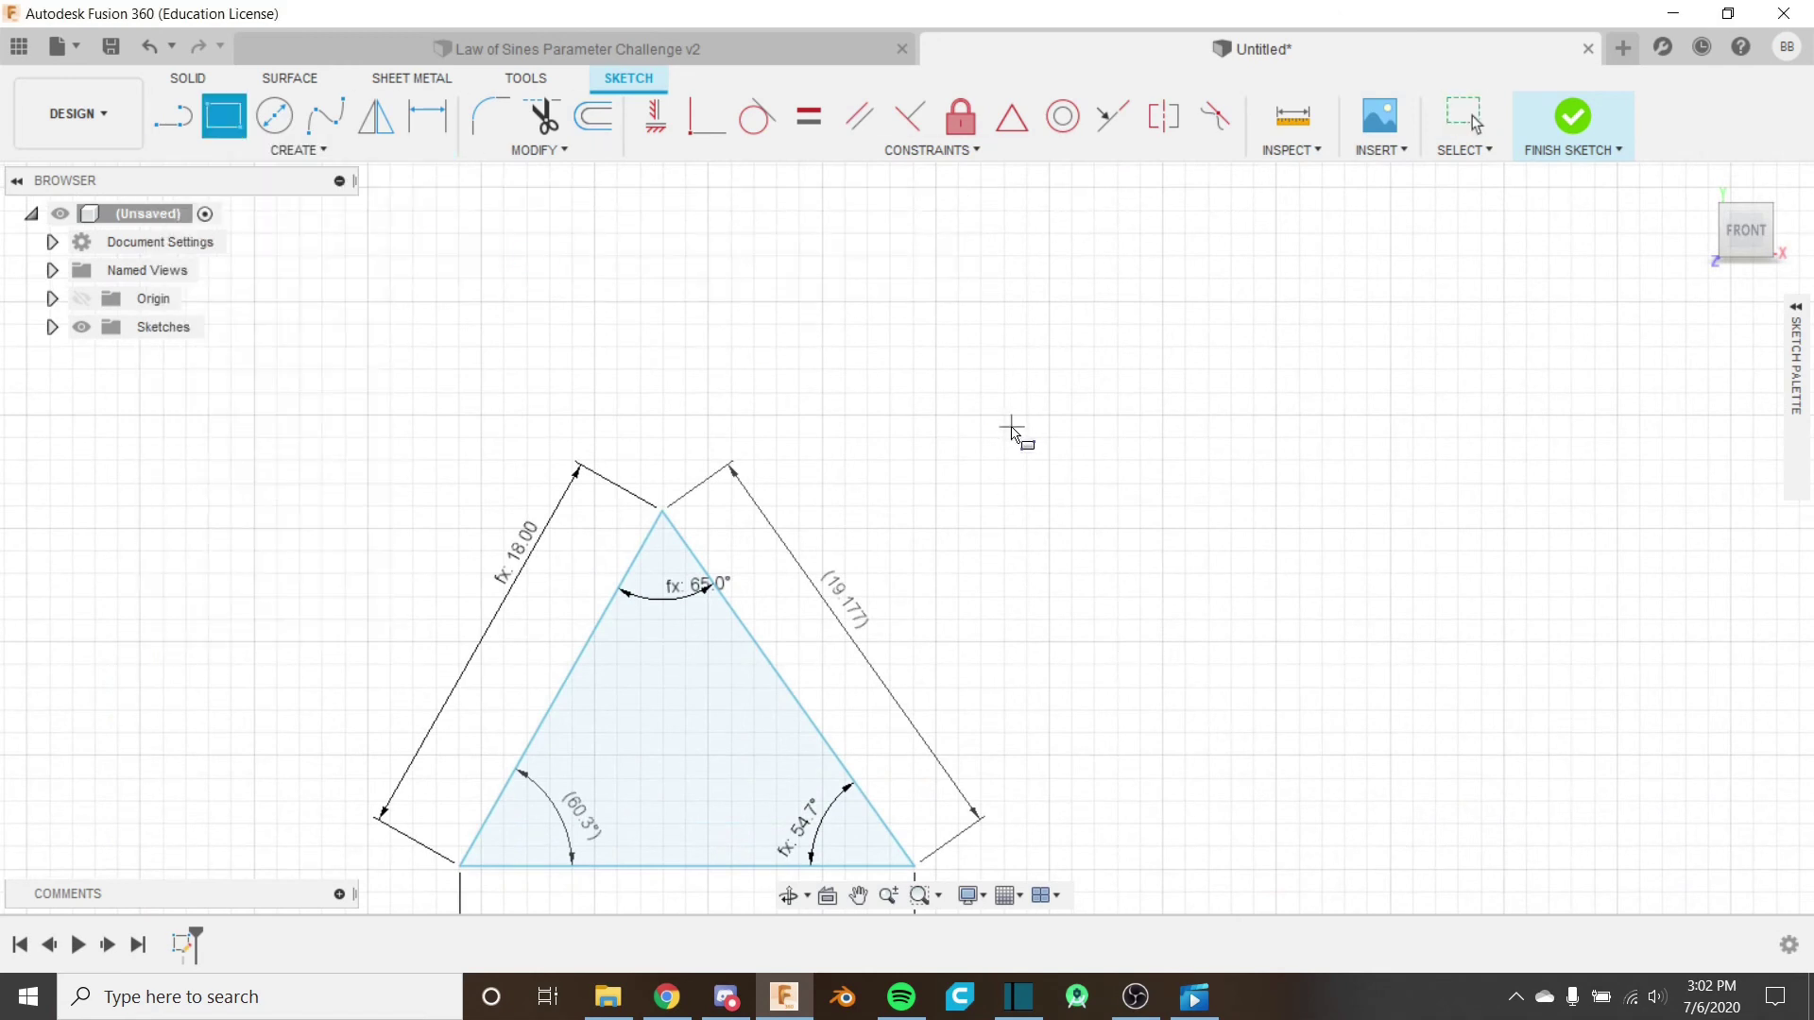
pyautogui.click(1004, 392)
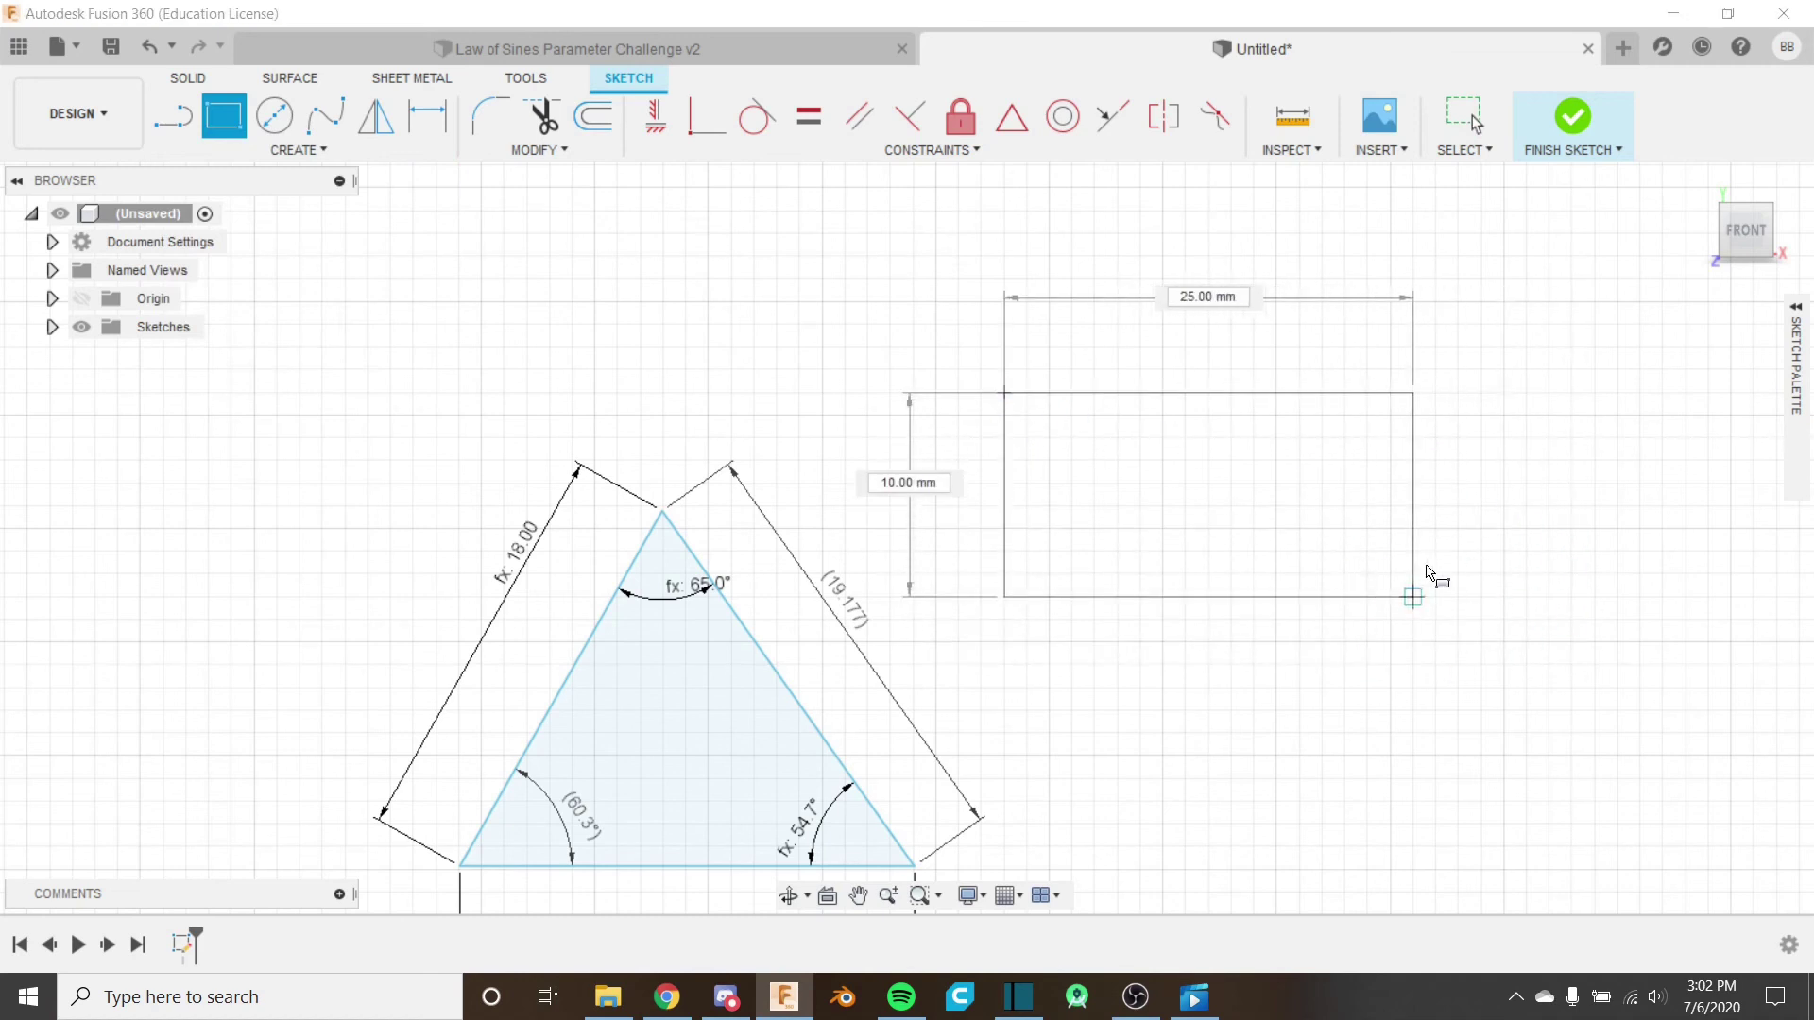
pyautogui.click(1436, 574)
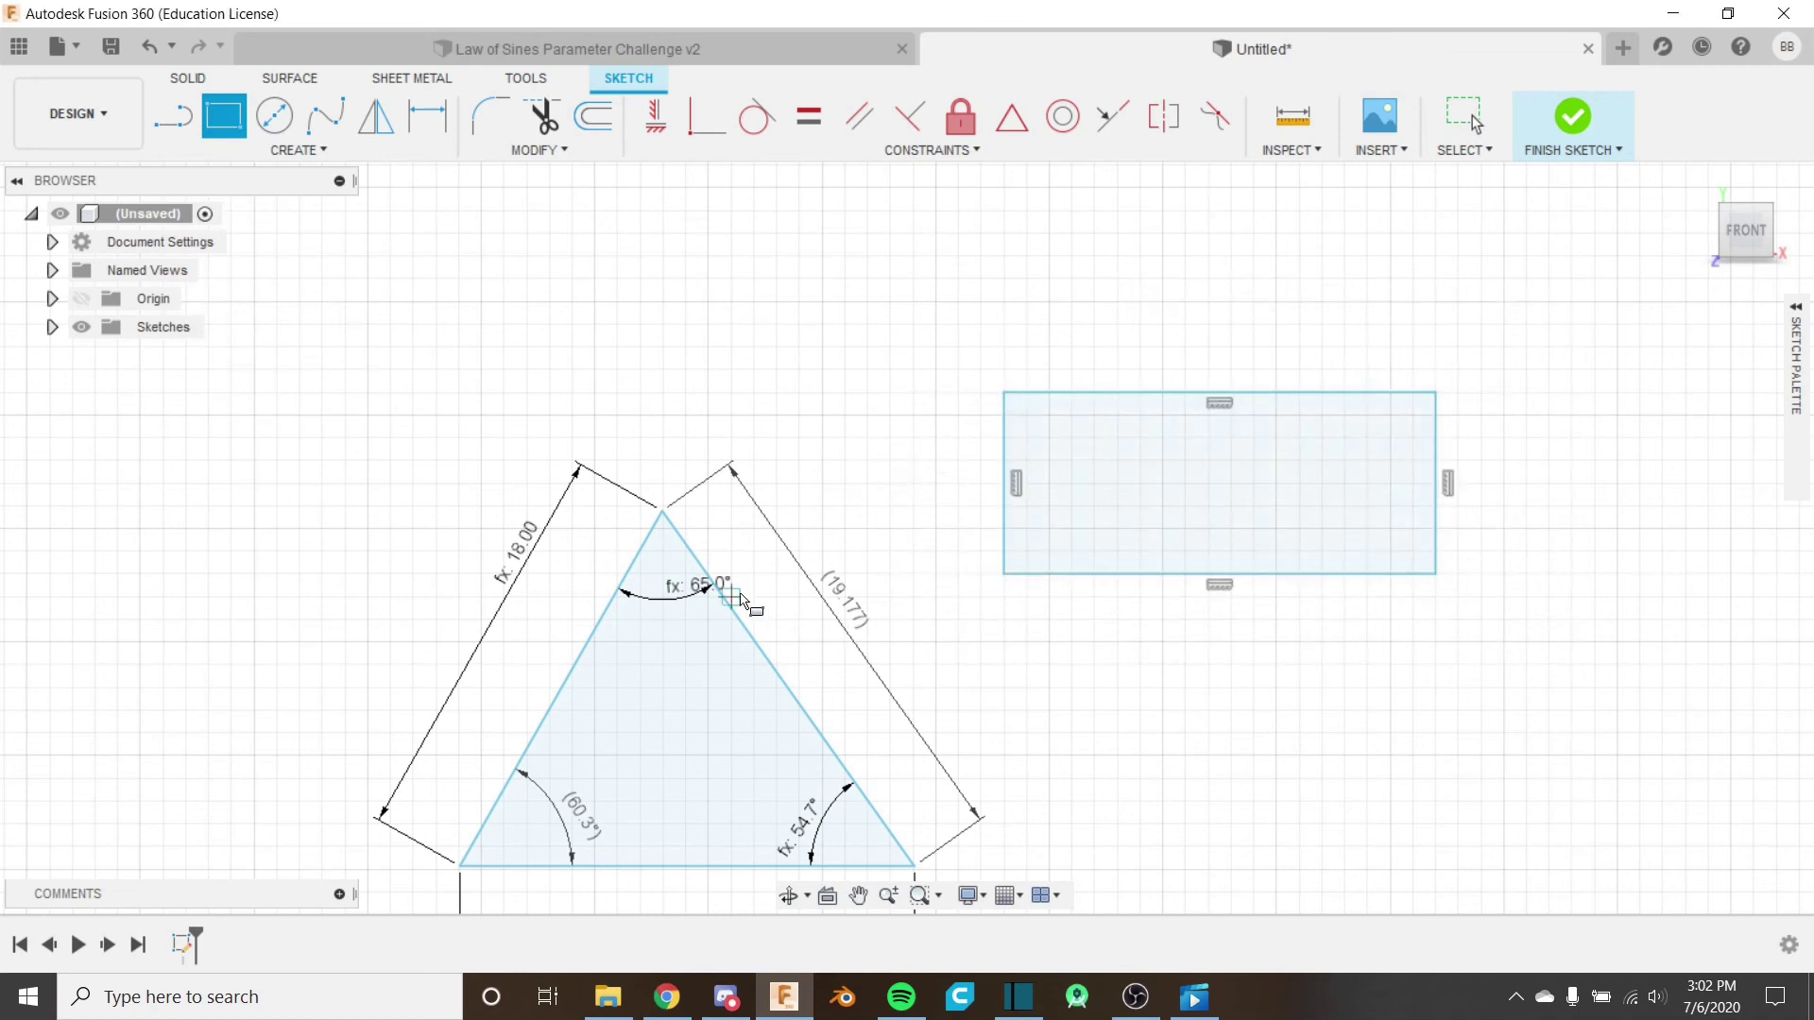
pyautogui.press('Escape')
pyautogui.press('d')
pyautogui.click(1239, 573)
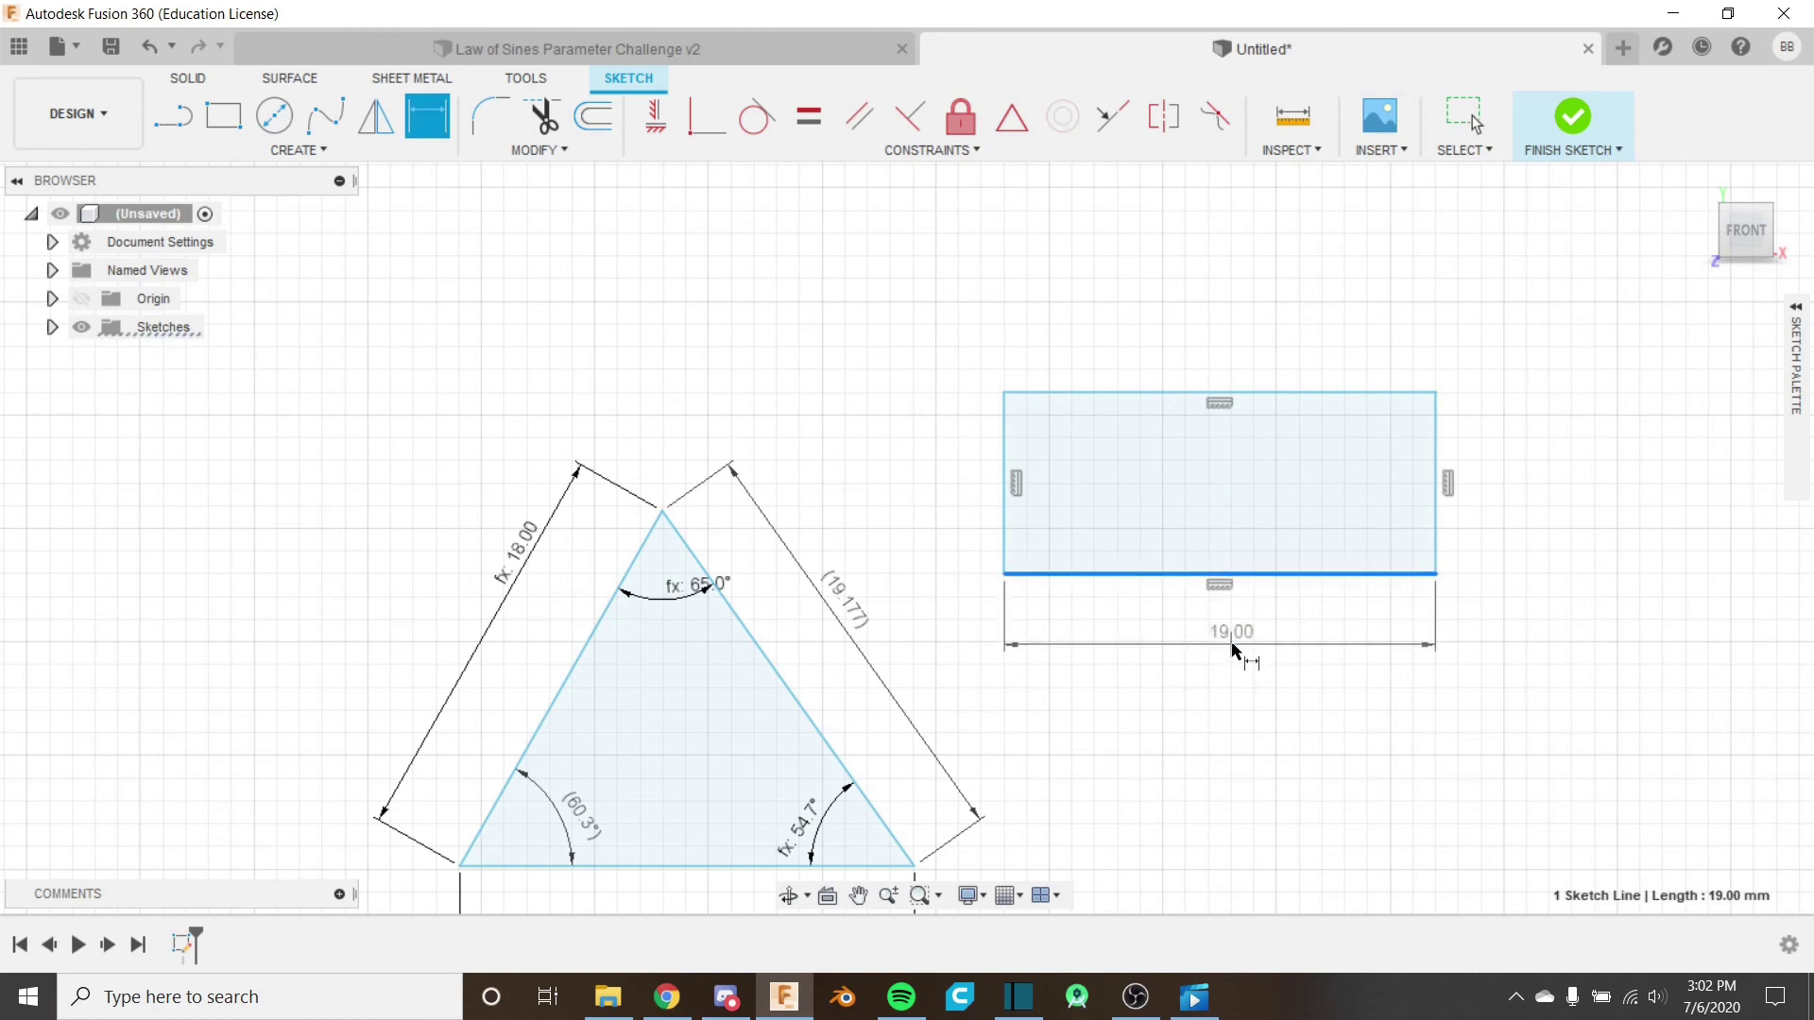
pyautogui.click(1232, 648)
pyautogui.write('side')
pyautogui.press('Down')
pyautogui.press('Down')
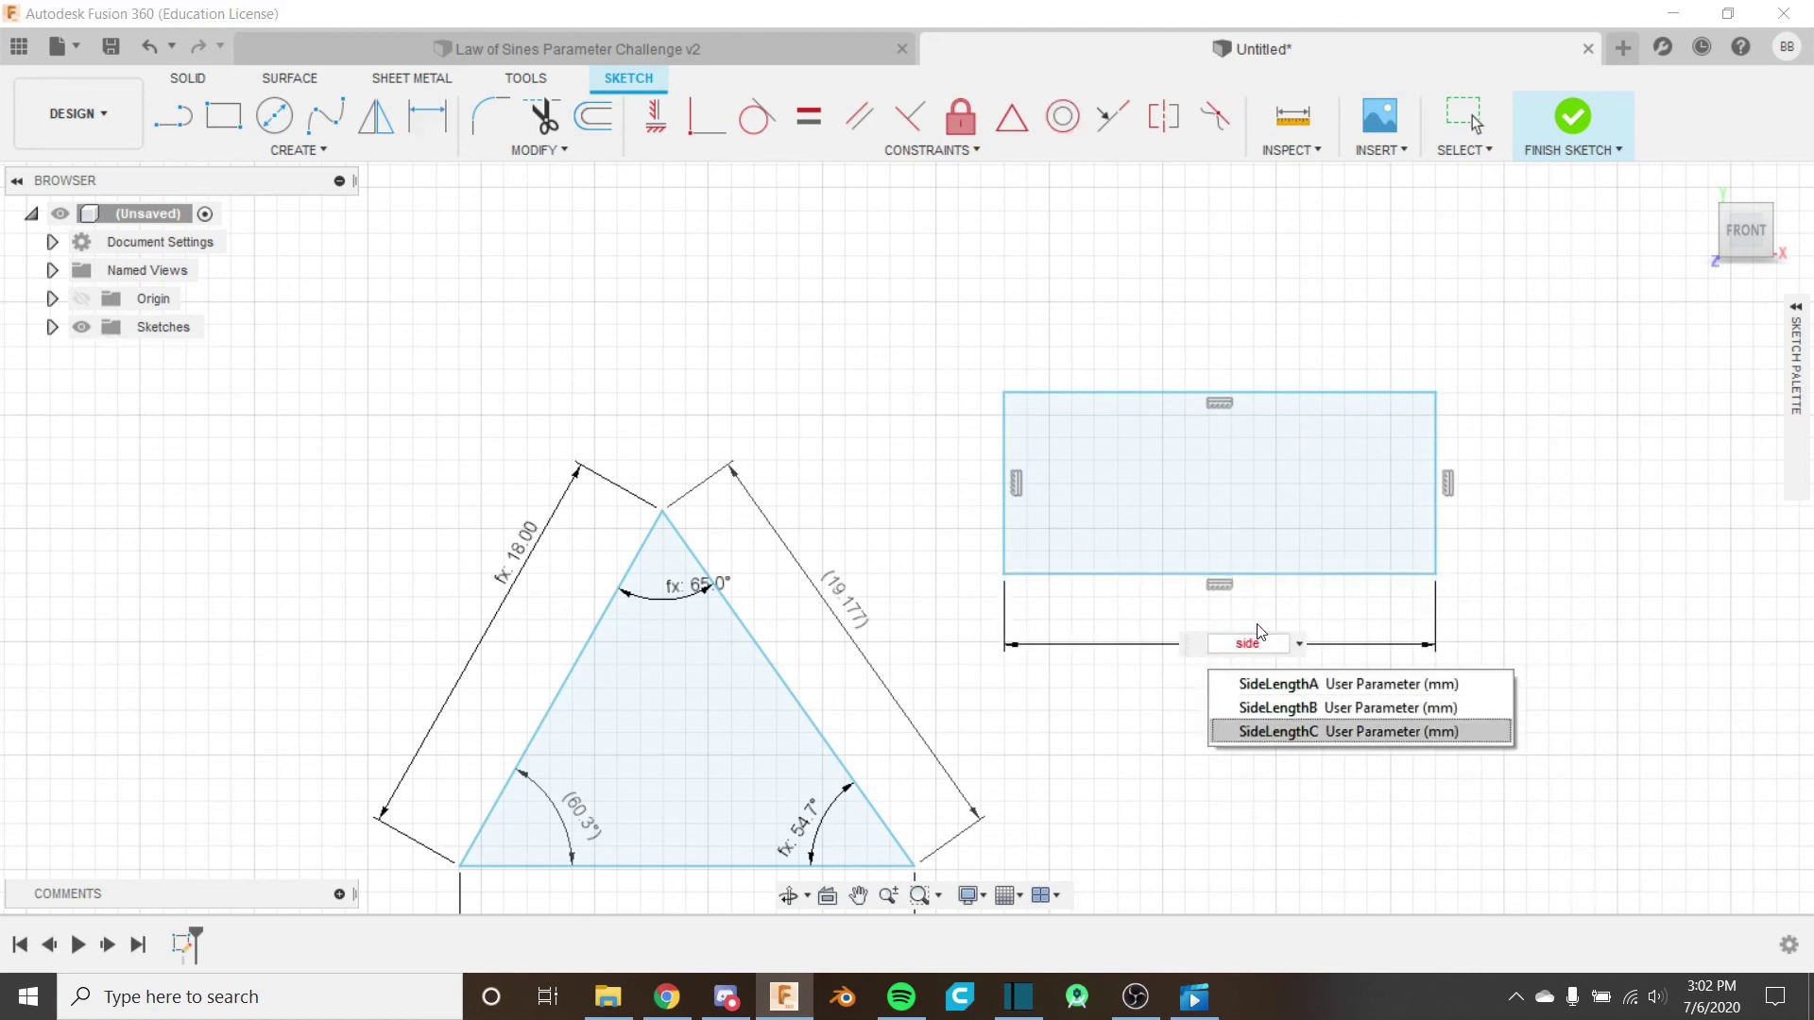
pyautogui.press('Return')
pyautogui.press('Return')
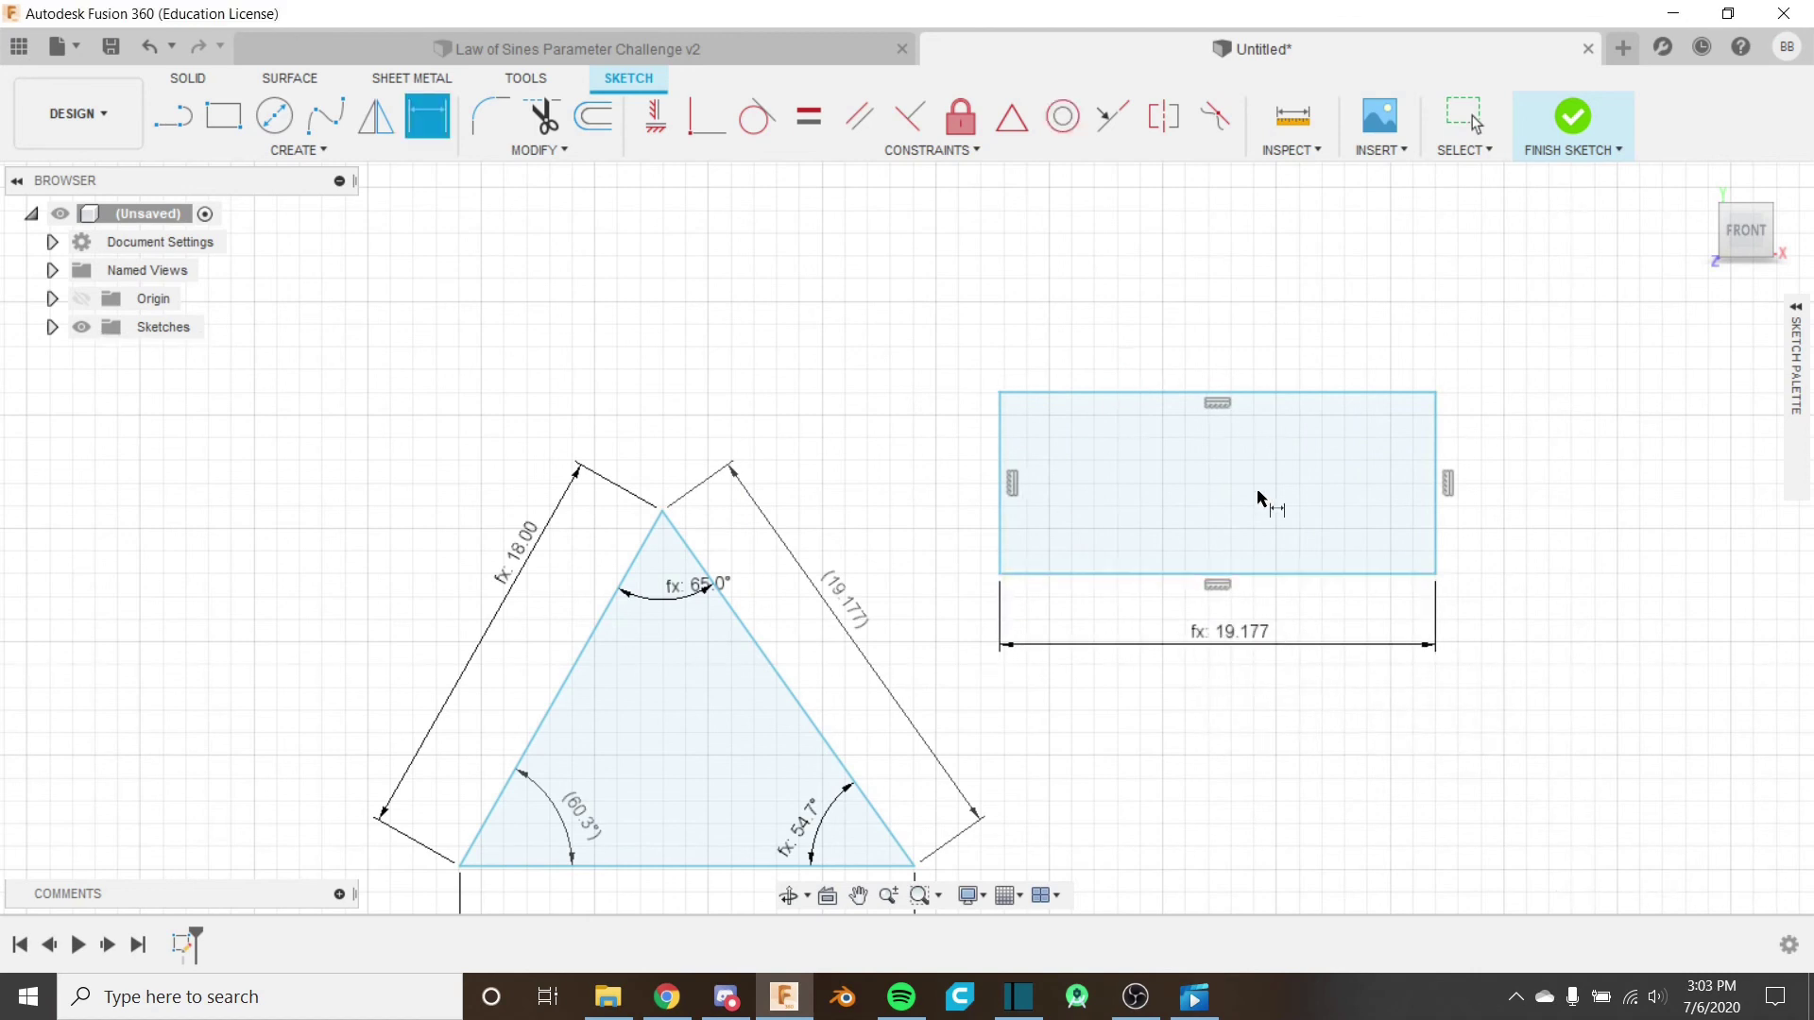
pyautogui.scroll(-3, 897, 435)
pyautogui.press('Escape')
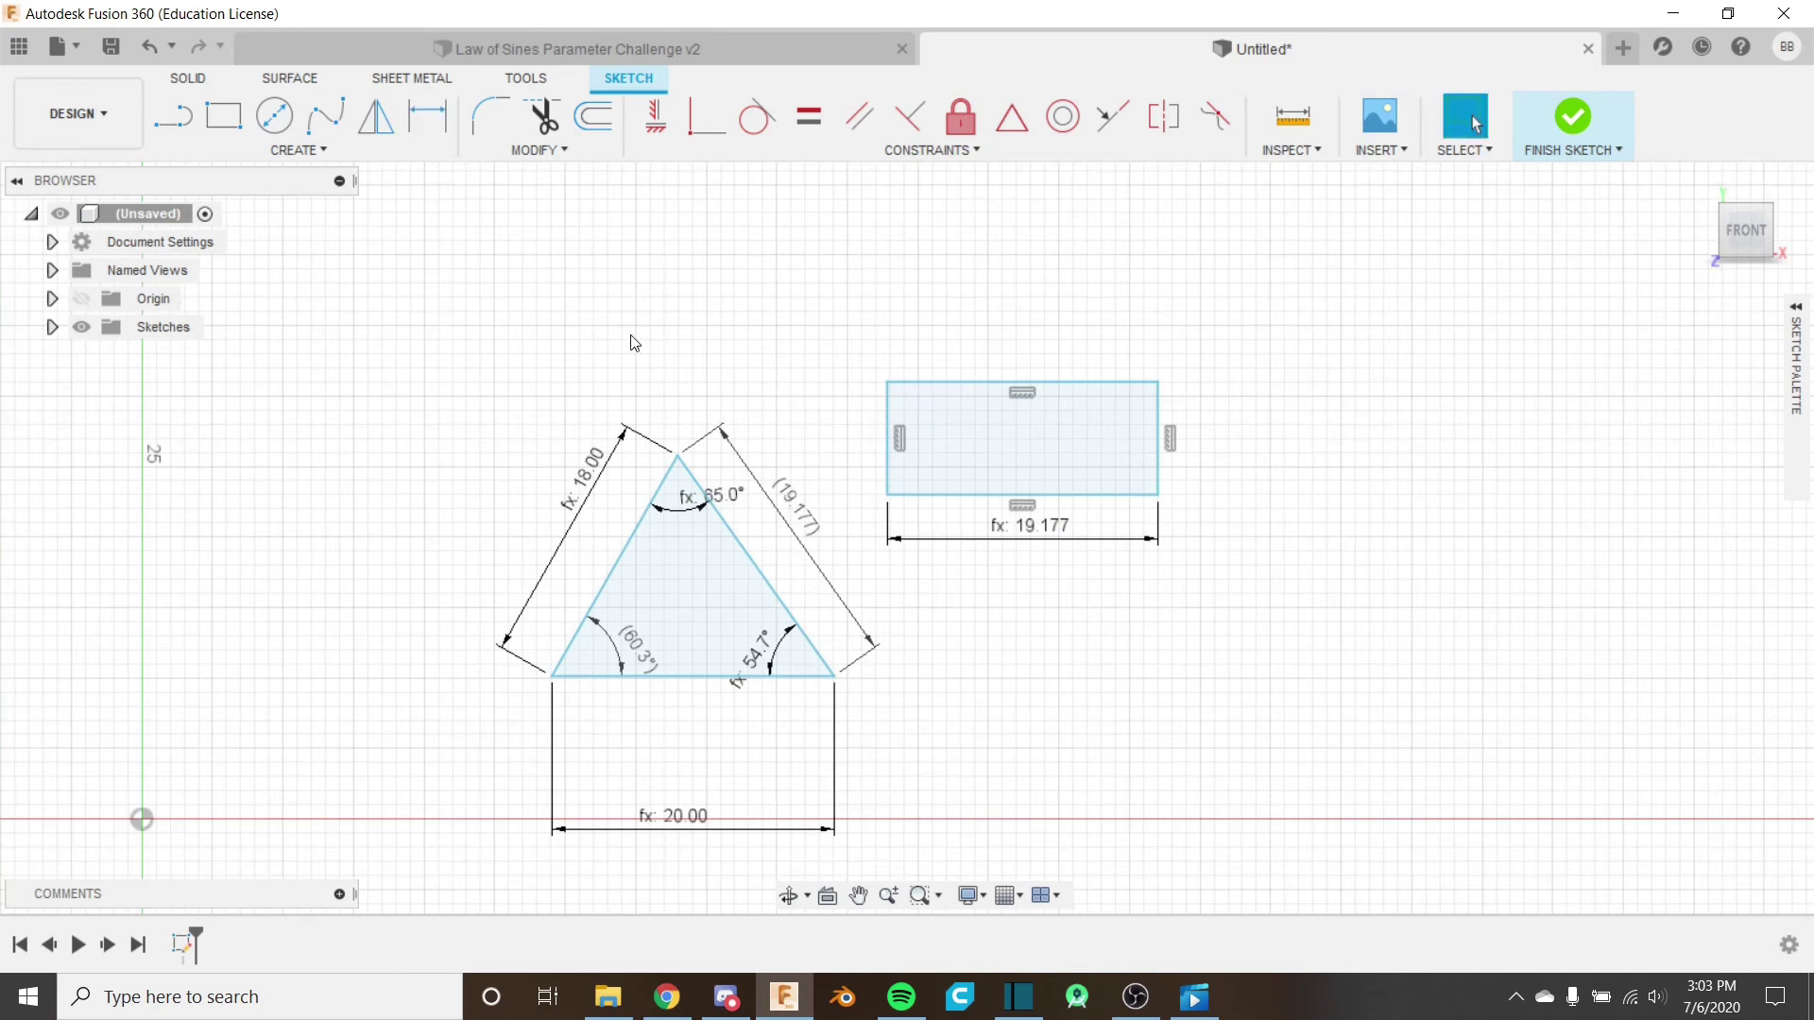
pyautogui.scroll(3, 868, 431)
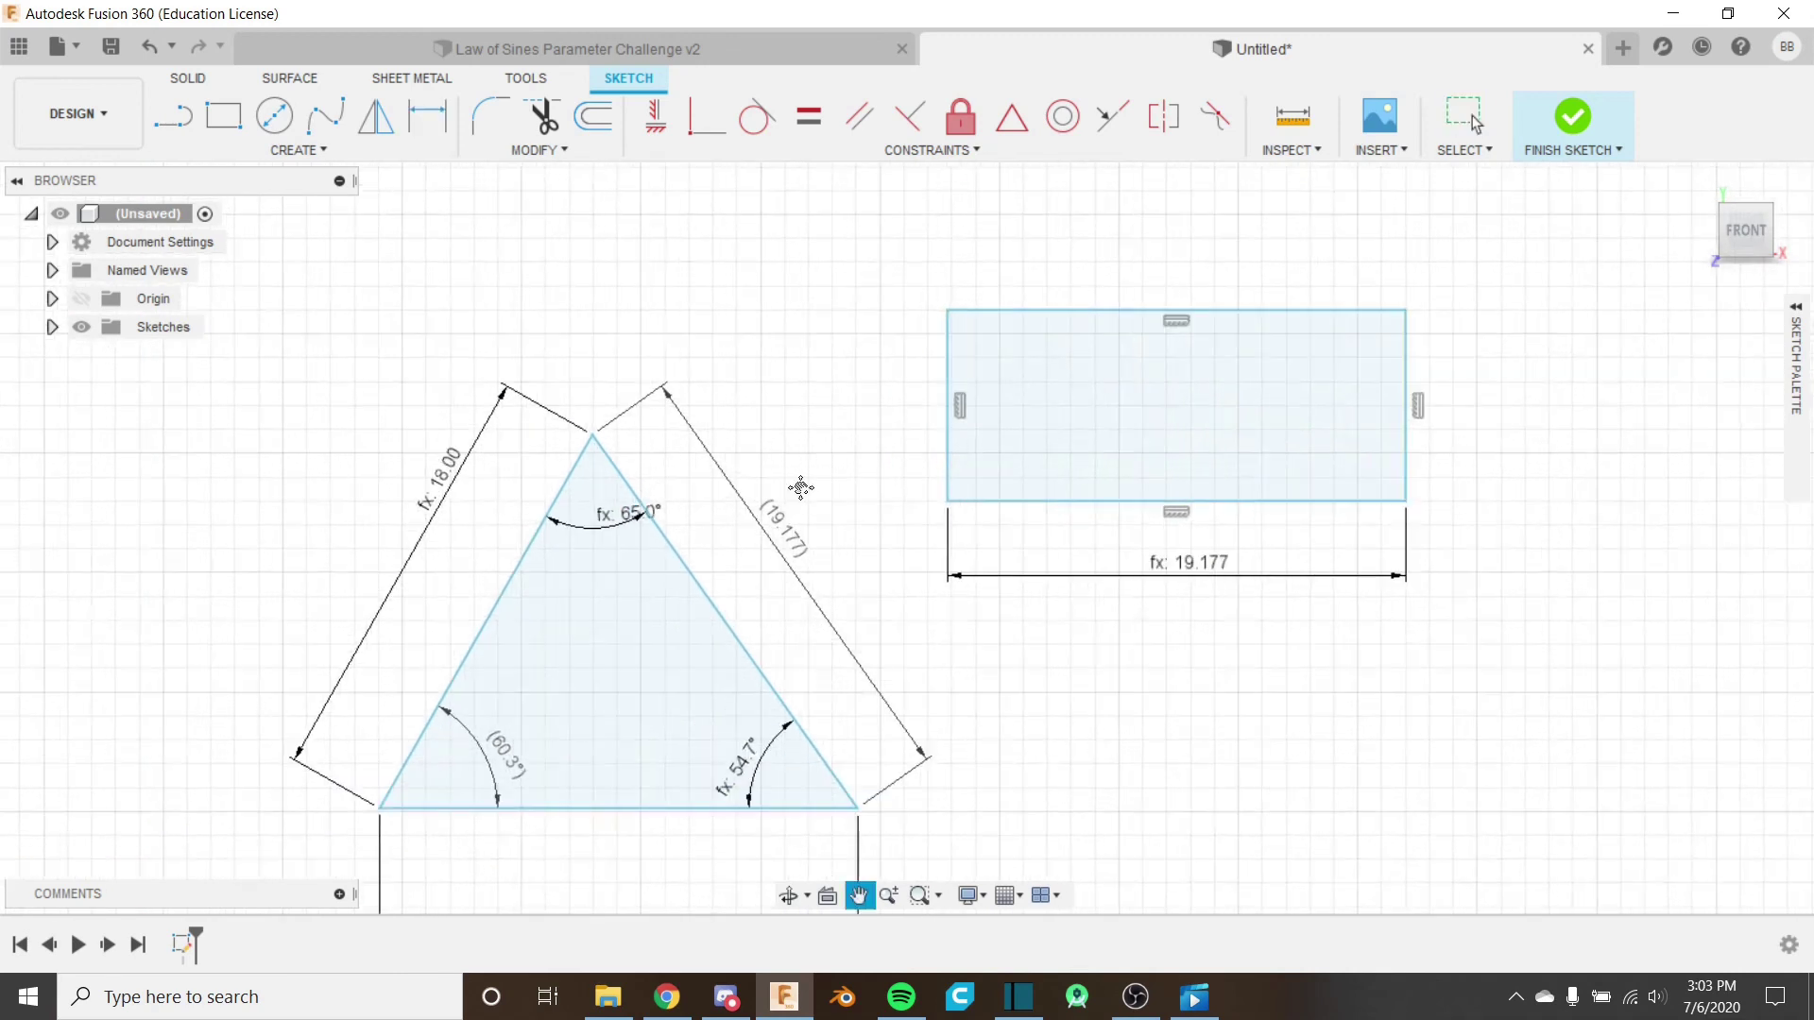
pyautogui.scroll(-2, 871, 432)
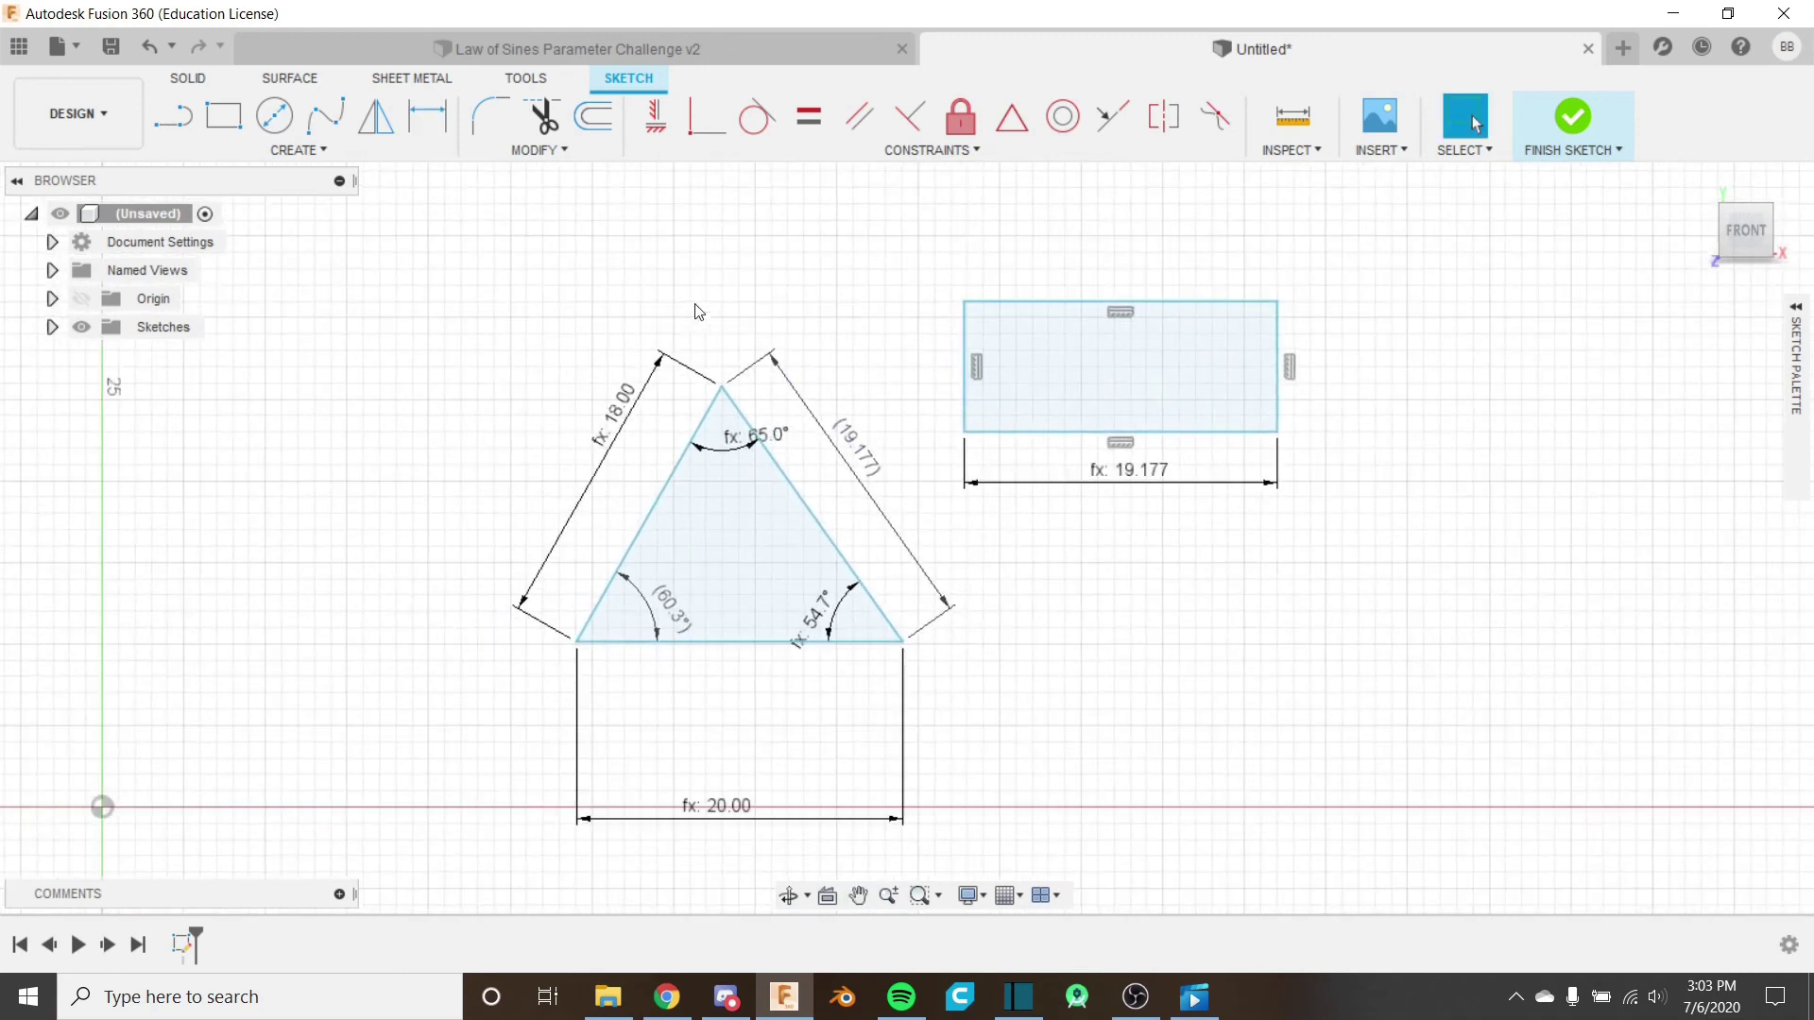
pyautogui.click(562, 151)
pyautogui.click(563, 159)
pyautogui.scroll(3, 912, 332)
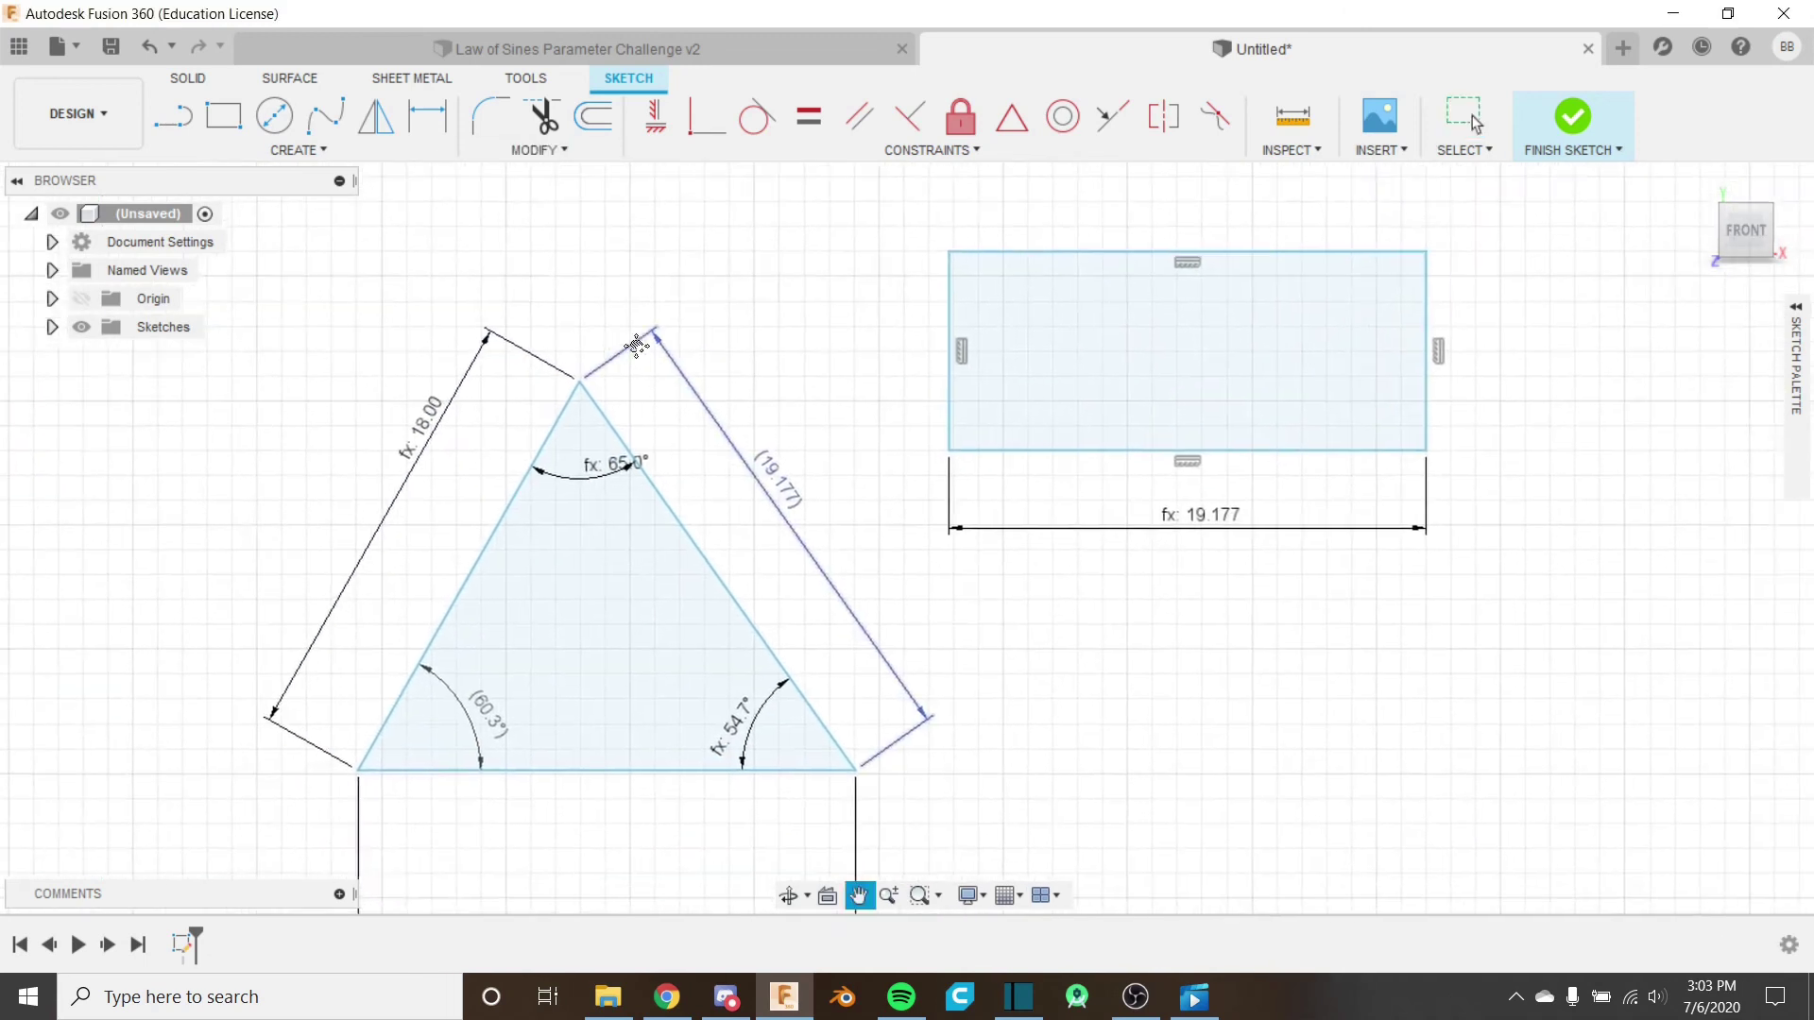
pyautogui.moveTo(792, 352); pyautogui.dragTo(685, 411, button='middle')
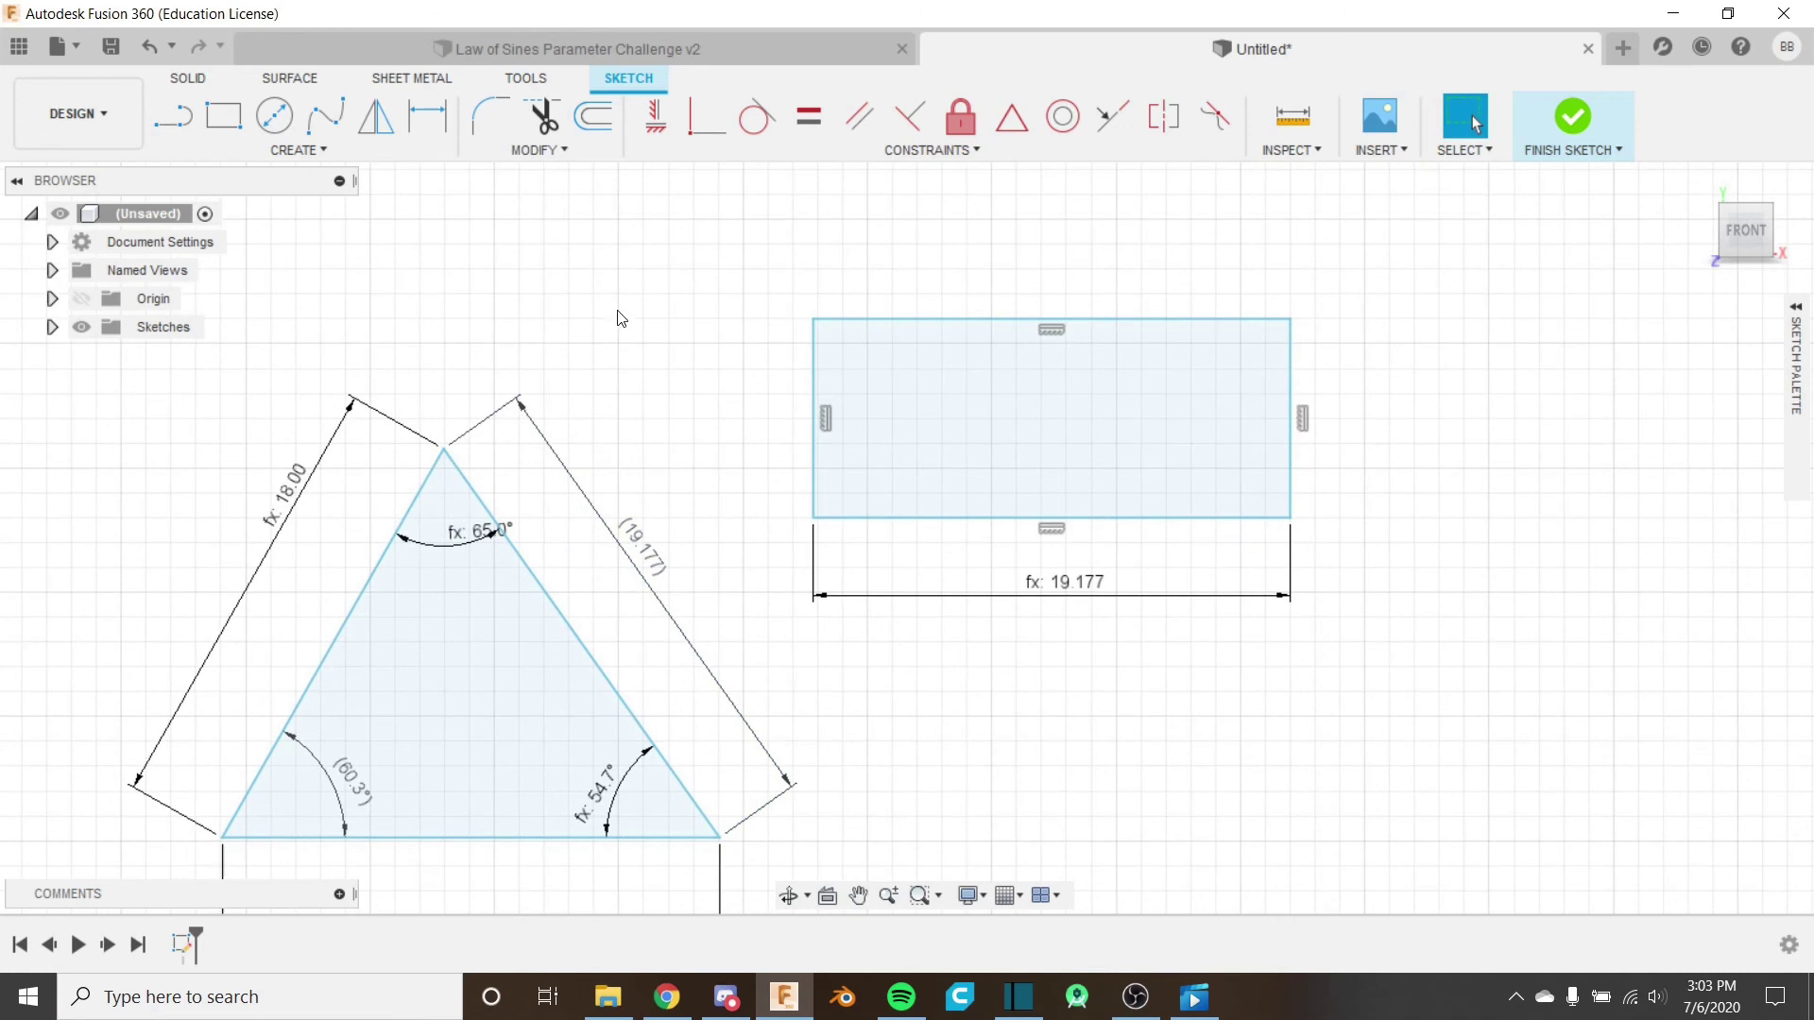
# Abandon the offset and create user parameter Offset with expression 5 in Change Parameters.
pyautogui.click(599, 128)
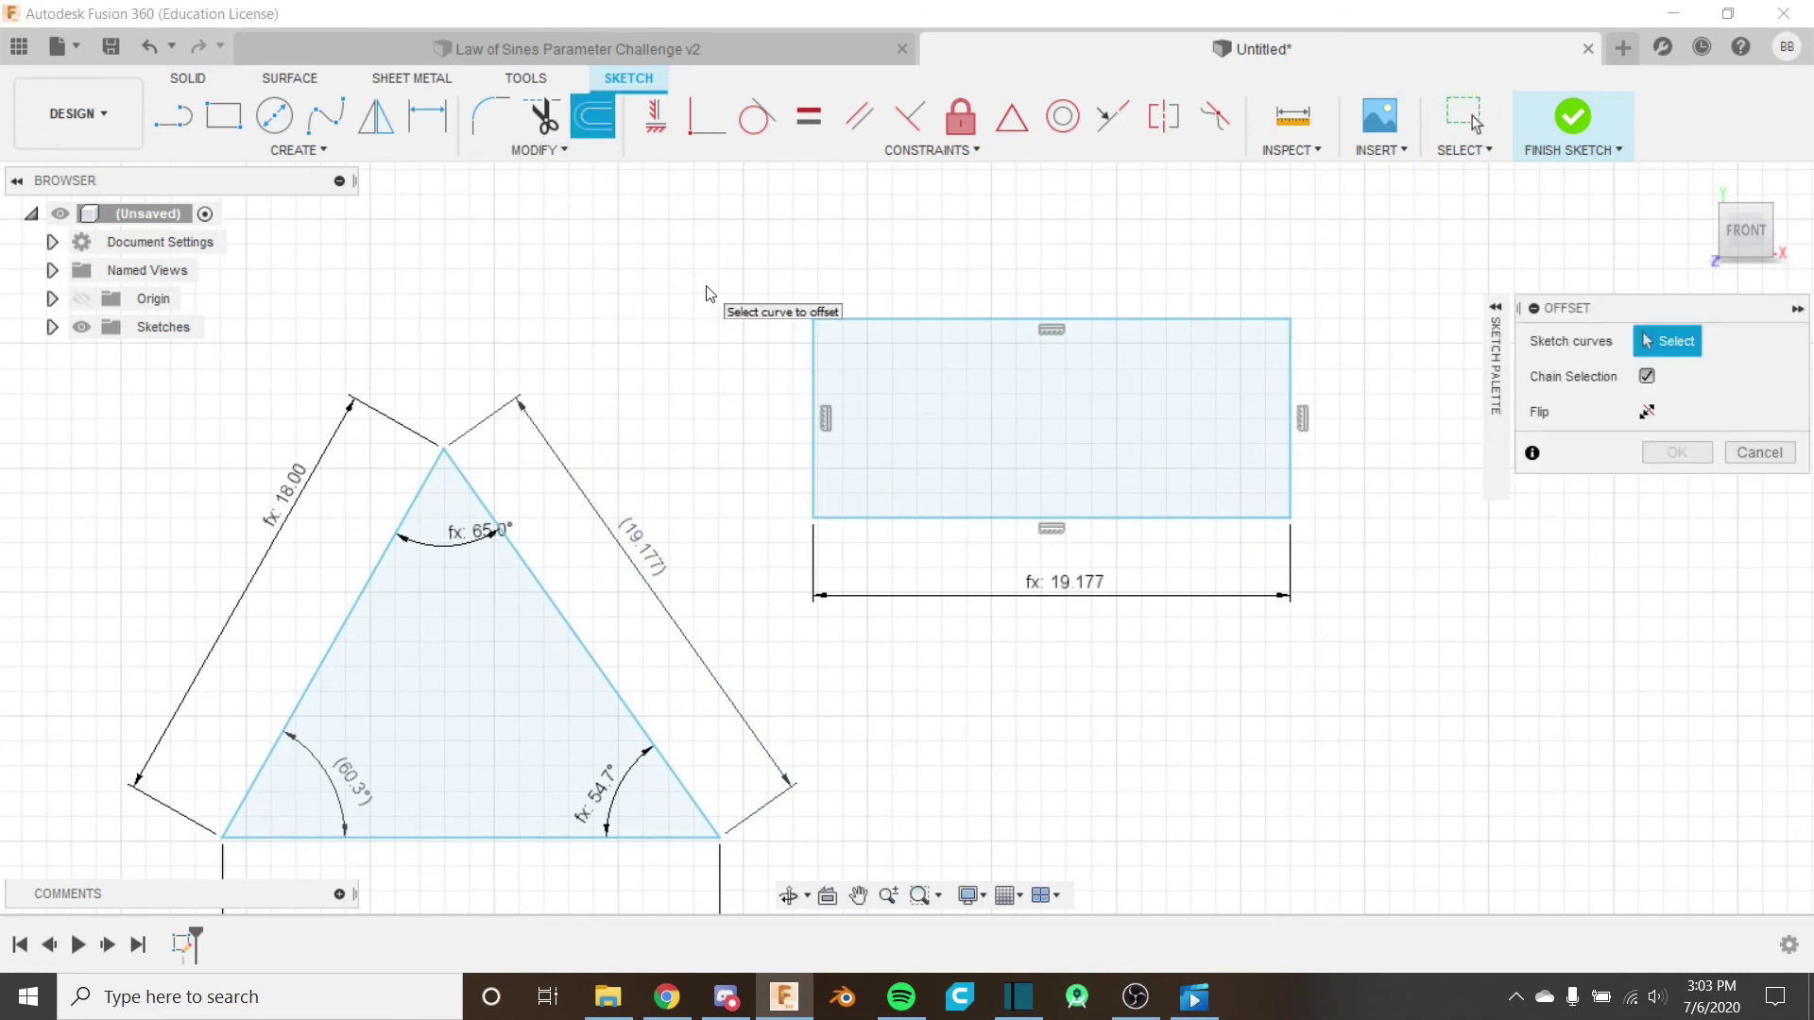
pyautogui.click(531, 148)
pyautogui.click(556, 378)
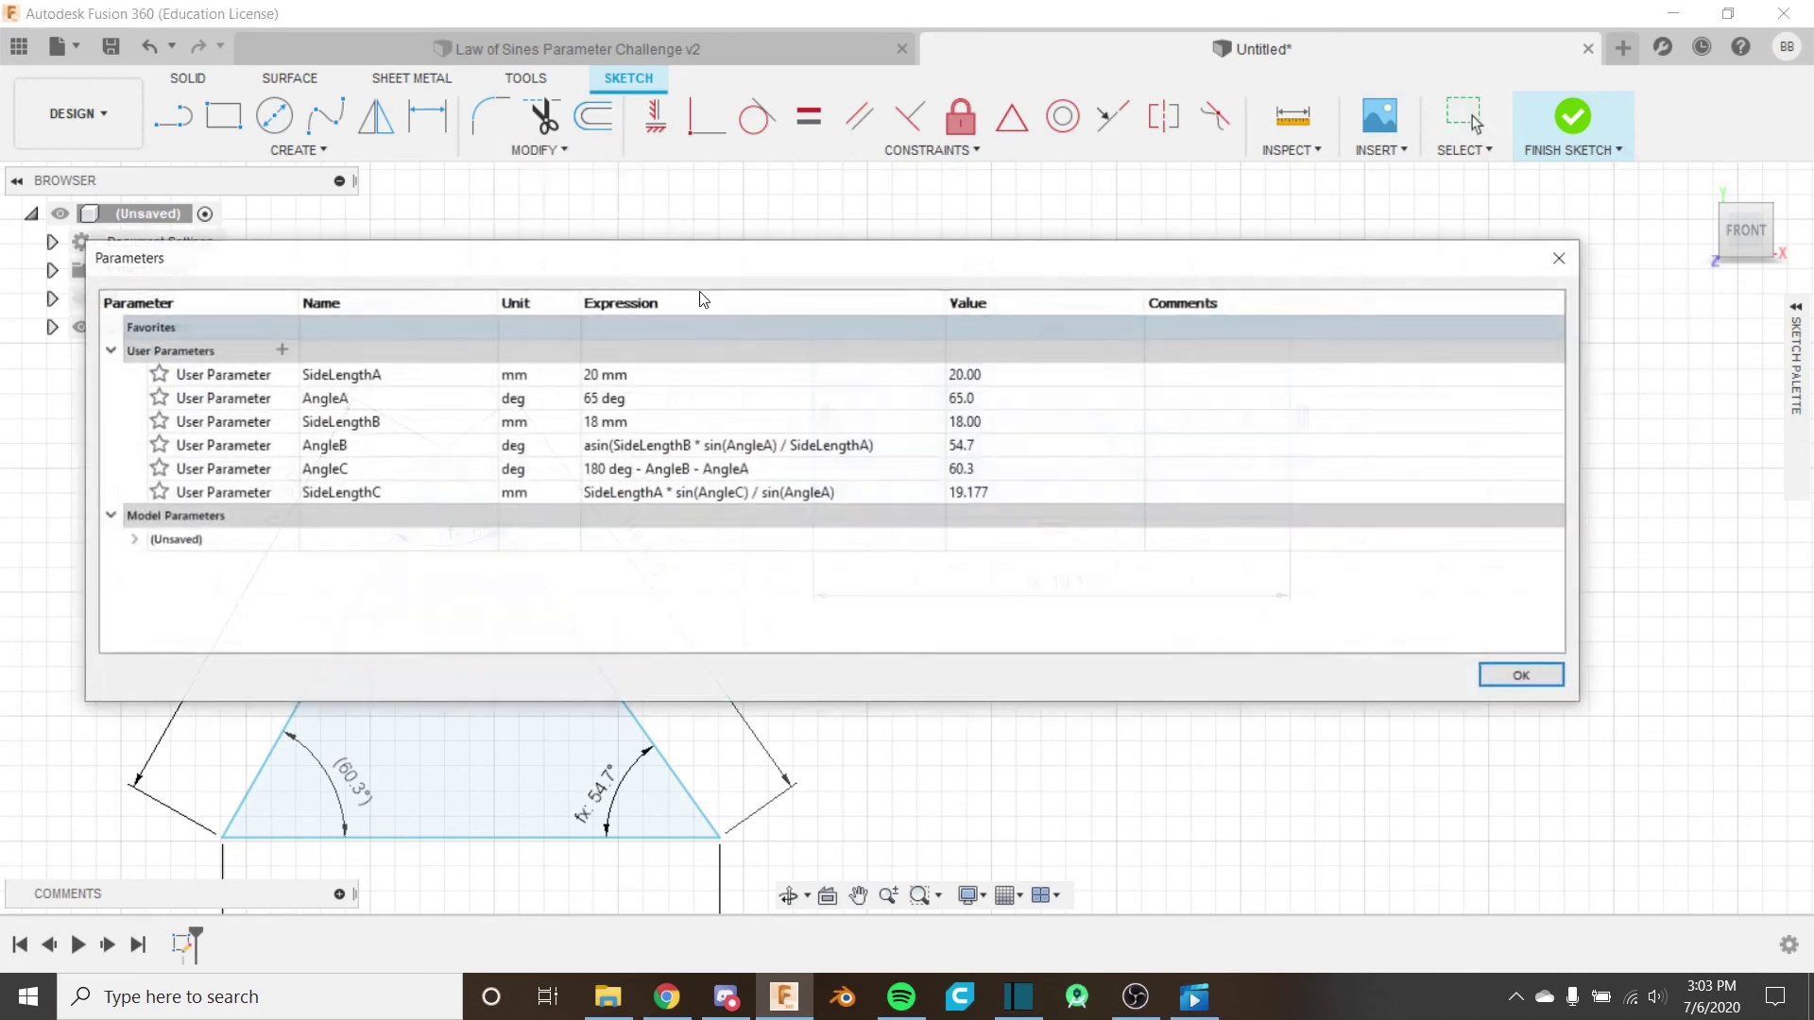
pyautogui.click(281, 349)
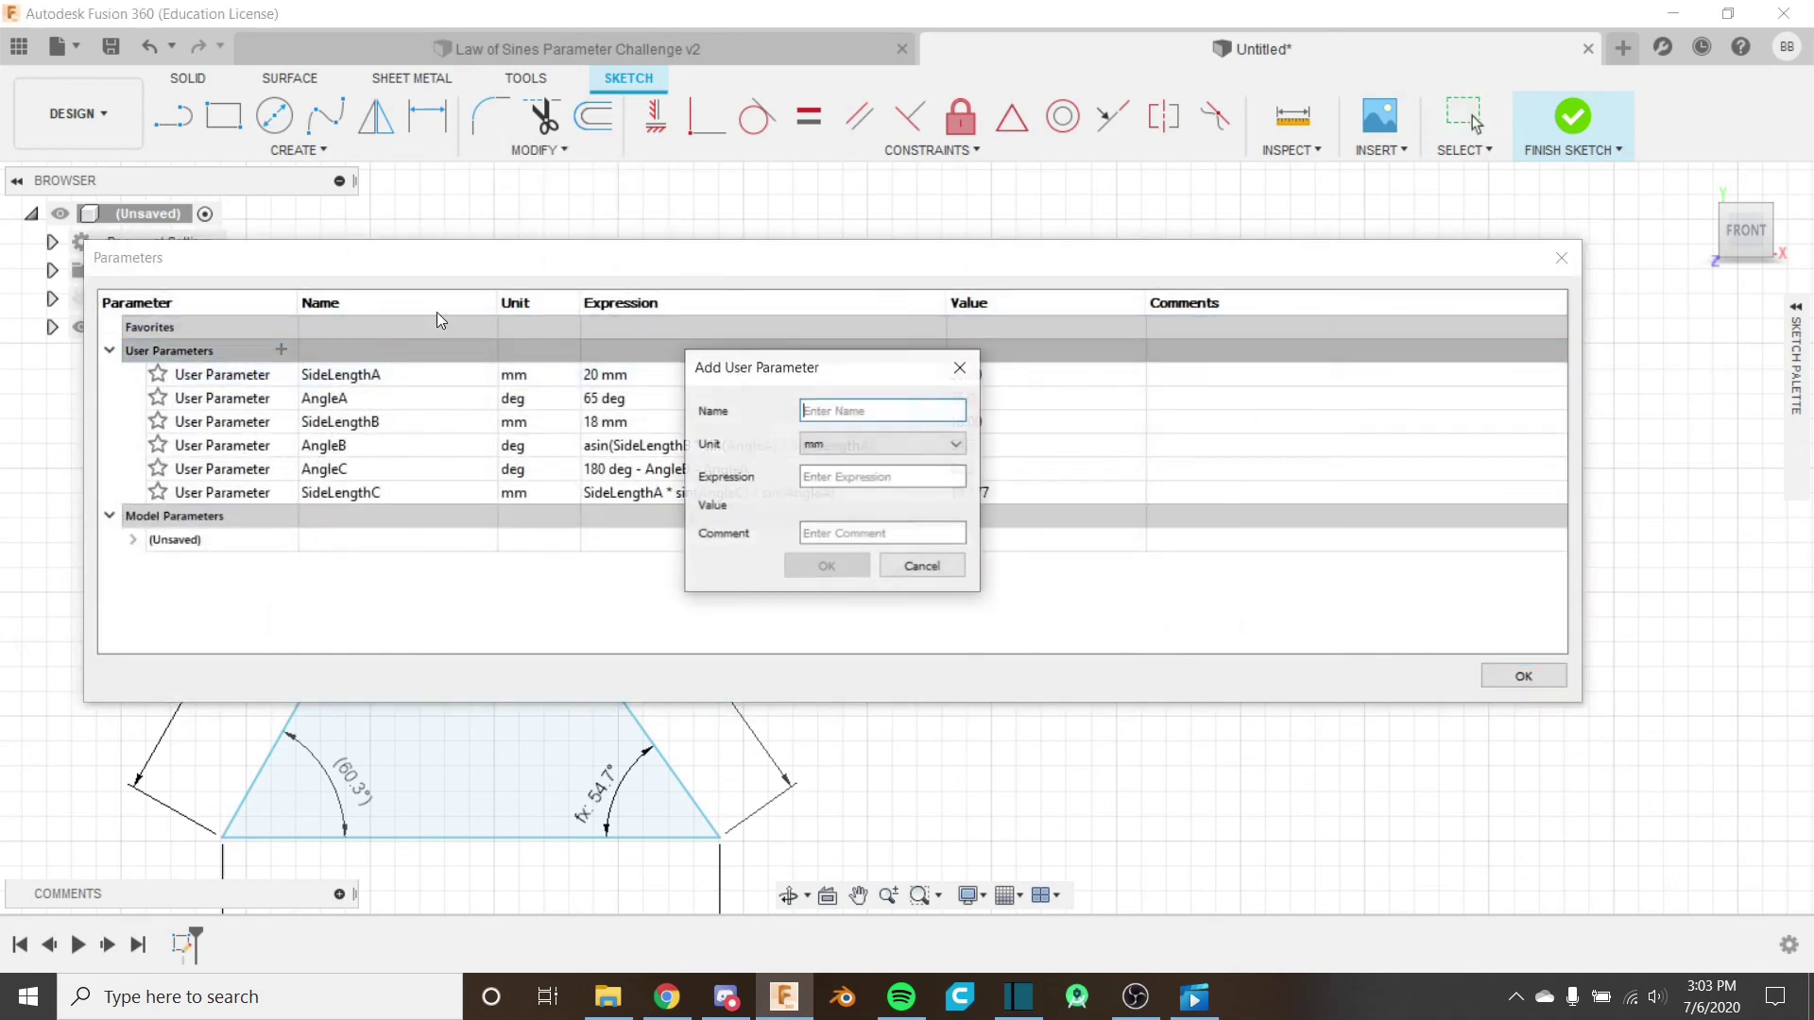
pyautogui.write('Offset')
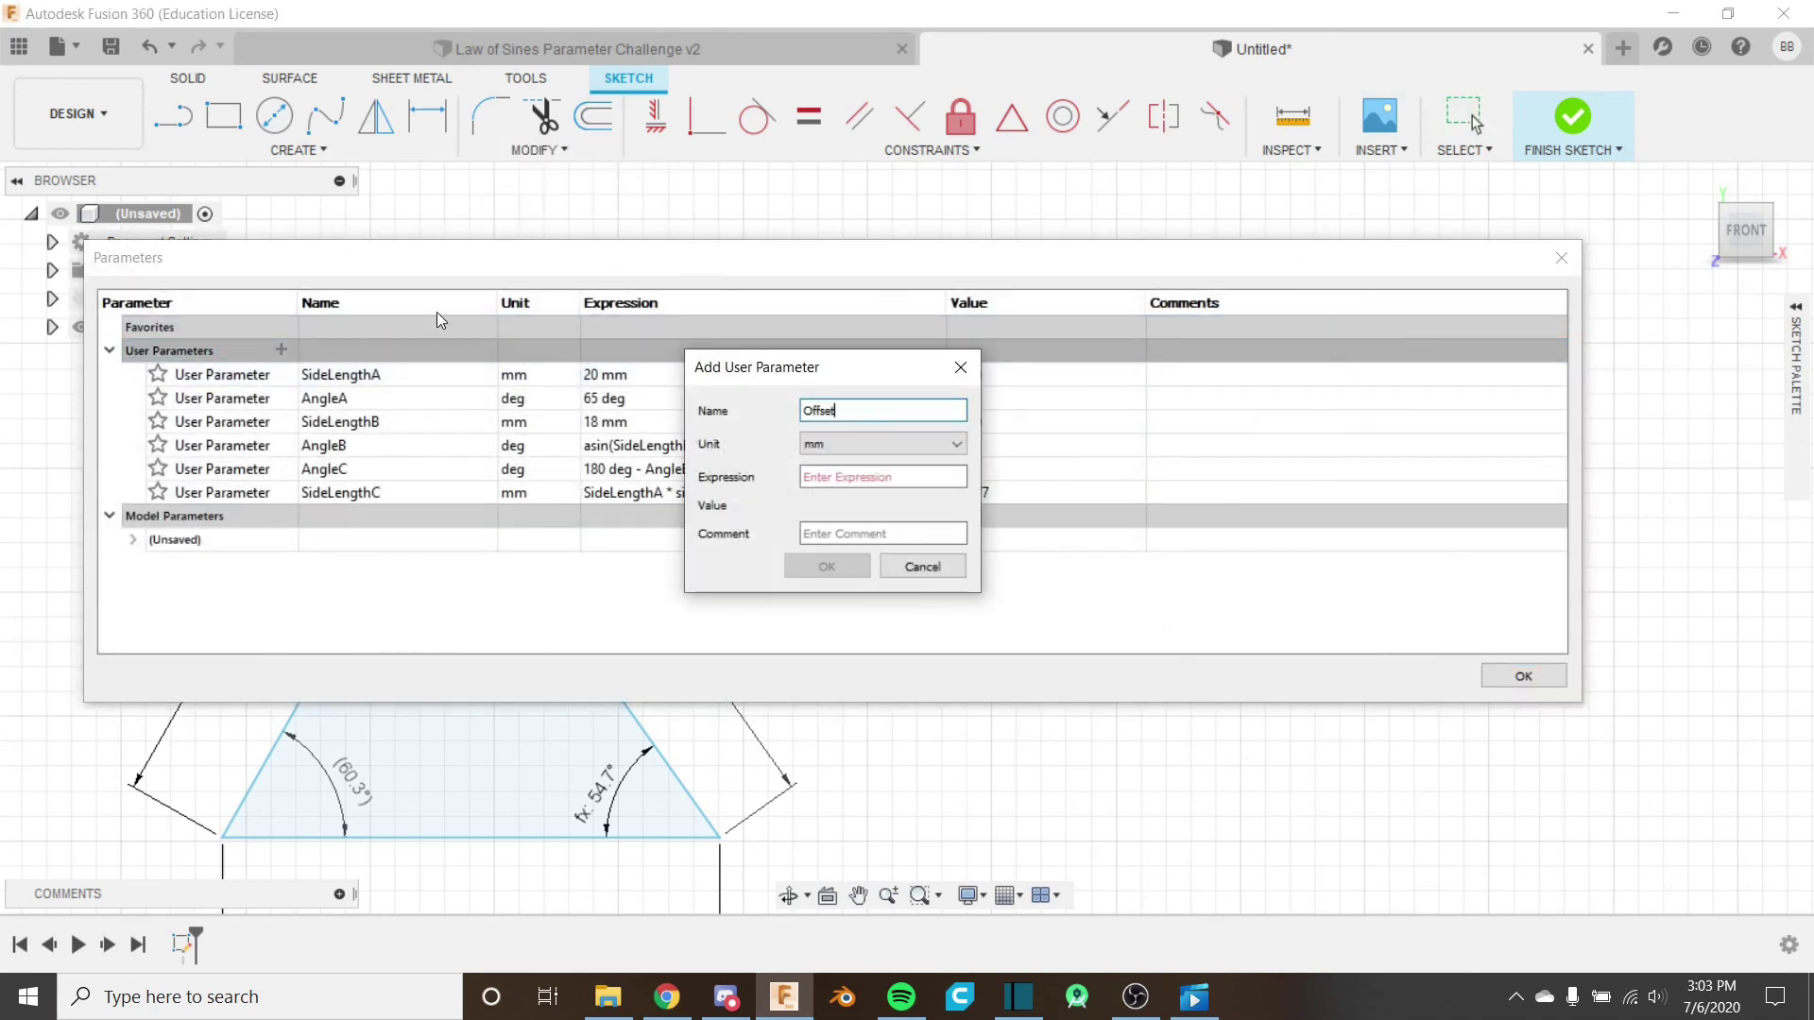
pyautogui.click(802, 478)
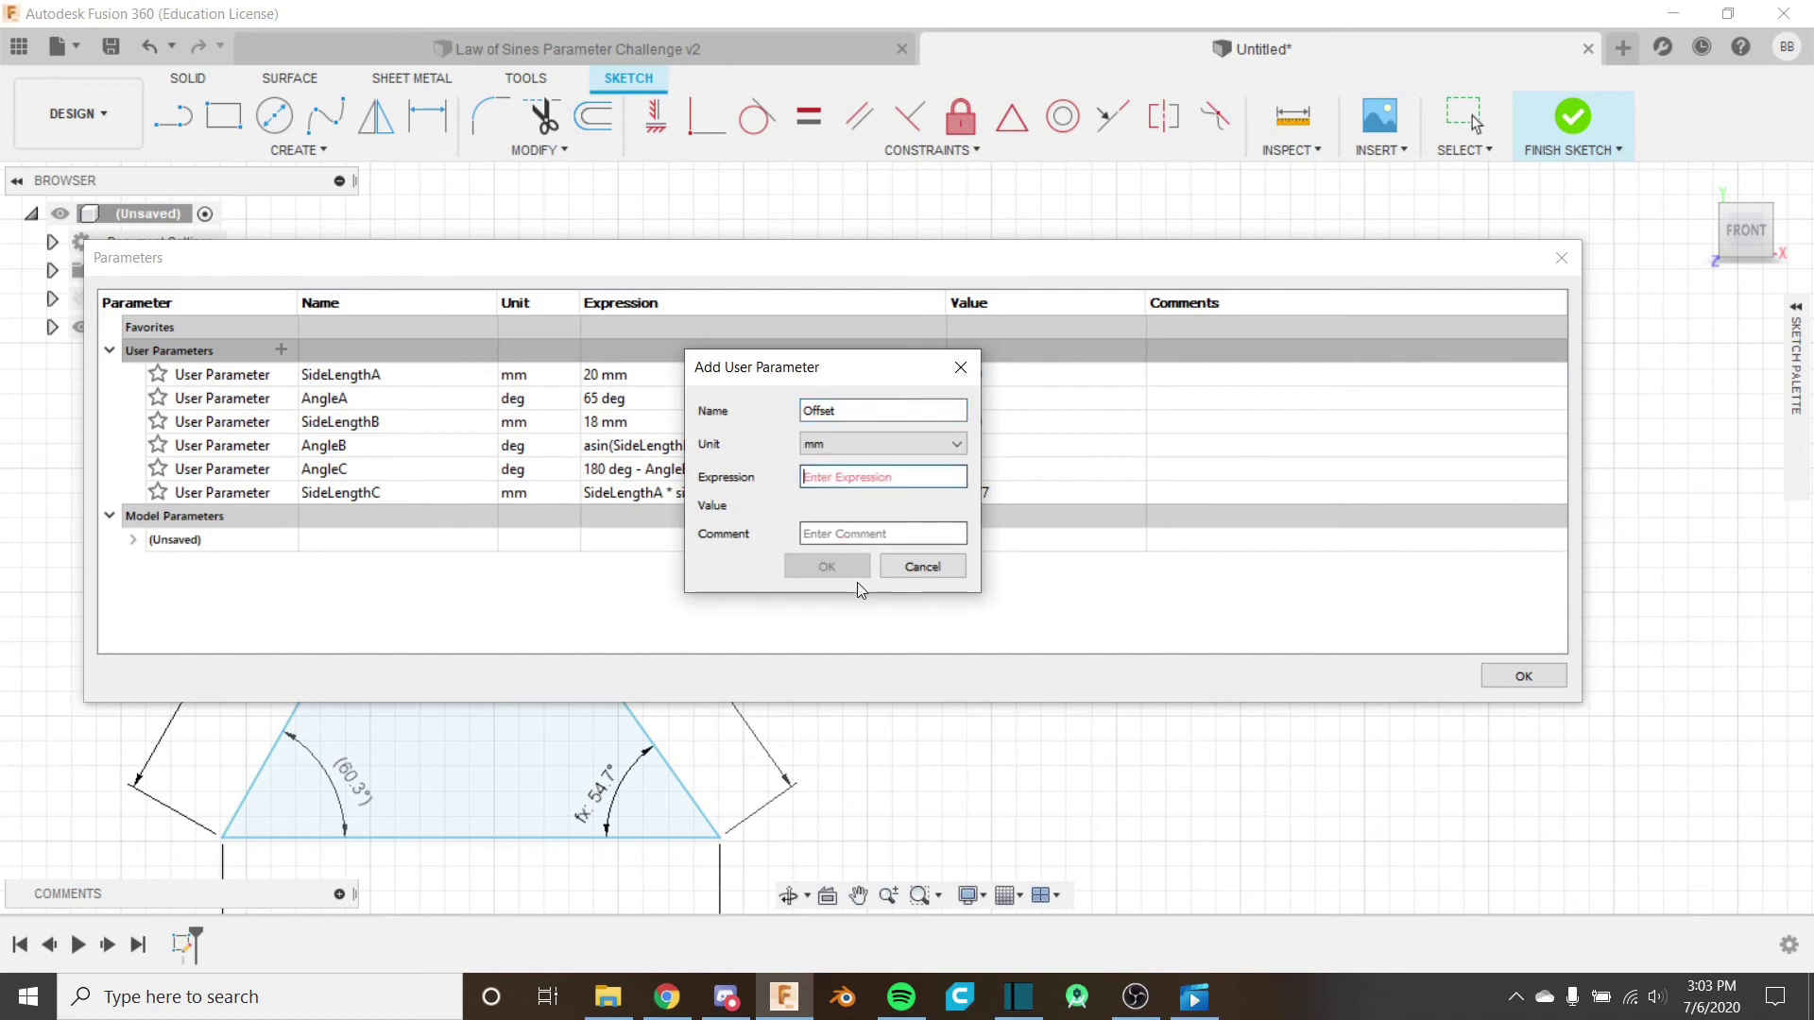
pyautogui.write('5')
pyautogui.click(830, 565)
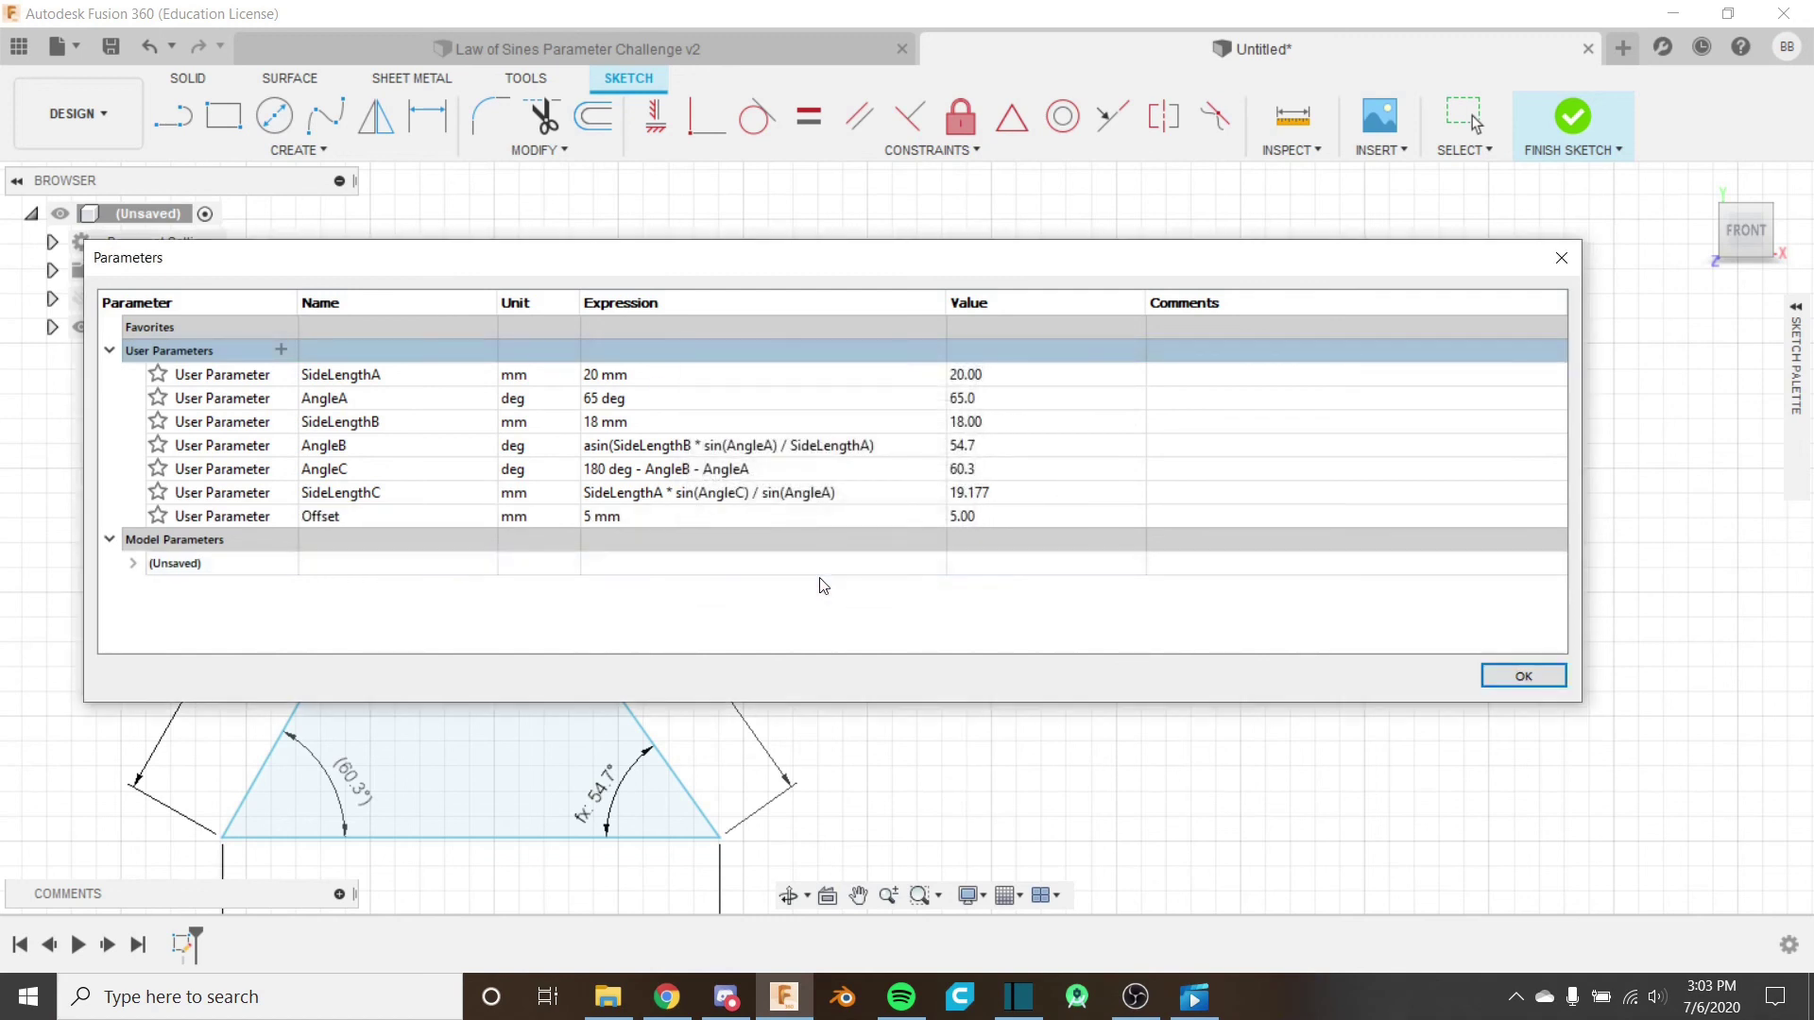
pyautogui.click(1540, 673)
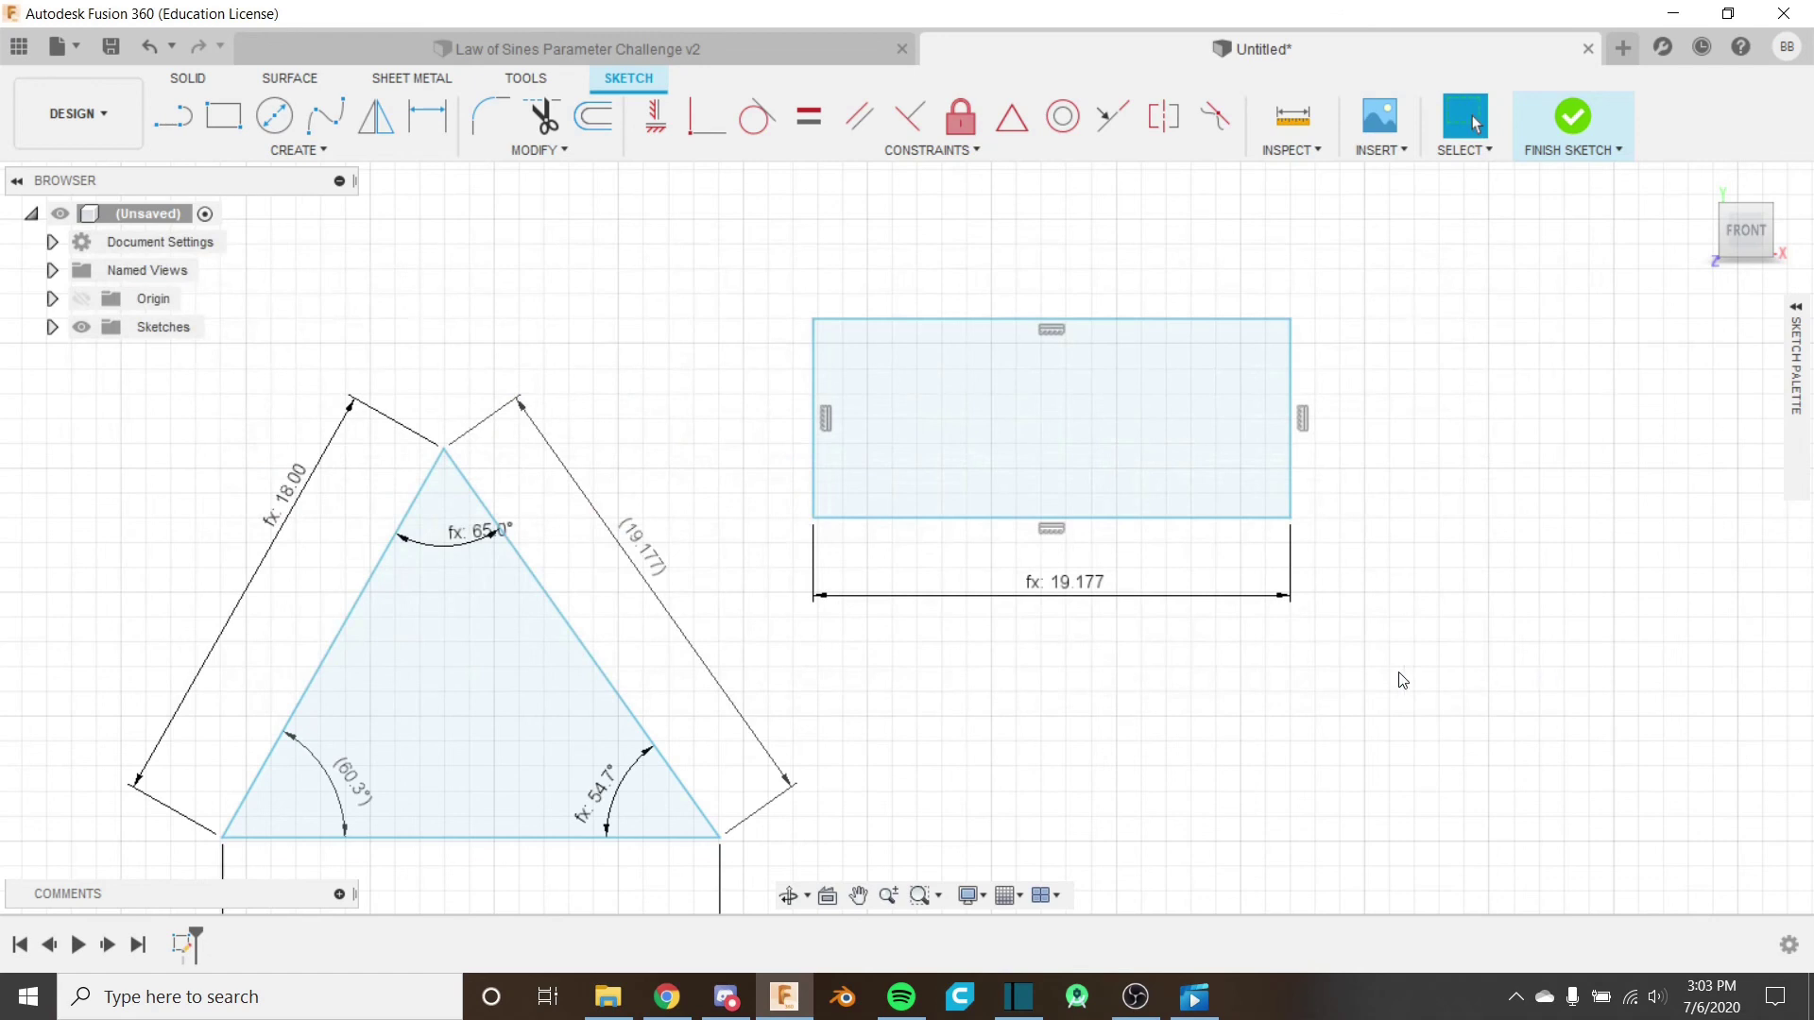
# Offset the SideLengthC rectangle outward using the Offset parameter as the distance (5.00).
pyautogui.click(595, 118)
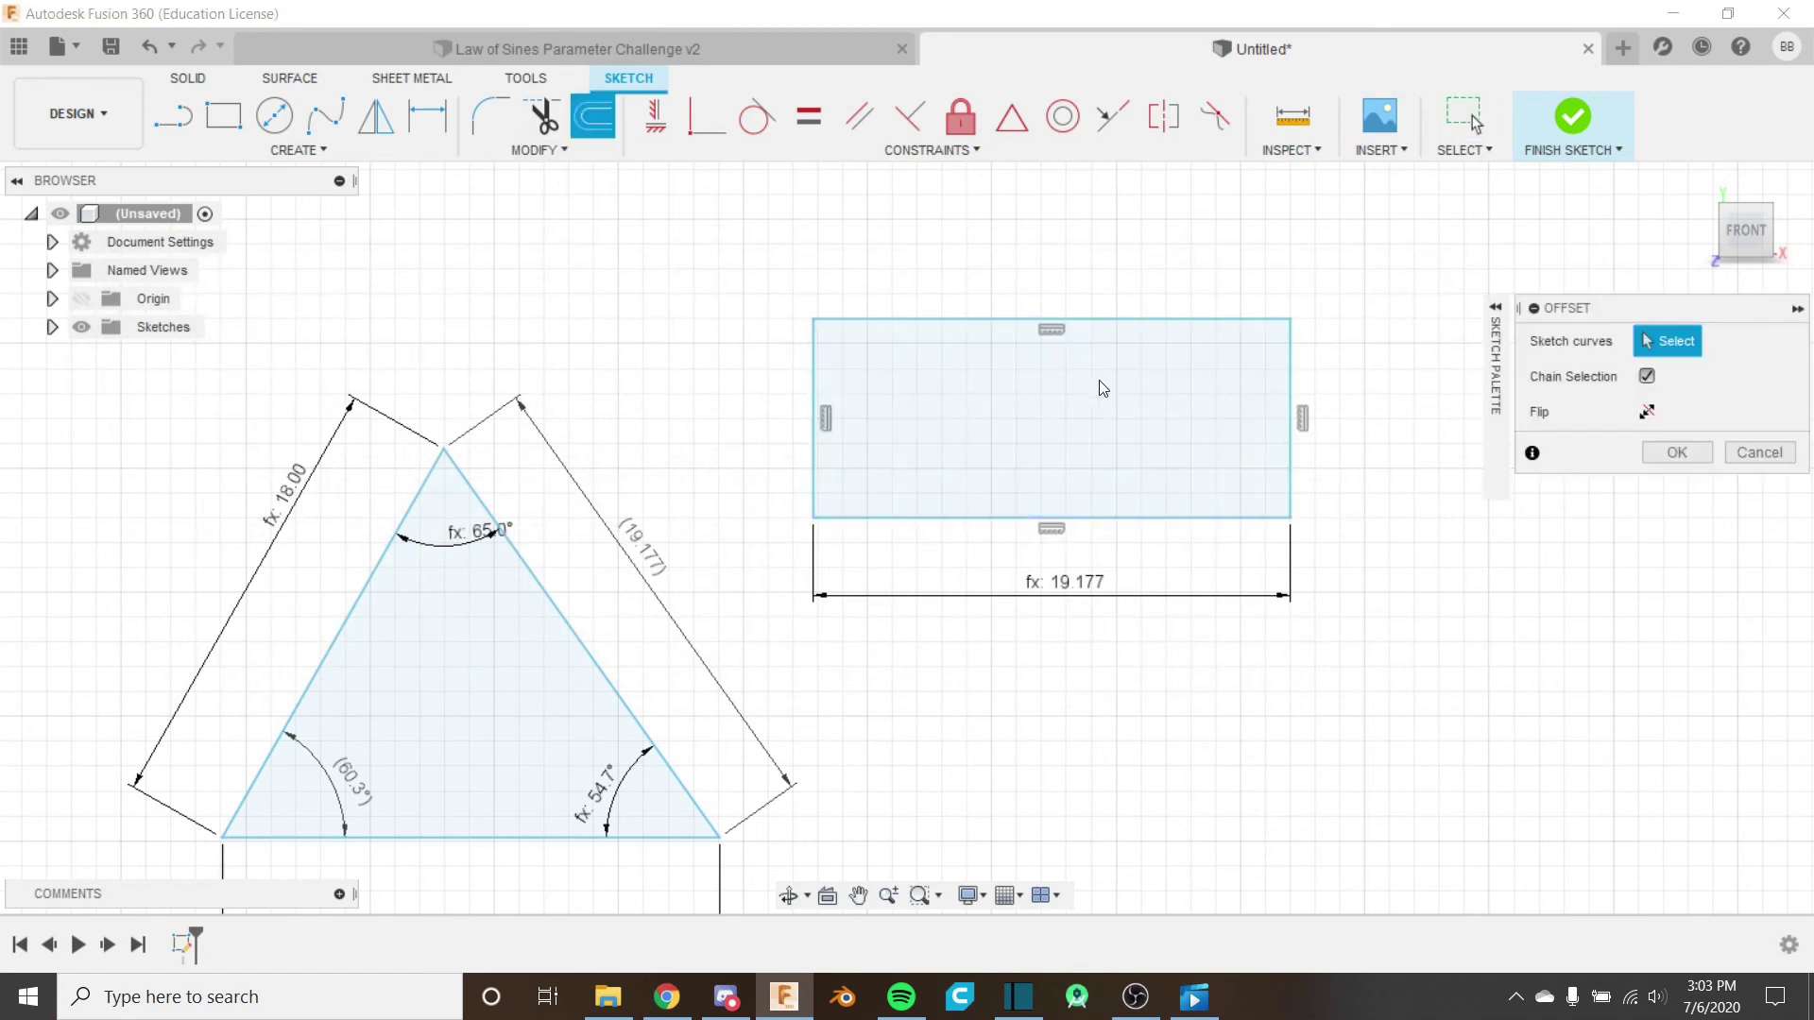
pyautogui.click(1100, 382)
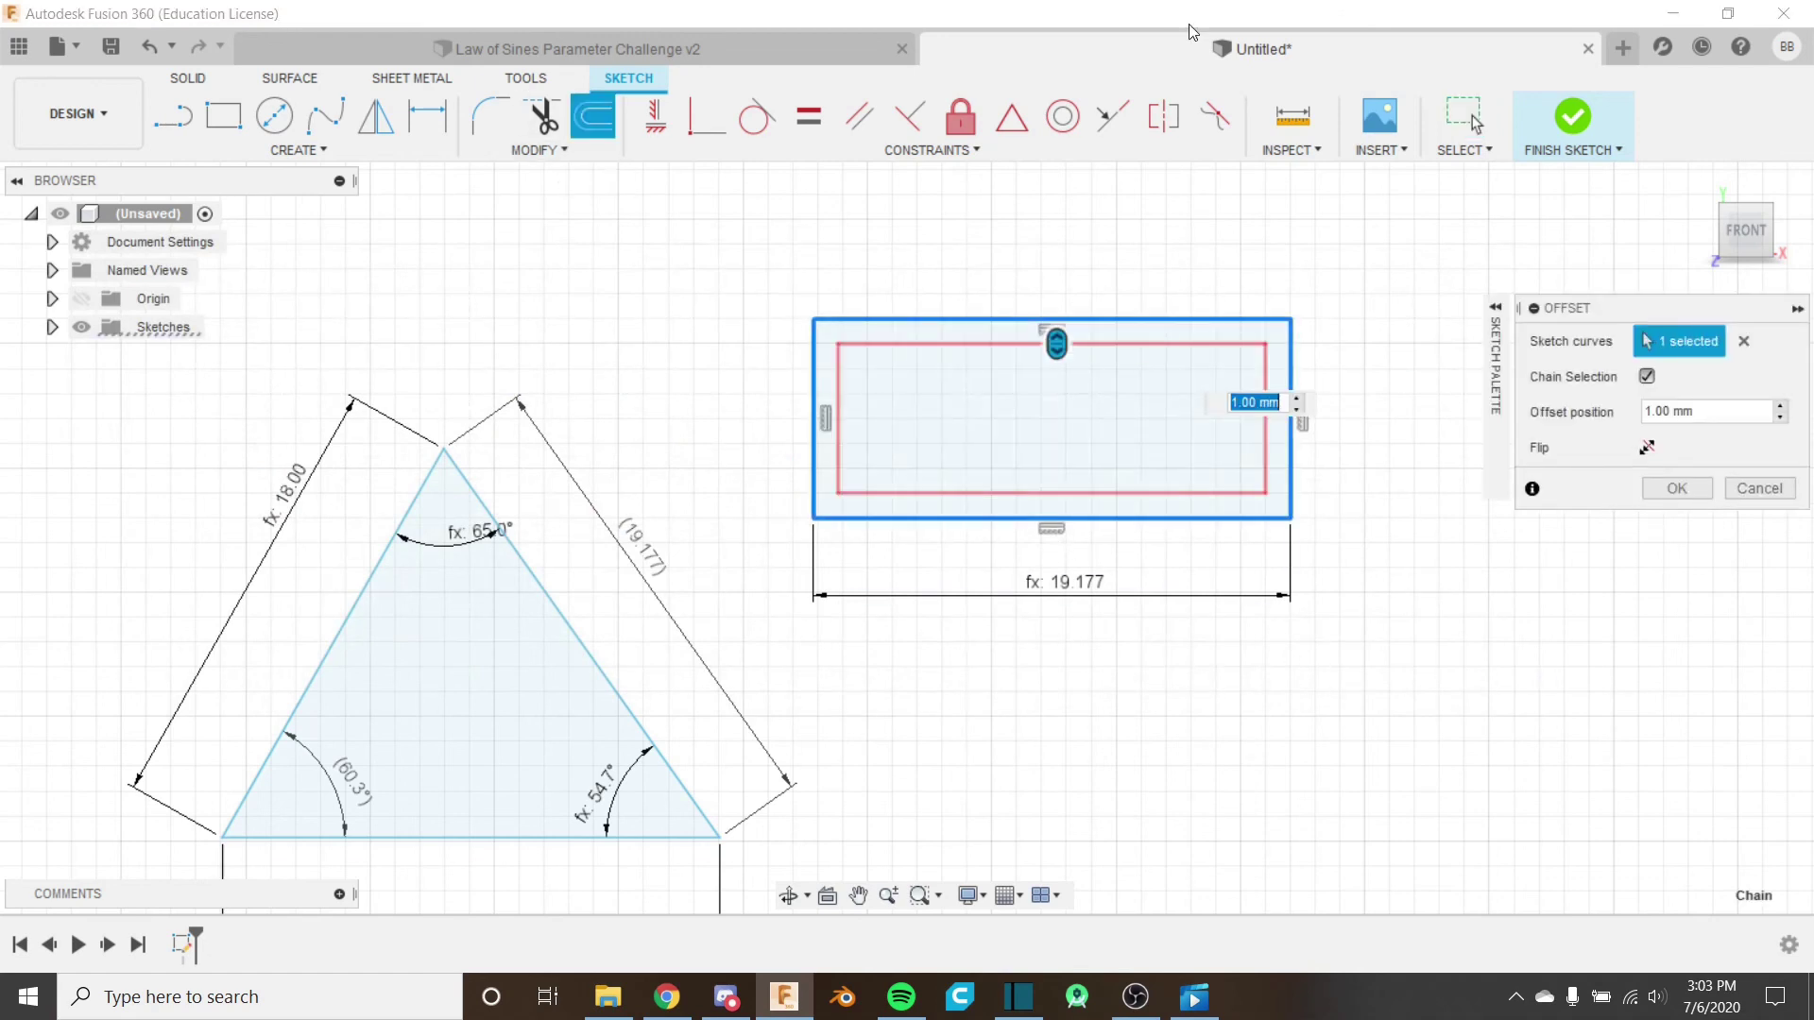
pyautogui.write('Offset')
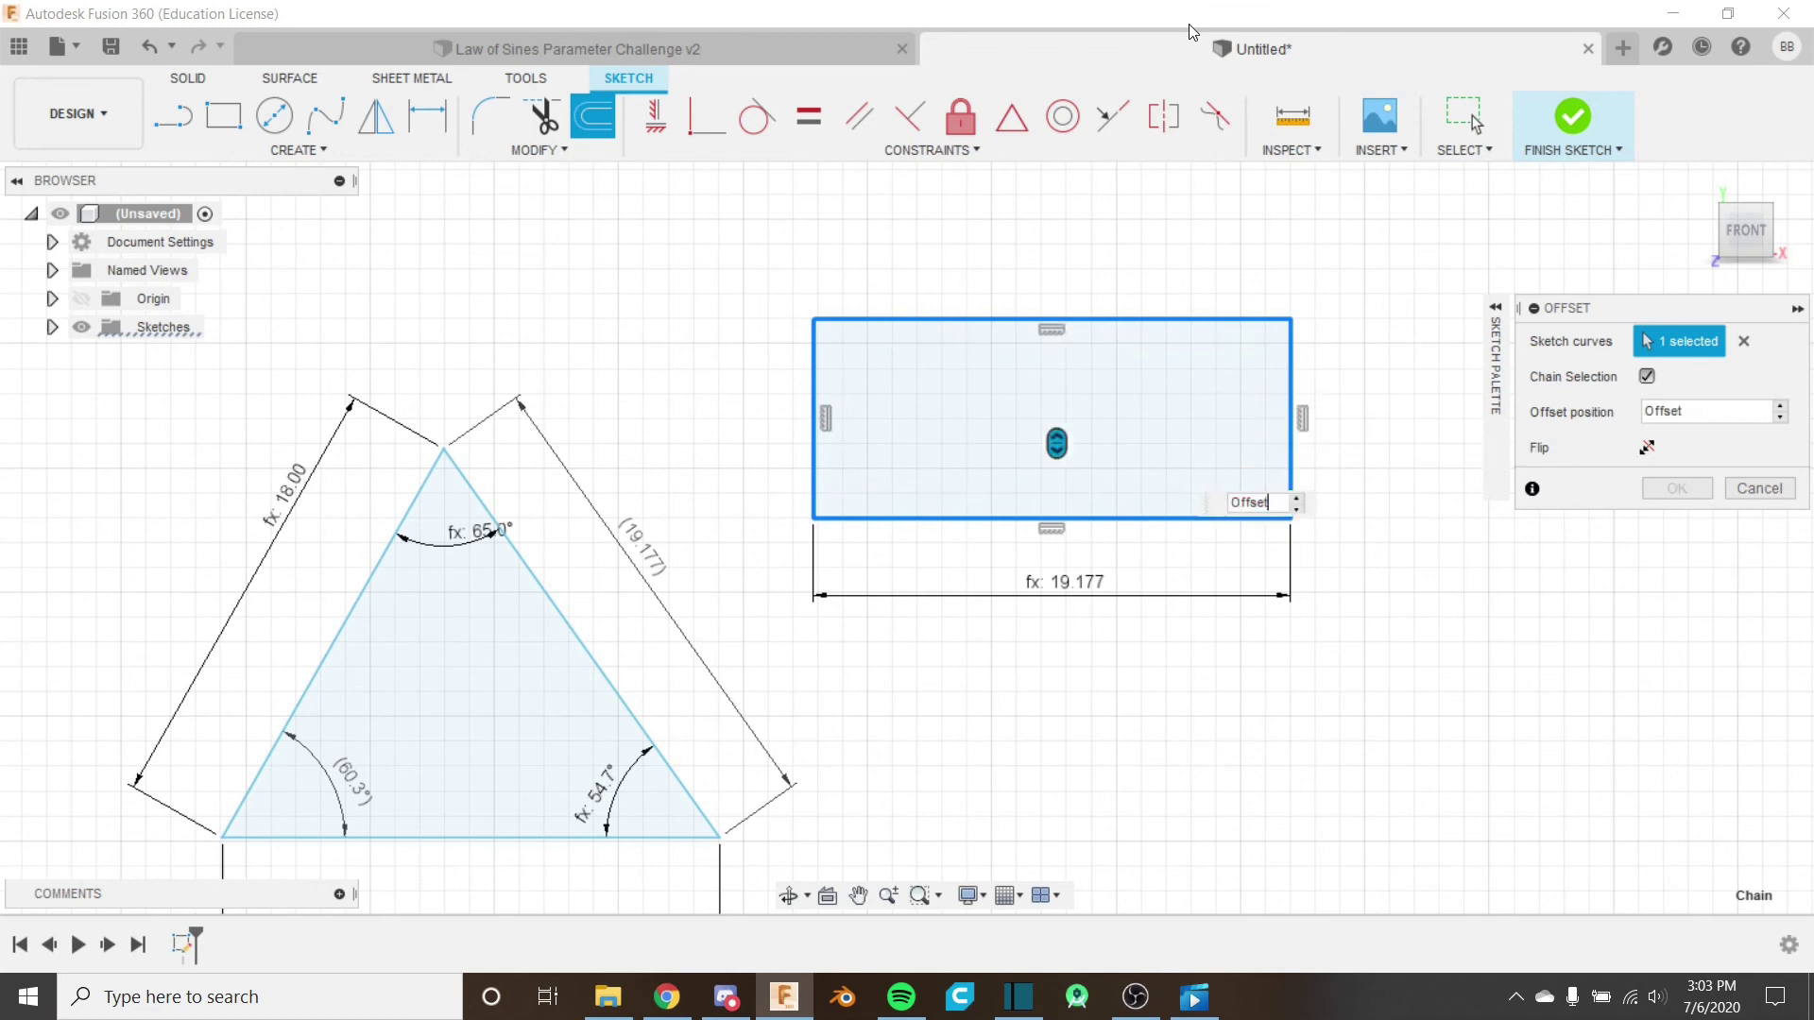
pyautogui.scroll(2, 1282, 198)
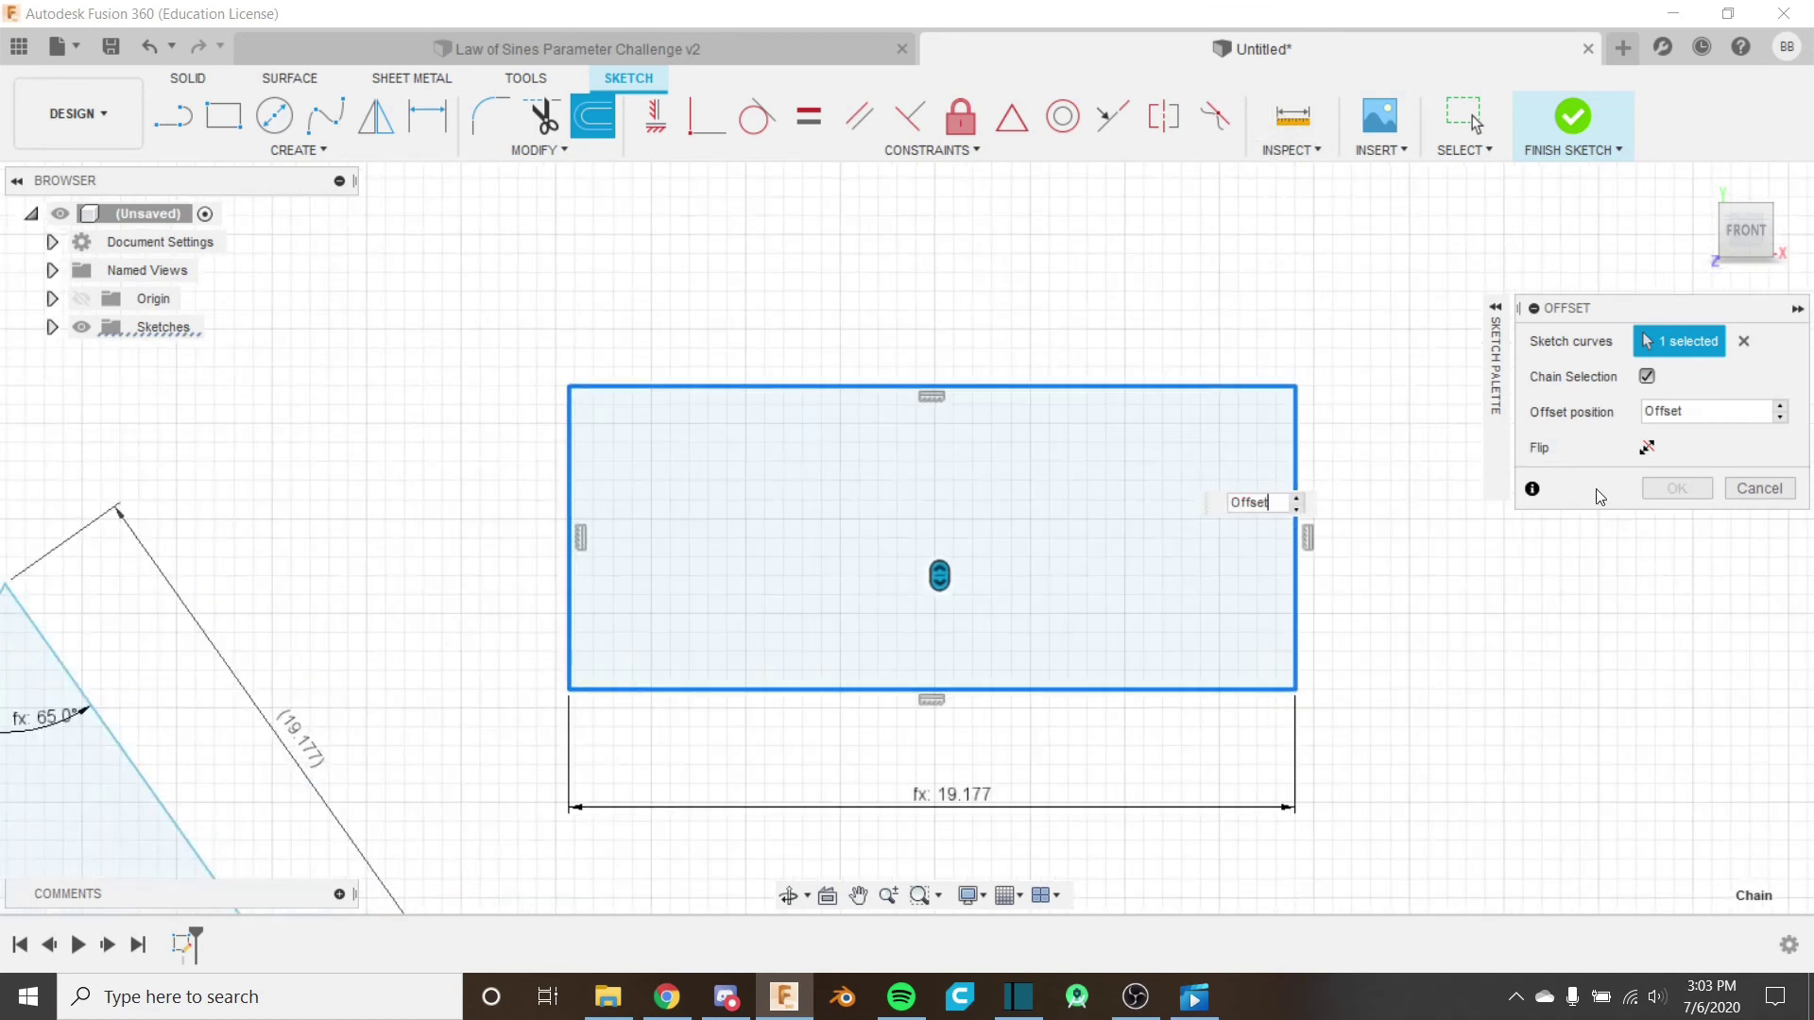
pyautogui.click(1647, 447)
pyautogui.click(1676, 489)
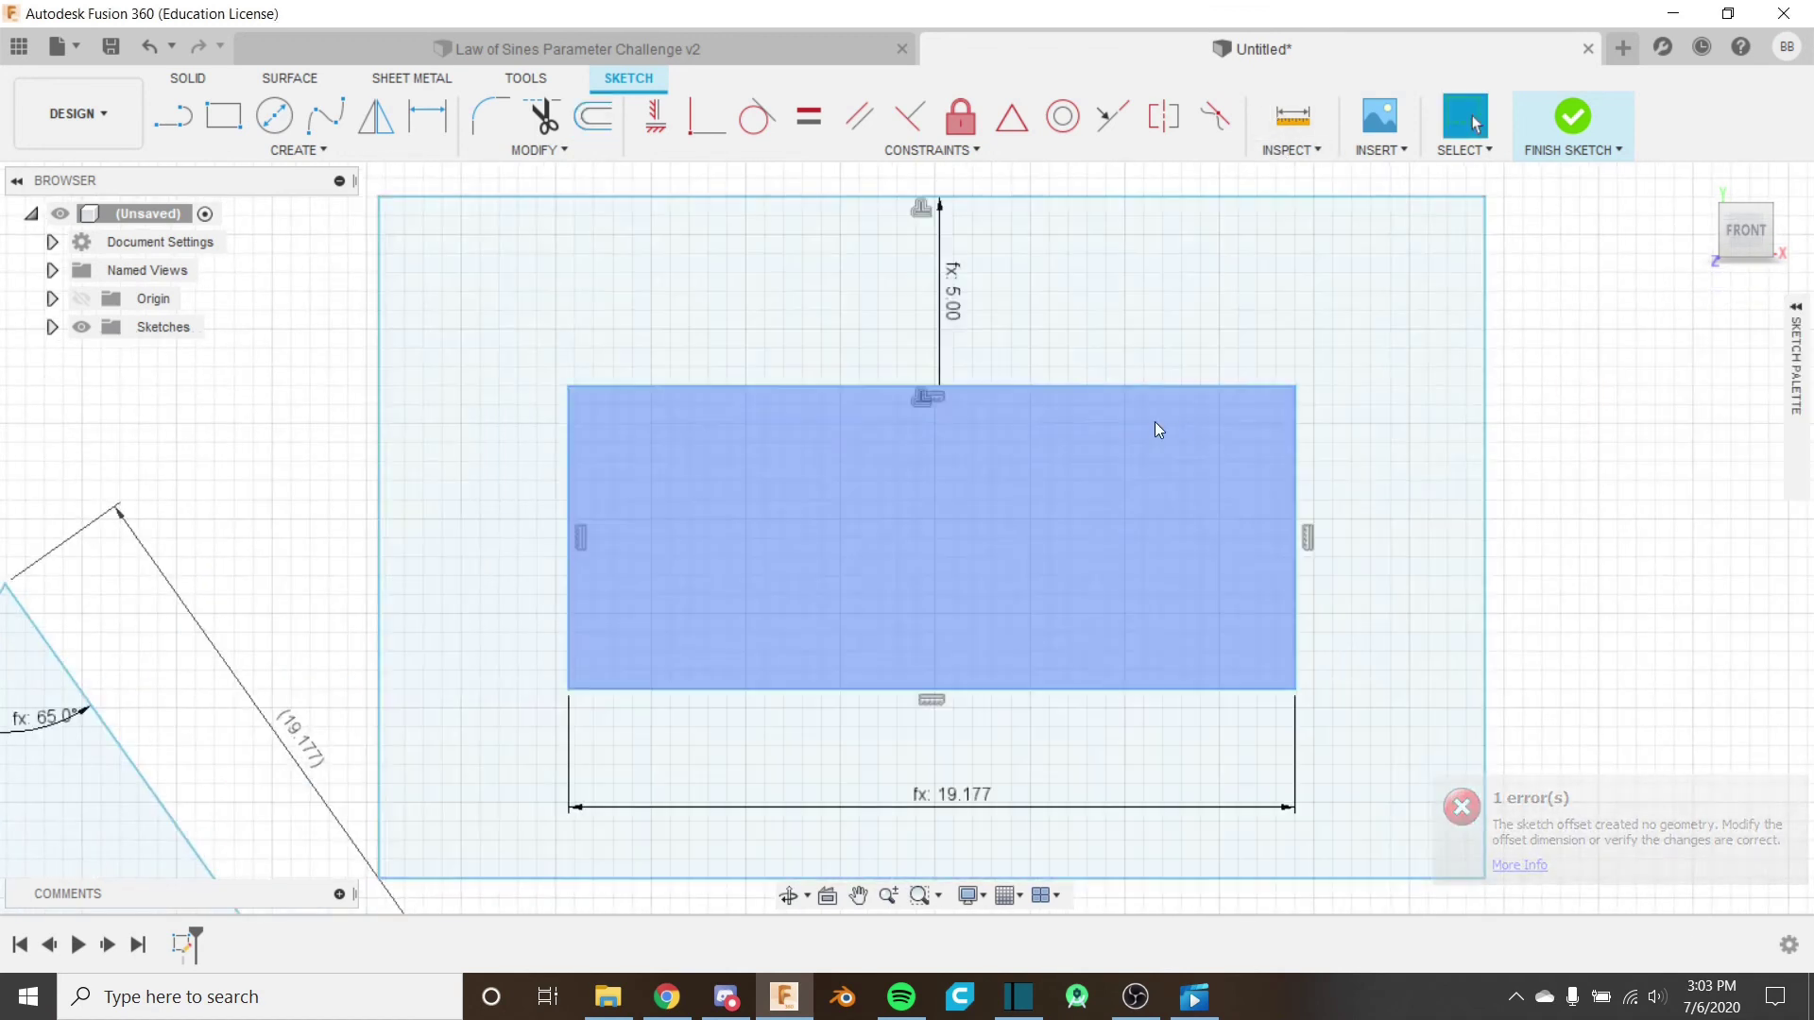
pyautogui.scroll(-1, 1011, 395)
pyautogui.scroll(-2, 1012, 395)
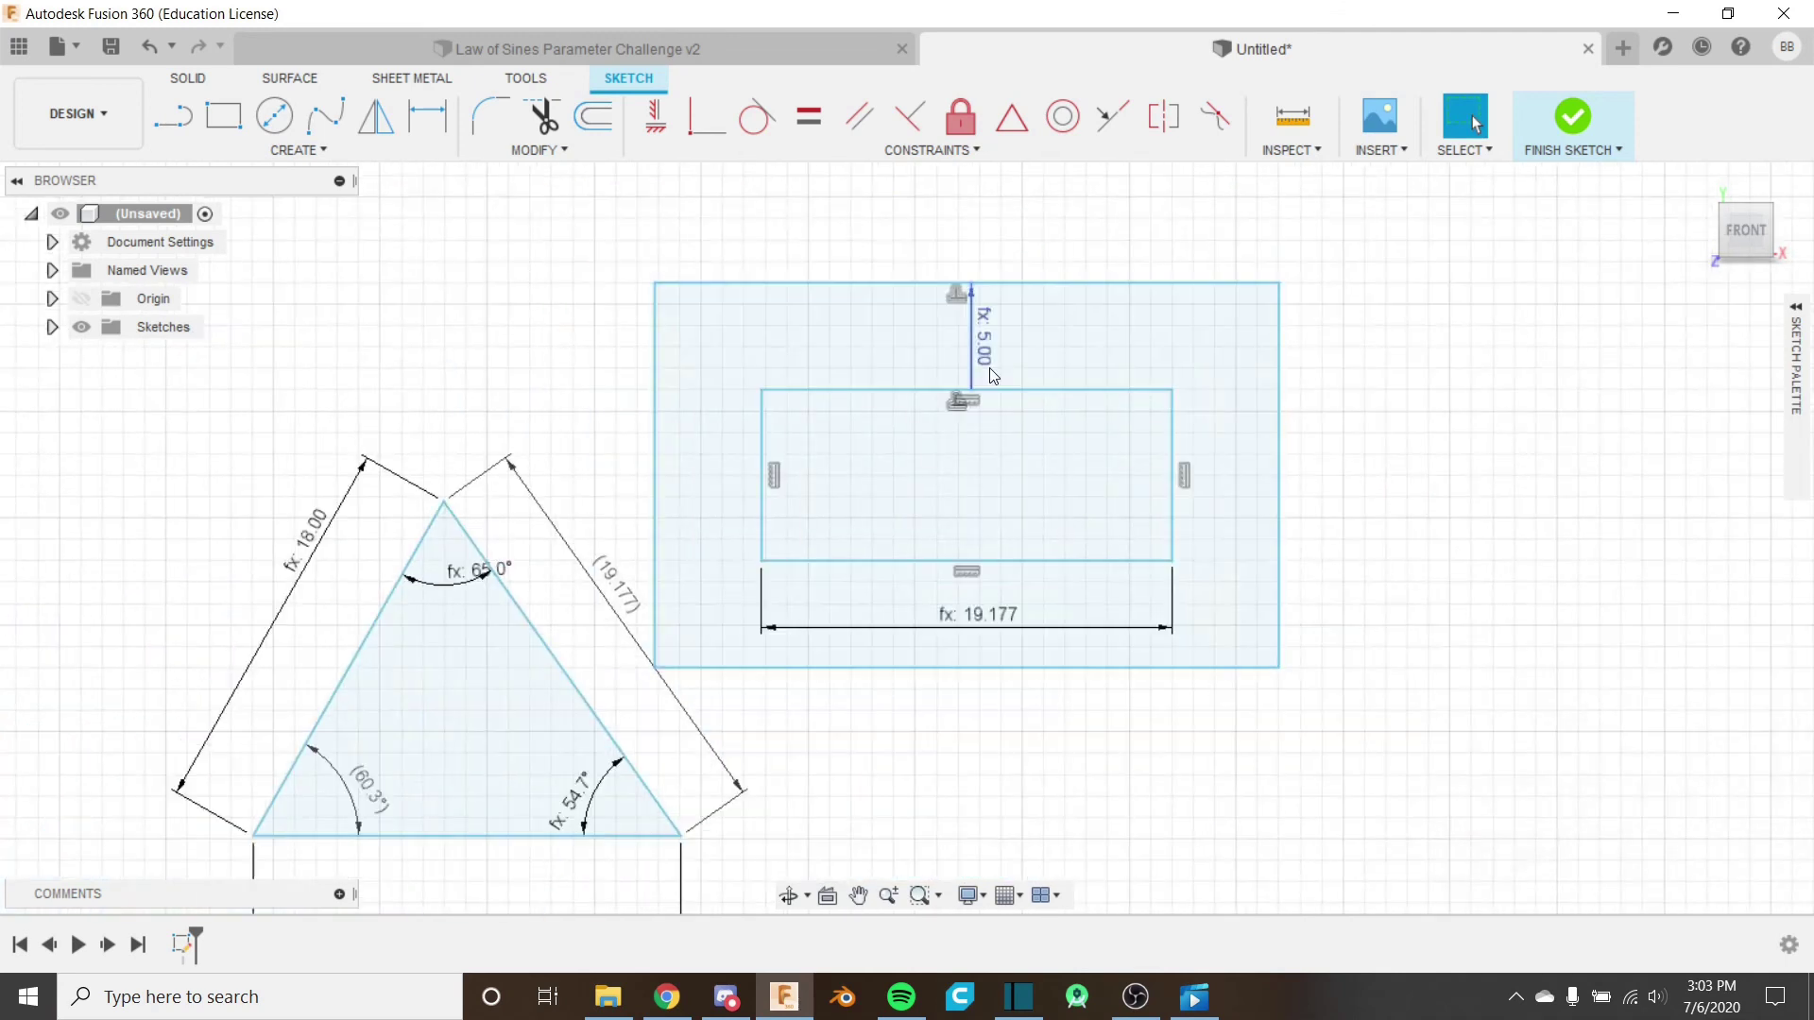
pyautogui.click(557, 151)
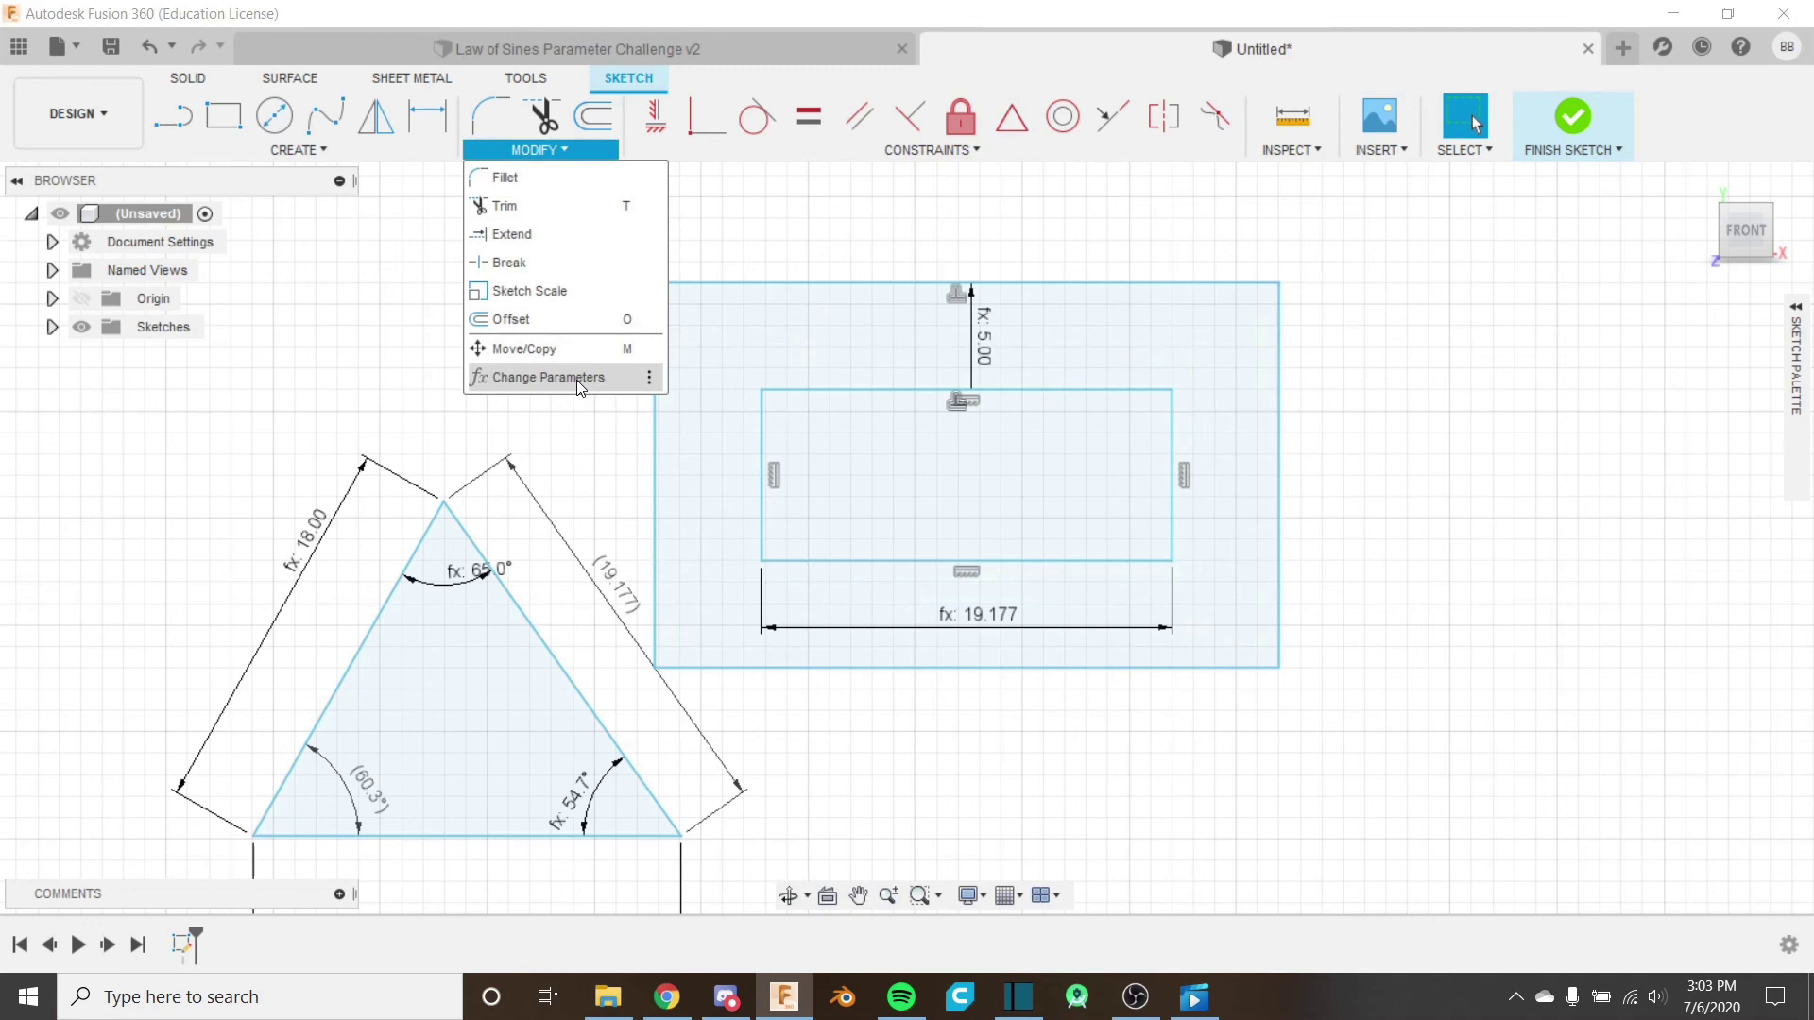
# Change the Offset parameter from 5 mm to 2 mm, tightening the outer outline.
pyautogui.click(576, 378)
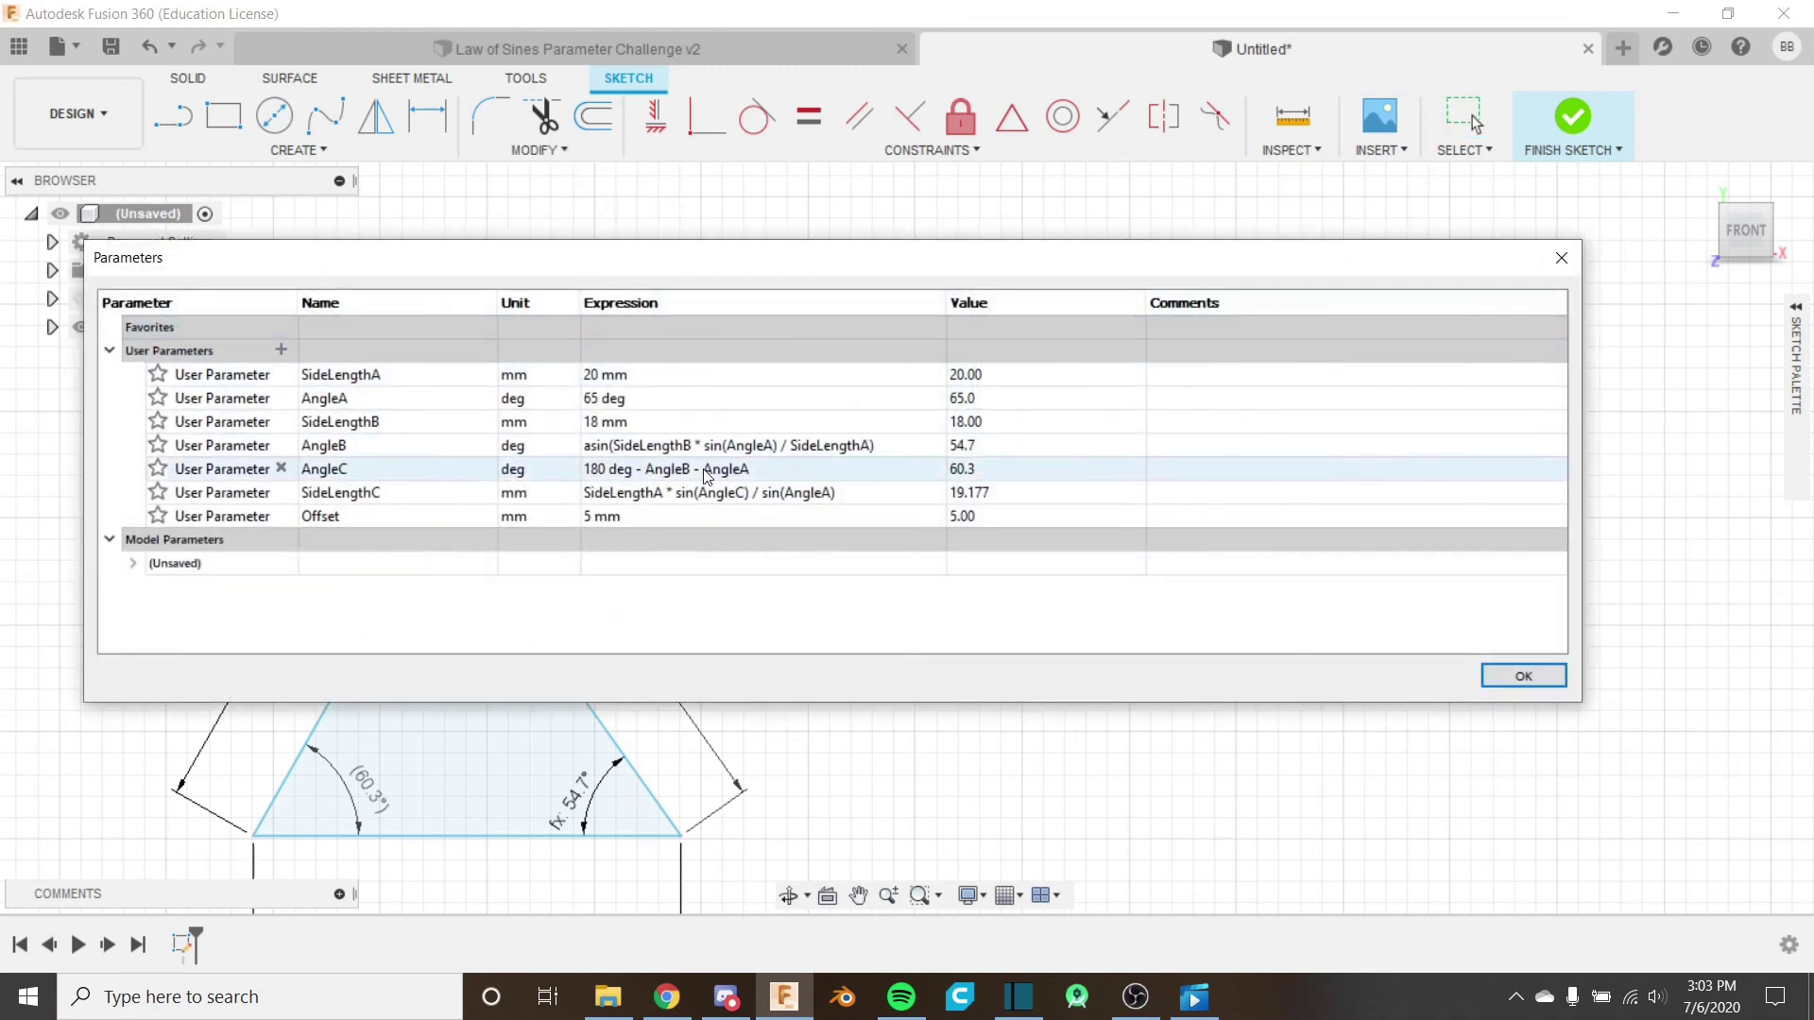
pyautogui.click(599, 516)
pyautogui.click(599, 516)
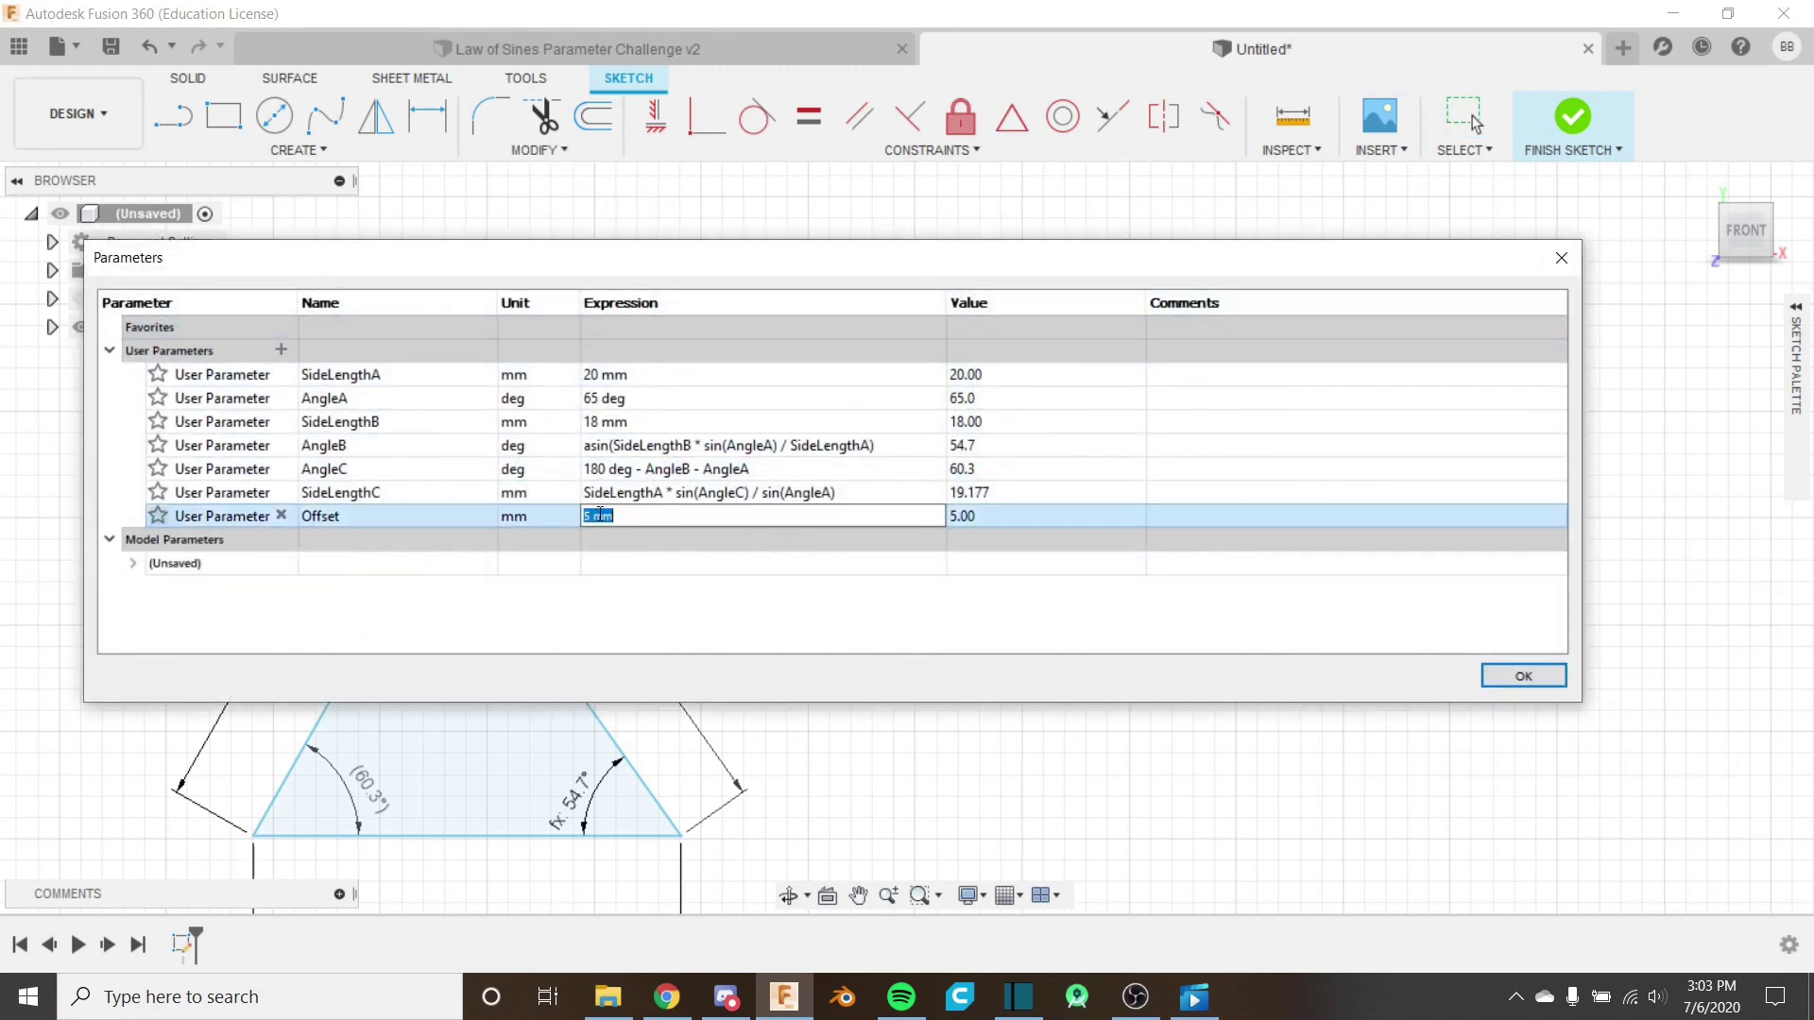
pyautogui.write('2 mm')
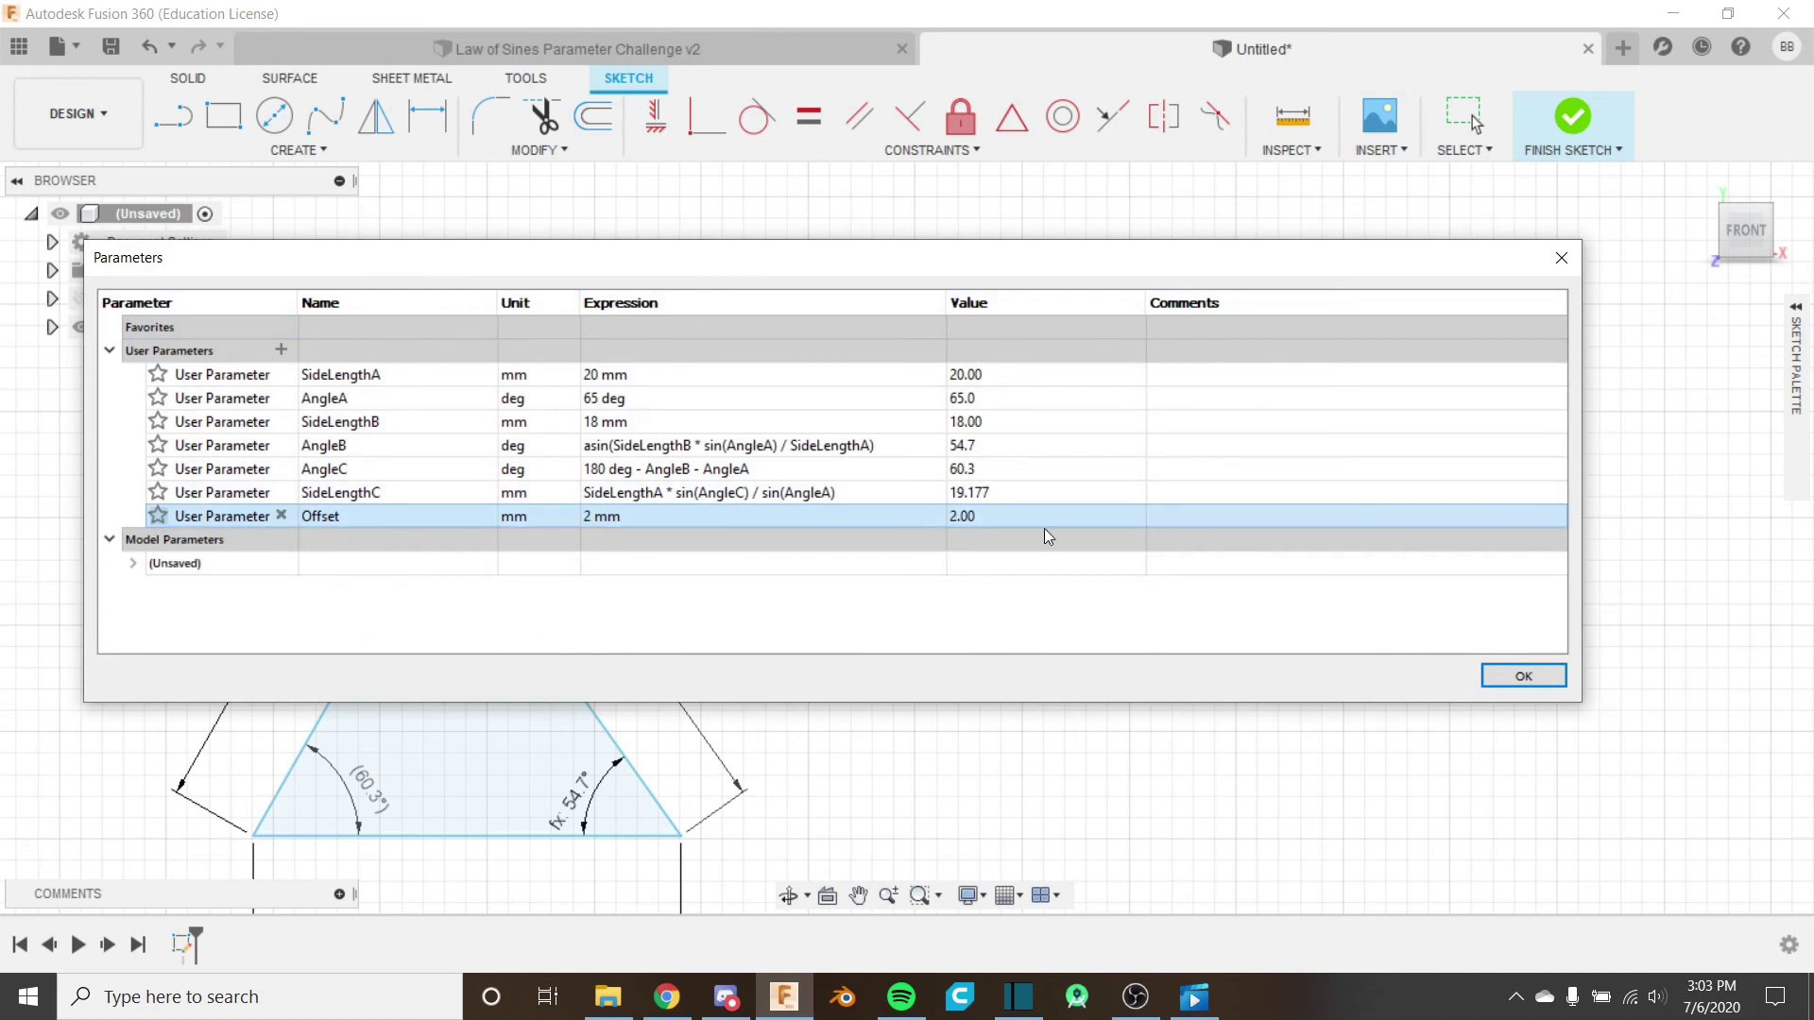
pyautogui.press('Return')
pyautogui.click(1521, 677)
pyautogui.scroll(3, 968, 475)
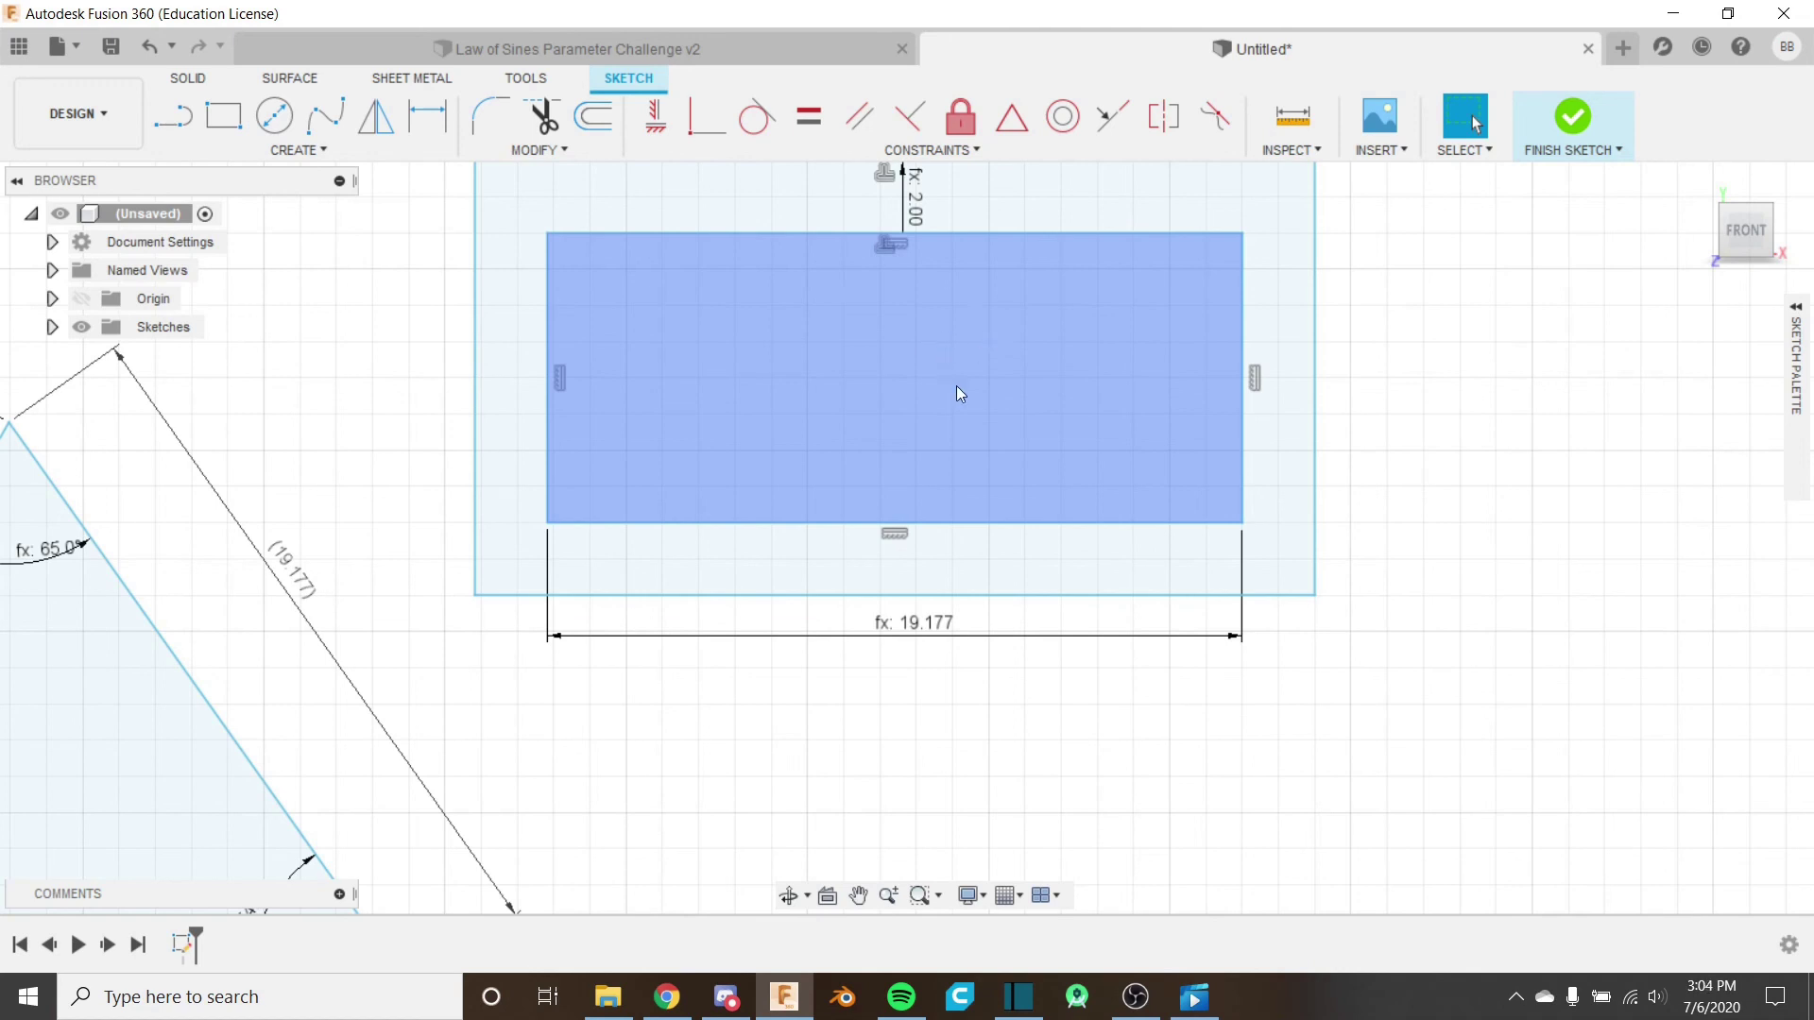
pyautogui.scroll(4, 971, 400)
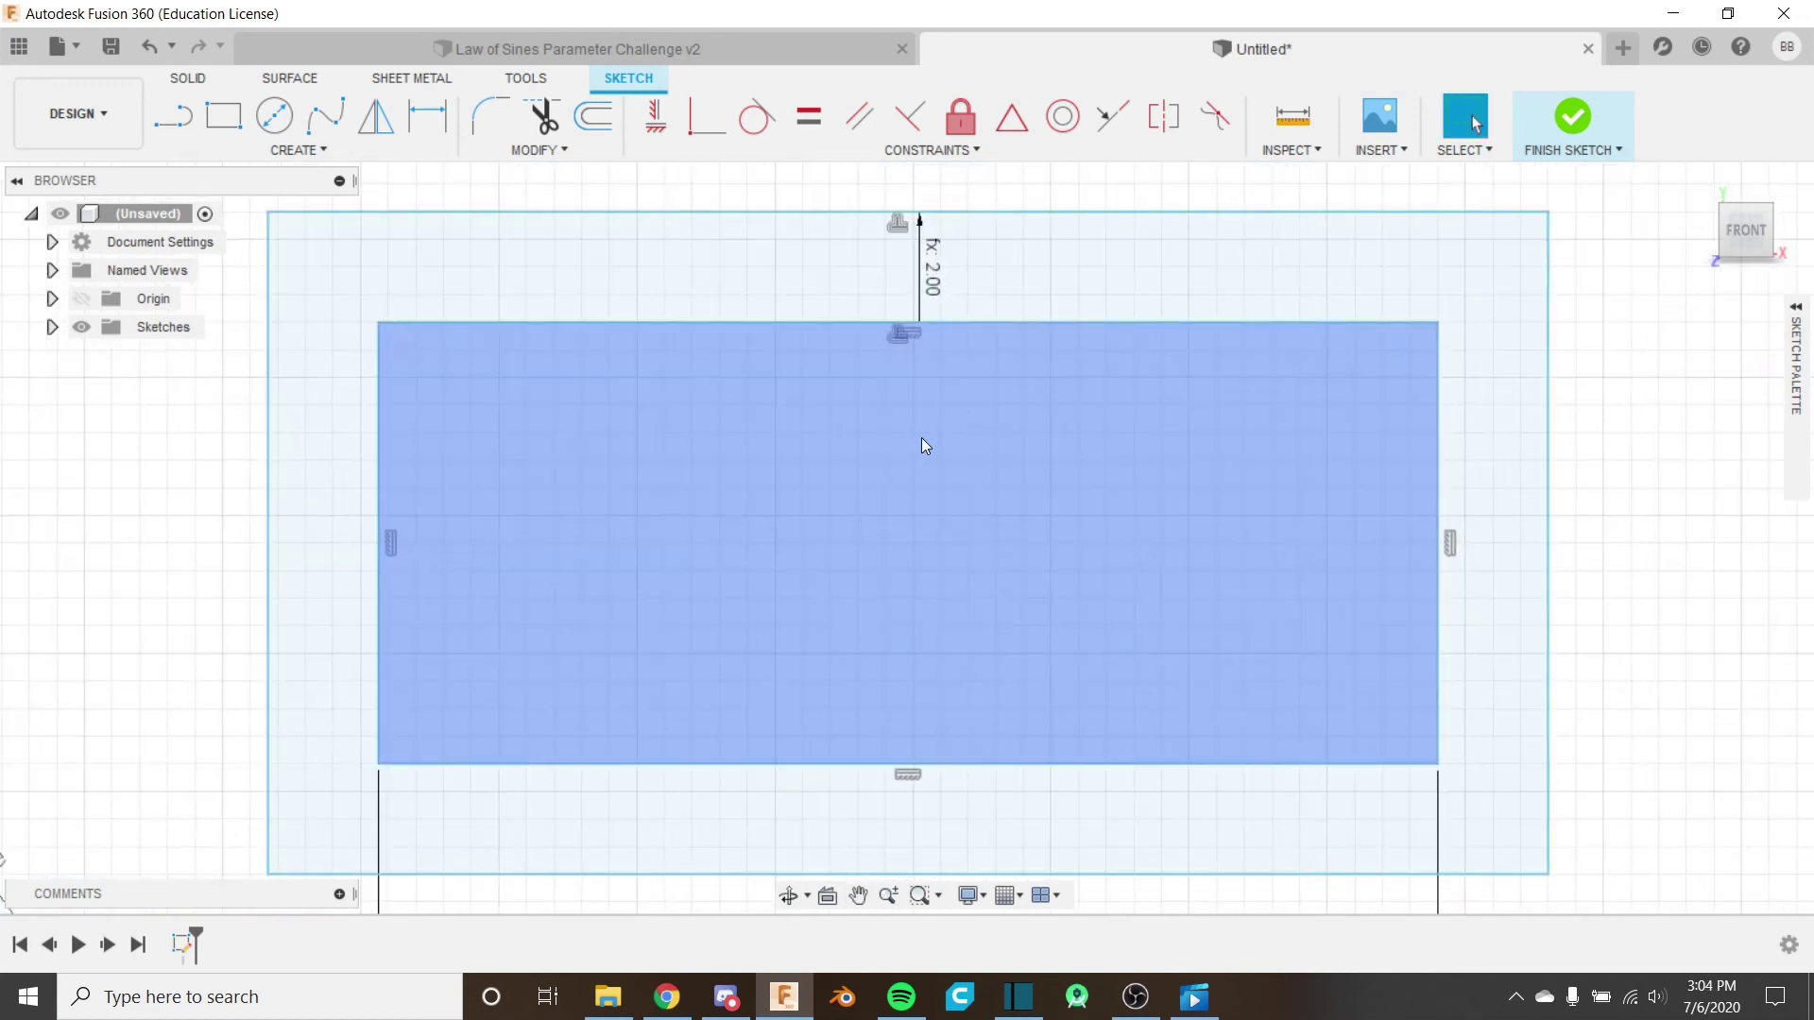
pyautogui.moveTo(919, 440); pyautogui.dragTo(895, 434, button='middle')
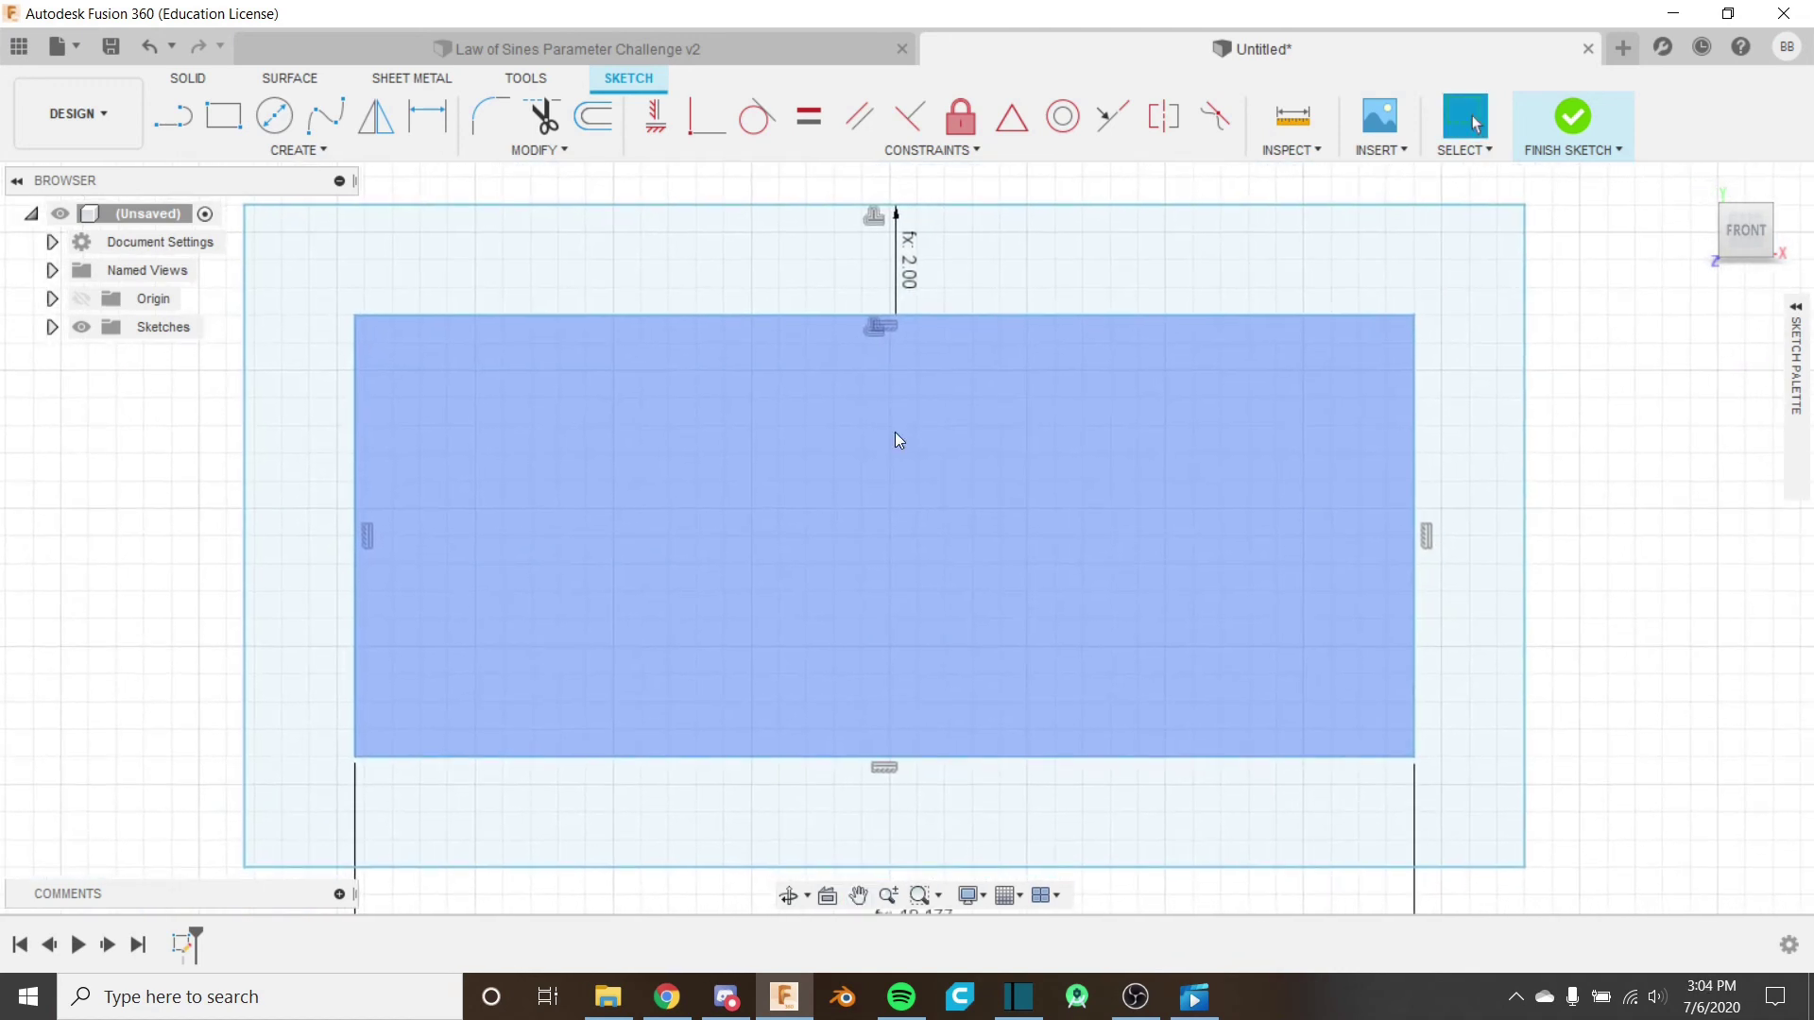
pyautogui.scroll(-2, 895, 433)
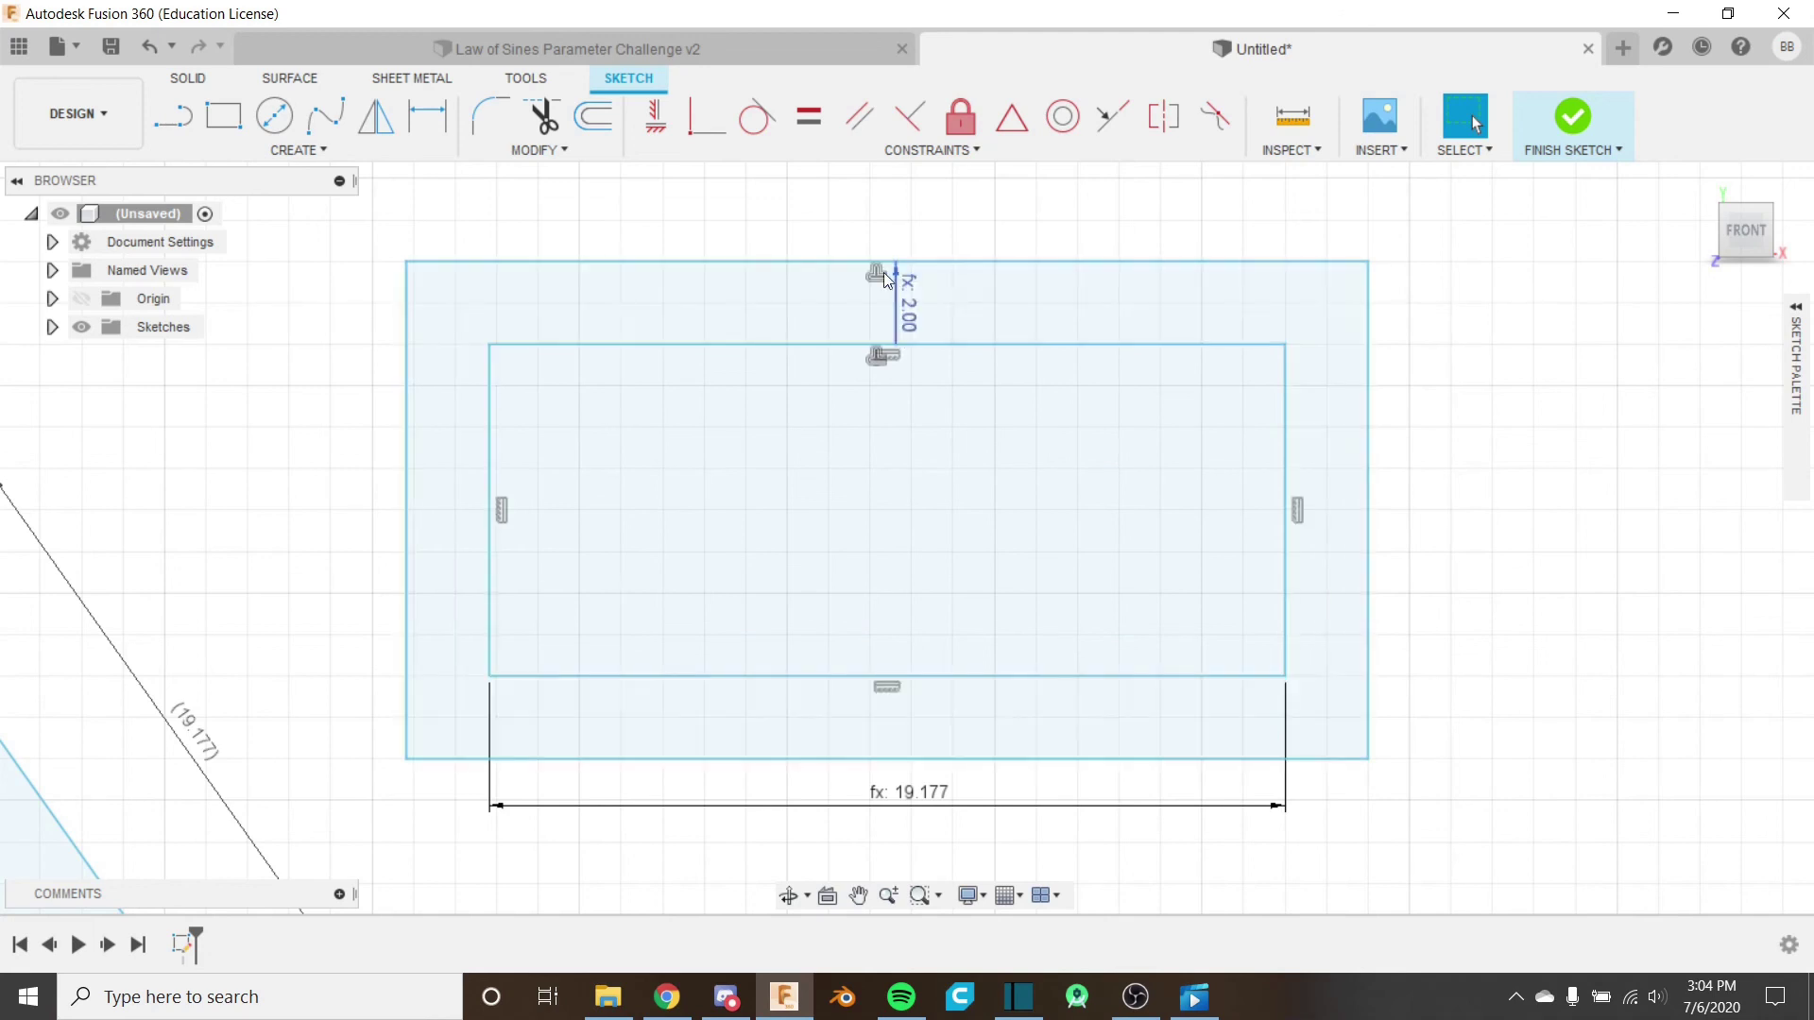
pyautogui.click(888, 291)
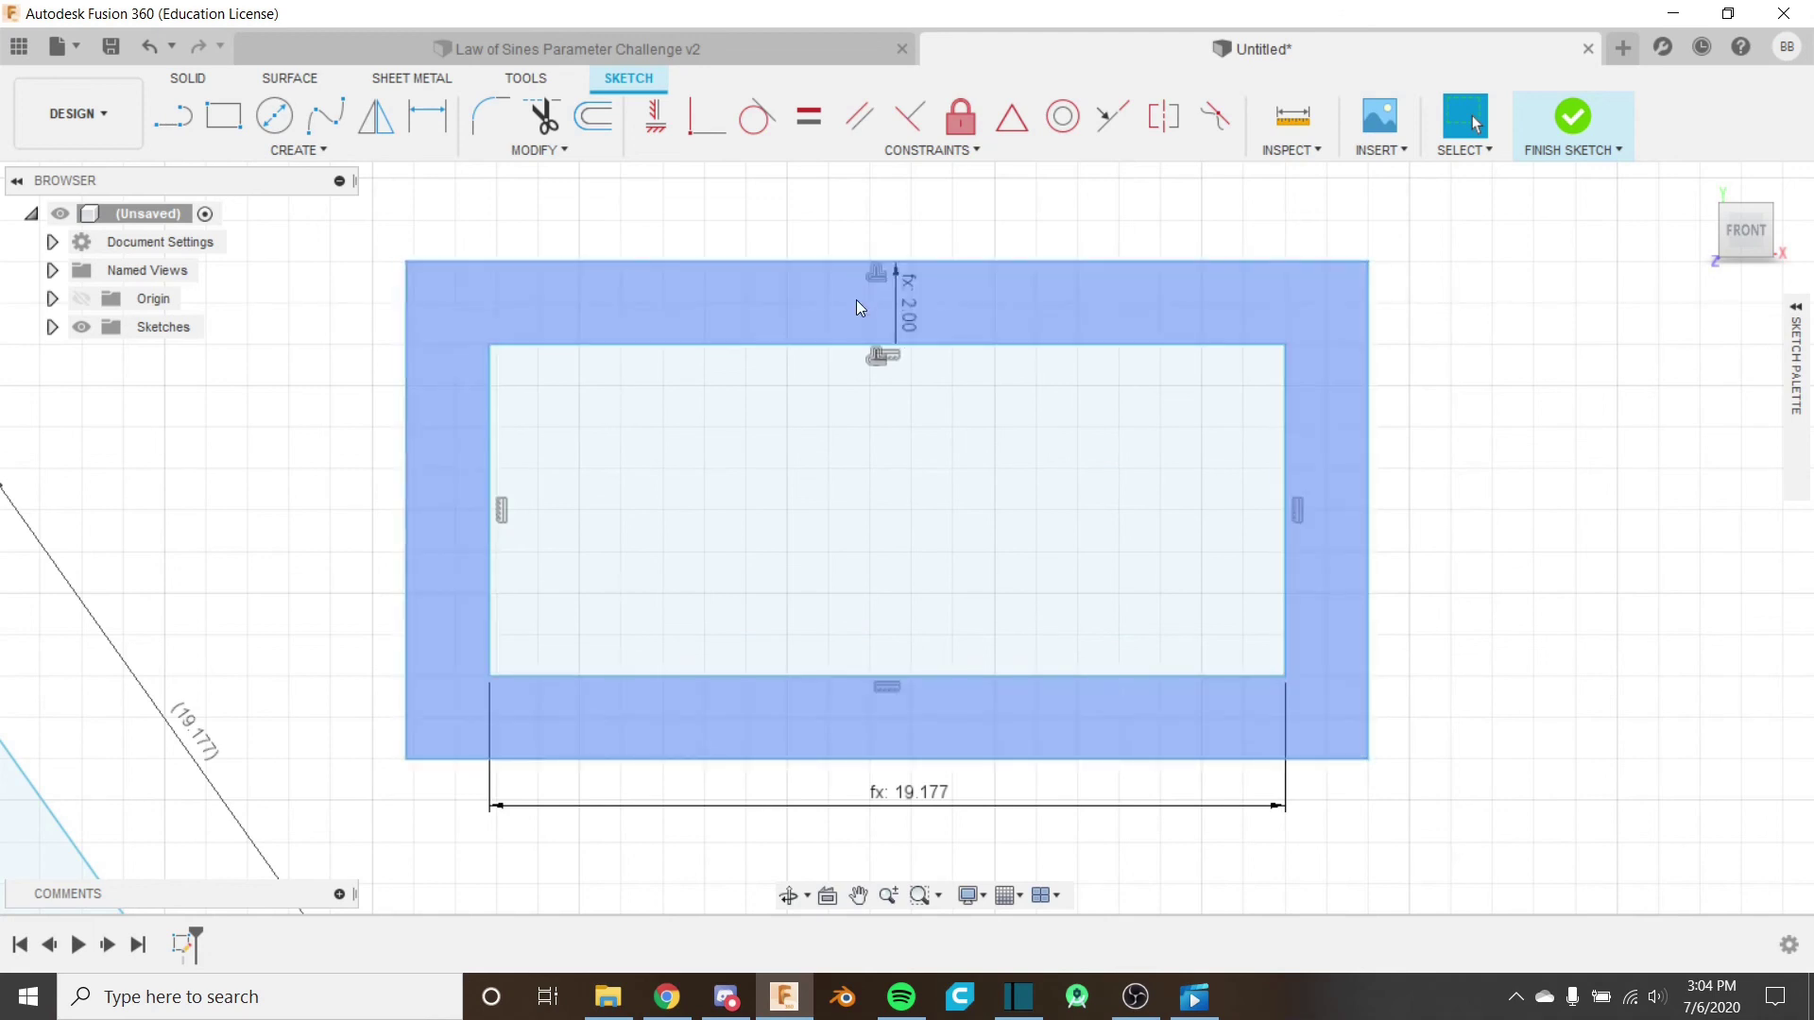